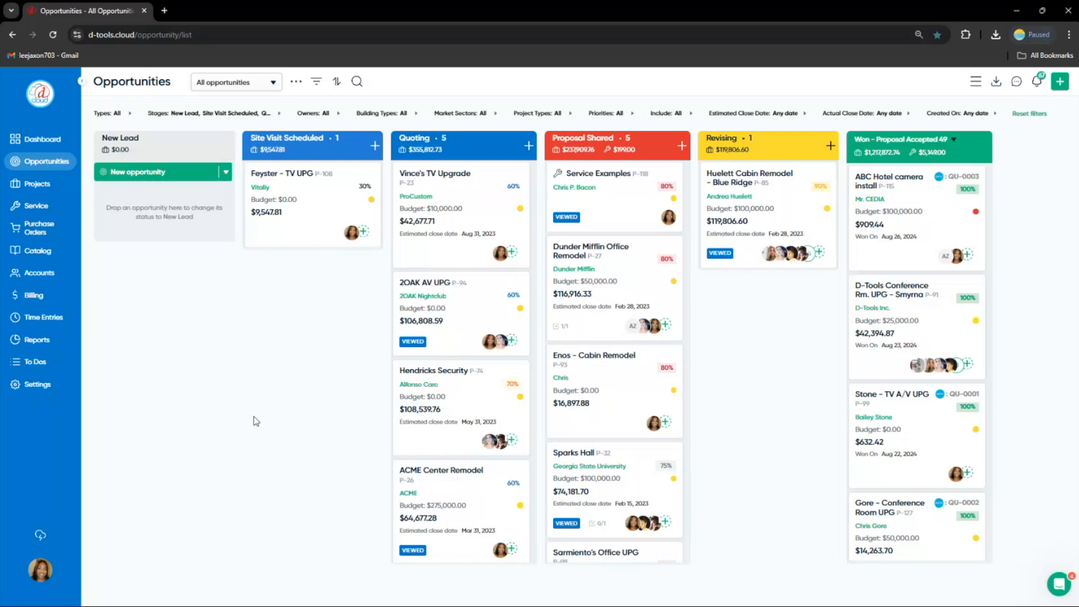
Open the Settings' Company Profile and review the company details, address, social media, licenses and testimonials
{"action": "left_click", "coordinate": [52, 389]}
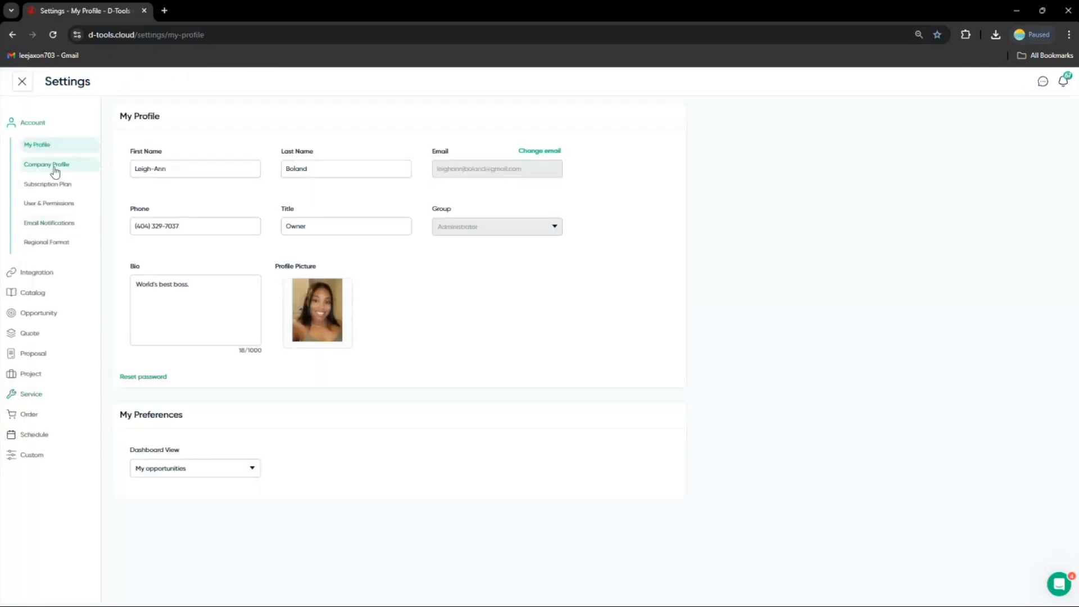
{"action": "left_click", "coordinate": [54, 167]}
{"action": "left_click", "coordinate": [229, 307]}
{"action": "scroll", "coordinate": [233, 313], "scroll_direction": "down", "scroll_amount": 1}
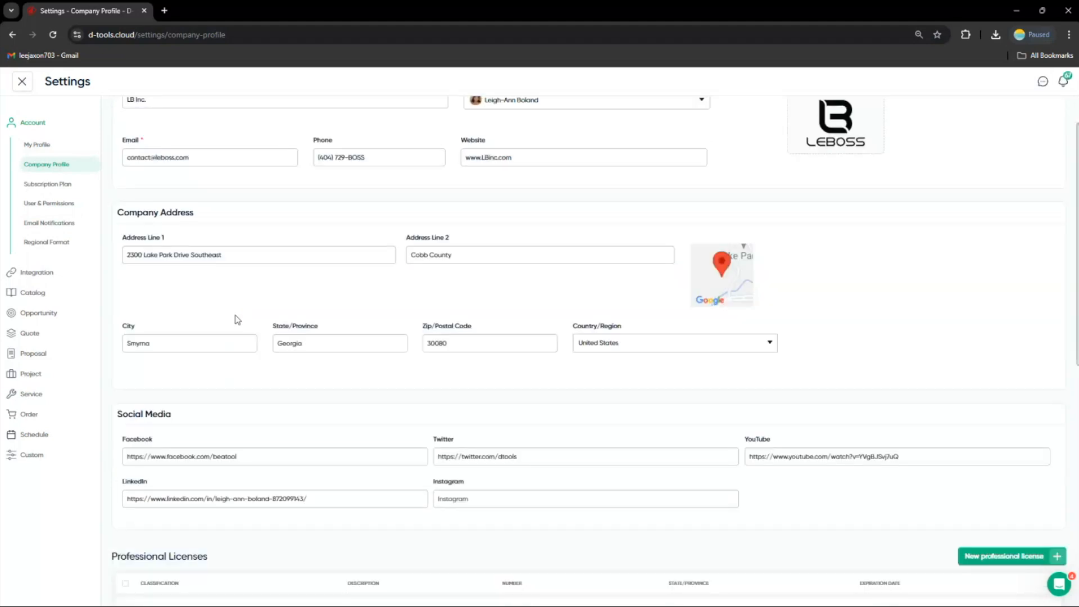
{"action": "scroll", "coordinate": [241, 336], "scroll_direction": "down", "scroll_amount": 1}
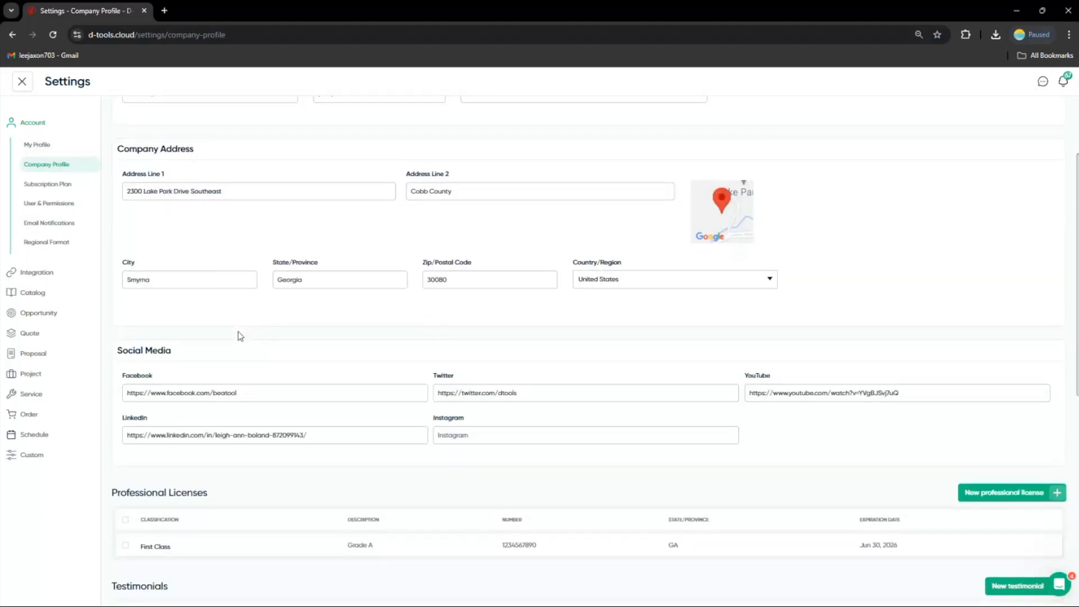
{"action": "scroll", "coordinate": [240, 336], "scroll_direction": "down", "scroll_amount": 1}
{"action": "scroll", "coordinate": [241, 368], "scroll_direction": "down", "scroll_amount": 1}
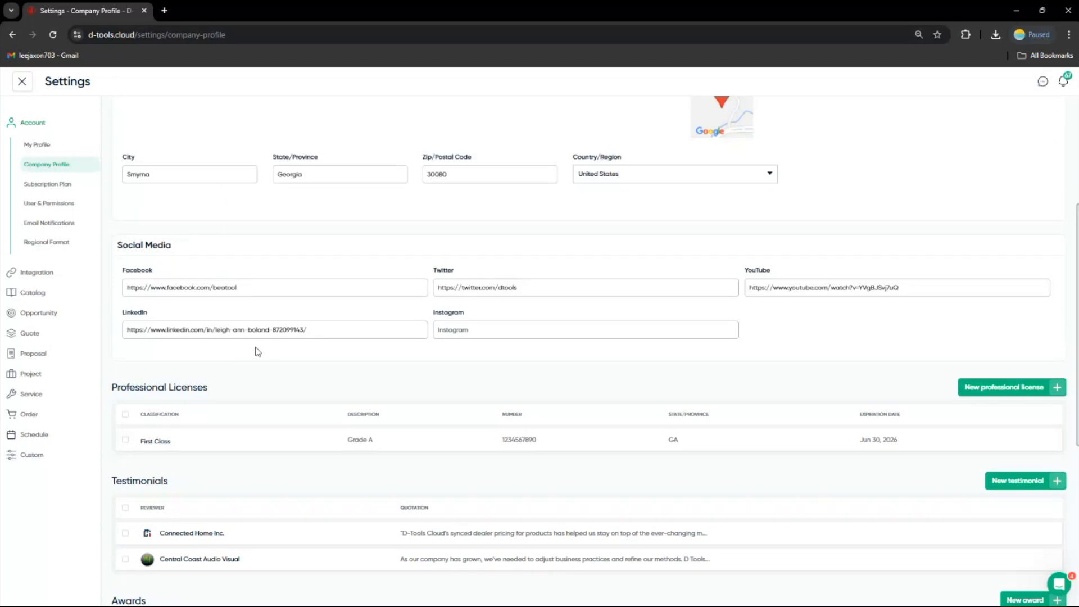
{"action": "scroll", "coordinate": [258, 351], "scroll_direction": "down", "scroll_amount": 1}
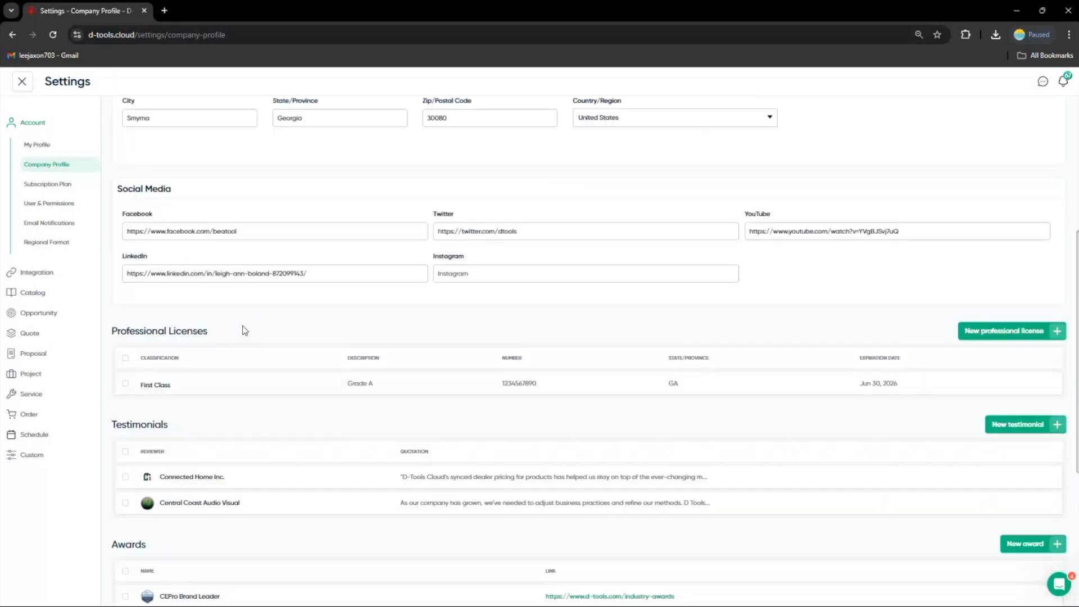
{"action": "scroll", "coordinate": [245, 331], "scroll_direction": "down", "scroll_amount": 1}
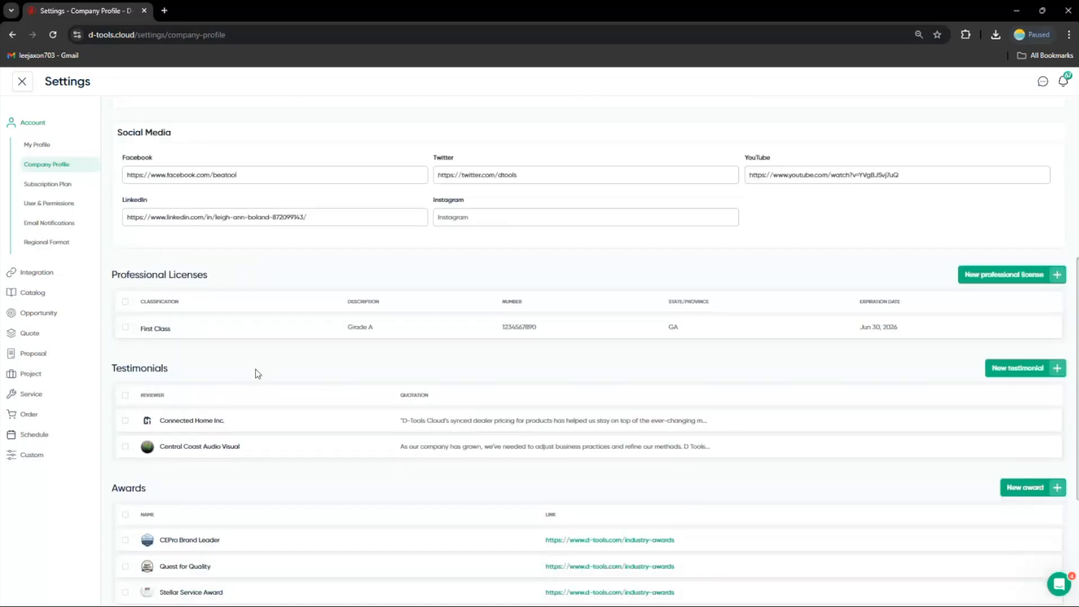
Open the Connected Home Inc. testimonial for editing and close it without changes
{"action": "left_click", "coordinate": [247, 423]}
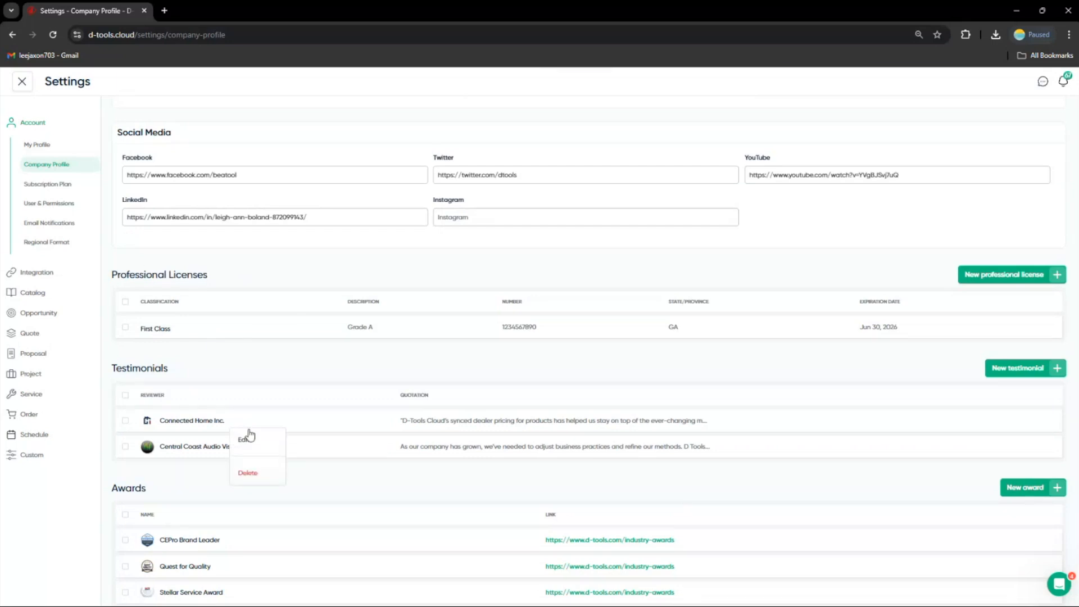
{"action": "left_click", "coordinate": [249, 436]}
{"action": "left_click", "coordinate": [460, 357]}
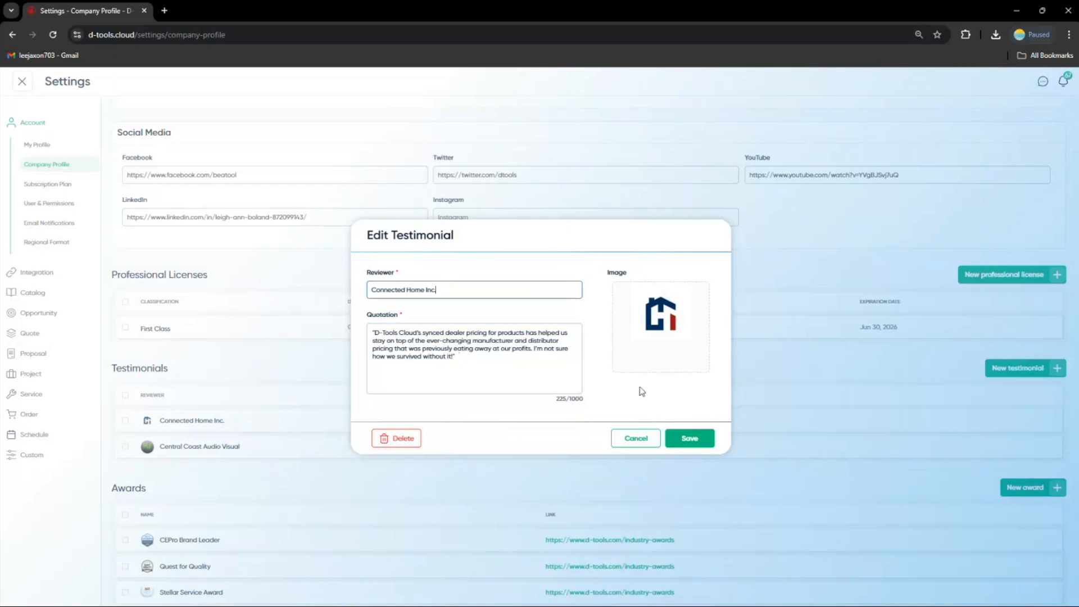
{"action": "left_click", "coordinate": [628, 440]}
Open the Conference Rooms case study for editing and close it without changes
{"action": "scroll", "coordinate": [337, 435], "scroll_direction": "down", "scroll_amount": 1}
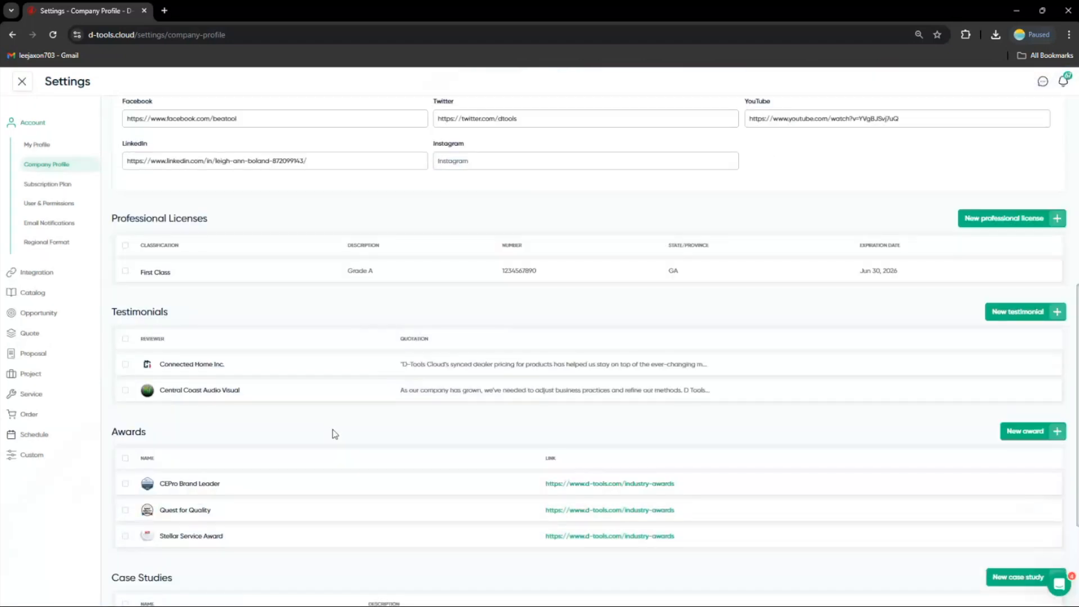
{"action": "scroll", "coordinate": [277, 420], "scroll_direction": "down", "scroll_amount": 2}
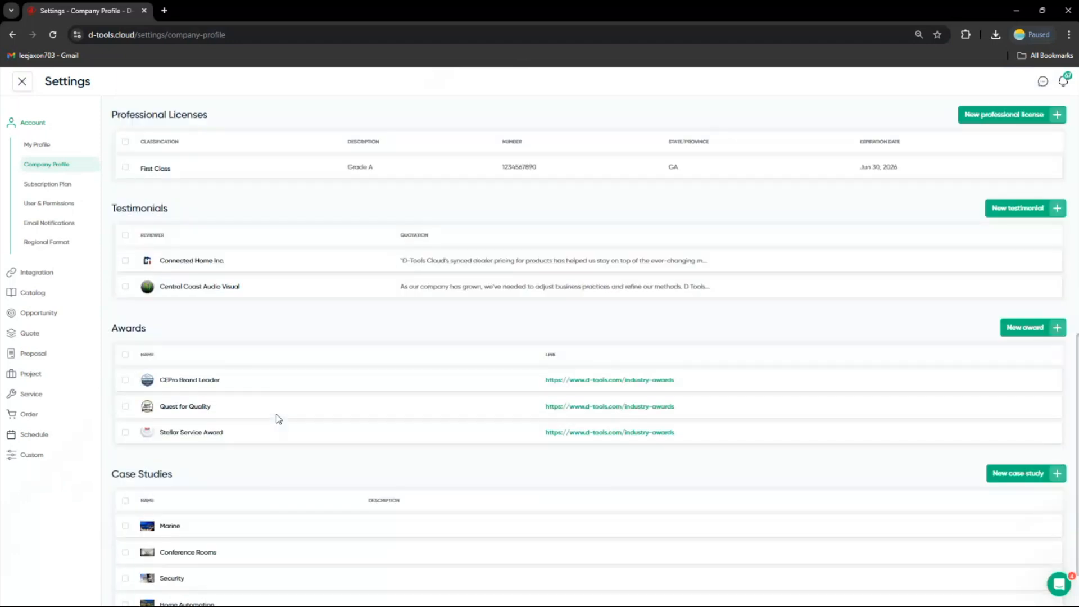
{"action": "scroll", "coordinate": [278, 418], "scroll_direction": "down", "scroll_amount": 1}
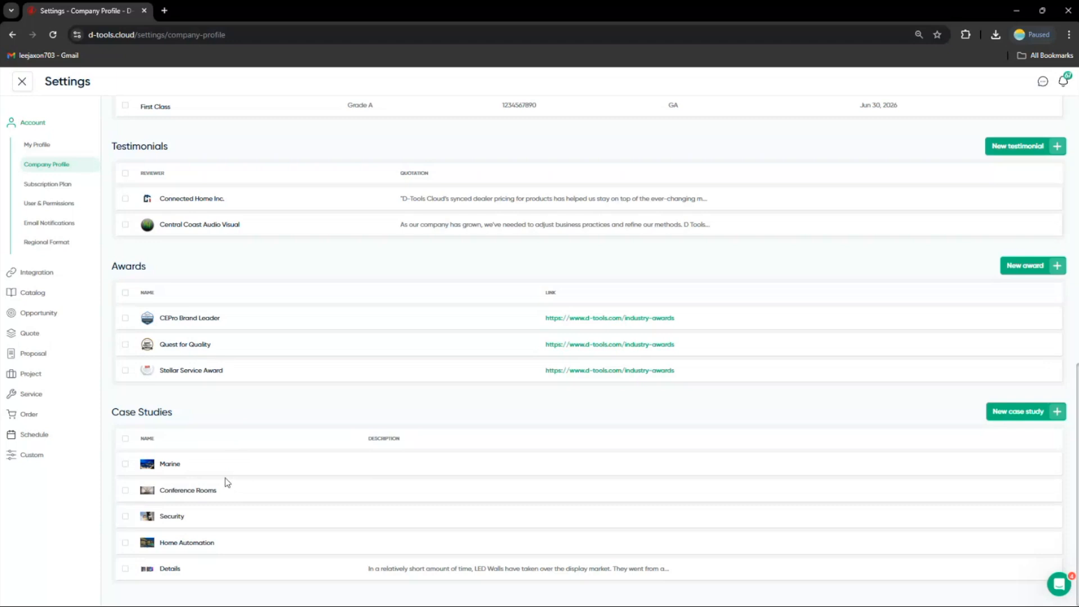
{"action": "mouse_move", "coordinate": [233, 485]}
{"action": "left_click", "coordinate": [227, 493]}
{"action": "left_click", "coordinate": [239, 510]}
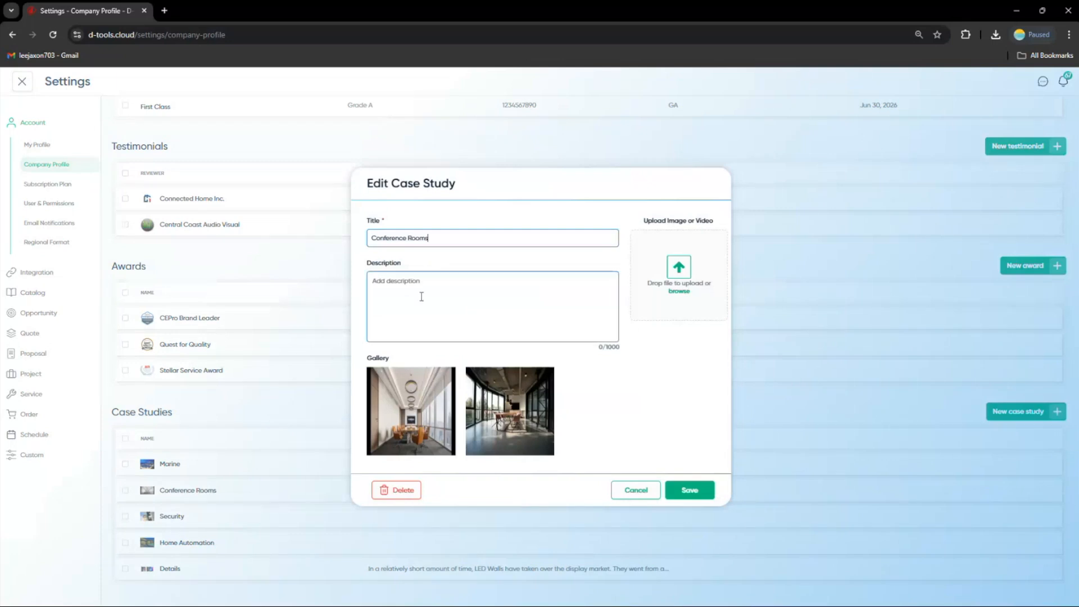
{"action": "mouse_move", "coordinate": [411, 399]}
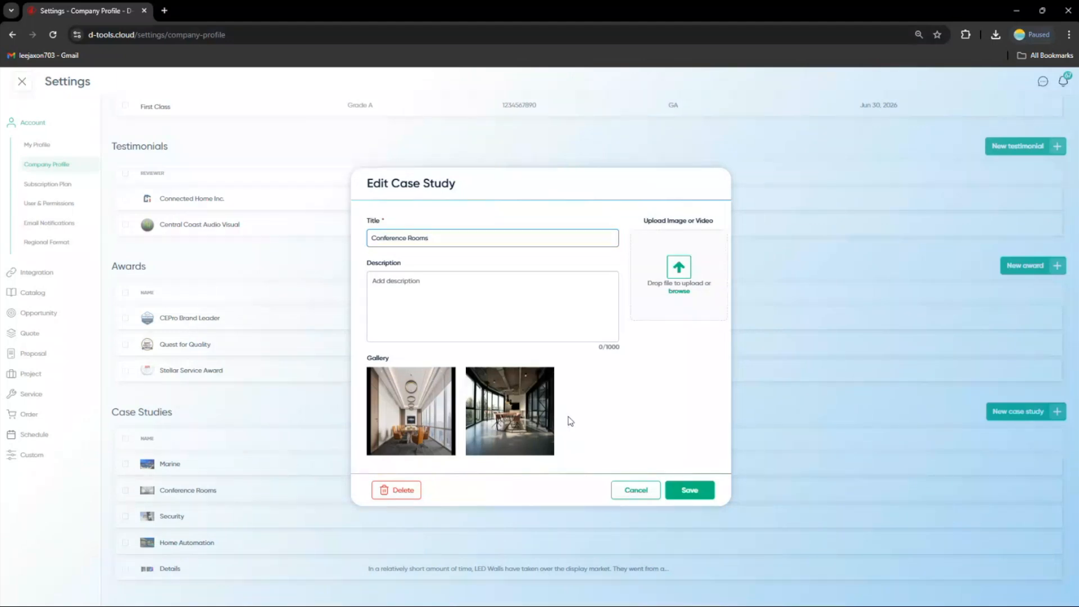
{"action": "left_click", "coordinate": [621, 488]}
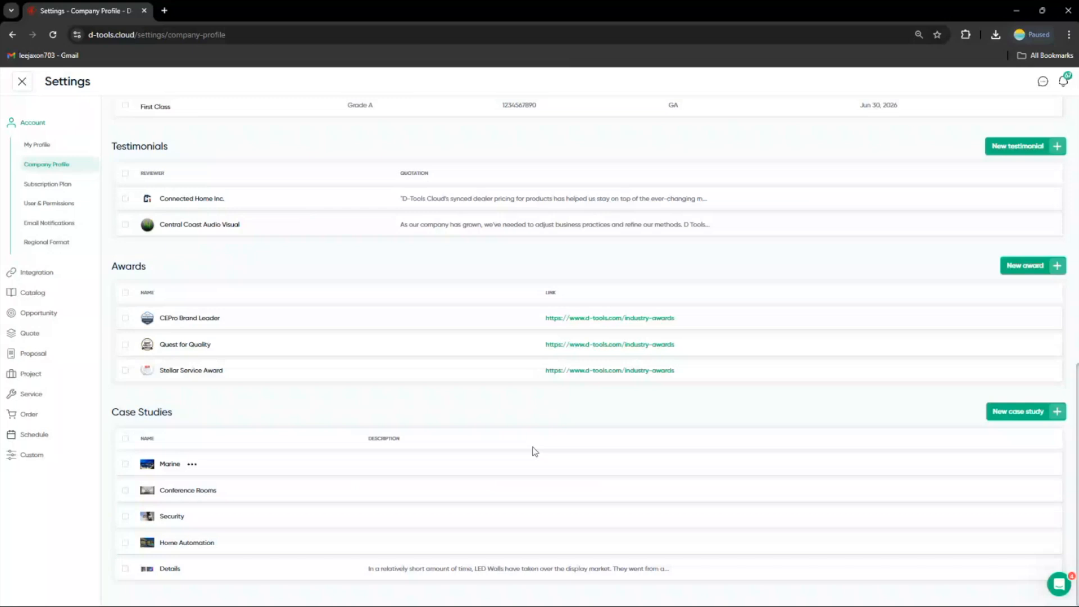
Open the Integration settings and review the accounting and CRM integrations
{"action": "scroll", "coordinate": [290, 365], "scroll_direction": "up", "scroll_amount": 2}
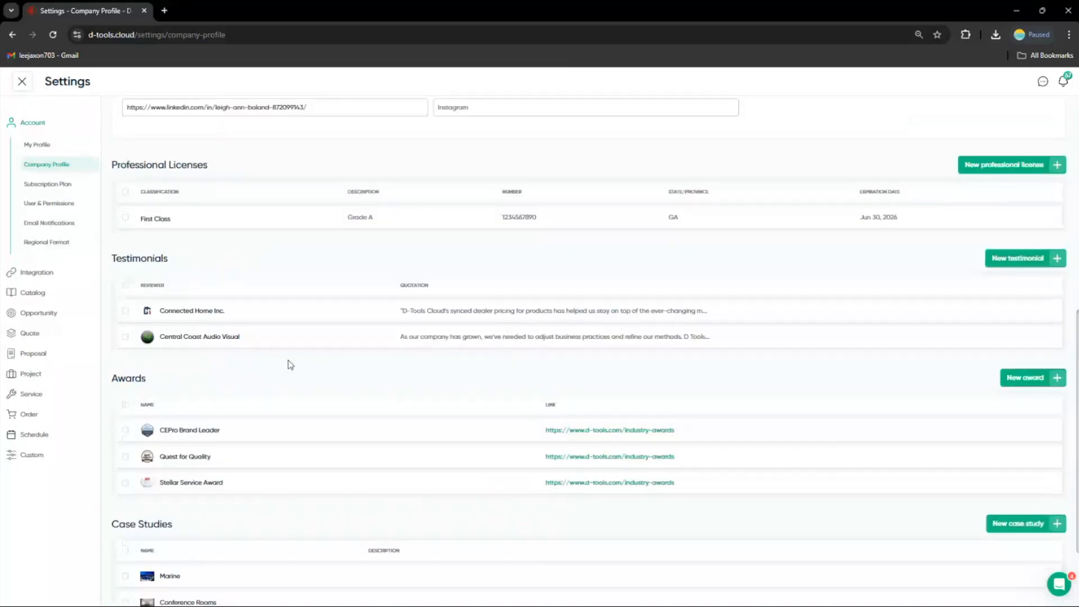
{"action": "scroll", "coordinate": [289, 365], "scroll_direction": "up", "scroll_amount": 1}
{"action": "scroll", "coordinate": [276, 329], "scroll_direction": "up", "scroll_amount": 2}
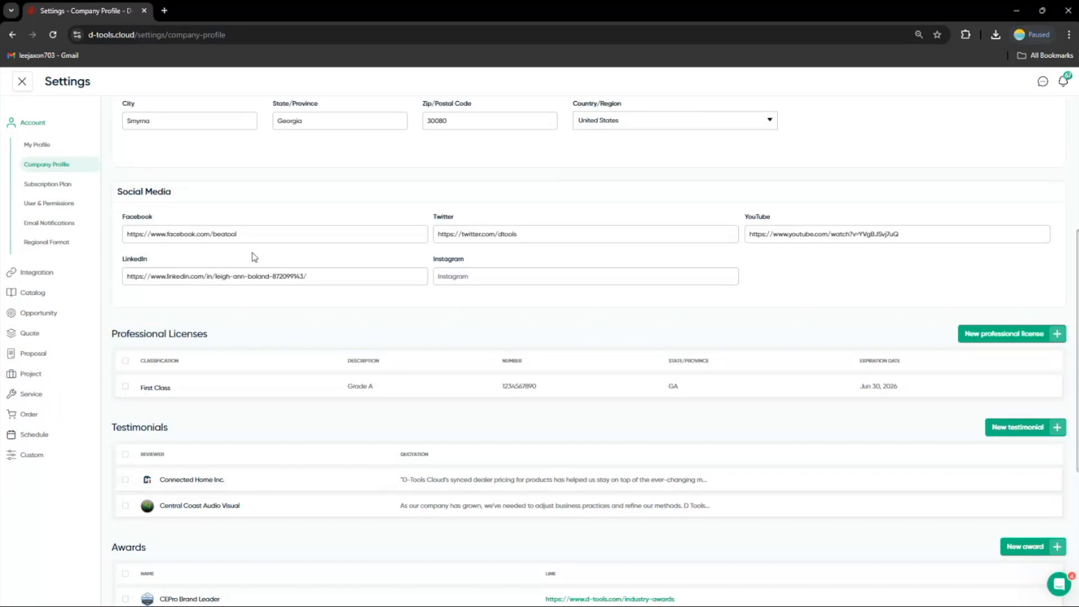
{"action": "left_click", "coordinate": [61, 273]}
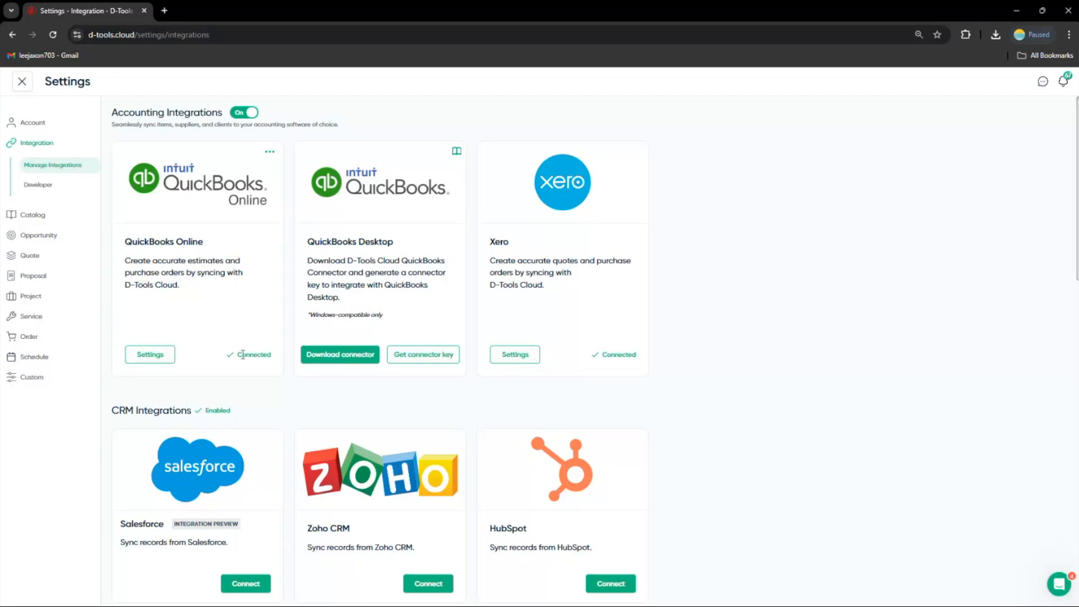
{"action": "scroll", "coordinate": [244, 358], "scroll_direction": "down", "scroll_amount": 1}
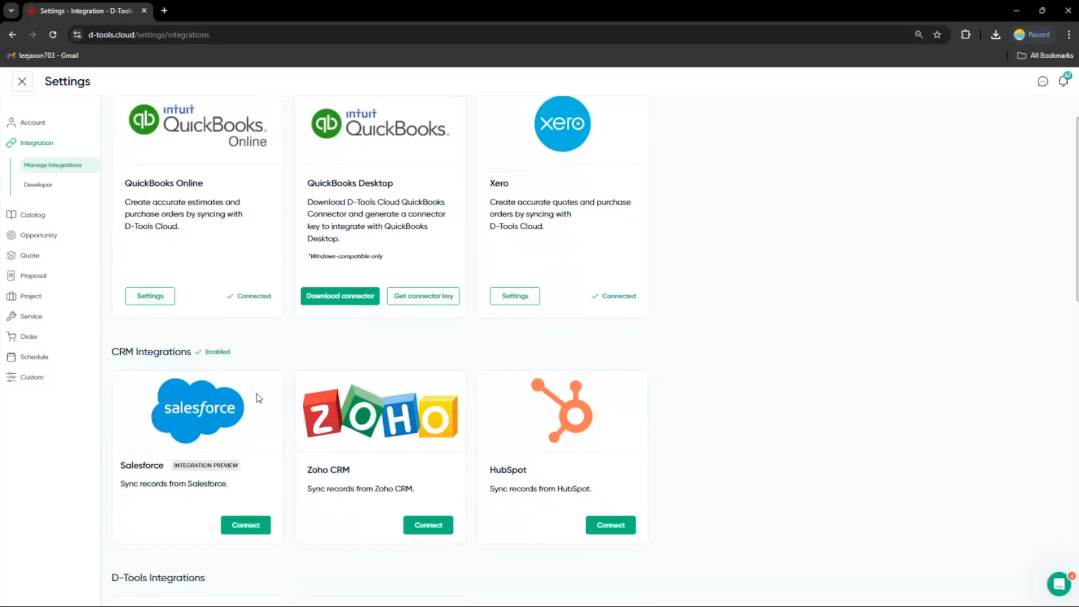
{"action": "scroll", "coordinate": [270, 382], "scroll_direction": "down", "scroll_amount": 1}
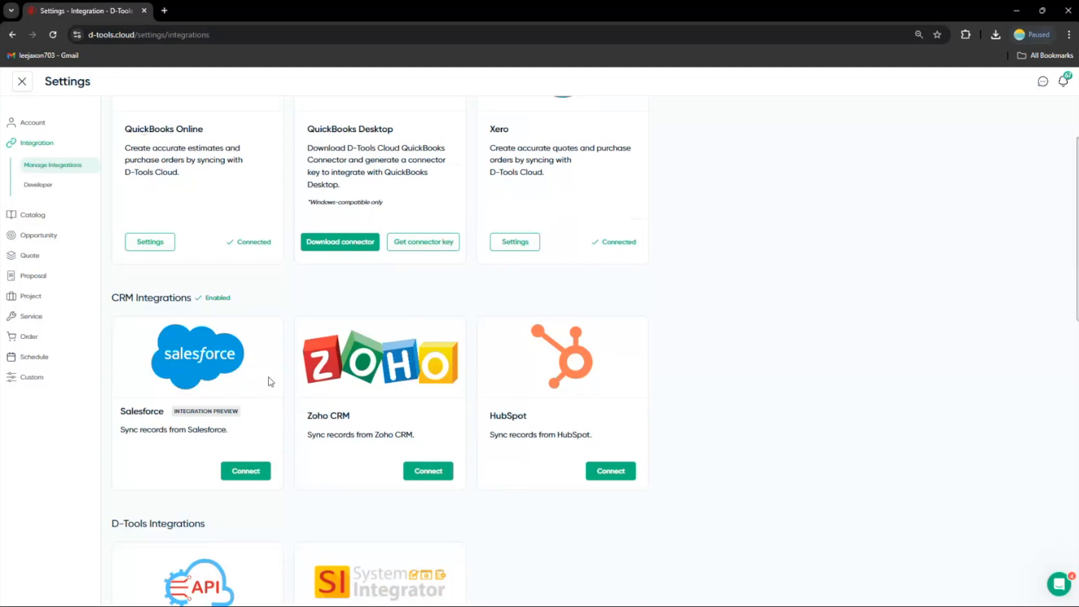
Open the help chat panel and close it again
{"action": "left_click", "coordinate": [1054, 582]}
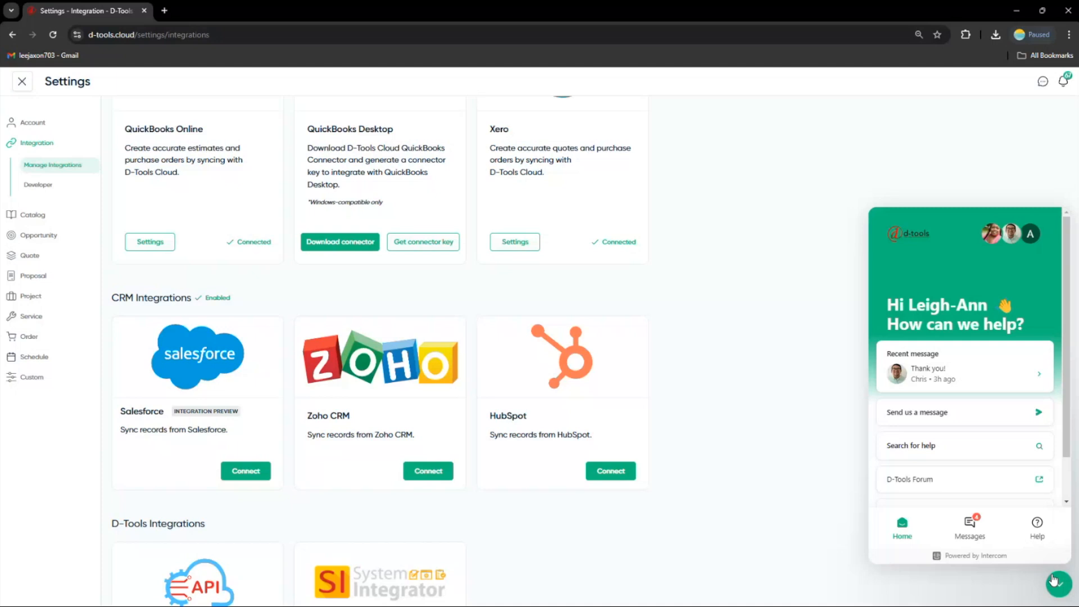
{"action": "left_click", "coordinate": [1056, 582]}
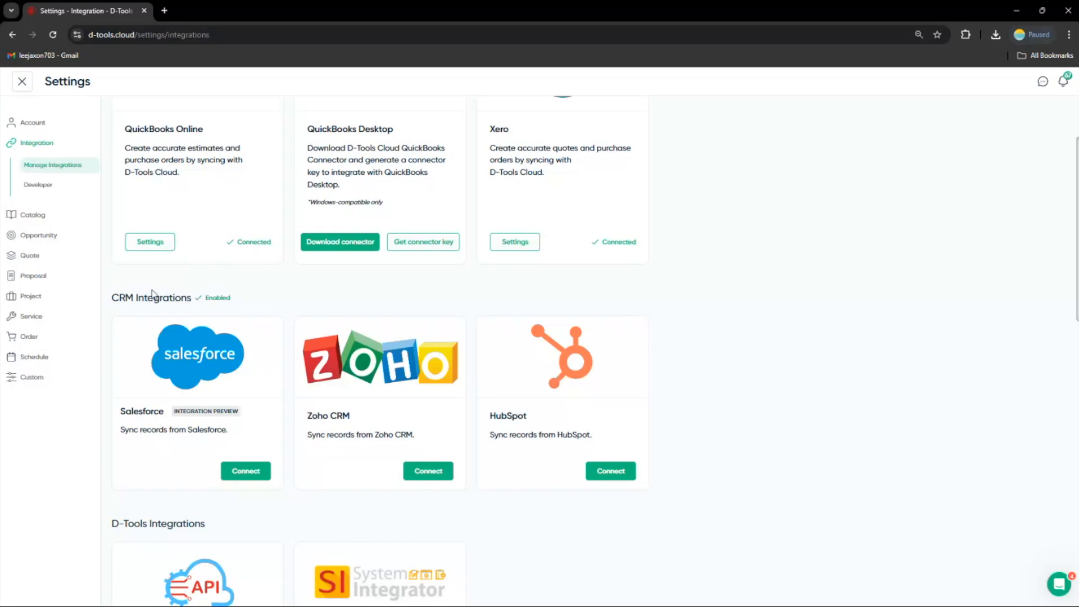
Open the Catalog's Fulfillment Locations and open a new fulfillment location form, cancelling it without creating one
{"action": "left_click", "coordinate": [32, 215]}
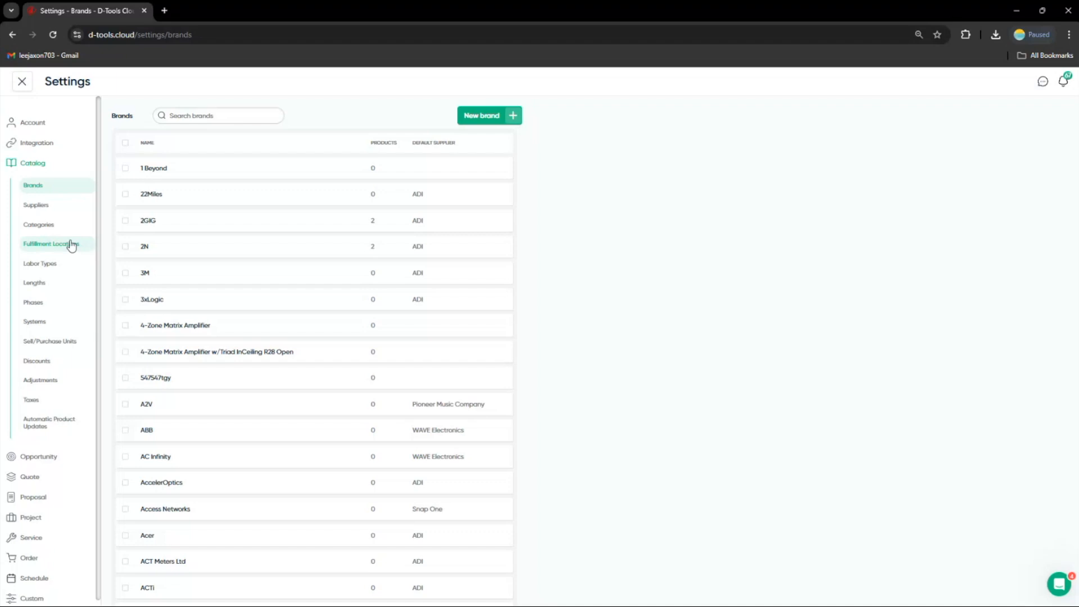
{"action": "left_click", "coordinate": [72, 245]}
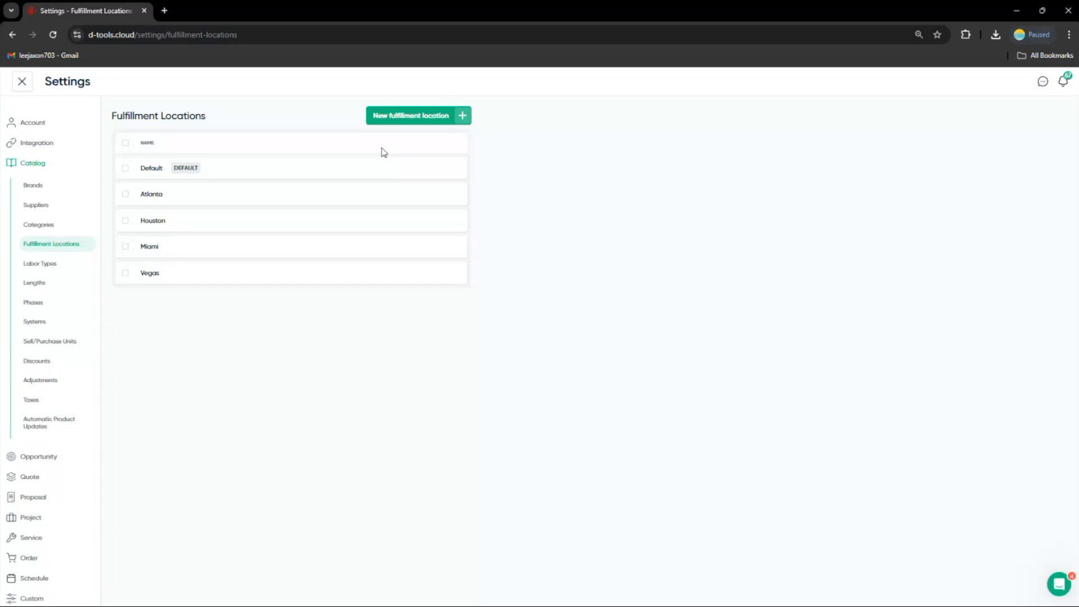
{"action": "left_click", "coordinate": [408, 118]}
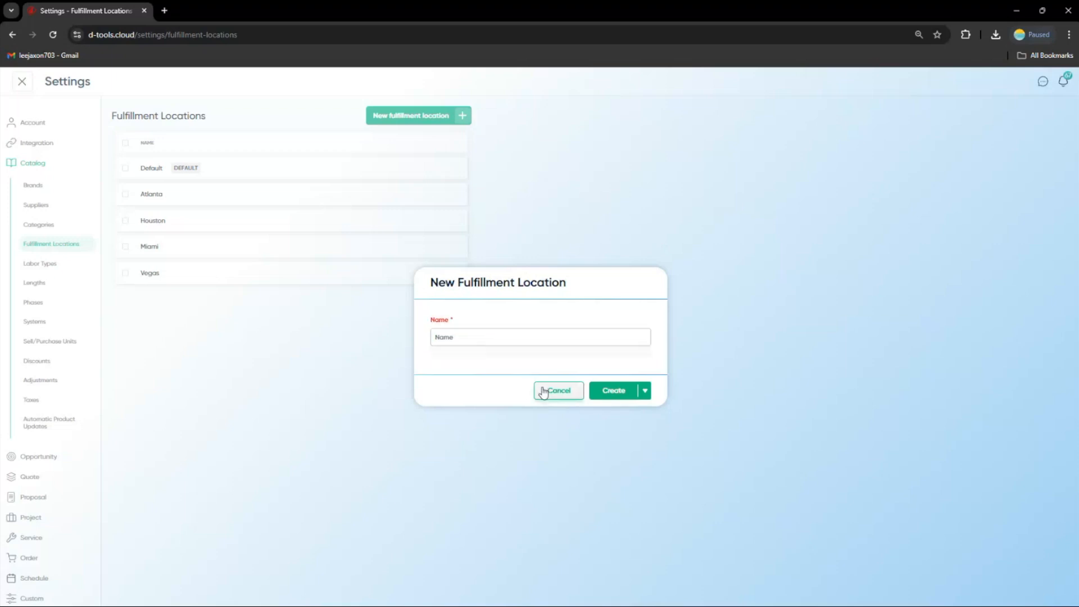
{"action": "left_click", "coordinate": [546, 390]}
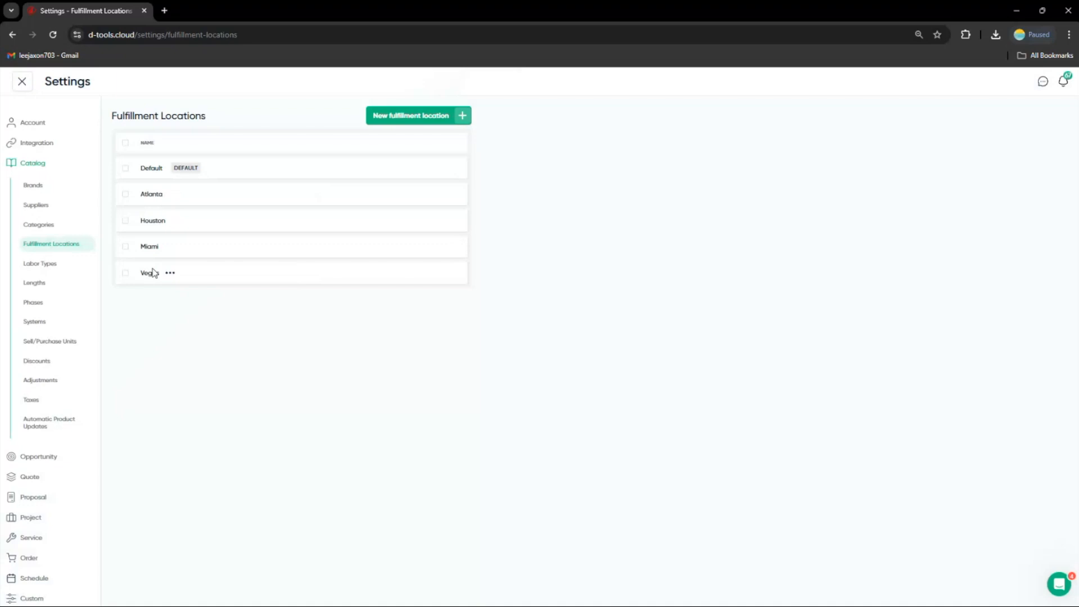
Open the Installation labor type, enable fulfillment location pricing to view per-location rates, then cancel the edit
{"action": "left_click", "coordinate": [68, 265]}
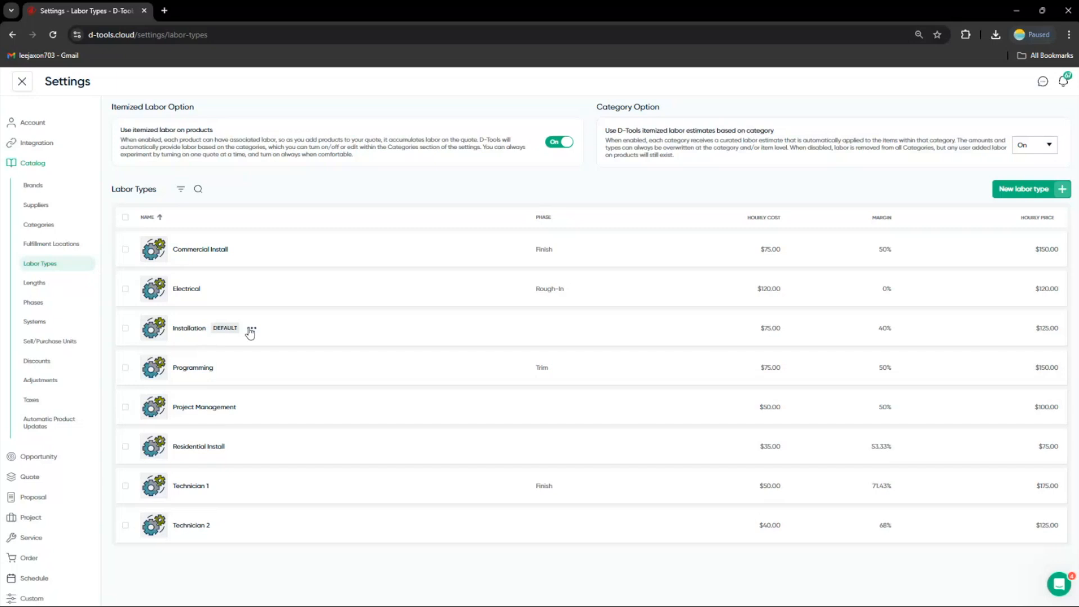
{"action": "left_click", "coordinate": [252, 328]}
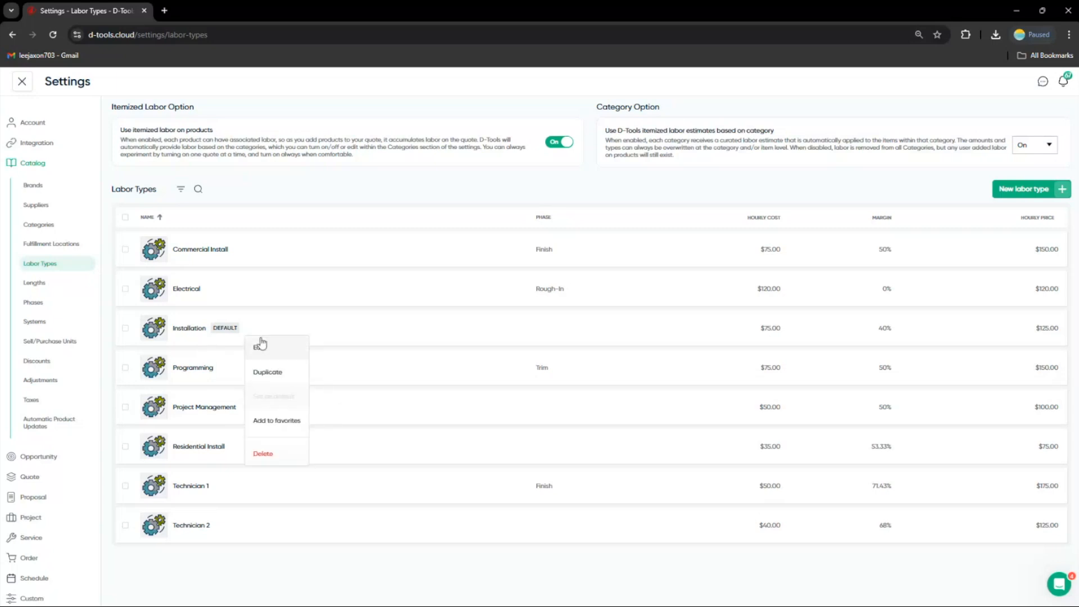
{"action": "left_click", "coordinate": [262, 345]}
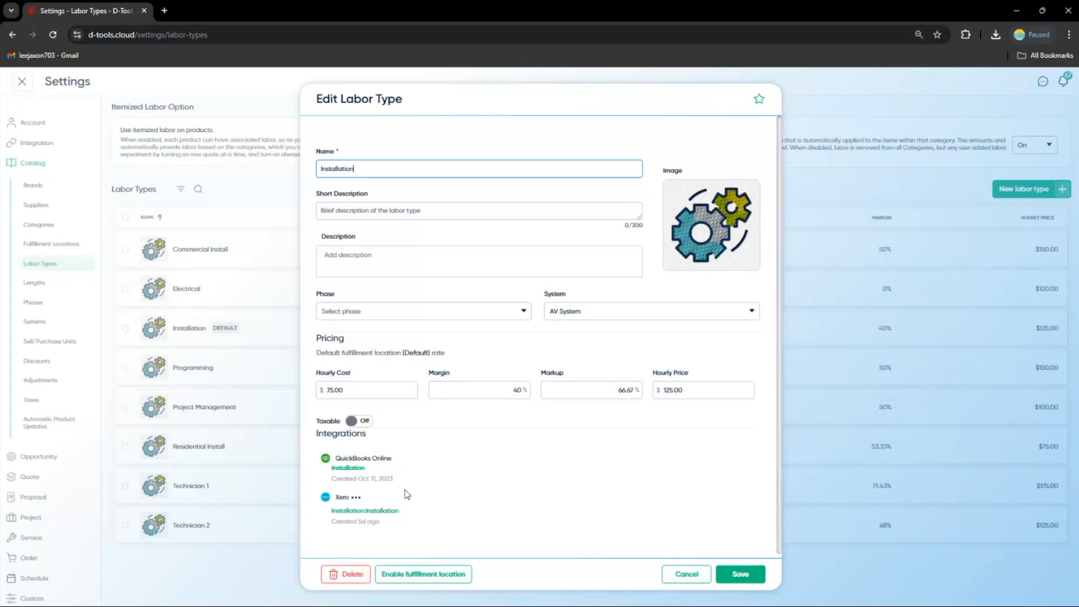
{"action": "left_click", "coordinate": [420, 574]}
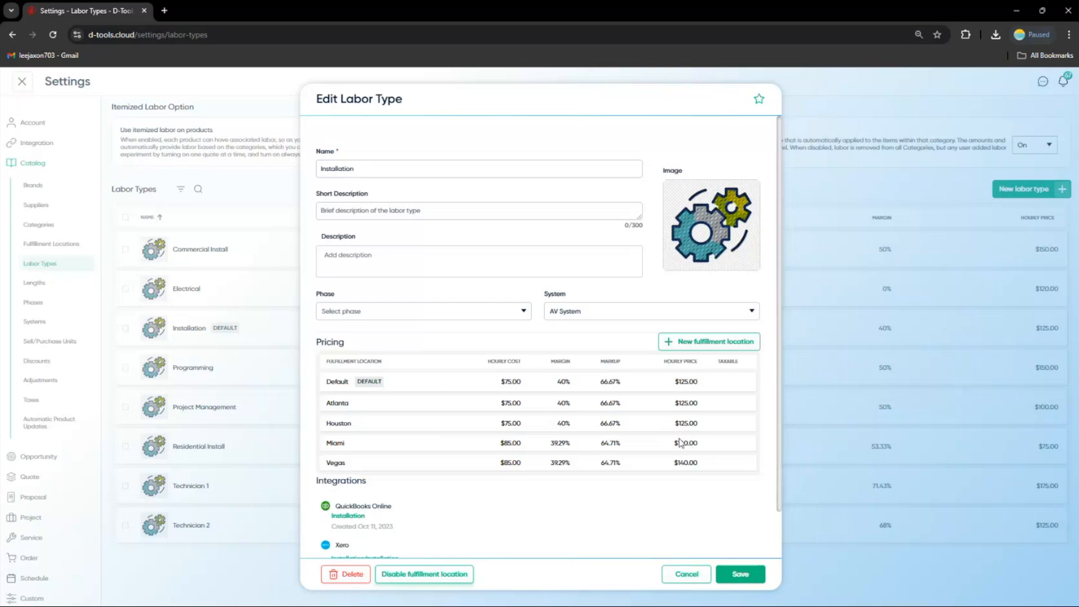
{"action": "scroll", "coordinate": [662, 450], "scroll_direction": "down", "scroll_amount": 1}
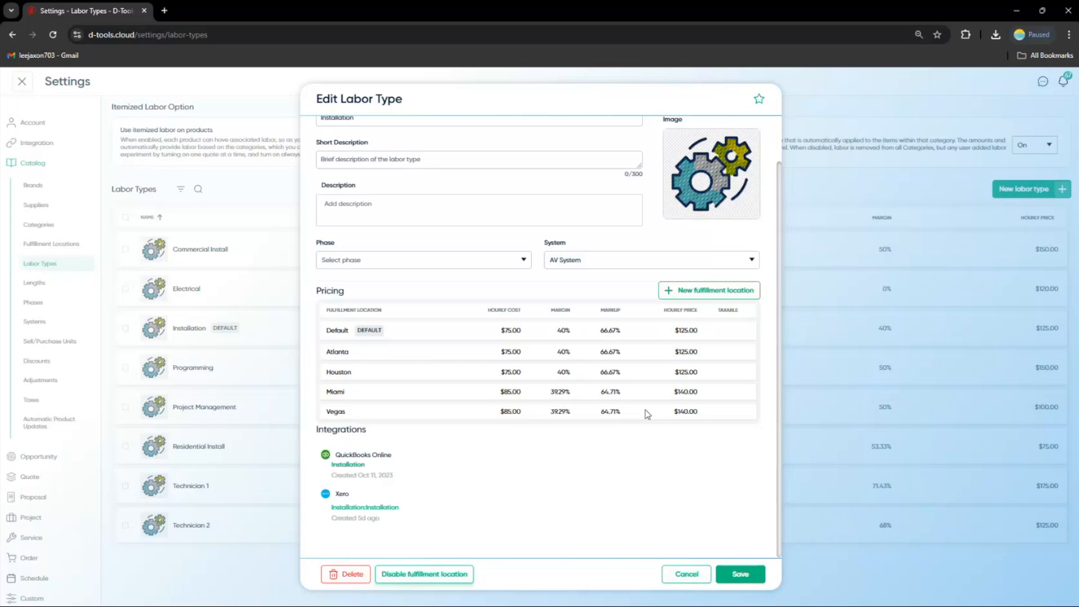
{"action": "left_click", "coordinate": [684, 572]}
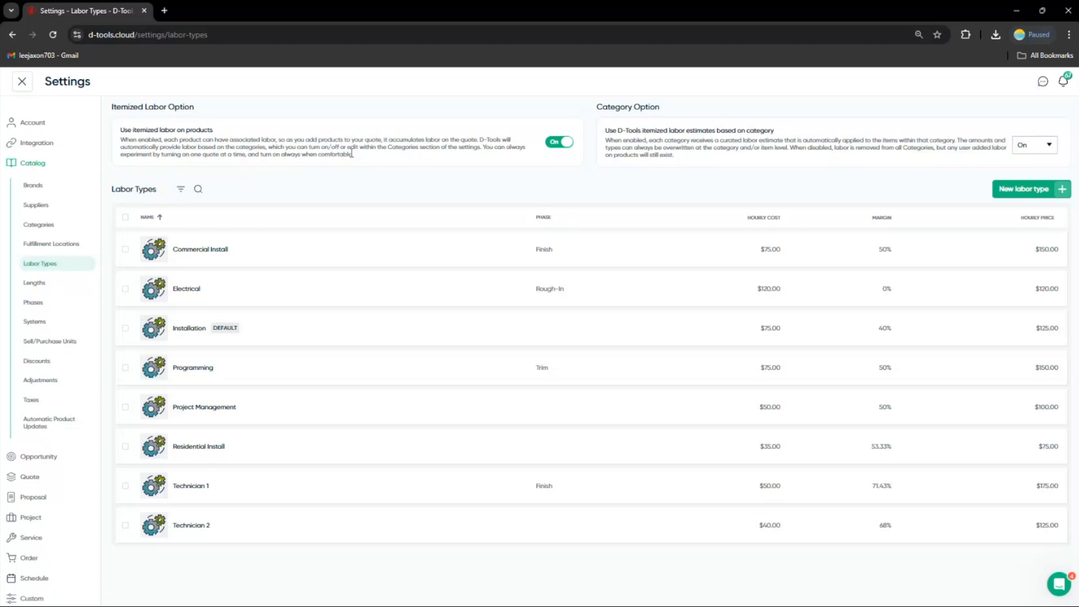
Set the Misc. Materials adjustment to auto apply to the Product total
{"action": "mouse_move", "coordinate": [281, 385]}
{"action": "left_click", "coordinate": [44, 385]}
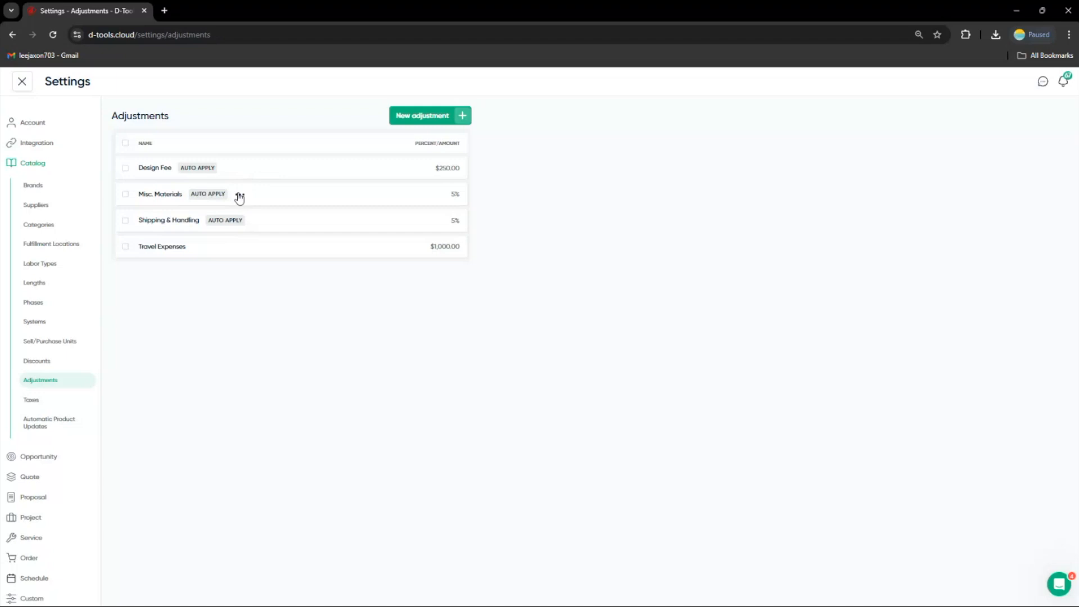
{"action": "left_click", "coordinate": [240, 196]}
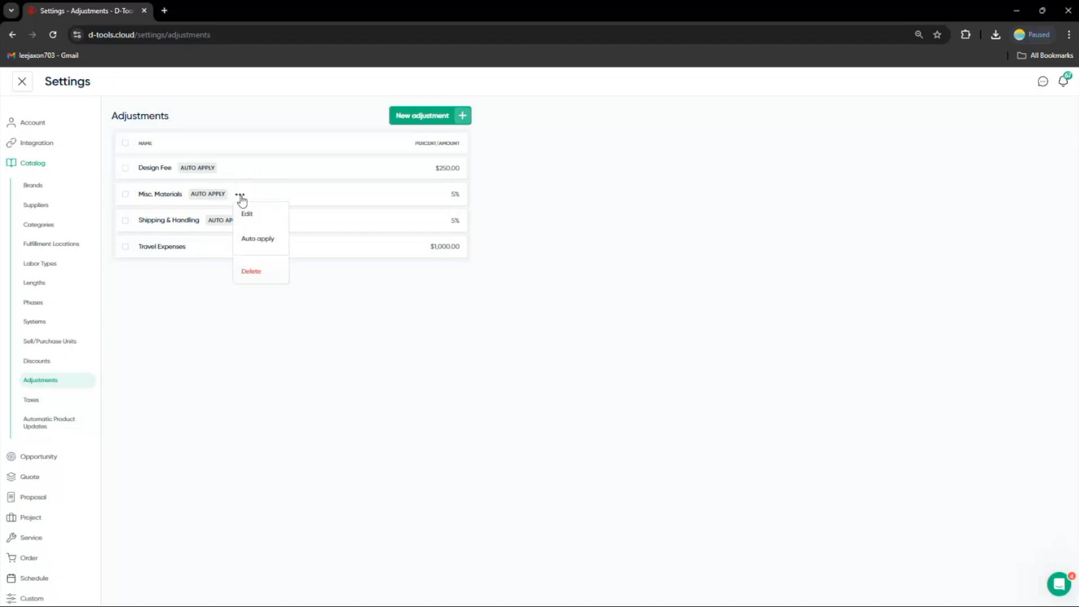
{"action": "left_click", "coordinate": [255, 240]}
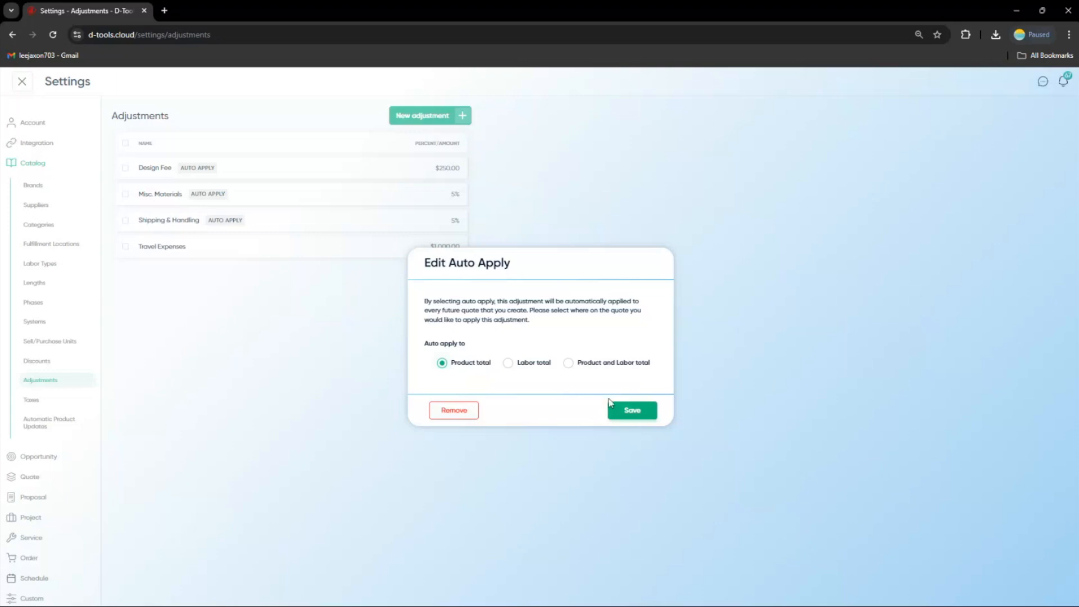
{"action": "left_click", "coordinate": [618, 410]}
{"action": "mouse_move", "coordinate": [221, 261]}
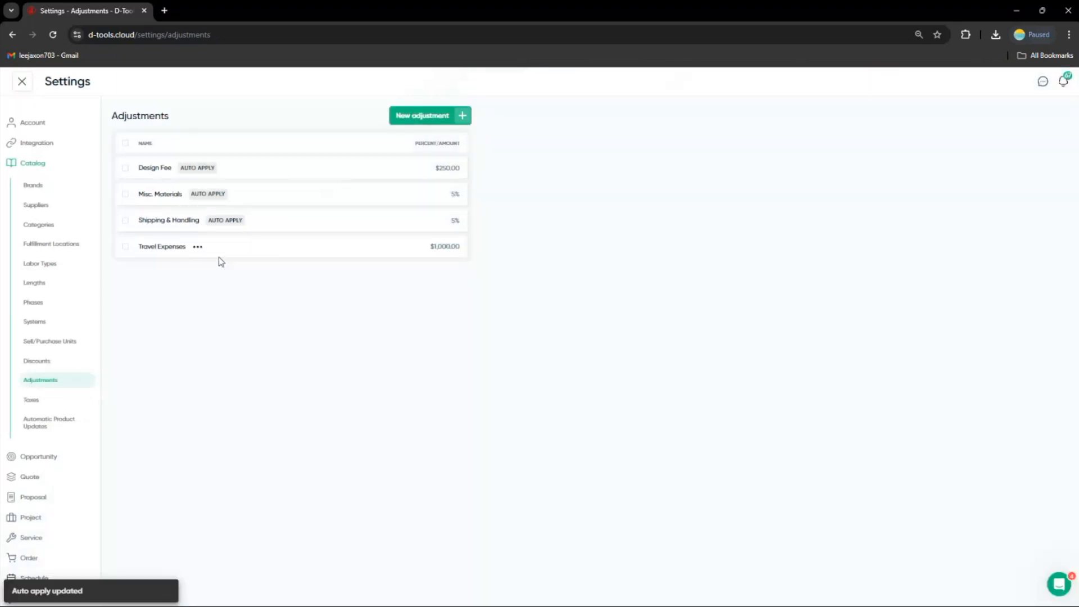
Open the Taxes settings and review the tax settings and the list of tax rates
{"action": "mouse_move", "coordinate": [177, 179]}
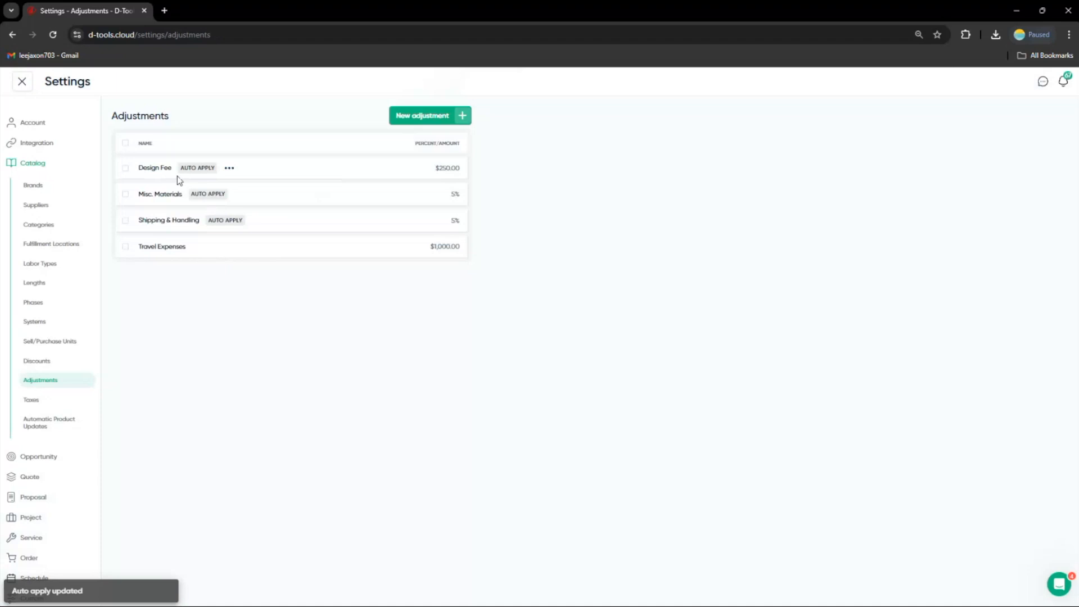
{"action": "mouse_move", "coordinate": [193, 198]}
{"action": "mouse_move", "coordinate": [194, 224]}
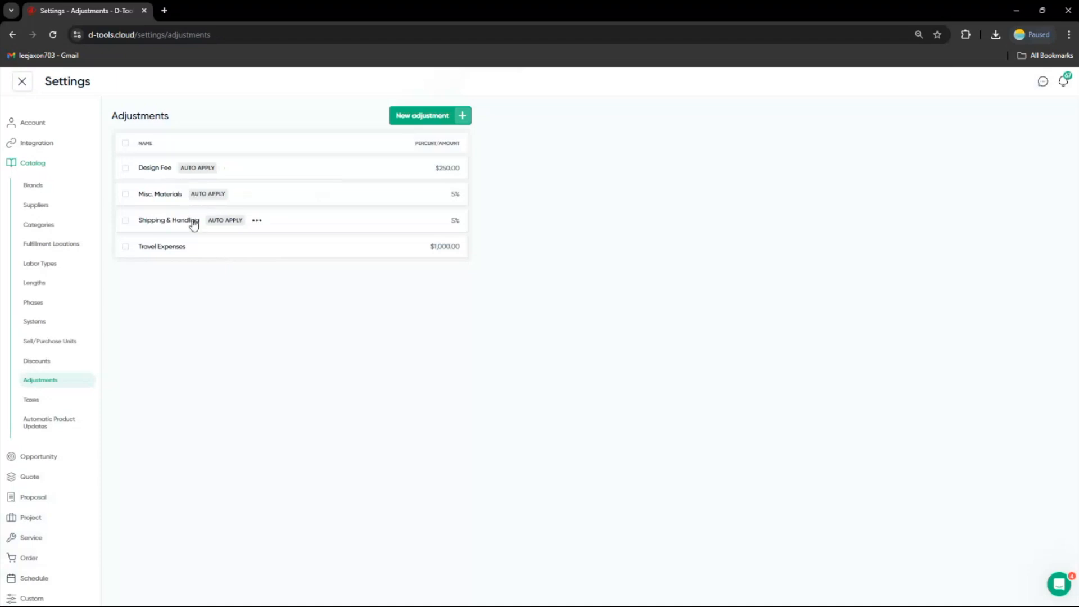
{"action": "mouse_move", "coordinate": [194, 247]}
{"action": "left_click", "coordinate": [76, 401]}
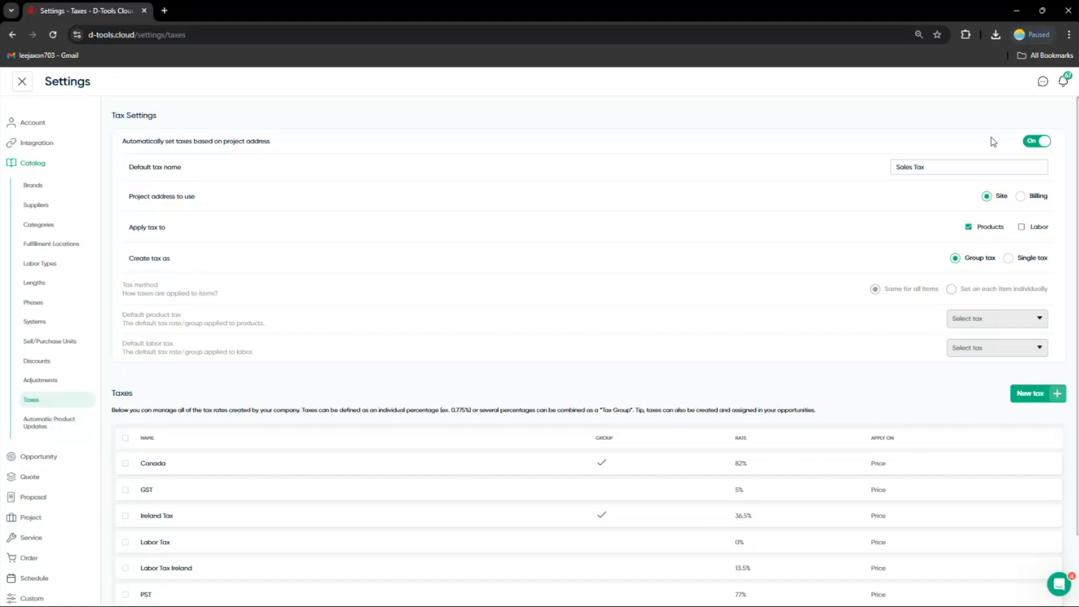
{"action": "scroll", "coordinate": [351, 402], "scroll_direction": "down", "scroll_amount": 2}
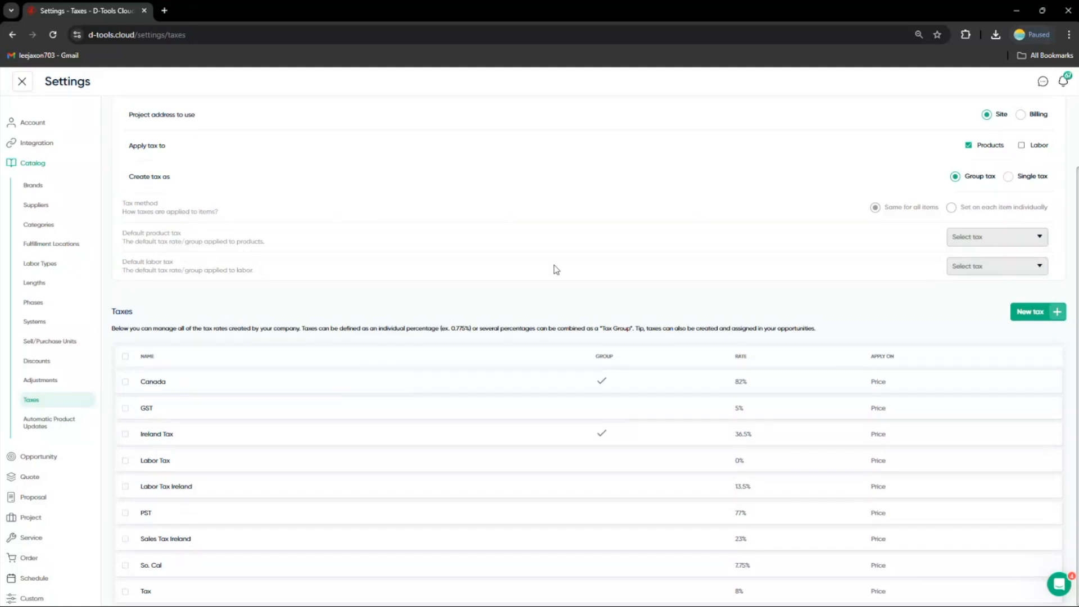
{"action": "left_click_drag", "start_coordinate": [123, 233], "coordinate": [194, 232]}
{"action": "scroll", "coordinate": [928, 295], "scroll_direction": "up", "scroll_amount": 2}
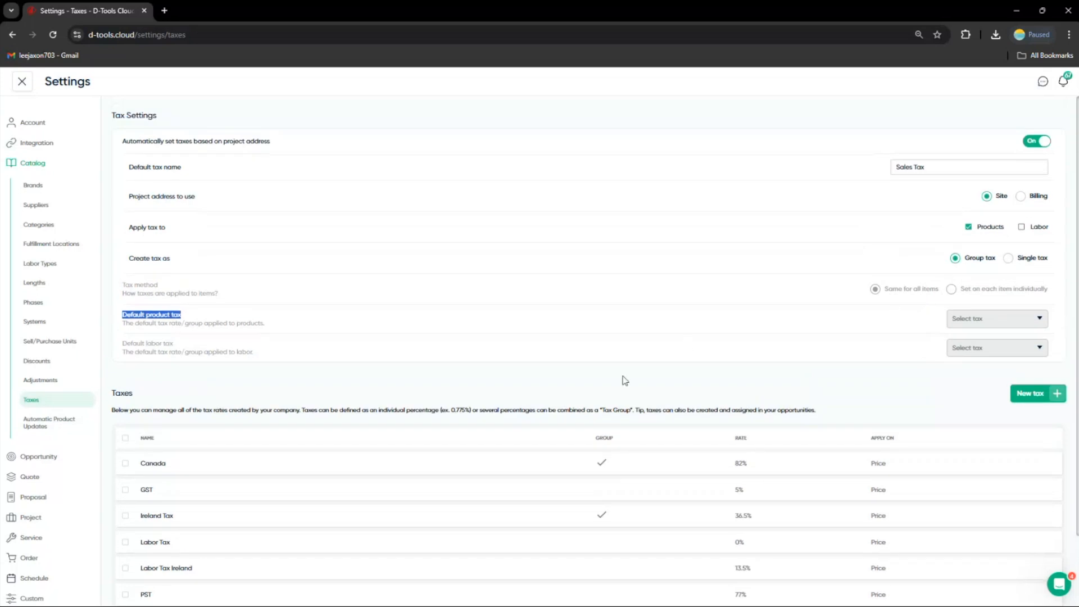
{"action": "left_click", "coordinate": [622, 380]}
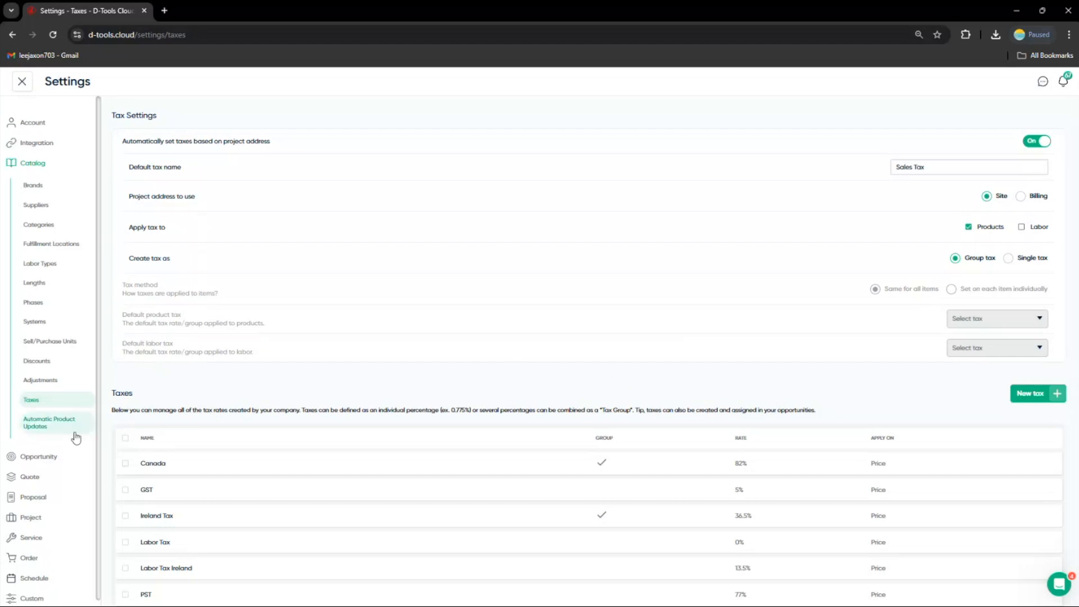
Open the Quote Payment Terms and open the New Construction term for editing, cancelling without changes
{"action": "scroll", "coordinate": [61, 441], "scroll_direction": "down", "scroll_amount": 1}
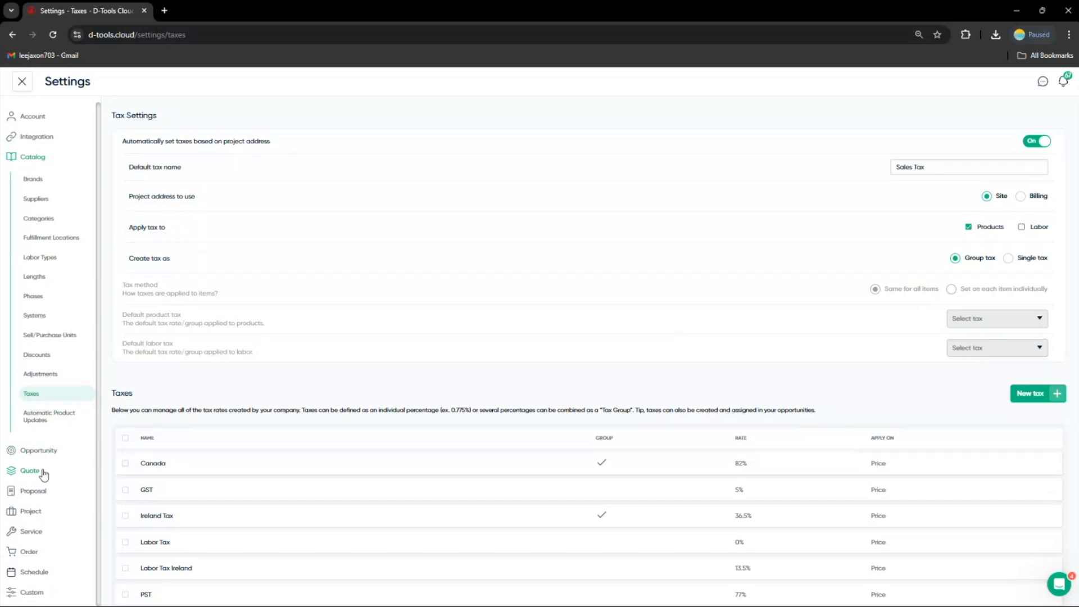
{"action": "left_click", "coordinate": [42, 472]}
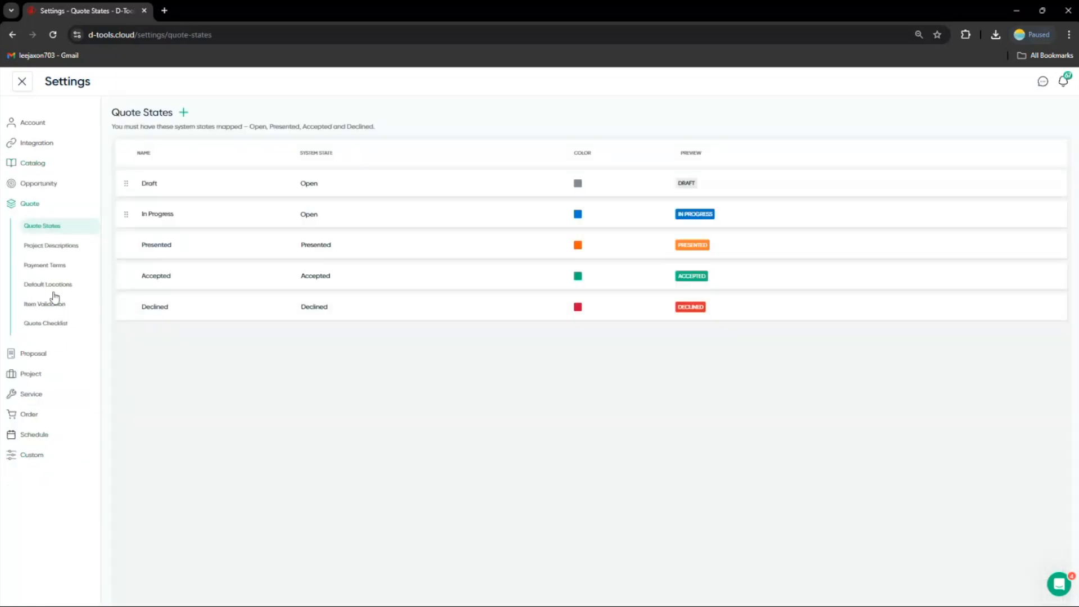
{"action": "left_click", "coordinate": [52, 270]}
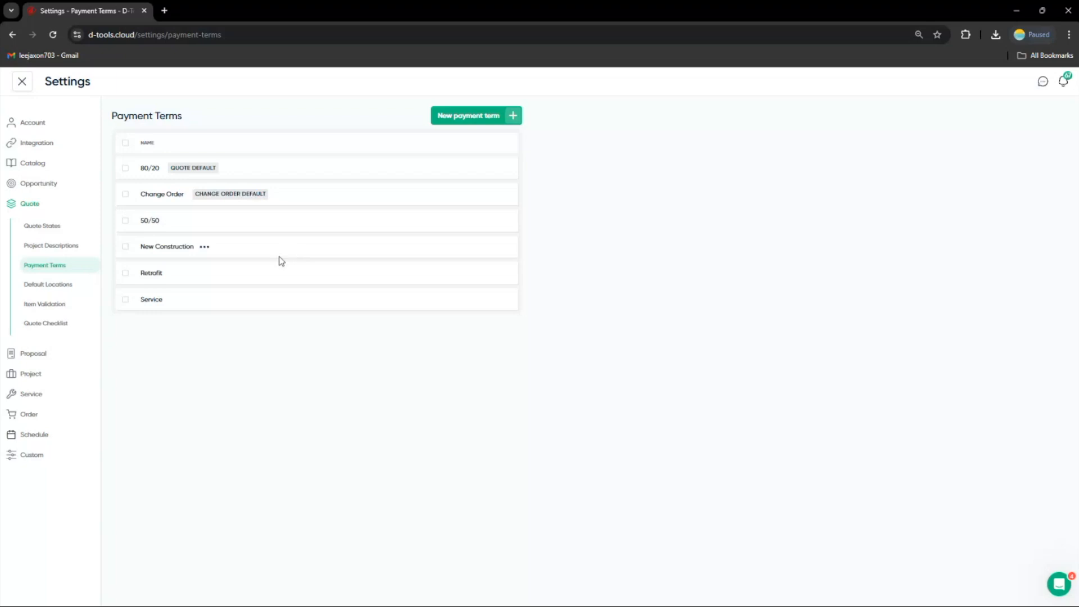
{"action": "left_click", "coordinate": [205, 249]}
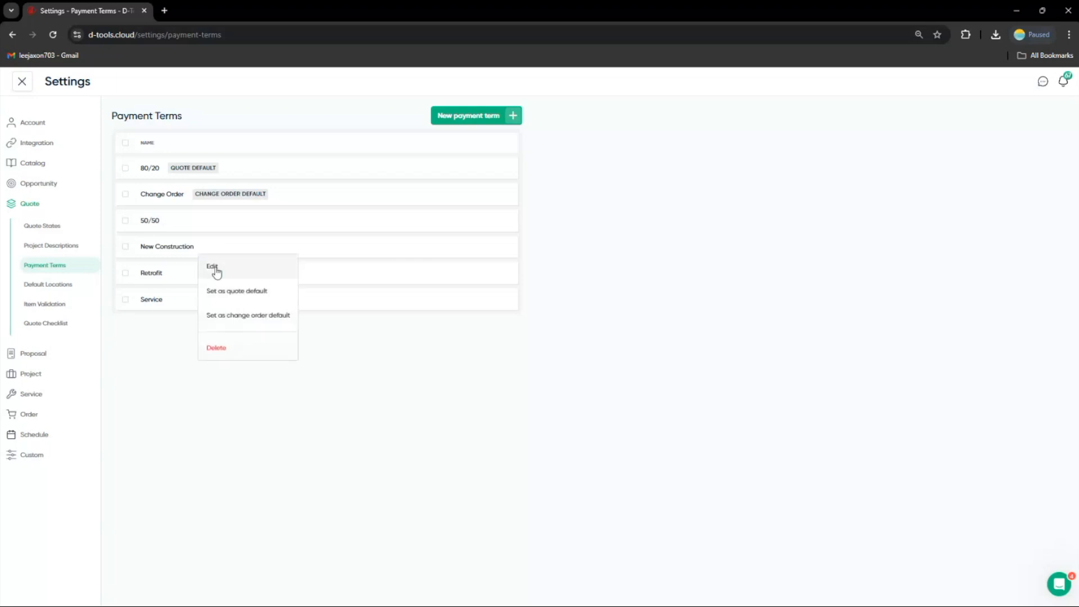
{"action": "left_click", "coordinate": [212, 268]}
{"action": "left_click", "coordinate": [430, 349]}
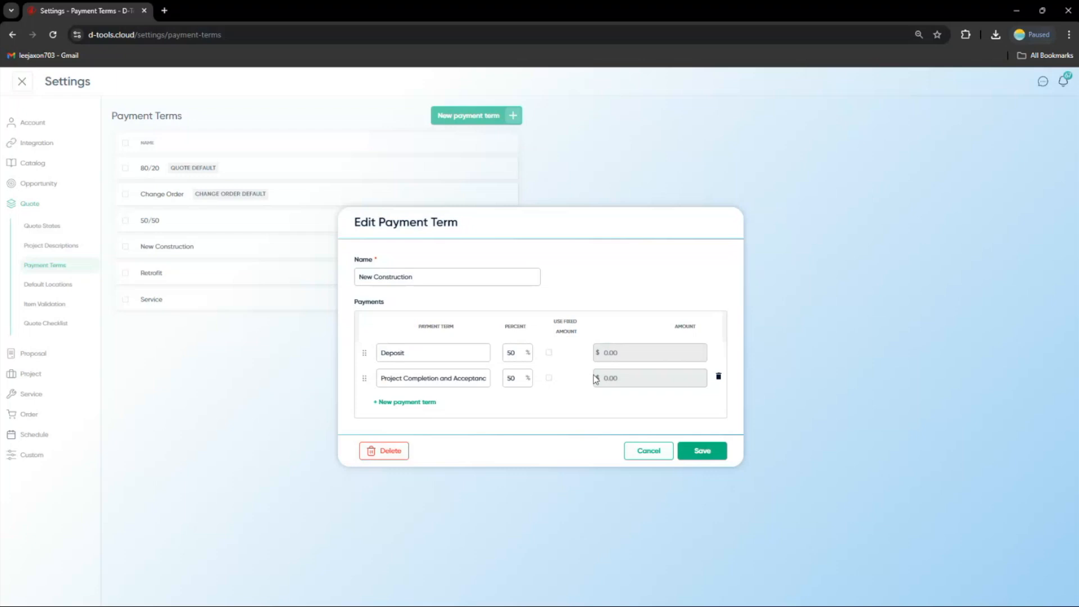
{"action": "left_click", "coordinate": [638, 456]}
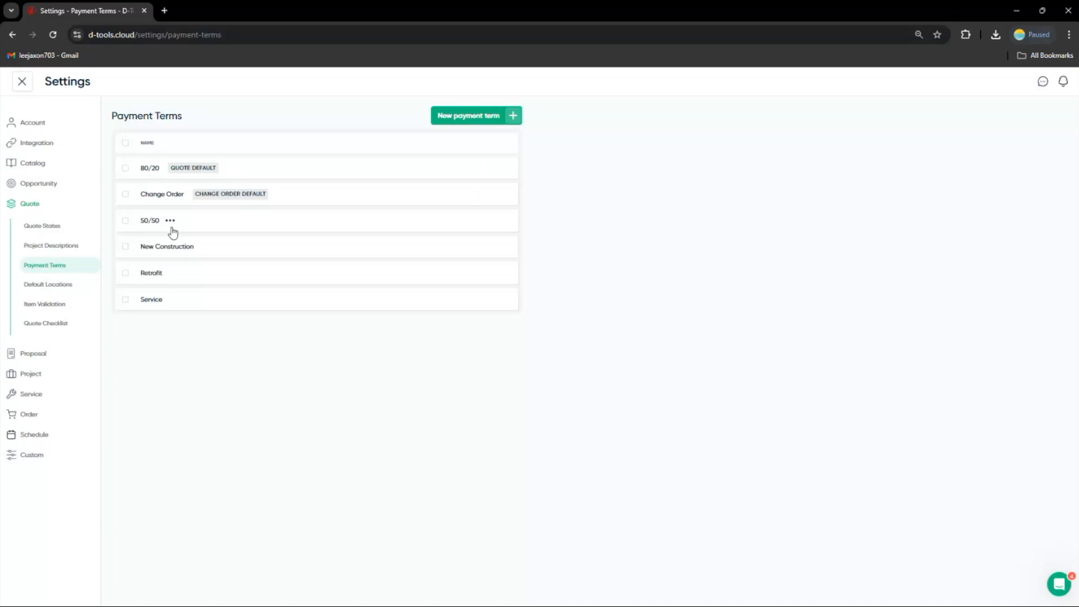
Start a new payment term named 60/30/10 with a first payment called Deposit at 60%
{"action": "left_click", "coordinate": [468, 119]}
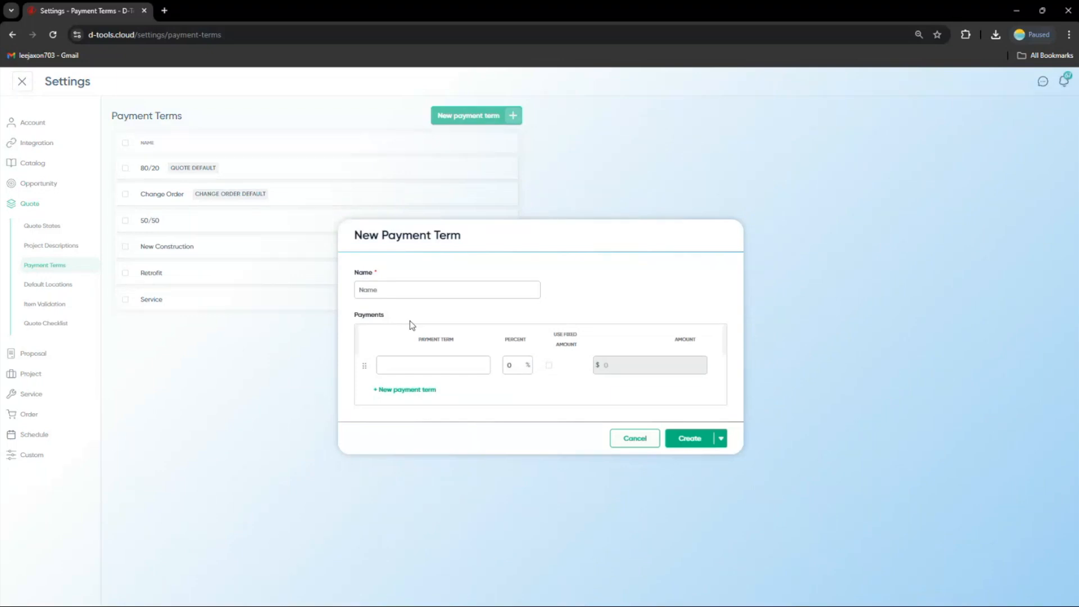
{"action": "left_click", "coordinate": [405, 291]}
{"action": "type", "text": "0/"}
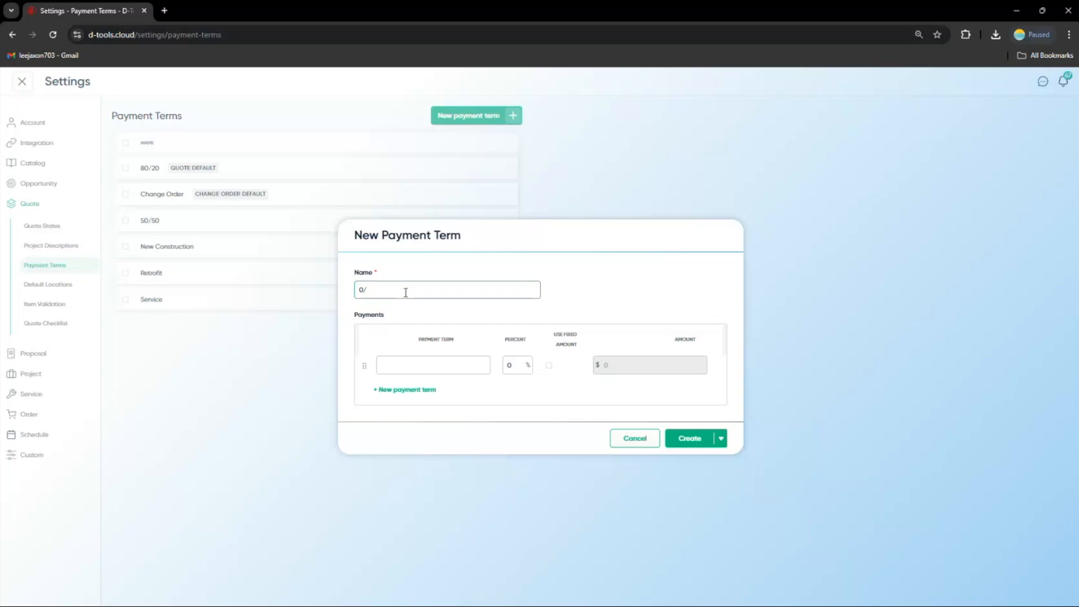
{"action": "key", "text": "BackSpace"}
{"action": "key", "text": "BackSpace"}
{"action": "type", "text": "60/30/10"}
{"action": "left_click", "coordinate": [413, 363]}
{"action": "type", "text": "Deposit"}
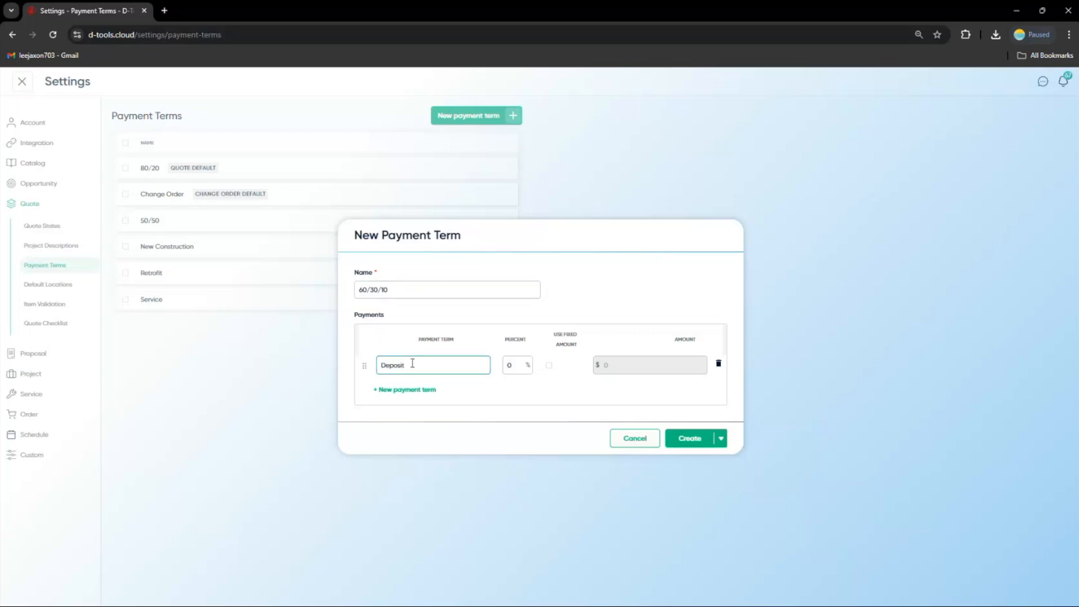
{"action": "left_click", "coordinate": [517, 358]}
{"action": "type", "text": "60"}
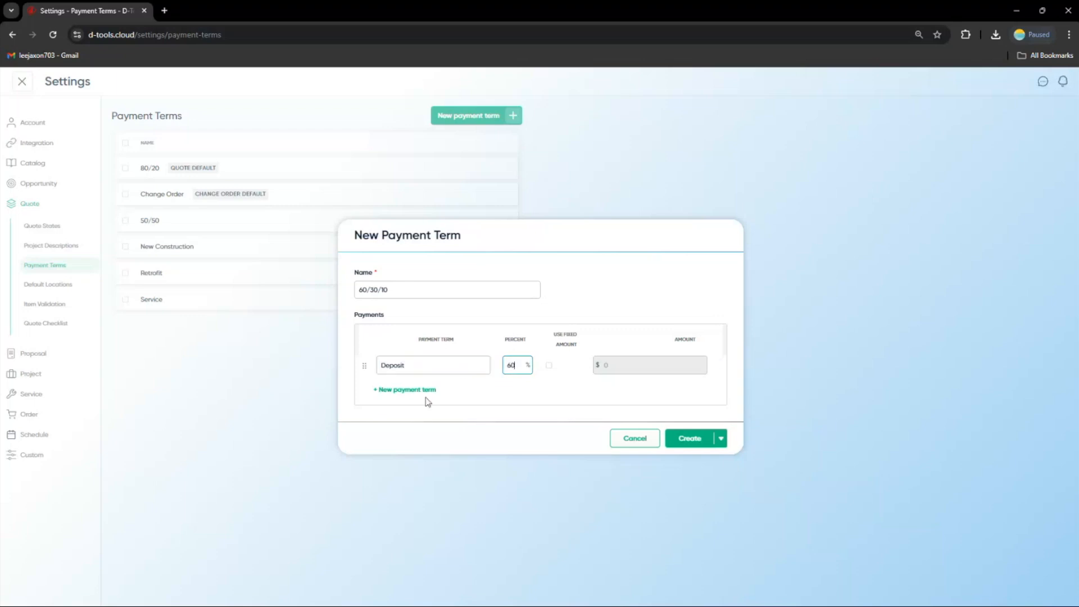
Add a second payment named In Progress at 30% to the new payment term
{"action": "left_click", "coordinate": [426, 396]}
{"action": "left_click", "coordinate": [420, 375]}
{"action": "type", "text": "In Pr"}
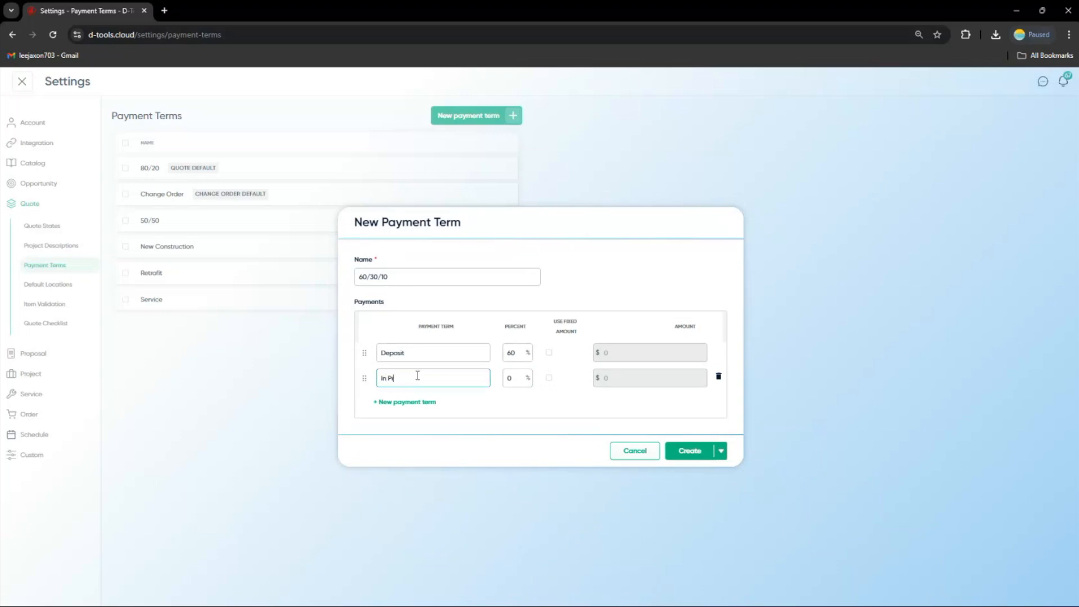
{"action": "type", "text": "ogress"}
{"action": "left_click", "coordinate": [508, 382]}
{"action": "type", "text": "30"}
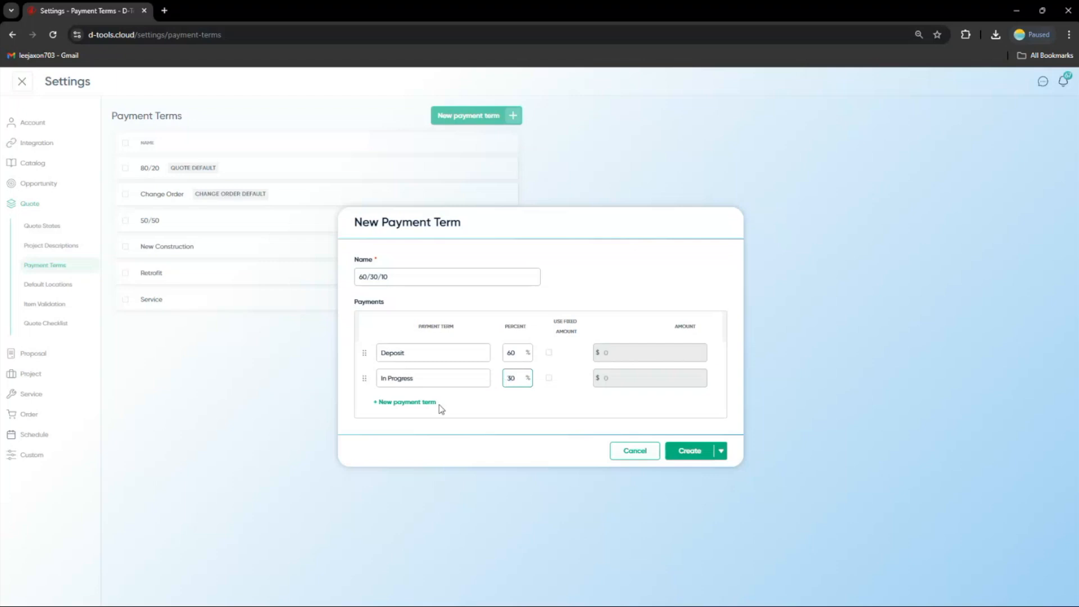
Add a third payment named Final at 10% and create the payment term
{"action": "left_click", "coordinate": [418, 402]}
{"action": "left_click", "coordinate": [423, 391]}
{"action": "type", "text": "Final"}
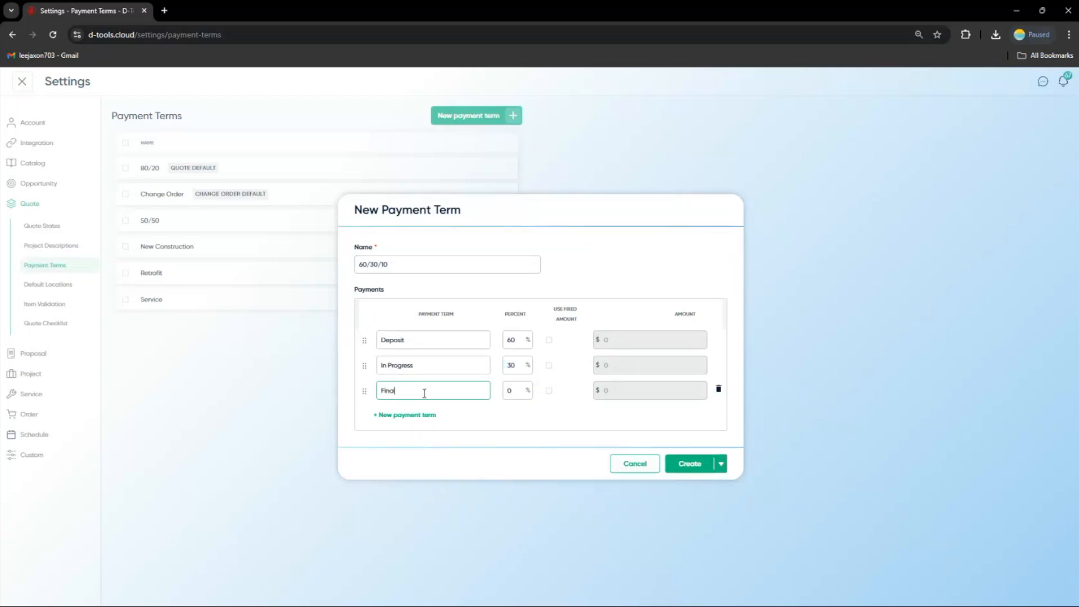
{"action": "left_click", "coordinate": [509, 390]}
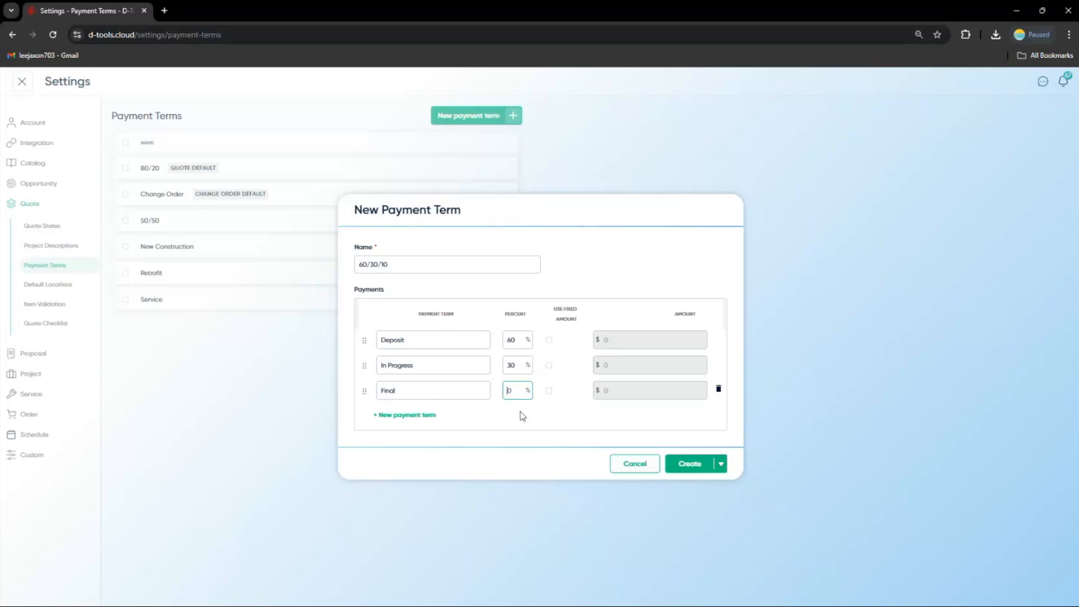
{"action": "type", "text": "1"}
{"action": "left_click", "coordinate": [684, 466]}
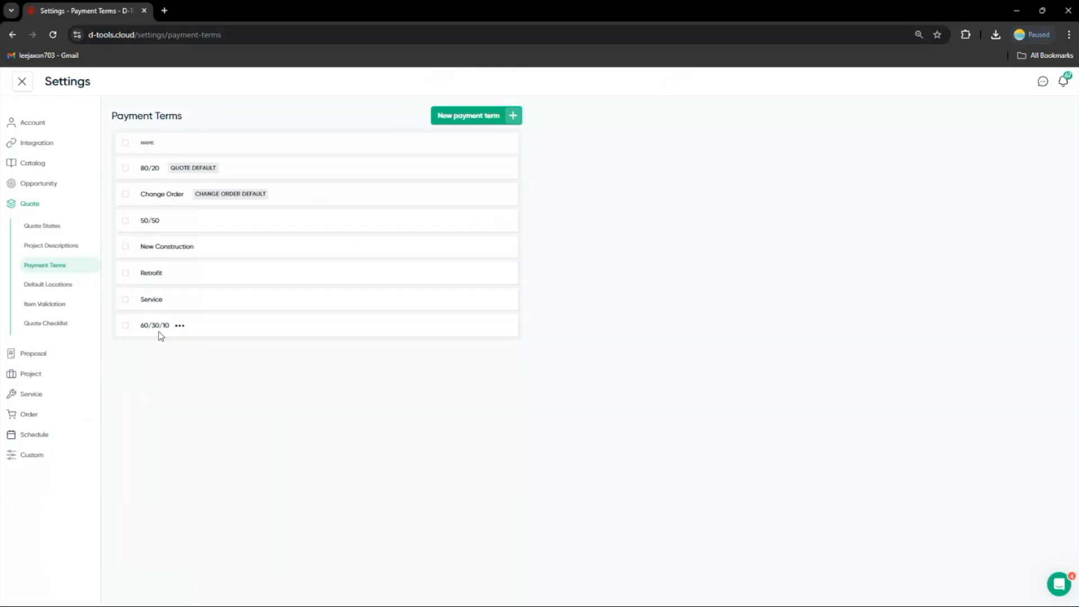
Enable the default proposal valid-until period, set it to 30 days and save
{"action": "left_click", "coordinate": [56, 355]}
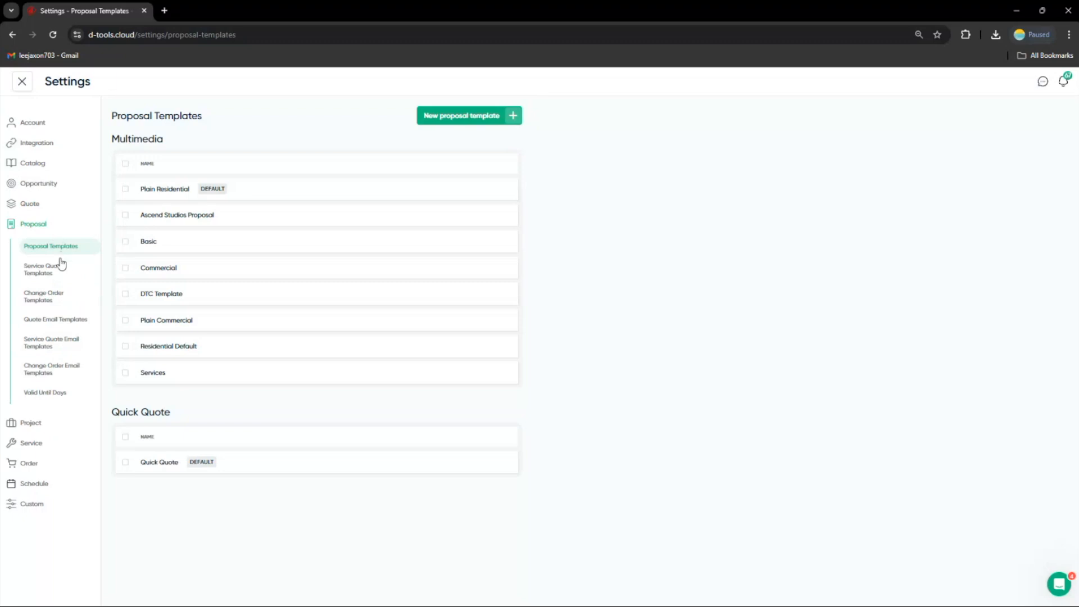
{"action": "left_click", "coordinate": [52, 393]}
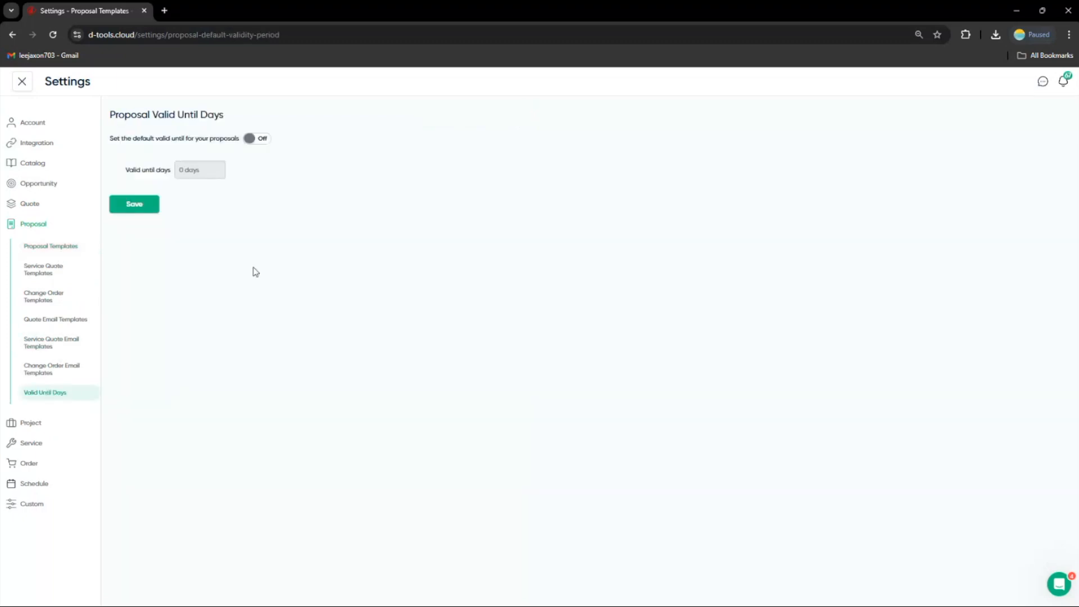
{"action": "left_click", "coordinate": [257, 140]}
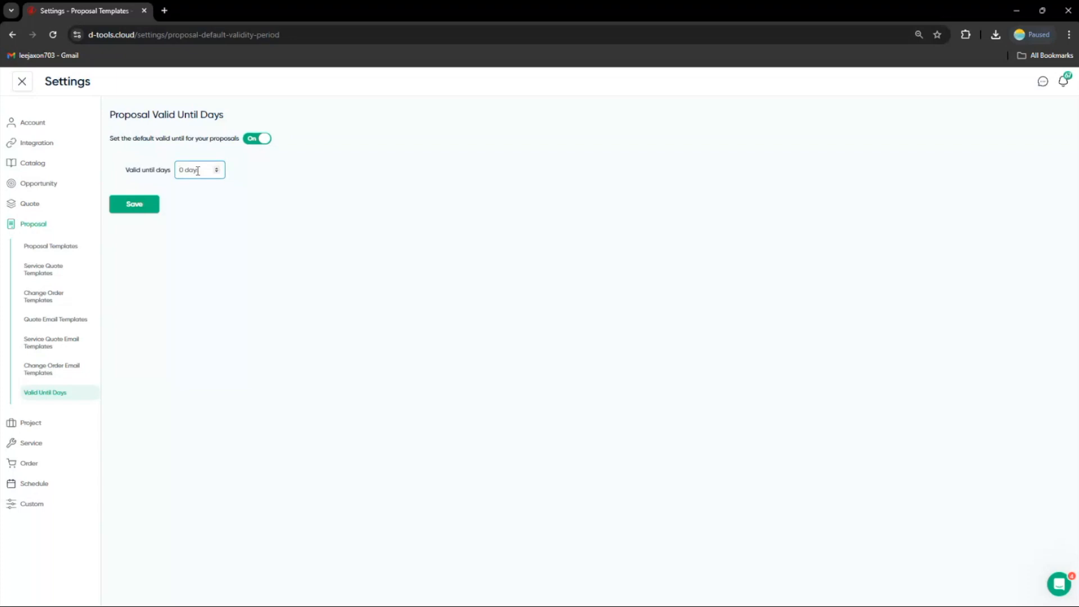
{"action": "type", "text": "30"}
{"action": "left_click", "coordinate": [147, 206]}
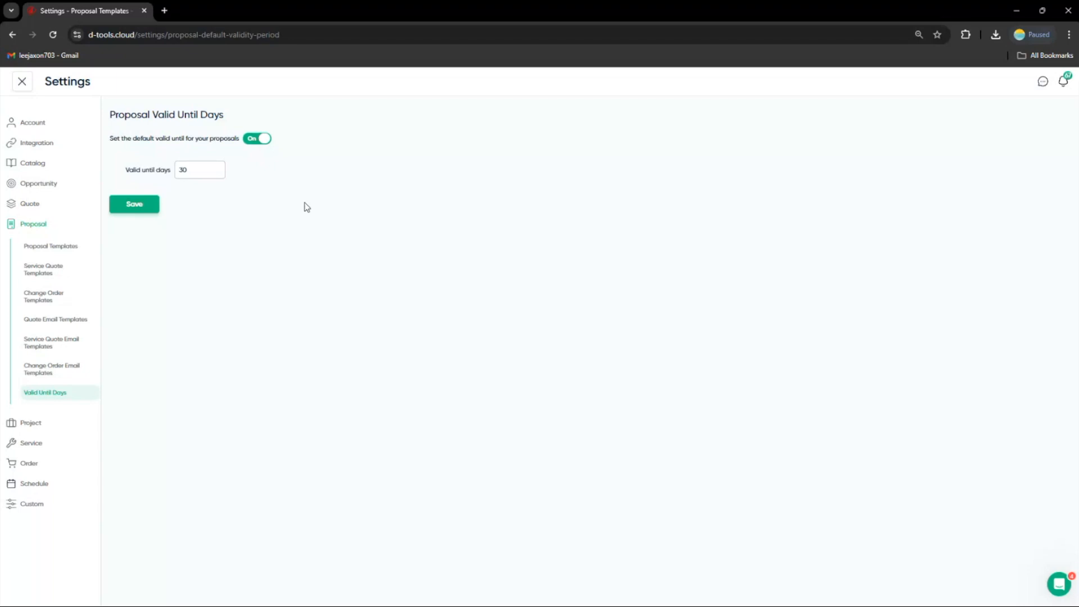
{"action": "left_click", "coordinate": [139, 206]}
Leave settings, open the Catalog home and its Manage pricing window, viewing My Pricing and Available Pricing
{"action": "left_click", "coordinate": [23, 84]}
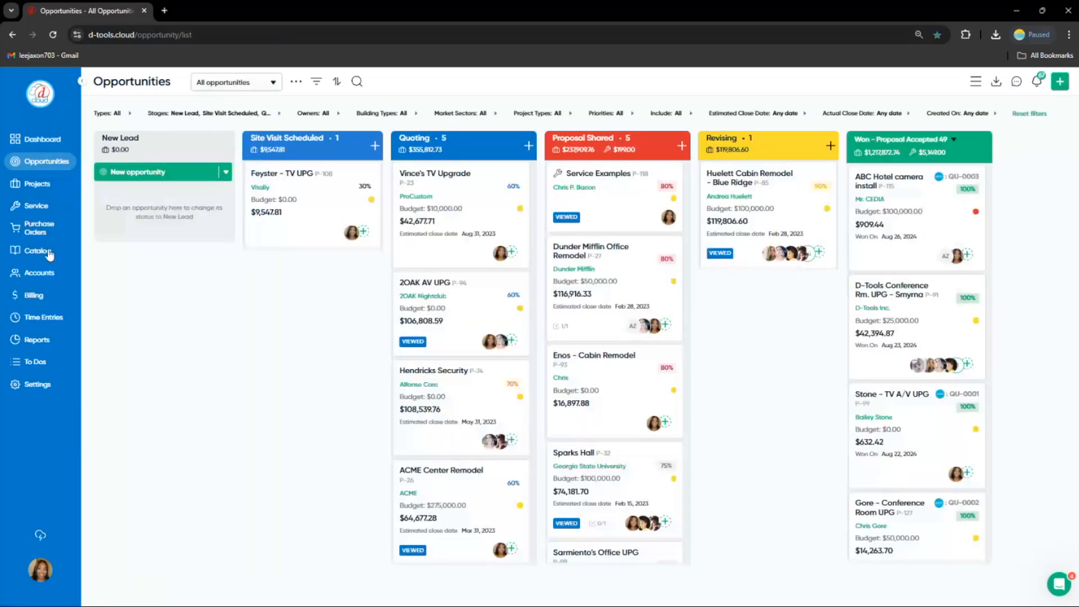
{"action": "left_click", "coordinate": [50, 255]}
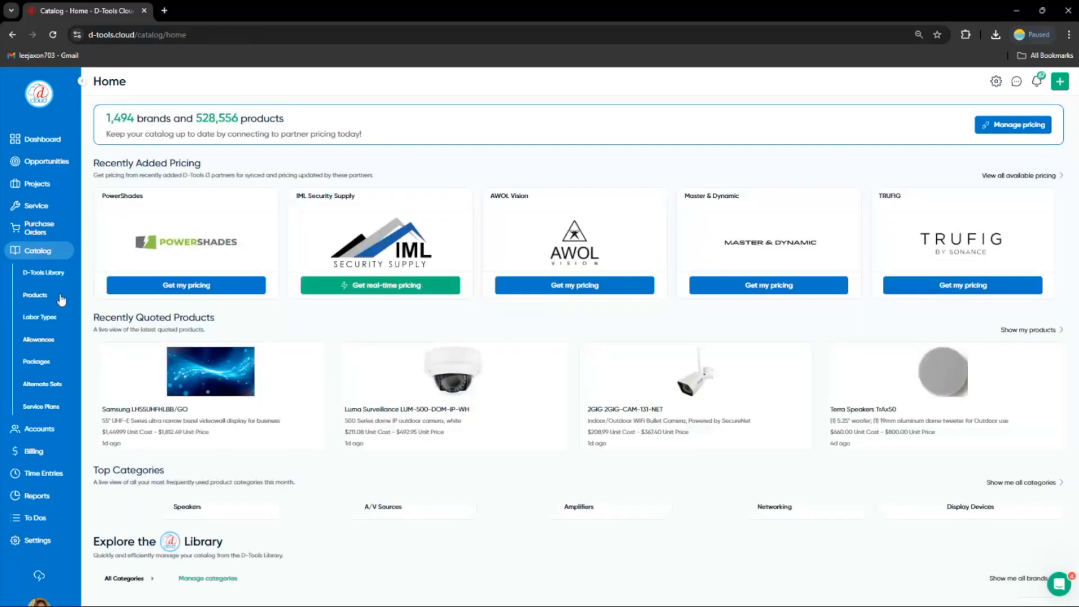
{"action": "left_click", "coordinate": [997, 129]}
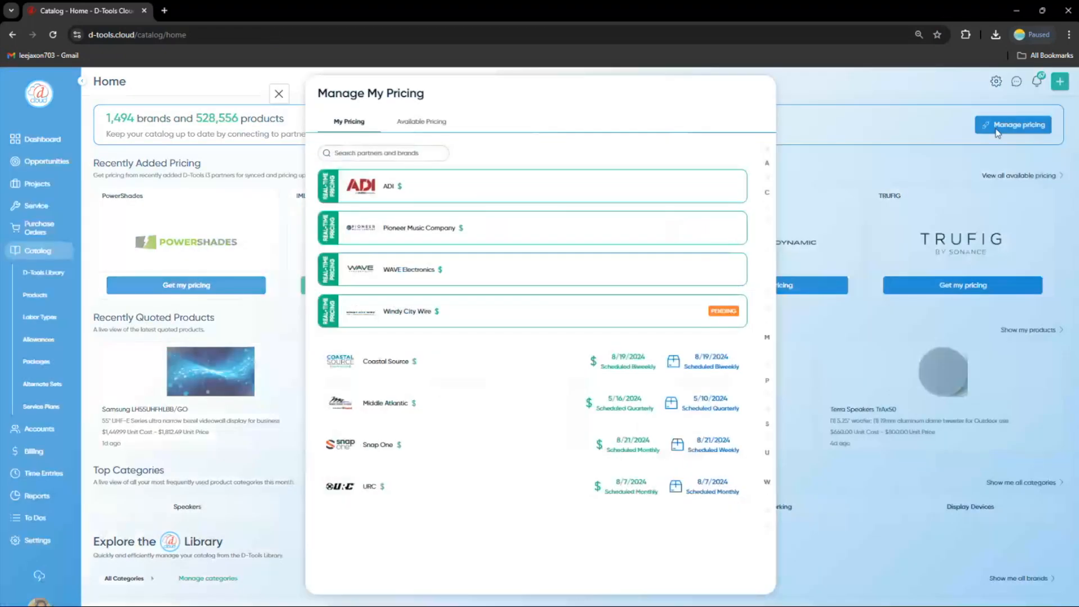
{"action": "left_click", "coordinate": [411, 126]}
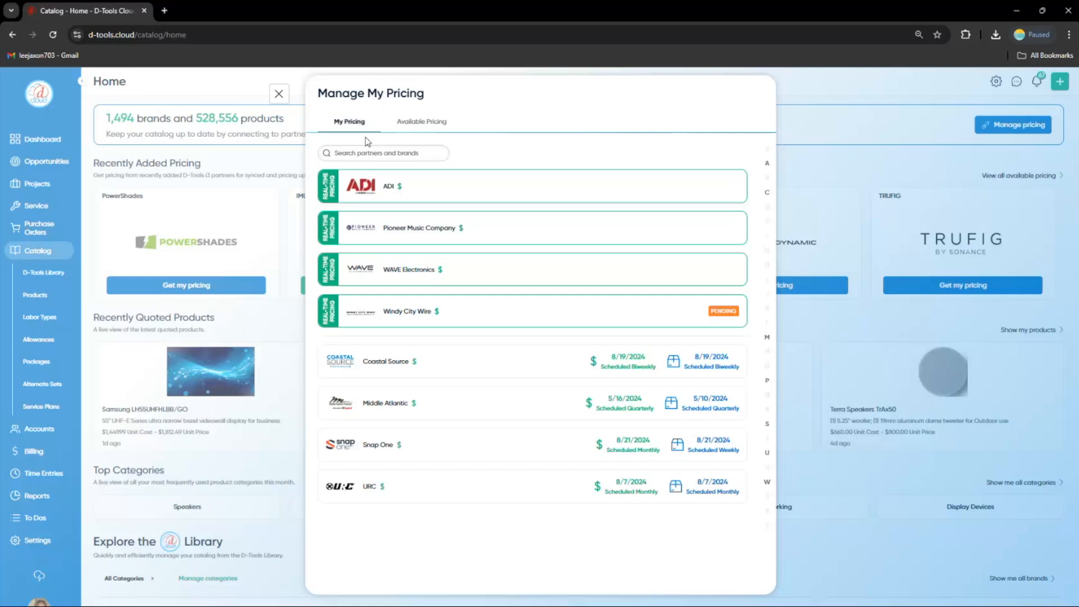
{"action": "left_click", "coordinate": [423, 123]}
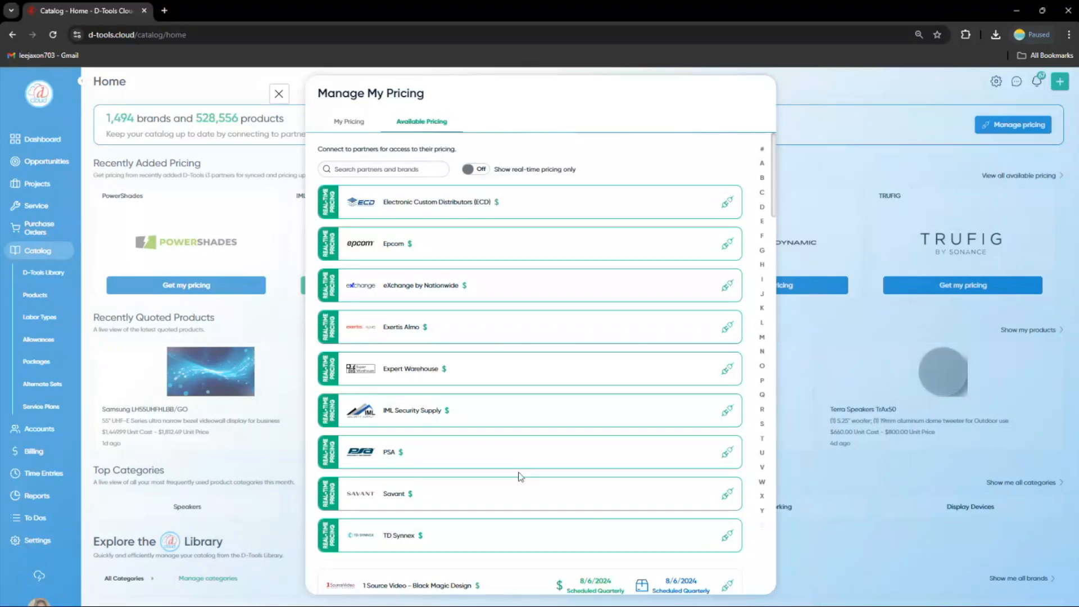
Request access to Savant pricing, acknowledging the pricing disclaimer
{"action": "scroll", "coordinate": [520, 477], "scroll_direction": "down", "scroll_amount": 1}
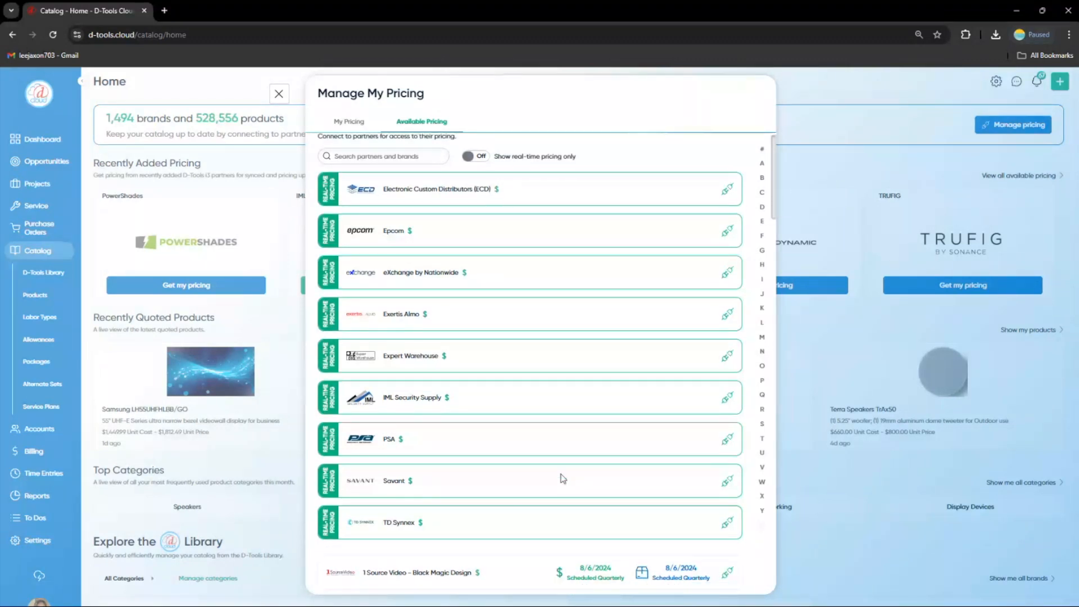
{"action": "scroll", "coordinate": [726, 443], "scroll_direction": "down", "scroll_amount": 3}
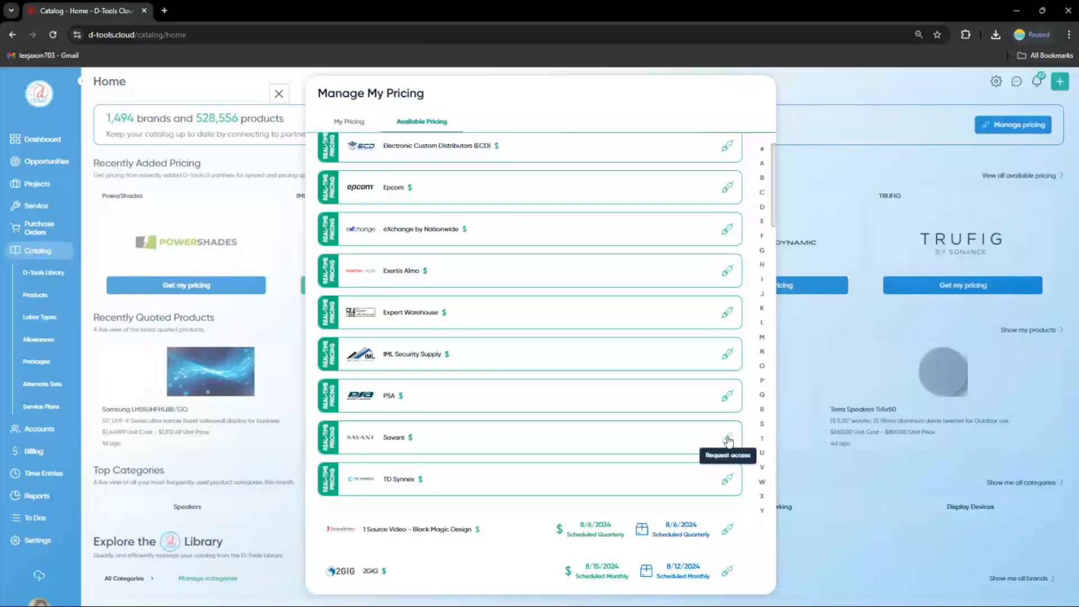
{"action": "left_click", "coordinate": [727, 439]}
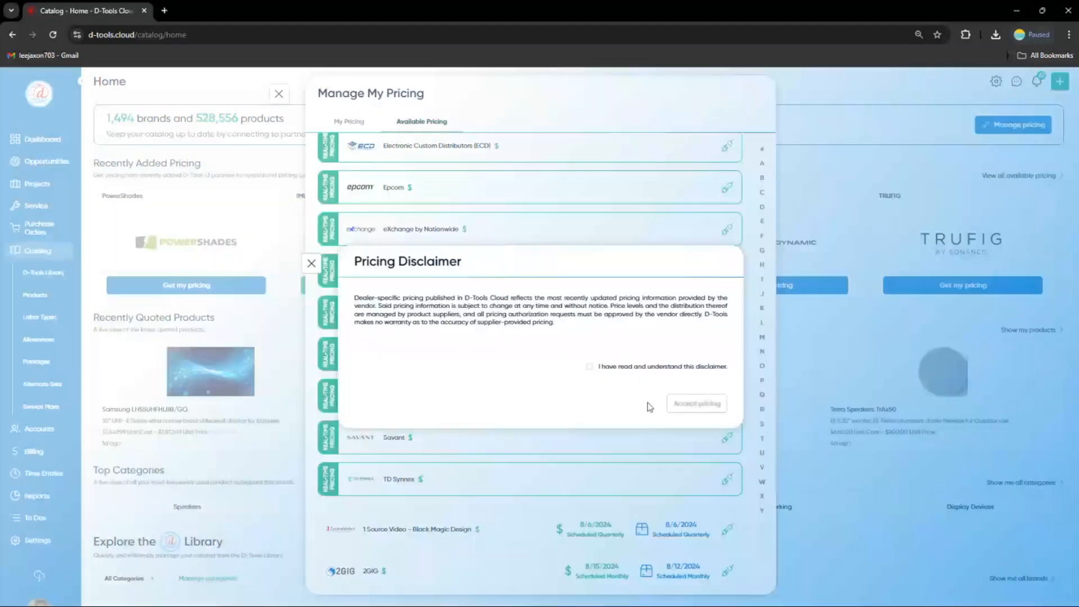
{"action": "left_click", "coordinate": [588, 367]}
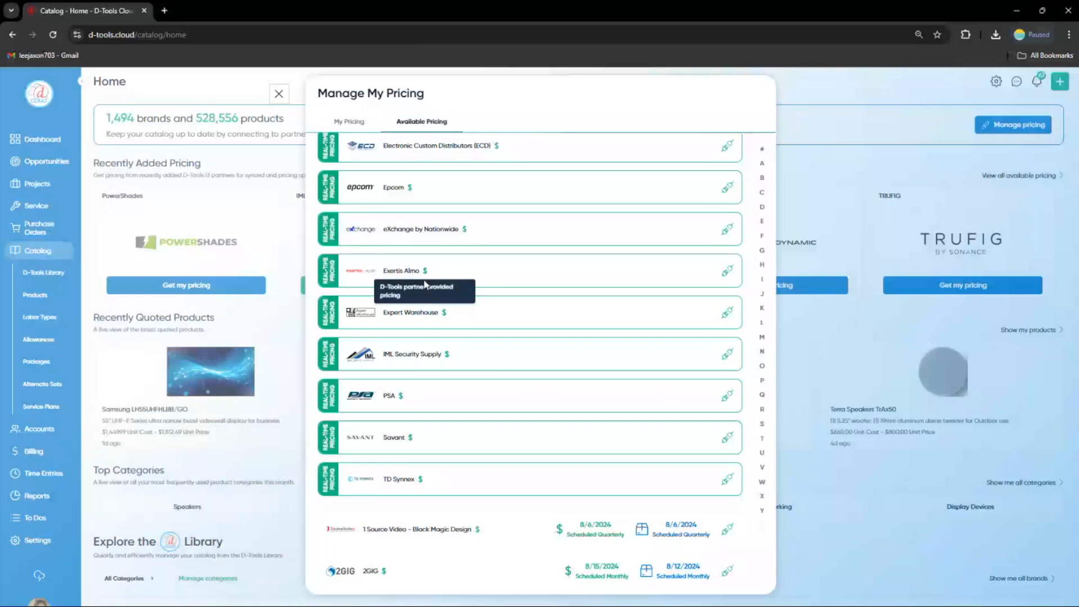
{"action": "scroll", "coordinate": [425, 285], "scroll_direction": "up", "scroll_amount": 2}
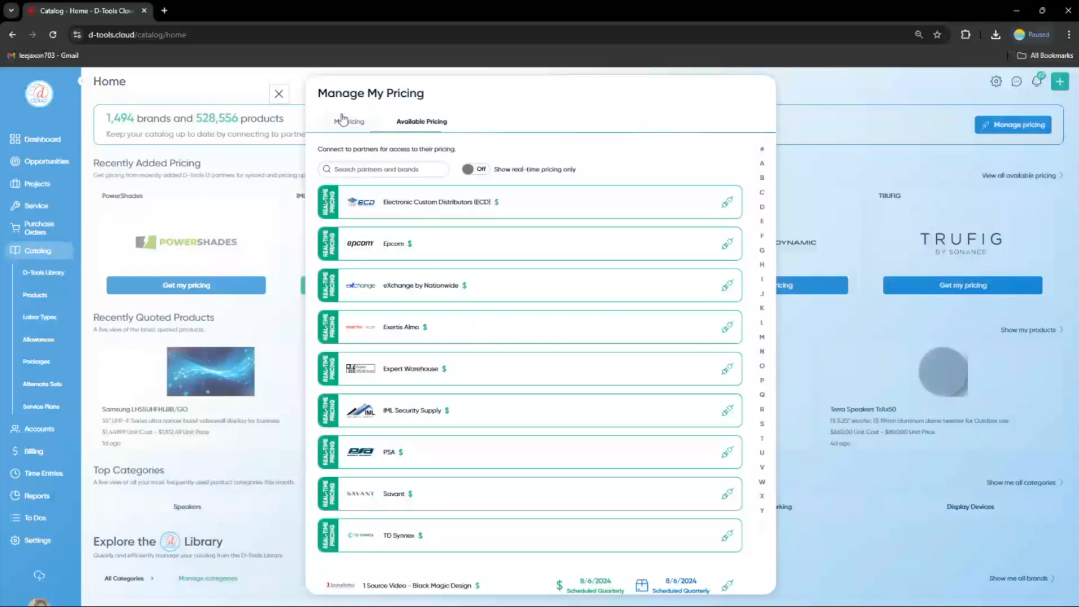
Close the pricing window, open the Opportunities board's stage settings and review each stage's state, probability and colour
{"action": "left_click", "coordinate": [304, 161]}
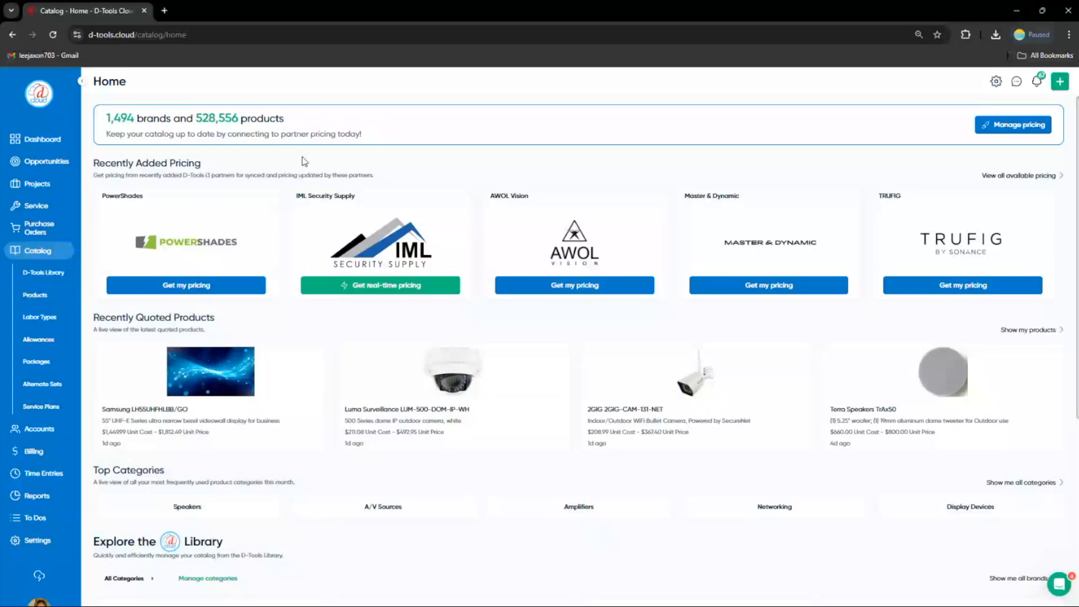
{"action": "left_click", "coordinate": [56, 168]}
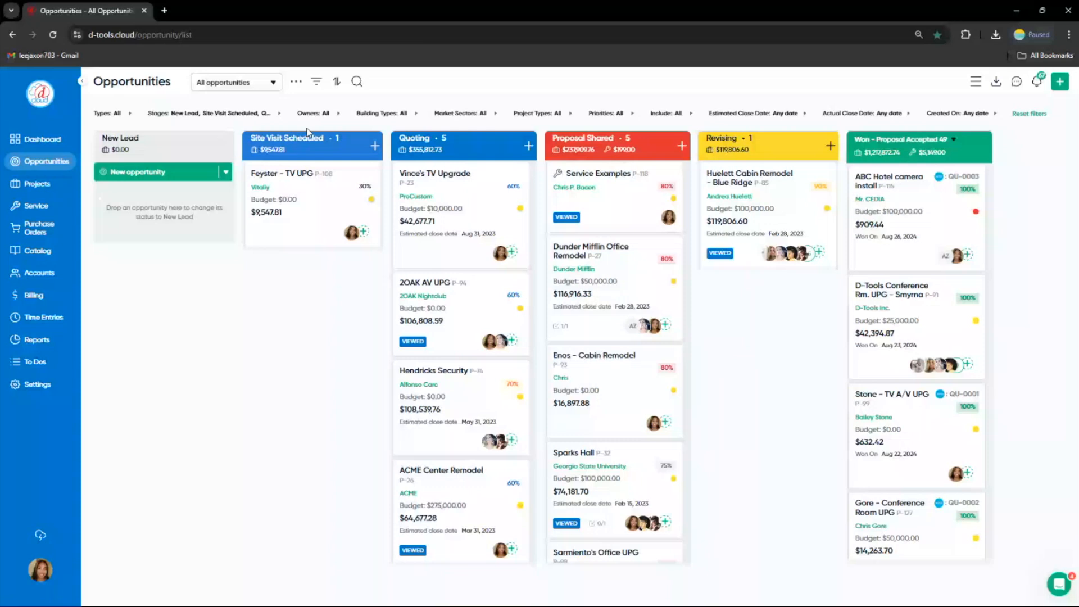
{"action": "left_click", "coordinate": [296, 81]}
{"action": "left_click", "coordinate": [308, 101]}
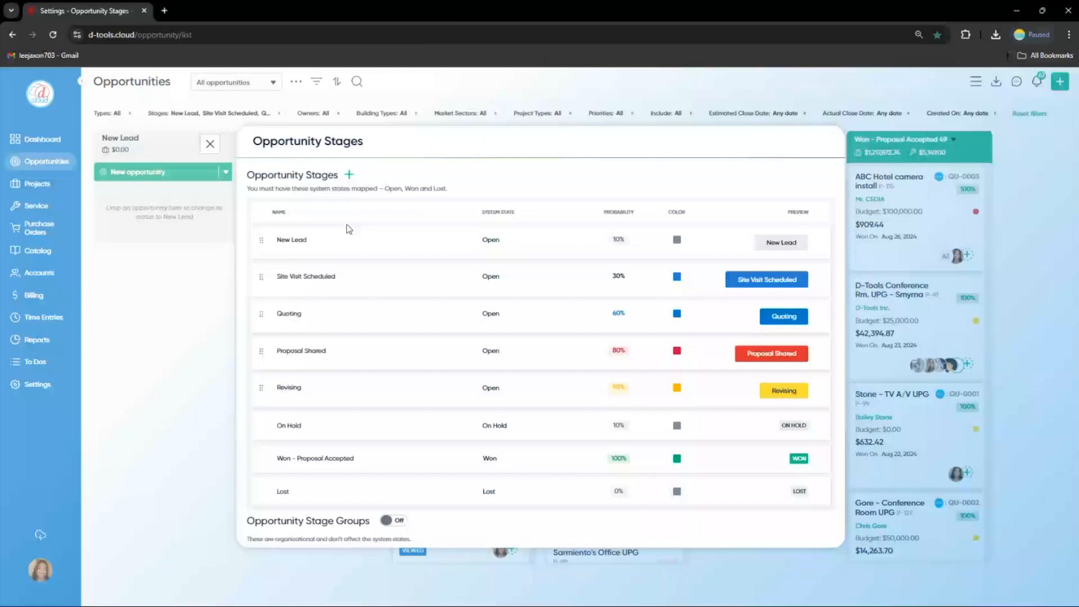
{"action": "left_click", "coordinate": [359, 305]}
{"action": "left_click", "coordinate": [360, 348]}
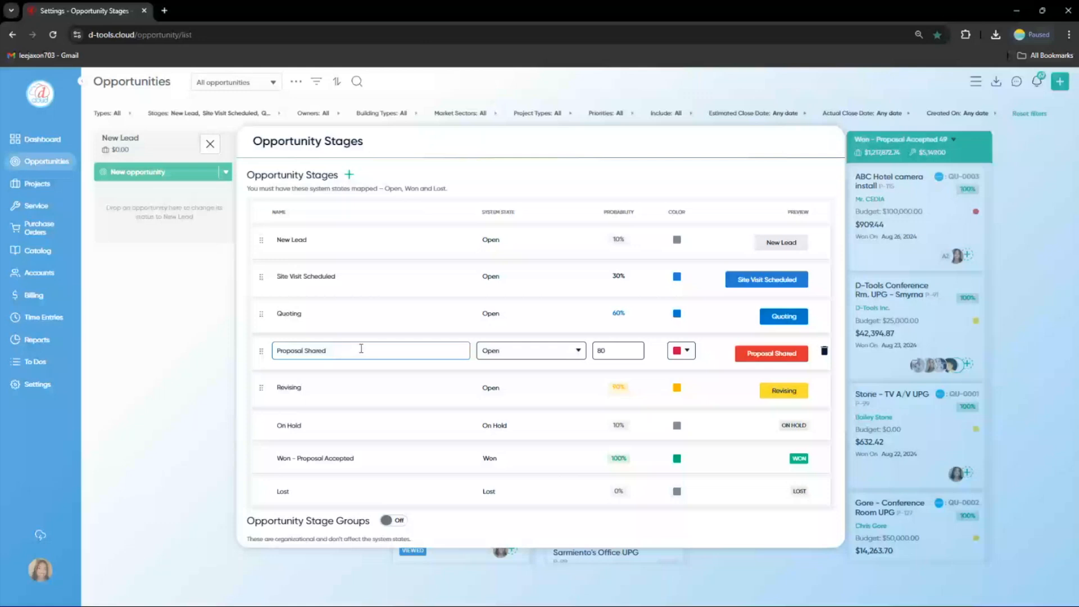
{"action": "left_click", "coordinate": [359, 378]}
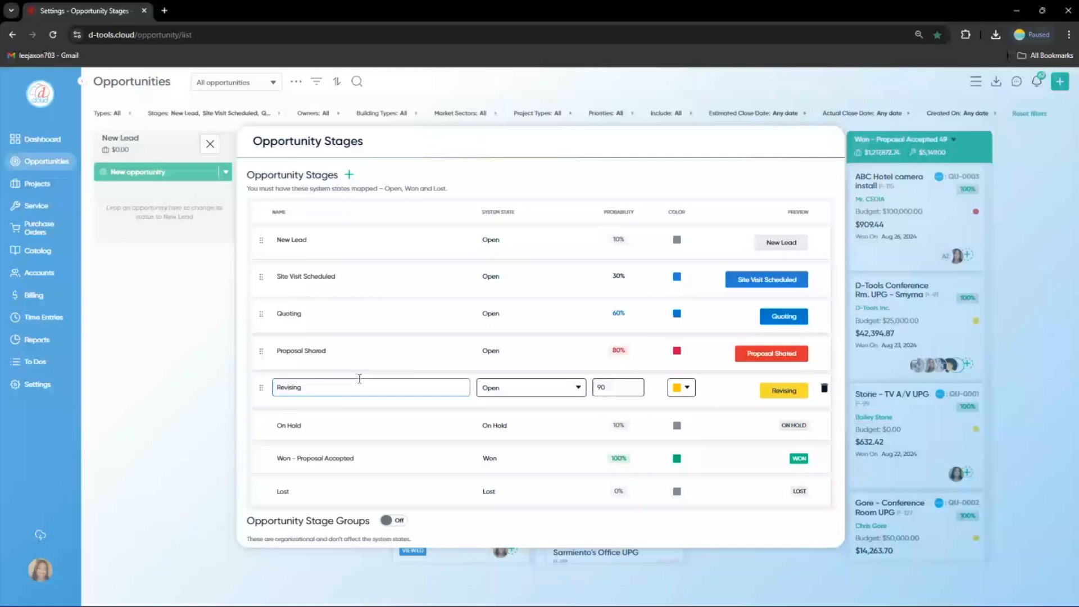
{"action": "left_click", "coordinate": [401, 323]}
{"action": "left_click", "coordinate": [354, 351]}
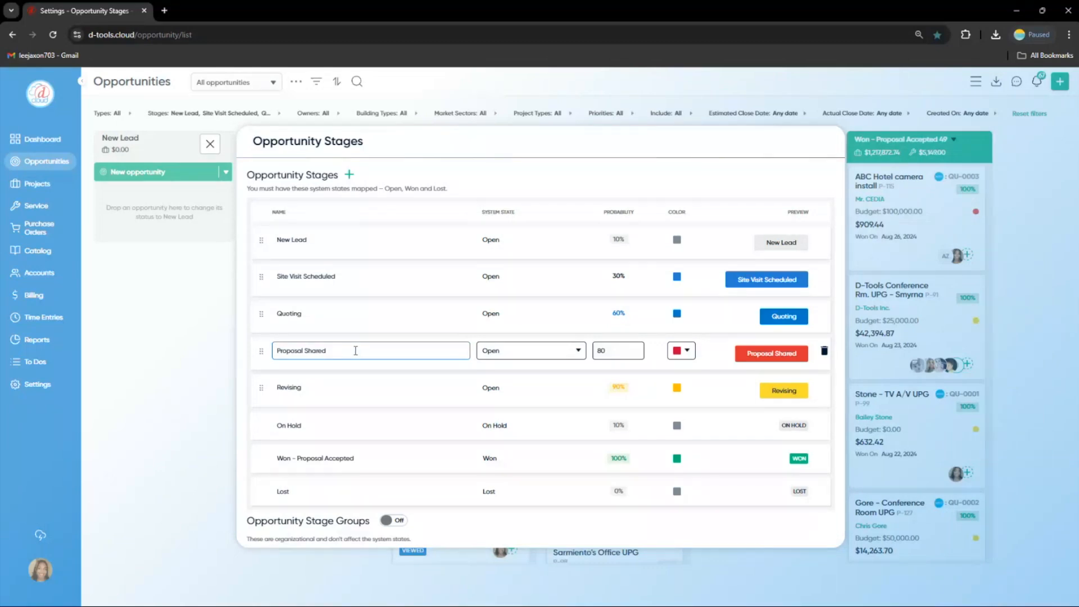
{"action": "key", "text": "Return"}
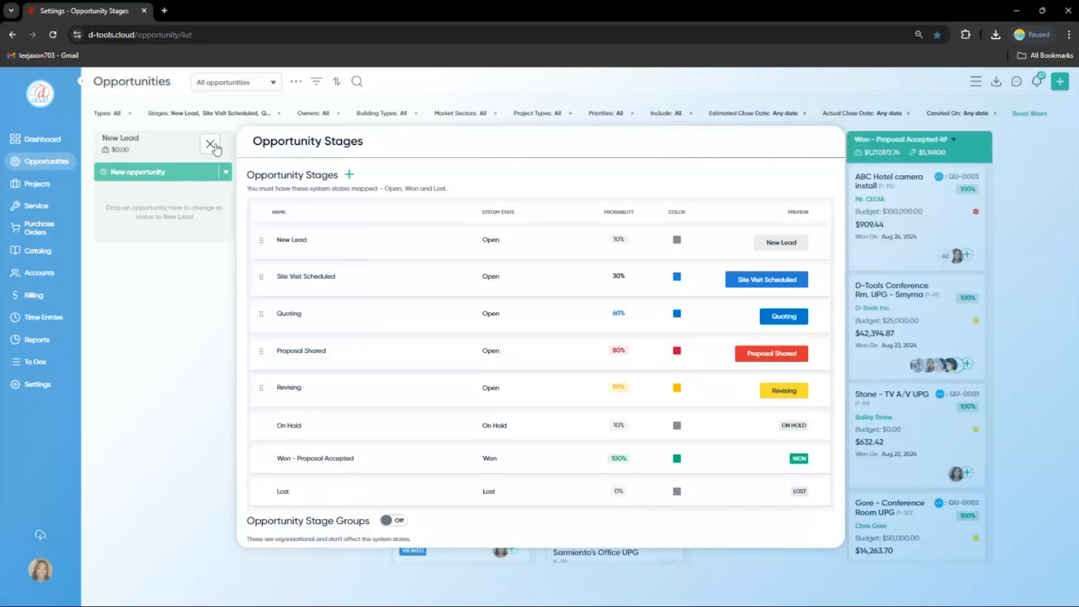
{"action": "left_click", "coordinate": [211, 145]}
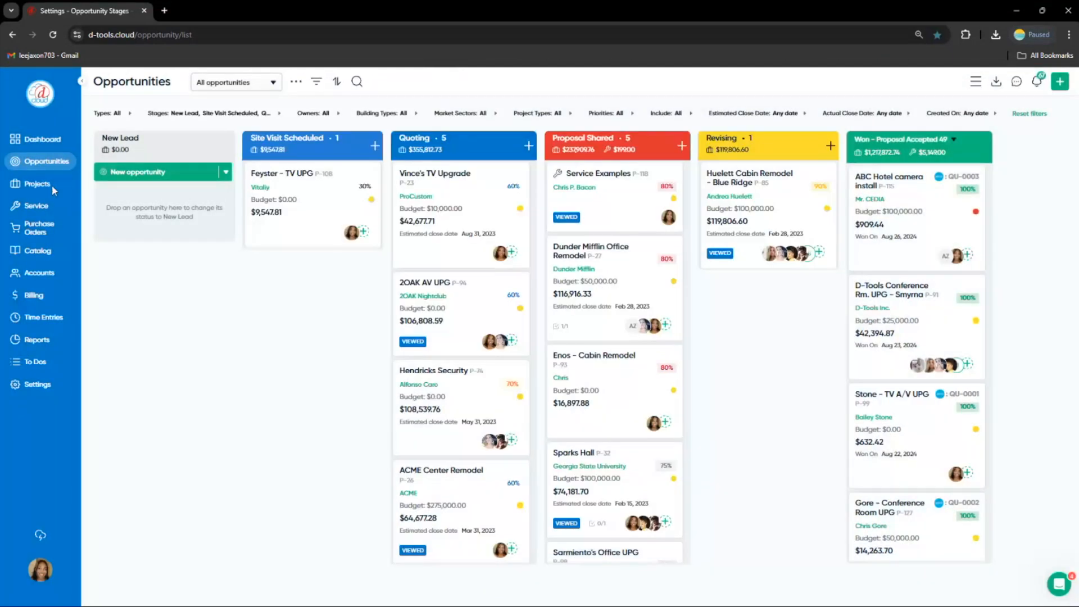
Open the Projects board's stage settings and review each project stage's state, phase and colour
{"action": "left_click", "coordinate": [37, 183]}
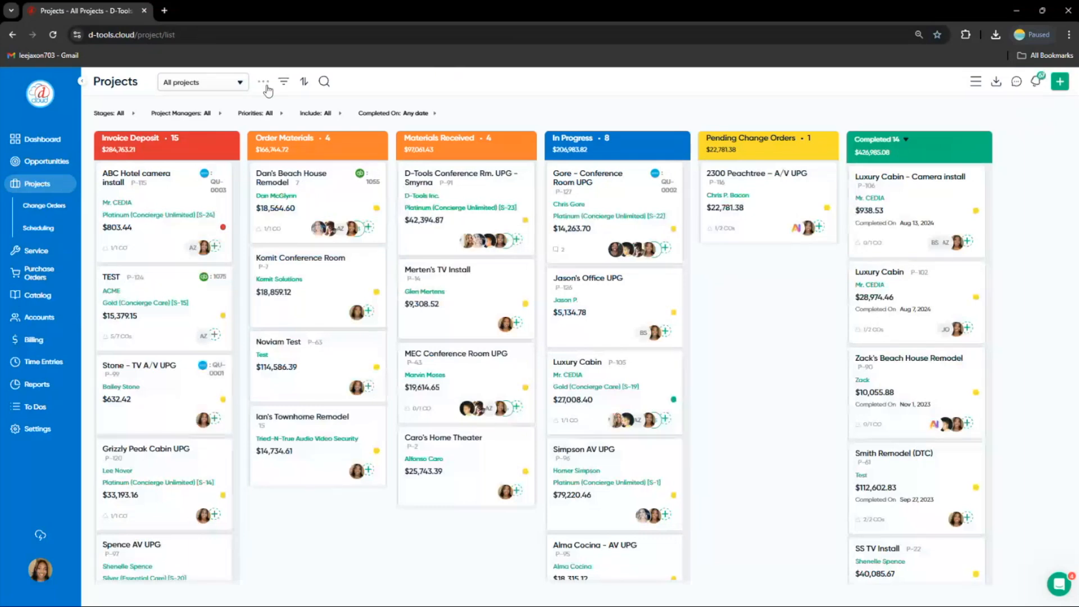
{"action": "left_click", "coordinate": [264, 83]}
{"action": "left_click", "coordinate": [277, 103]}
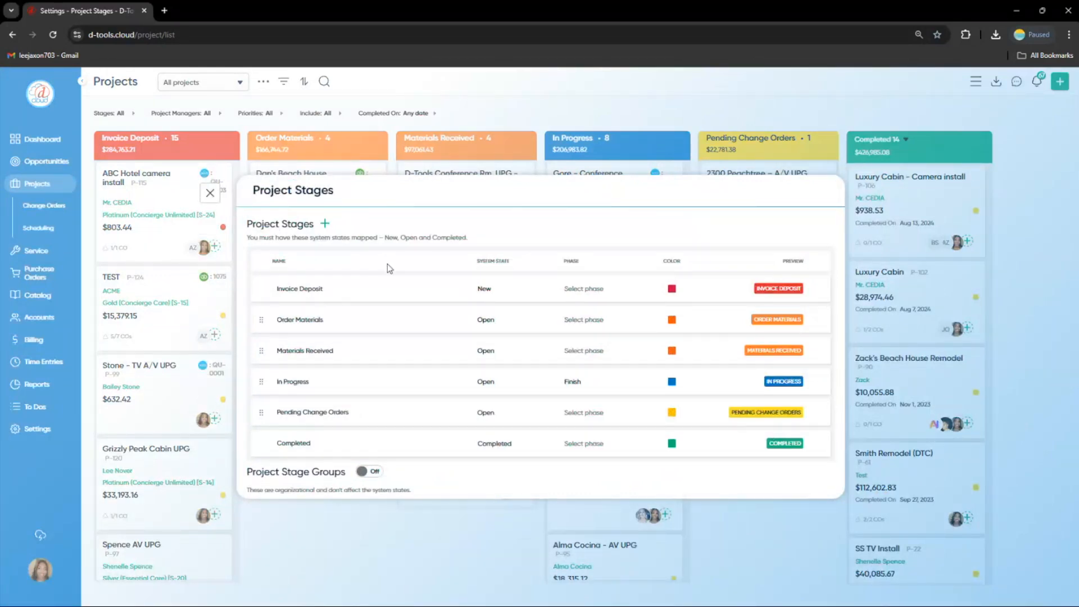
{"action": "left_click", "coordinate": [378, 288]}
{"action": "left_click", "coordinate": [383, 327]}
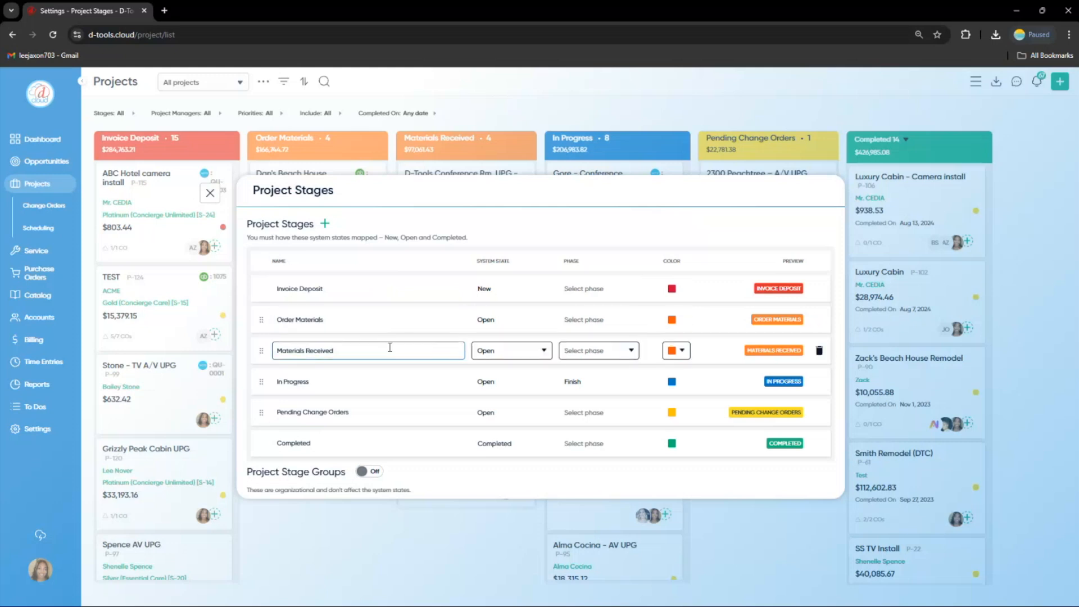
{"action": "left_click", "coordinate": [354, 382]}
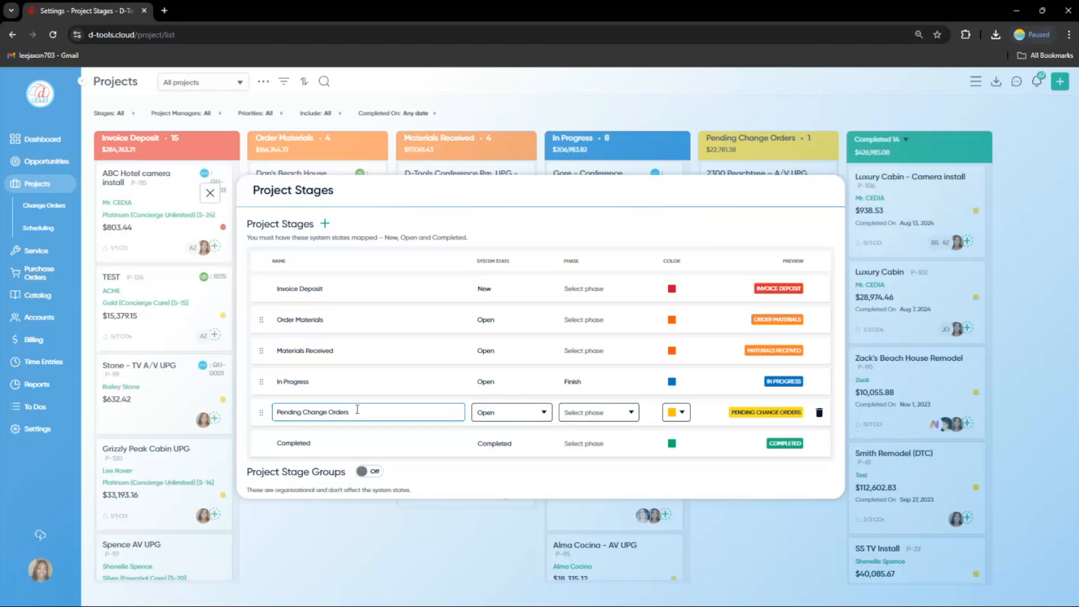
{"action": "left_click", "coordinate": [372, 441]}
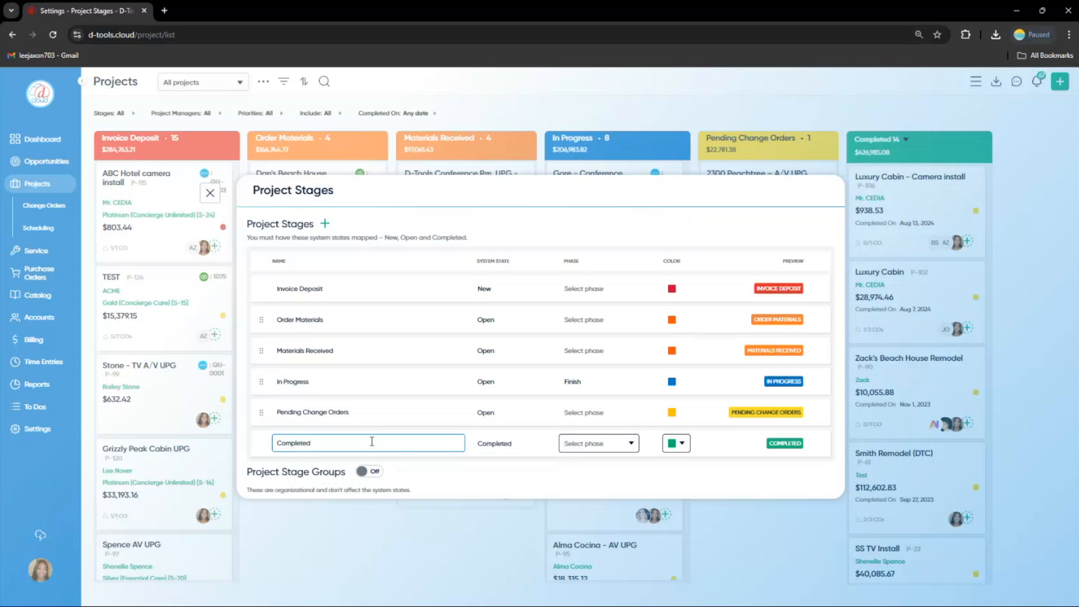
{"action": "left_click", "coordinate": [210, 194]}
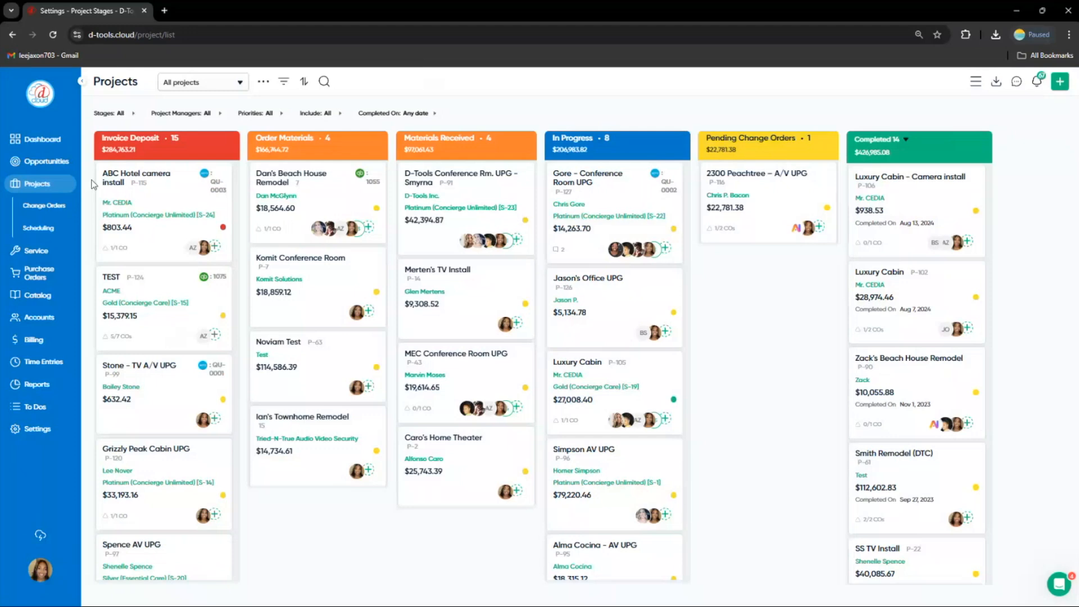
Start a new opportunity named with the client's surname followed by - MIA AV UPG, with a budget of 30000
{"action": "left_click", "coordinate": [46, 161]}
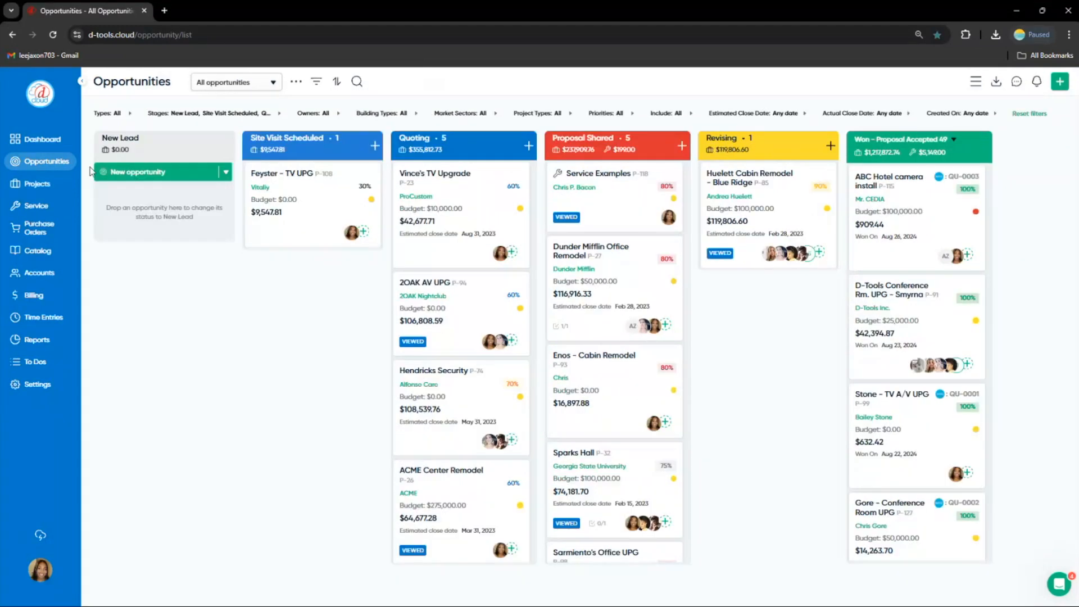
{"action": "left_click", "coordinate": [148, 177]}
{"action": "type", "text": "I"}
{"action": "key", "text": "BackSpace"}
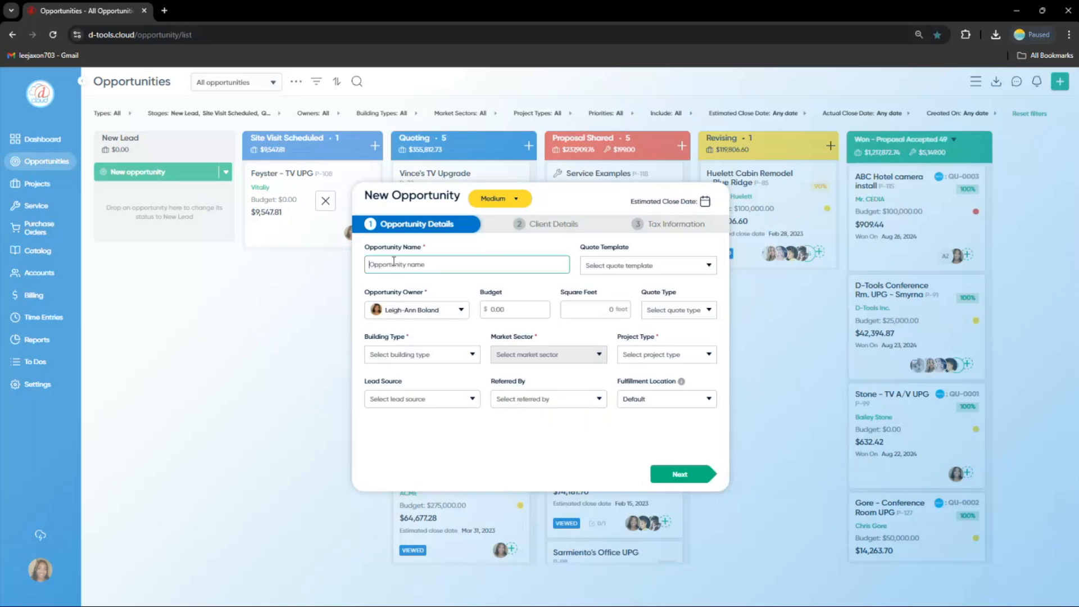
{"action": "type", "text": "Nover - MIA AV UPG"}
{"action": "left_click", "coordinate": [512, 317]}
{"action": "type", "text": "30000"}
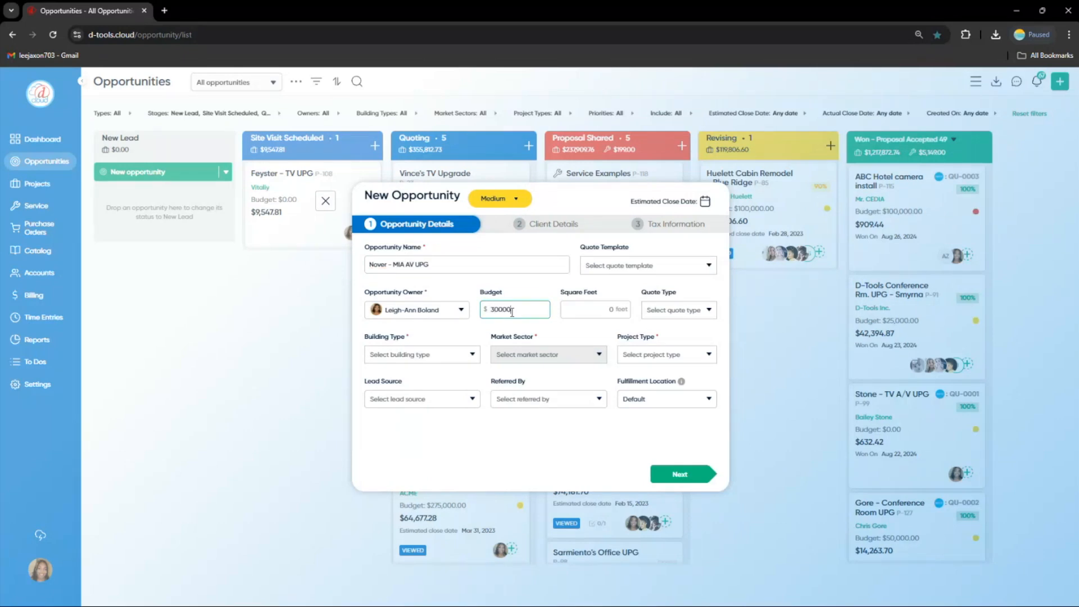
Set the building type to Residential, market sector to Single Family Detached - Custom, and project type to Retrofit
{"action": "left_click", "coordinate": [470, 358]}
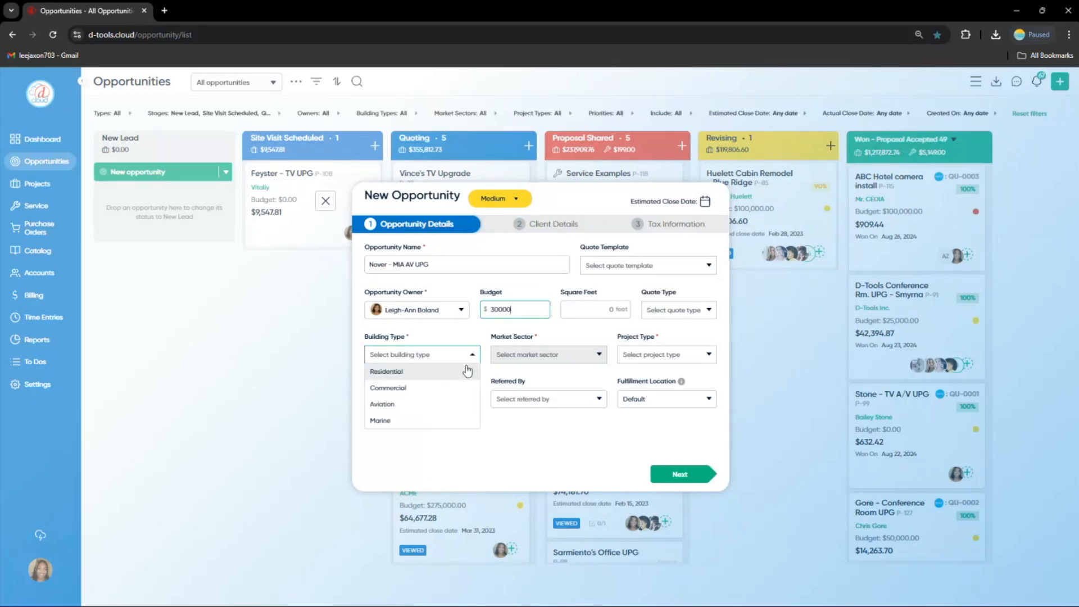
{"action": "left_click", "coordinate": [466, 371]}
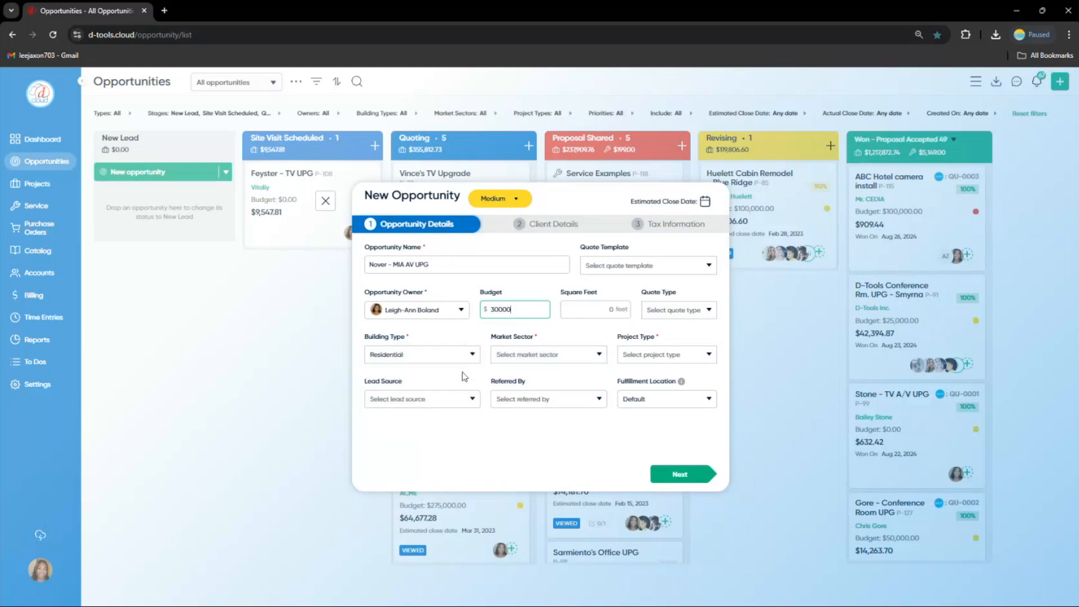
{"action": "left_click", "coordinate": [592, 355]}
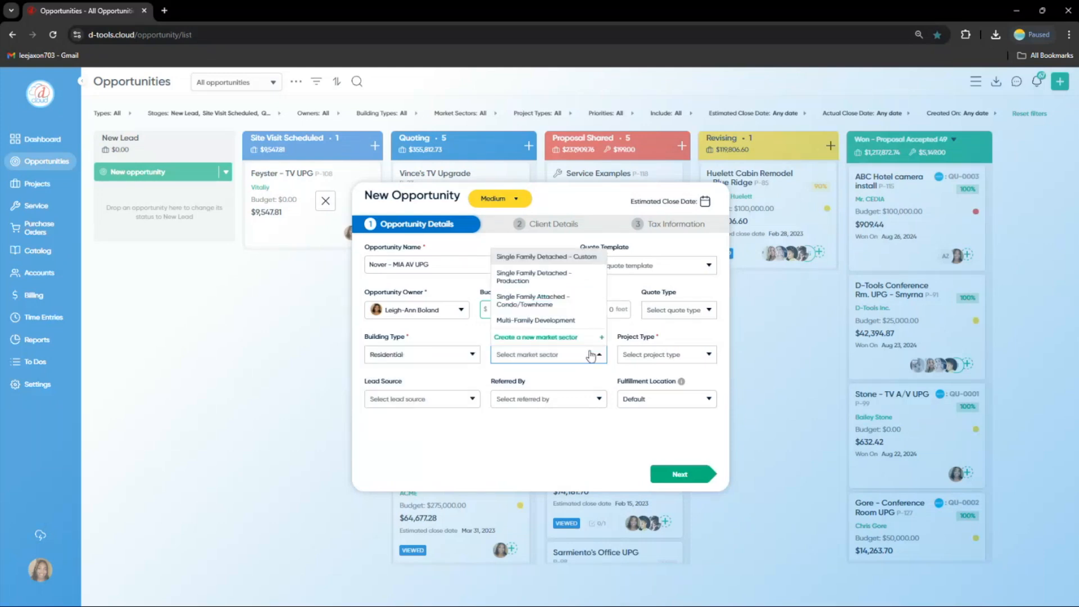
{"action": "left_click", "coordinate": [580, 258]}
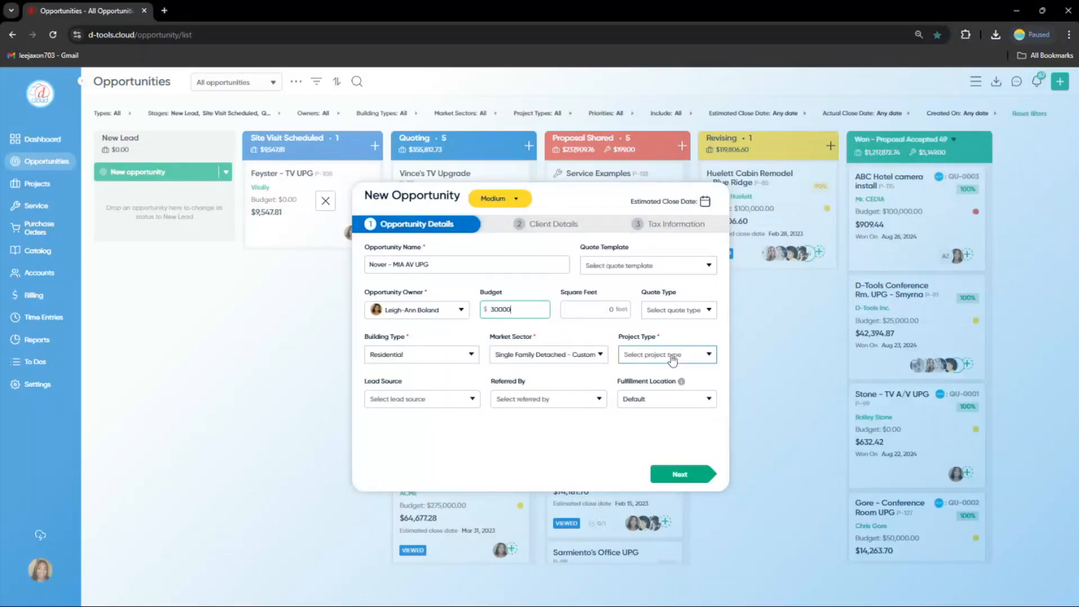
{"action": "left_click", "coordinate": [673, 355]}
{"action": "left_click", "coordinate": [664, 291]}
Set the lead source to Former Client and the fulfillment location to Miami
{"action": "left_click", "coordinate": [464, 400]}
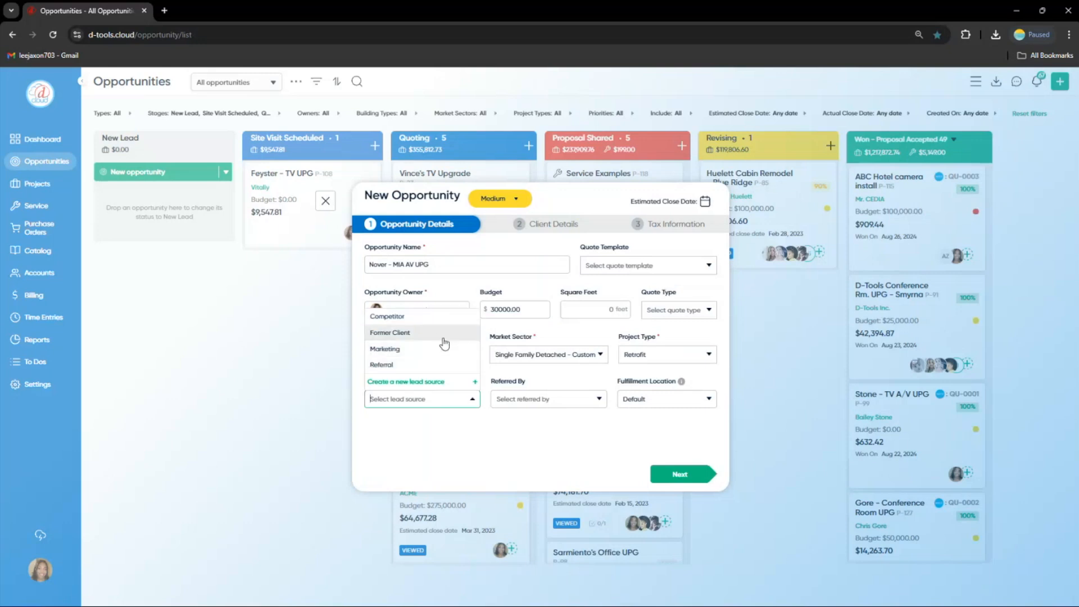
{"action": "left_click", "coordinate": [444, 337]}
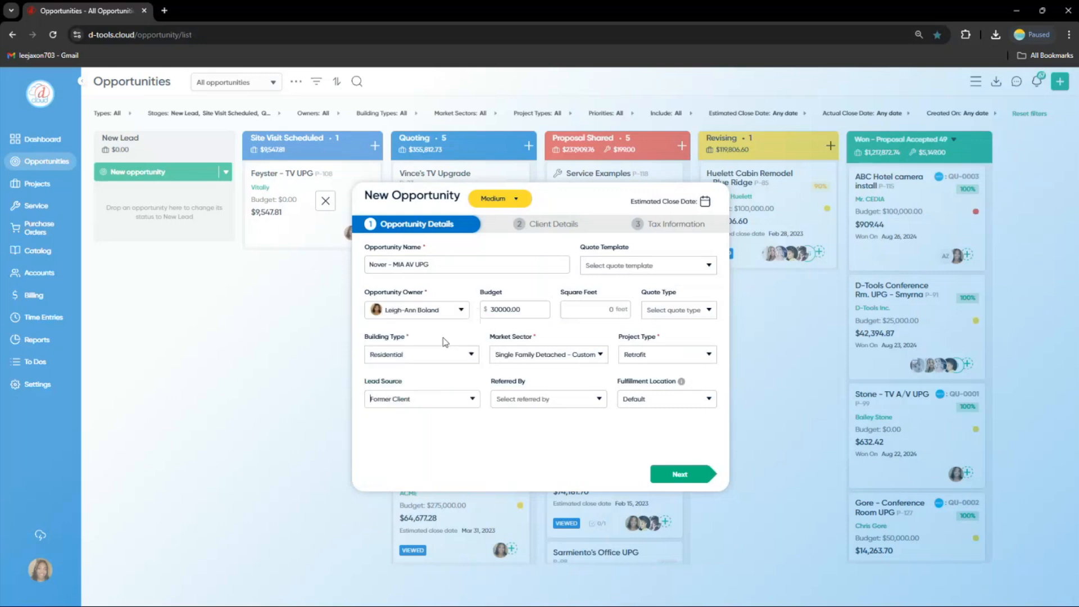
{"action": "left_click", "coordinate": [666, 406]}
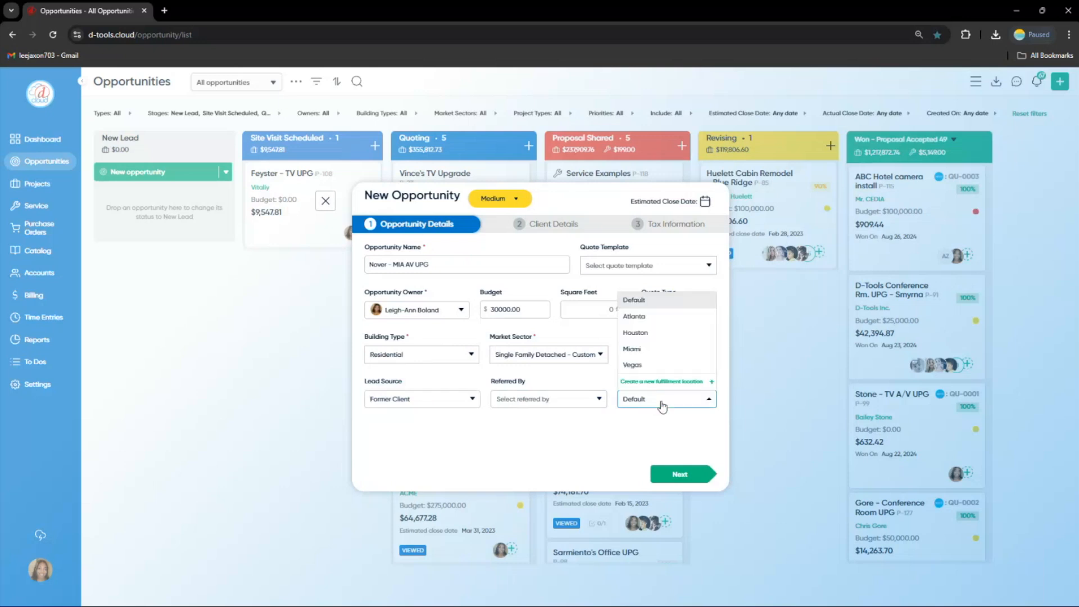
{"action": "left_click", "coordinate": [656, 353]}
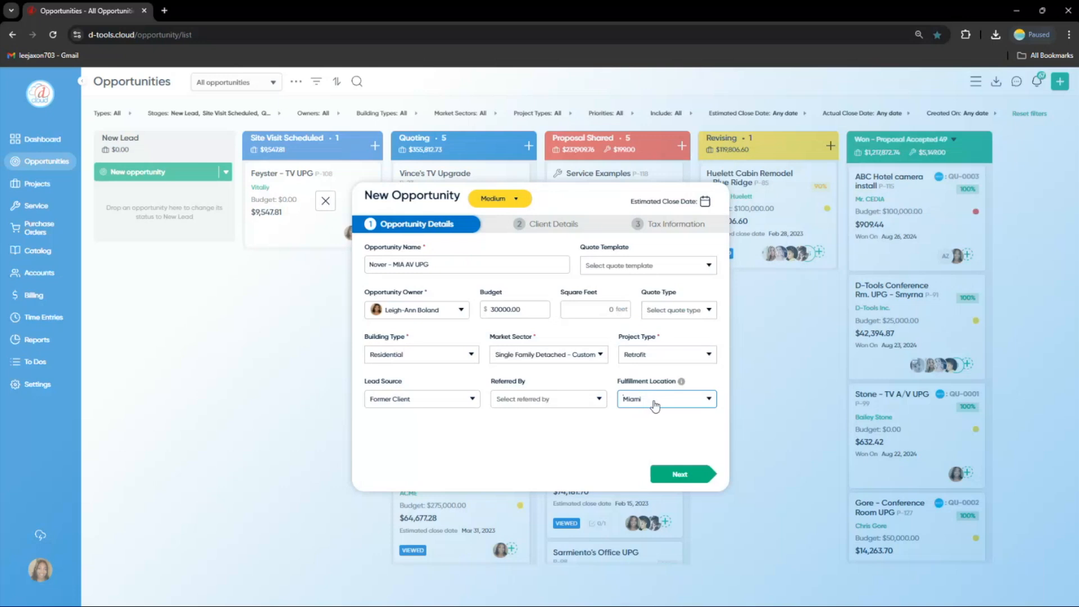
Proceed to client details and pick the existing client by searching their first name
{"action": "left_click", "coordinate": [680, 474]}
{"action": "left_click", "coordinate": [424, 265]}
{"action": "type", "text": "L"}
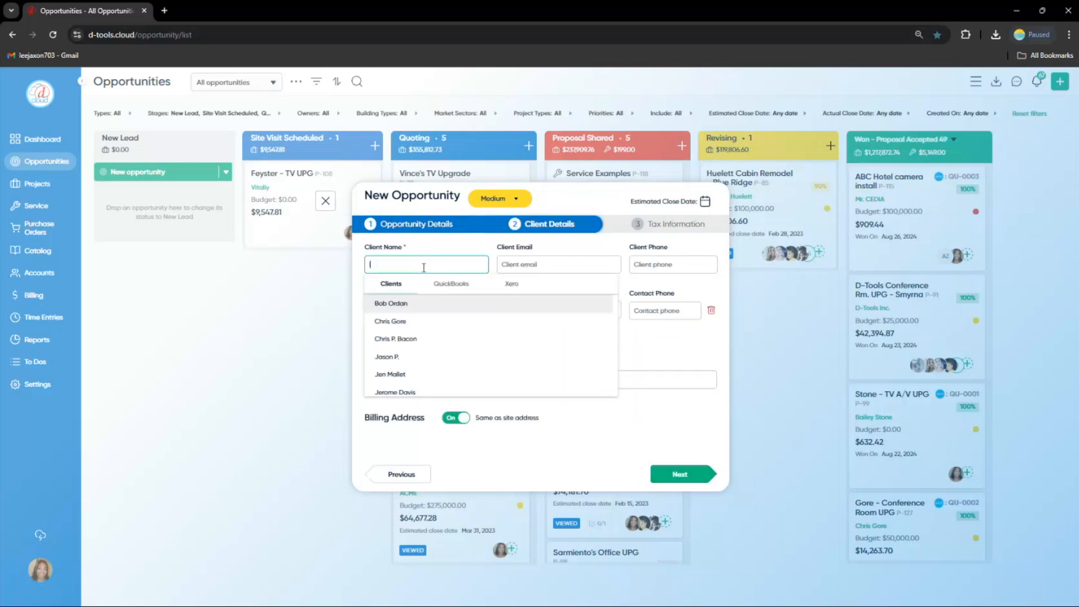
{"action": "type", "text": "ee"}
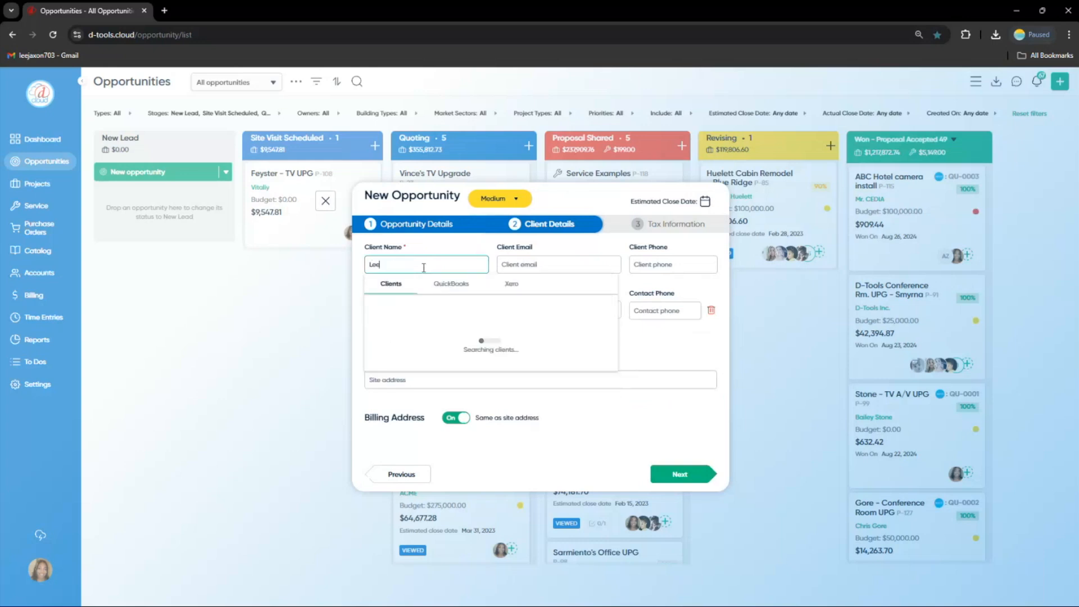
{"action": "left_click", "coordinate": [421, 304]}
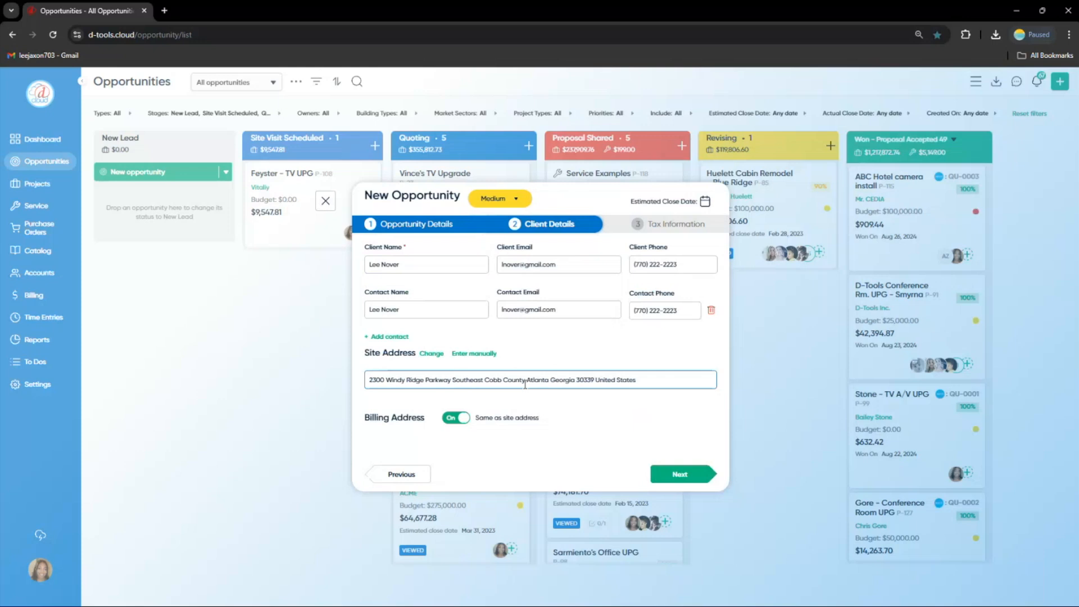
Change the site address to the client's Miami Beach House address and continue to tax information
{"action": "left_click", "coordinate": [440, 360]}
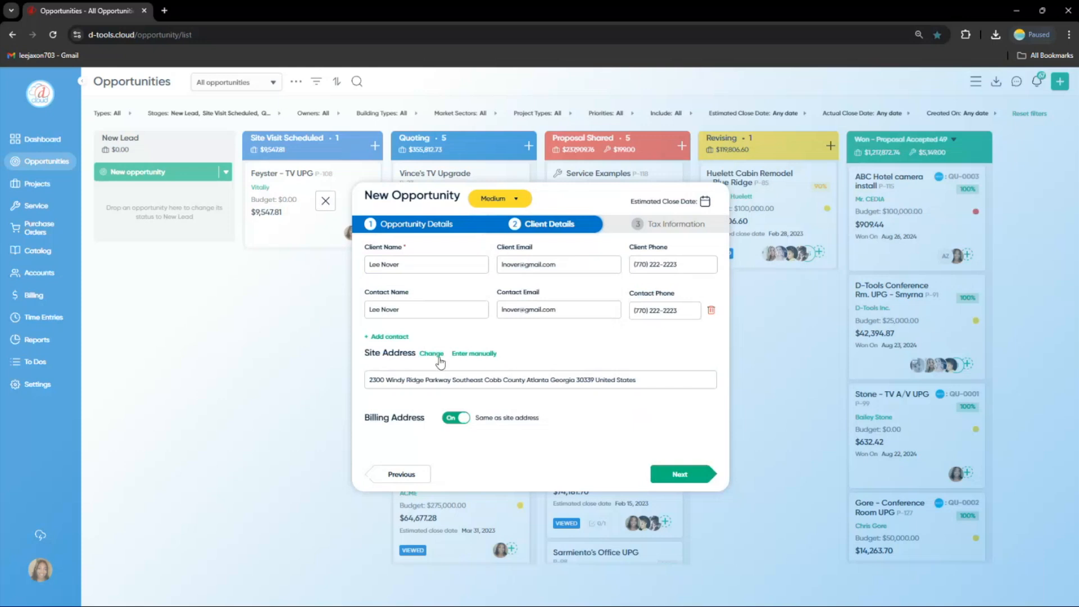
{"action": "left_click", "coordinate": [436, 354]}
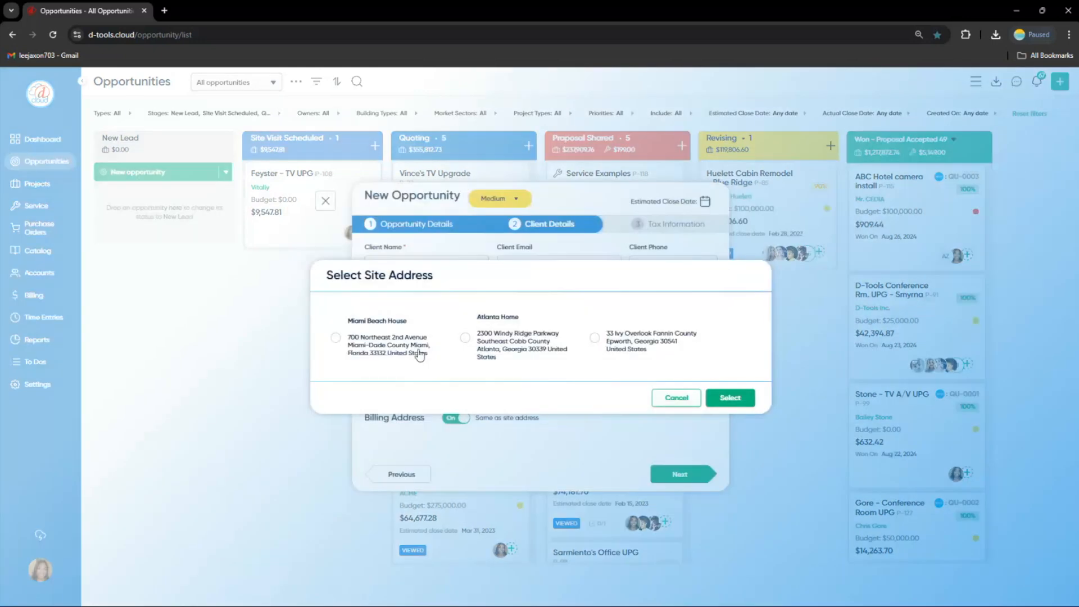
{"action": "left_click", "coordinate": [335, 338]}
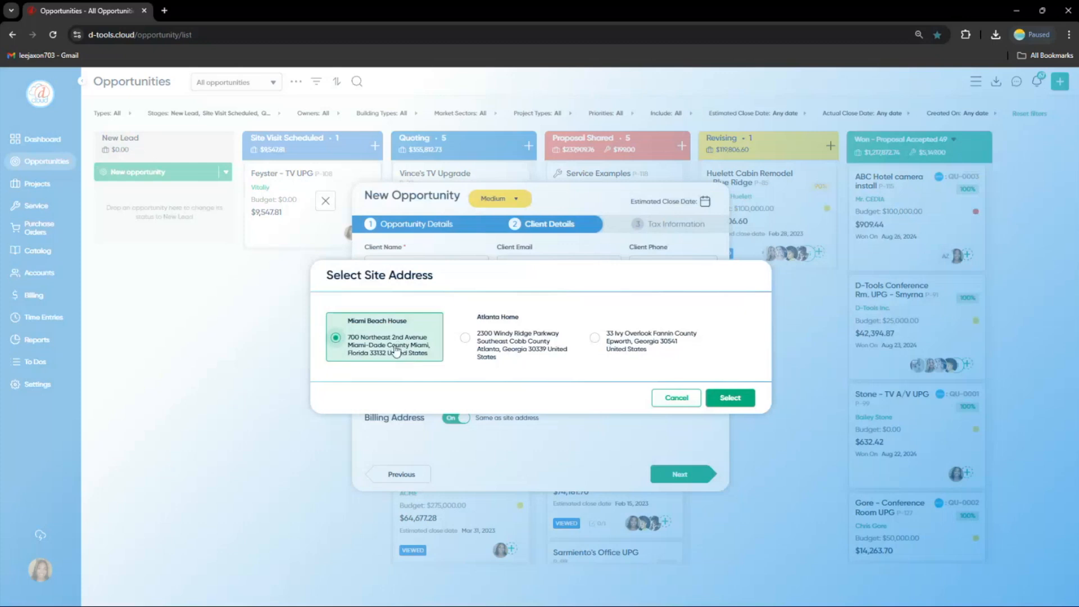
{"action": "left_click", "coordinate": [726, 400]}
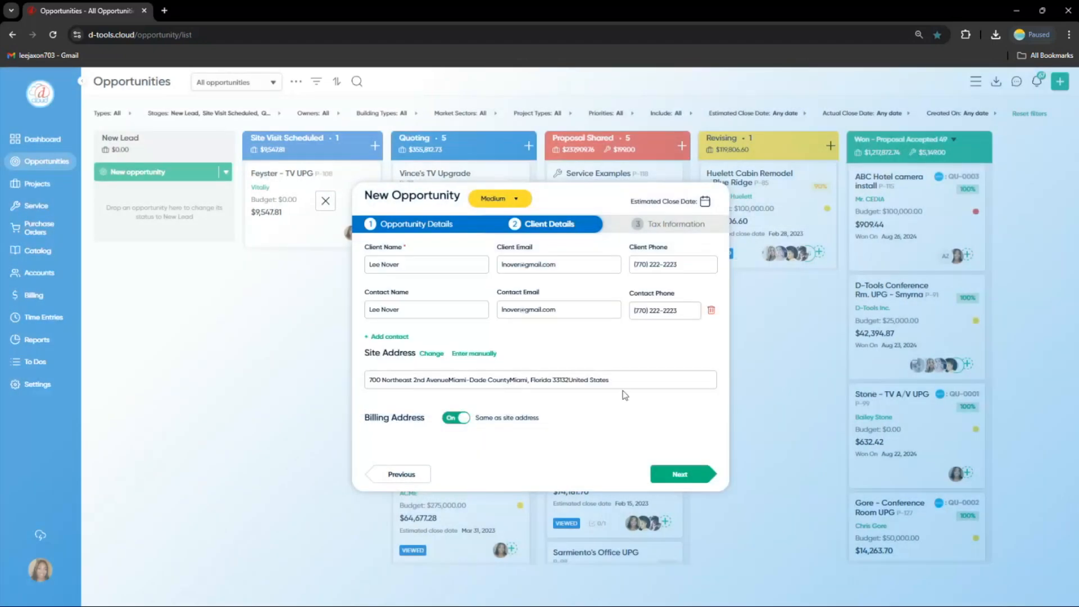
{"action": "left_click", "coordinate": [661, 473]}
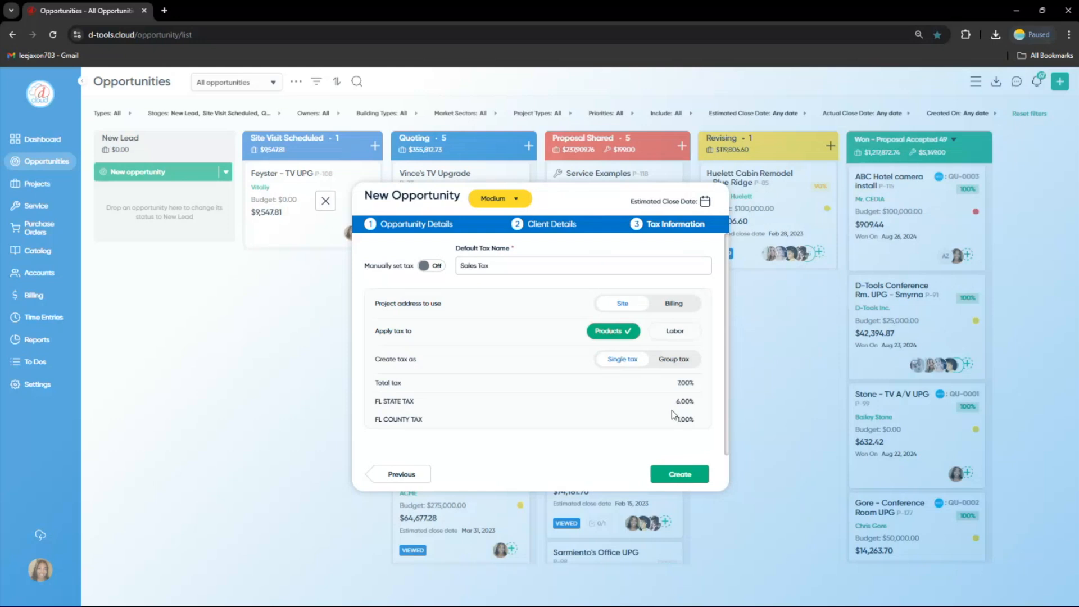
Set the opportunity's estimated close date to Sep 30, 2024
{"action": "left_click", "coordinate": [705, 201]}
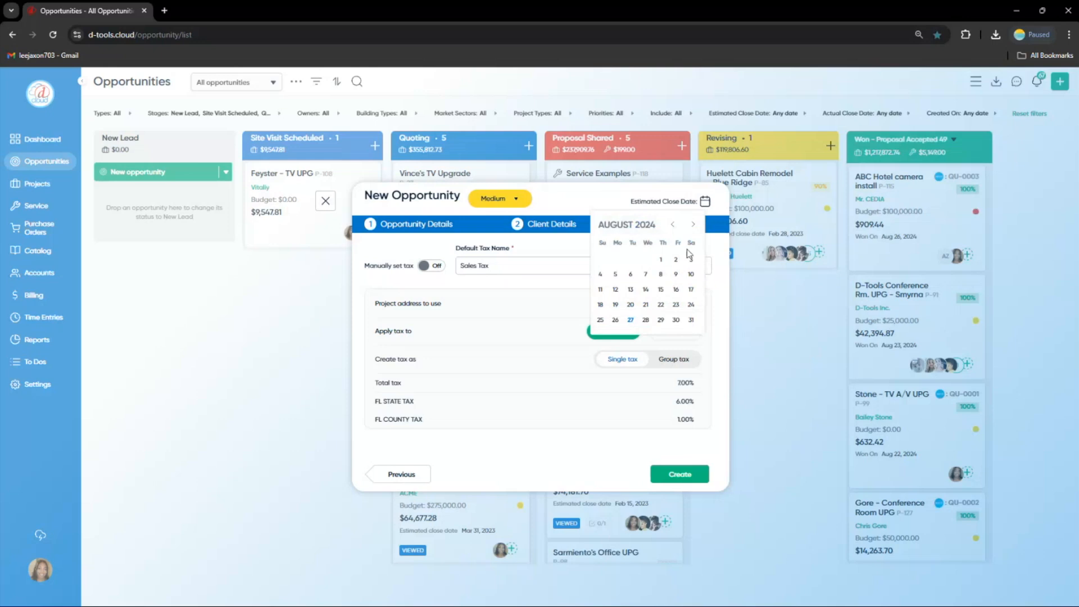
{"action": "left_click", "coordinate": [693, 224]}
{"action": "left_click", "coordinate": [615, 320]}
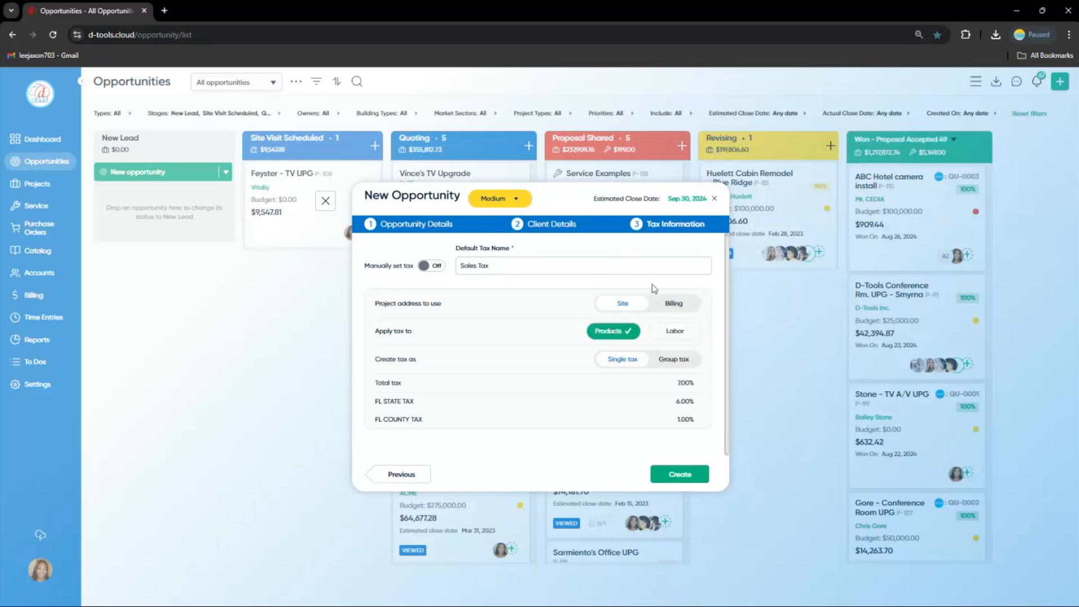
Create the new opportunity and open its draft quote in the design view
{"action": "left_click", "coordinate": [675, 475]}
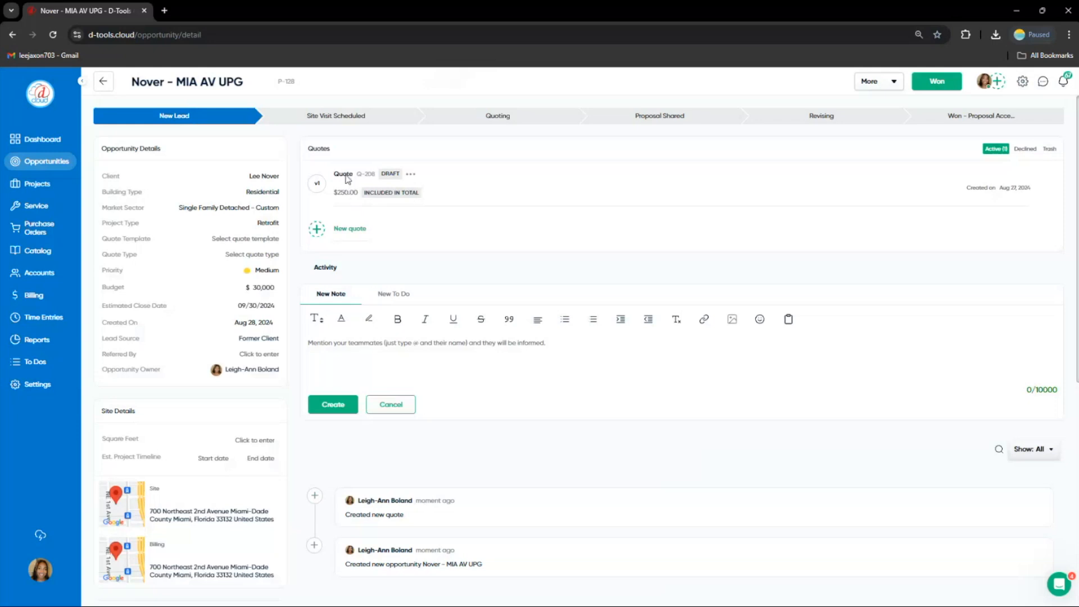
{"action": "left_click", "coordinate": [343, 175]}
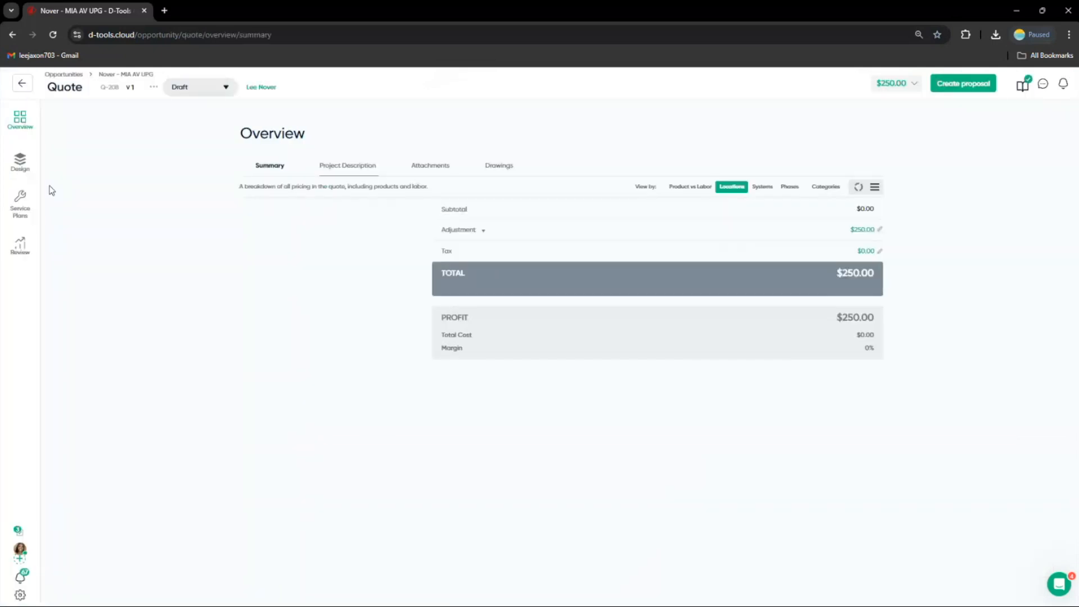
{"action": "left_click", "coordinate": [20, 163]}
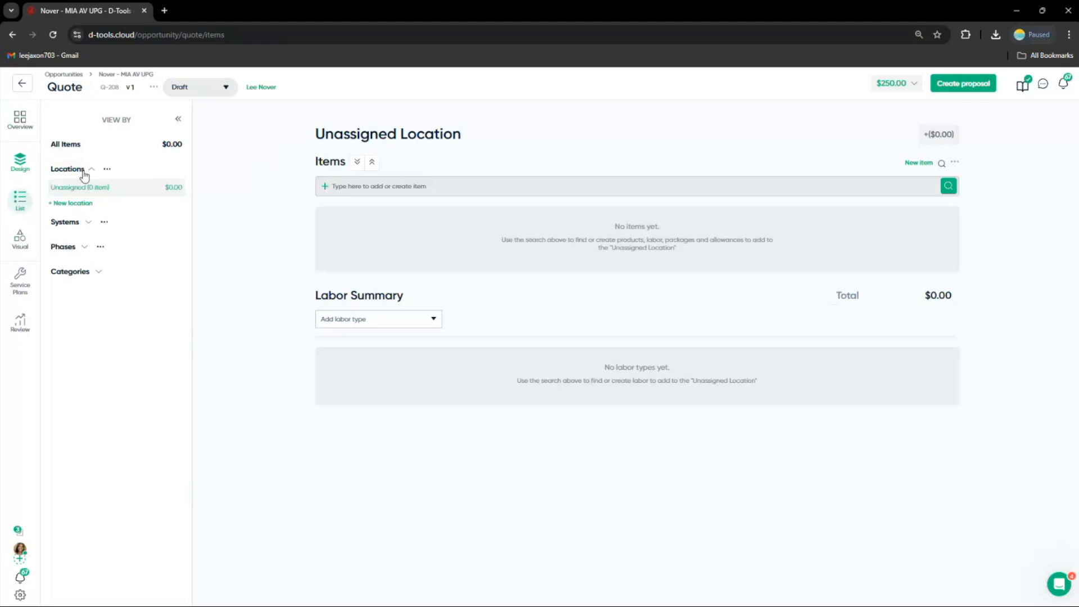
Add a new quote location named Great Room
{"action": "left_click", "coordinate": [77, 207]}
{"action": "left_click", "coordinate": [80, 231]}
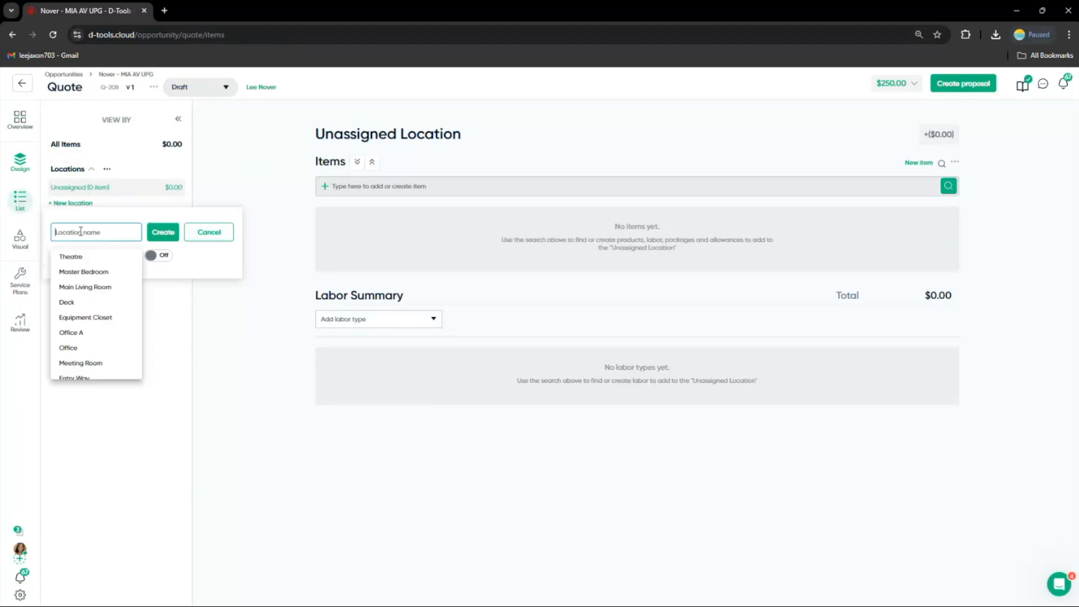
{"action": "type", "text": "Grea"}
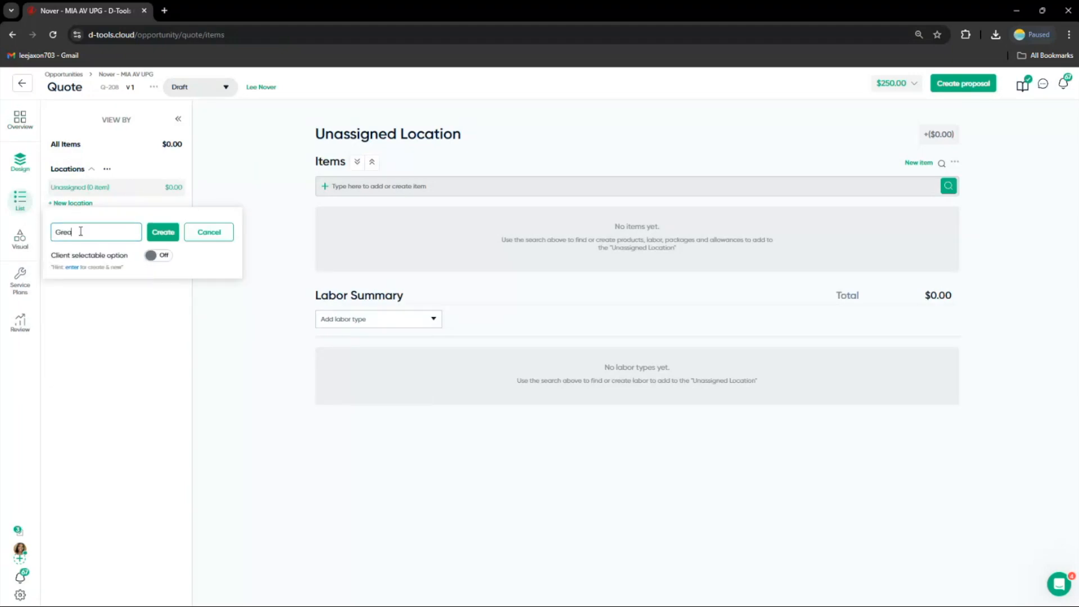
{"action": "type", "text": "t Room"}
{"action": "left_click", "coordinate": [162, 232]}
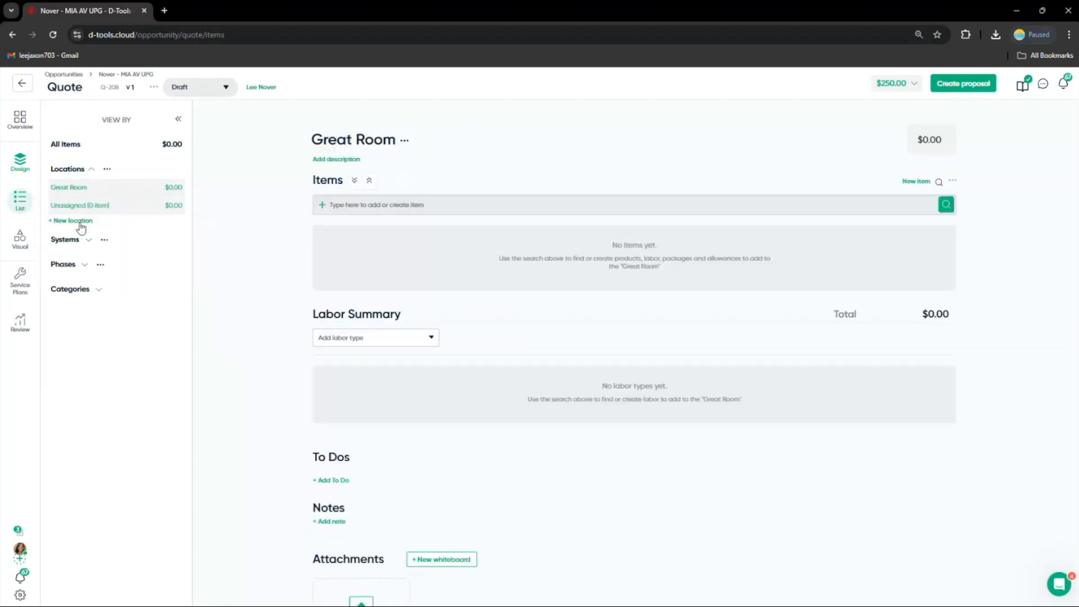
Add a second quote location named Backyard
{"action": "left_click", "coordinate": [81, 253]}
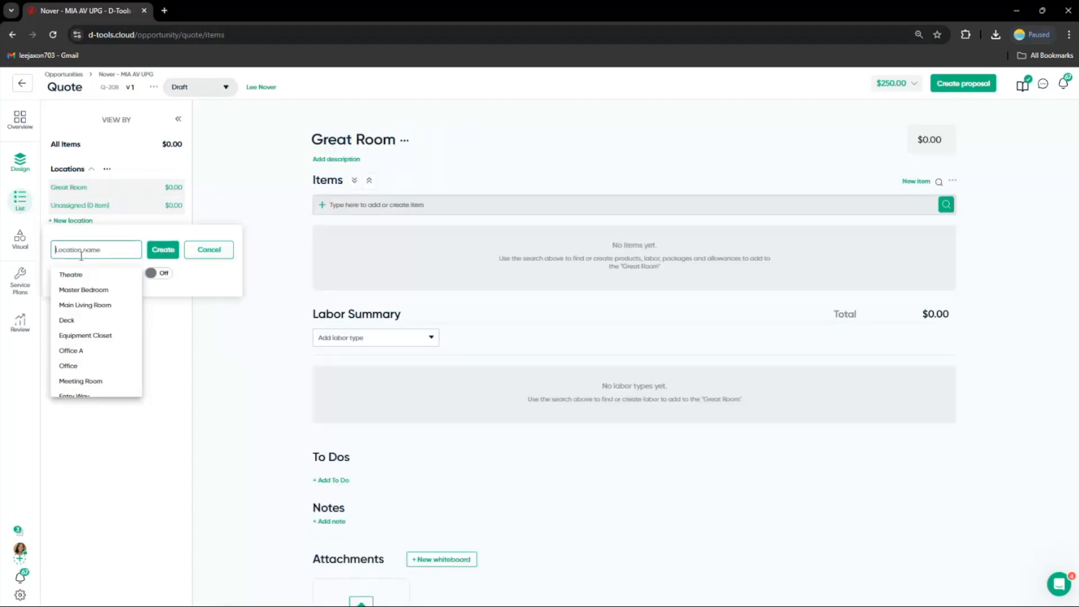
{"action": "type", "text": "Backya"}
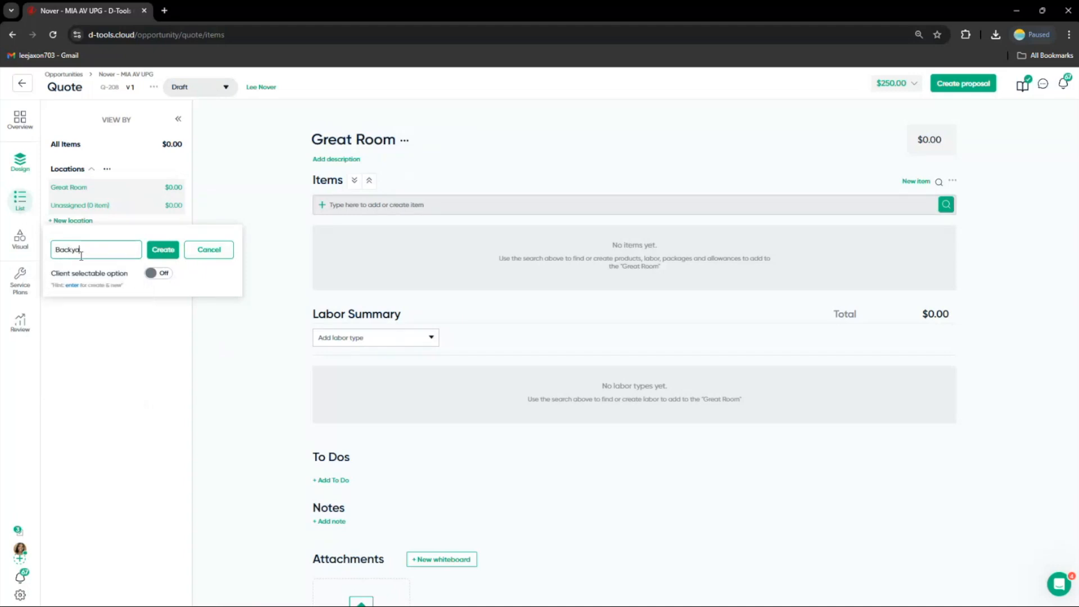
{"action": "type", "text": "rd"}
{"action": "left_click", "coordinate": [163, 249]}
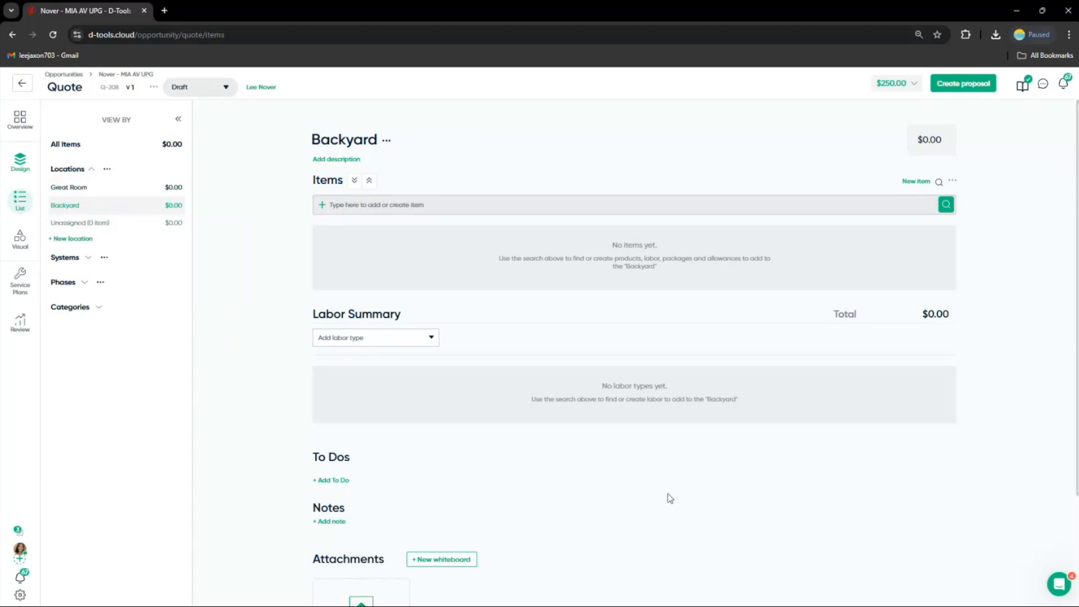
Search the catalog for qn5 and quick-add the Samsung QN55QN90AAFXZA TV to the Backyard without the suggested mount accessory
{"action": "left_click", "coordinate": [385, 205]}
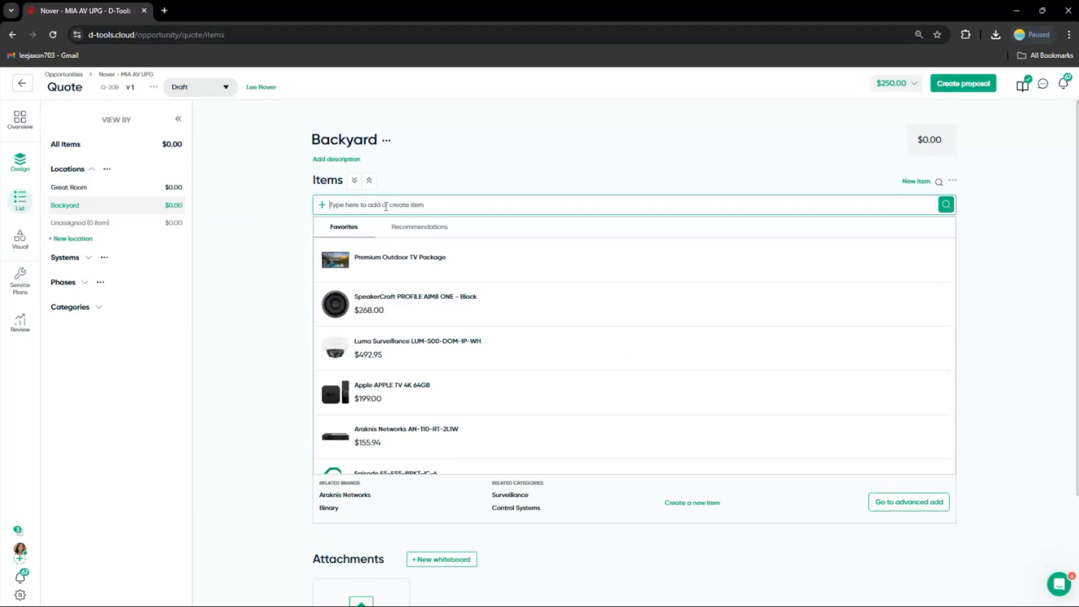
{"action": "type", "text": "qn5"}
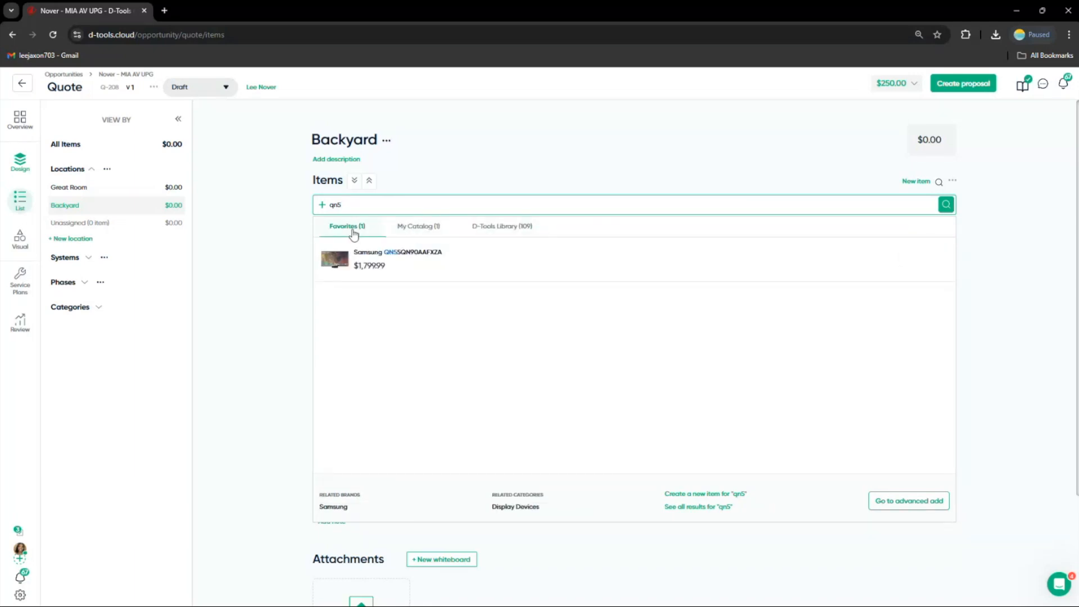
{"action": "mouse_move", "coordinate": [377, 272]}
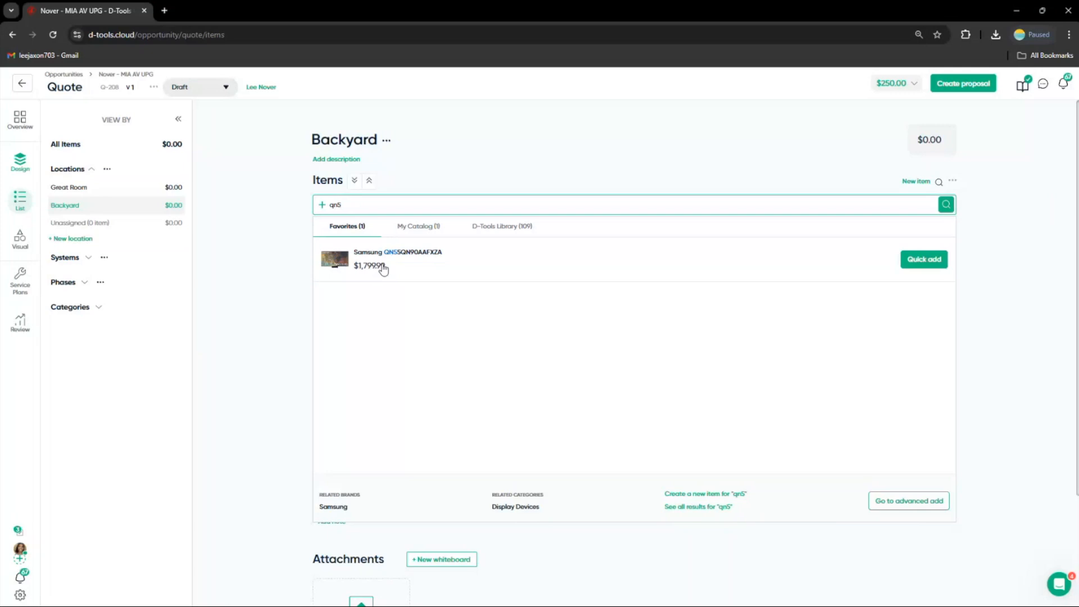
{"action": "left_click", "coordinate": [431, 233]}
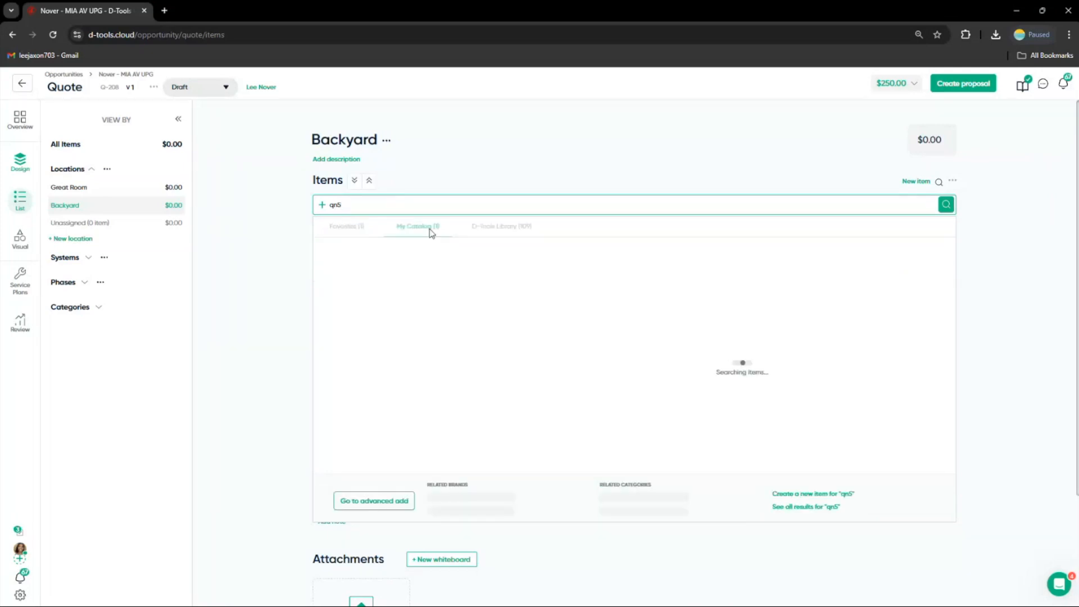
{"action": "left_click", "coordinate": [482, 237]}
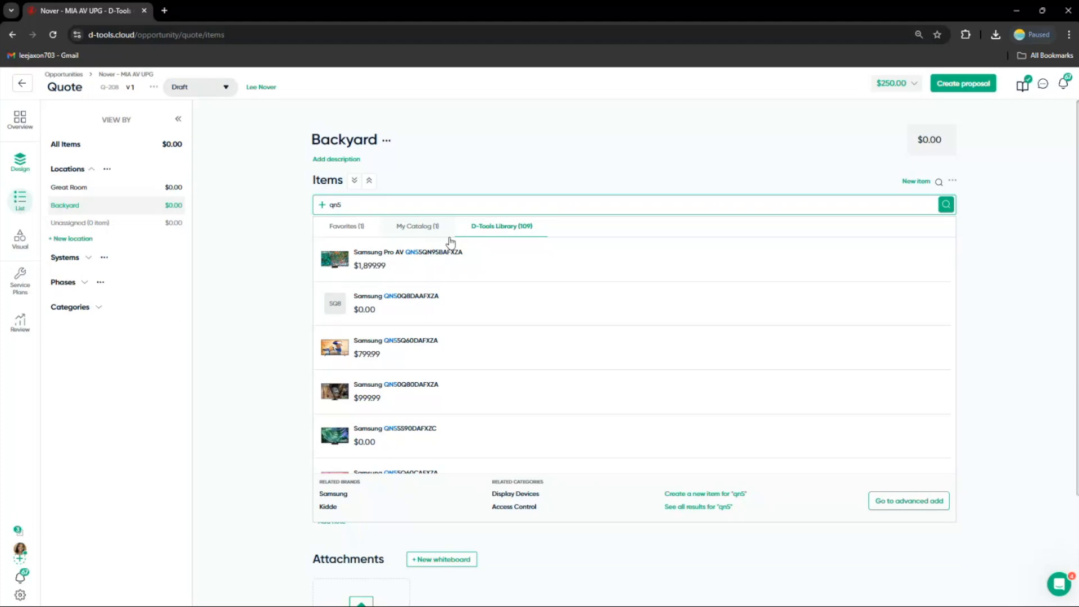
{"action": "left_click", "coordinate": [422, 227]}
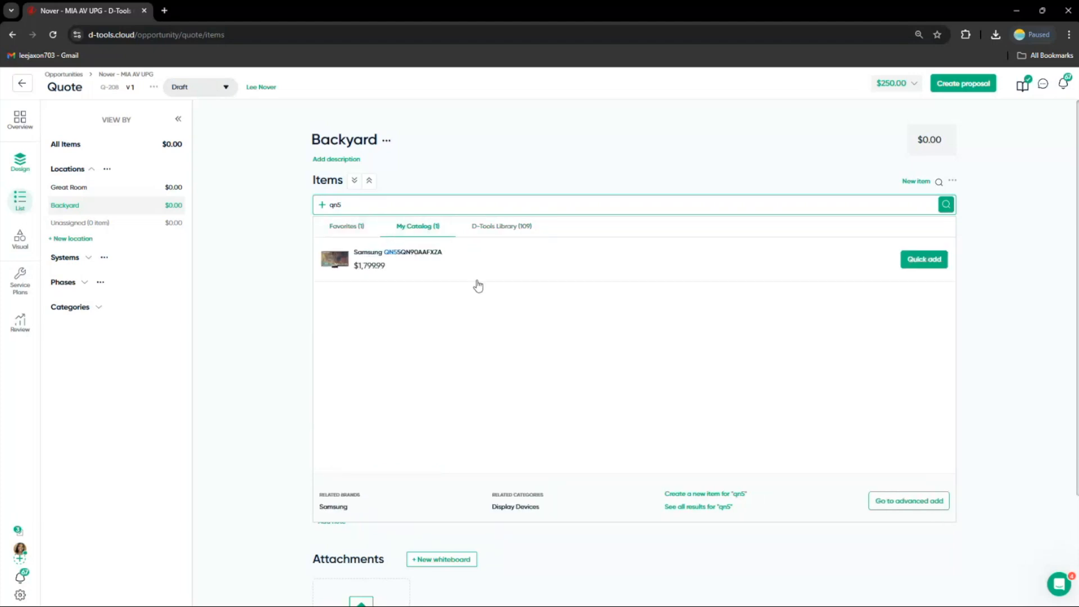
{"action": "left_click", "coordinate": [921, 259]}
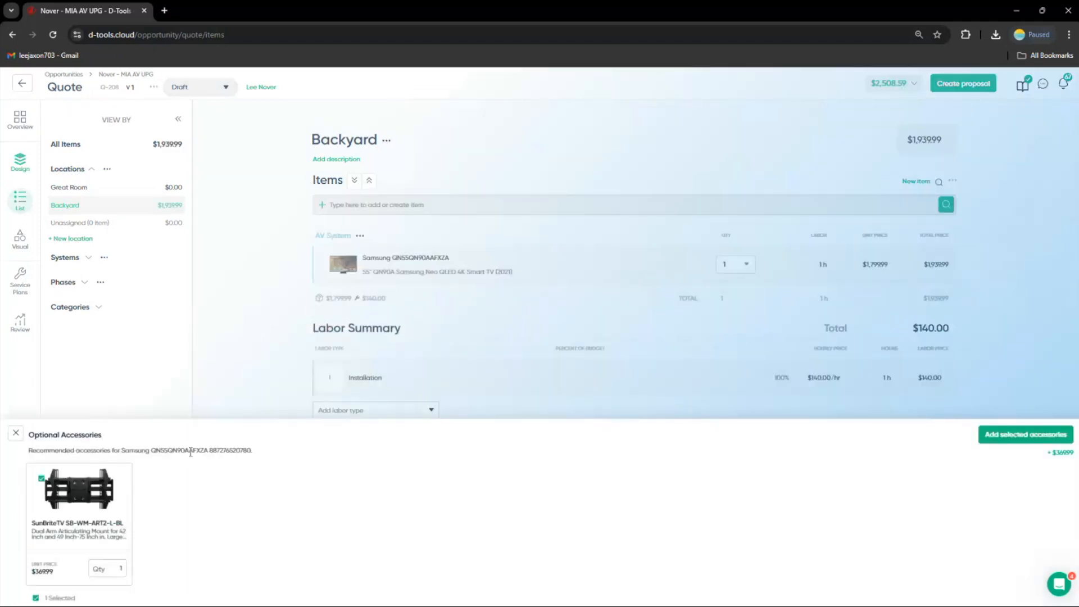
{"action": "left_click", "coordinate": [41, 480]}
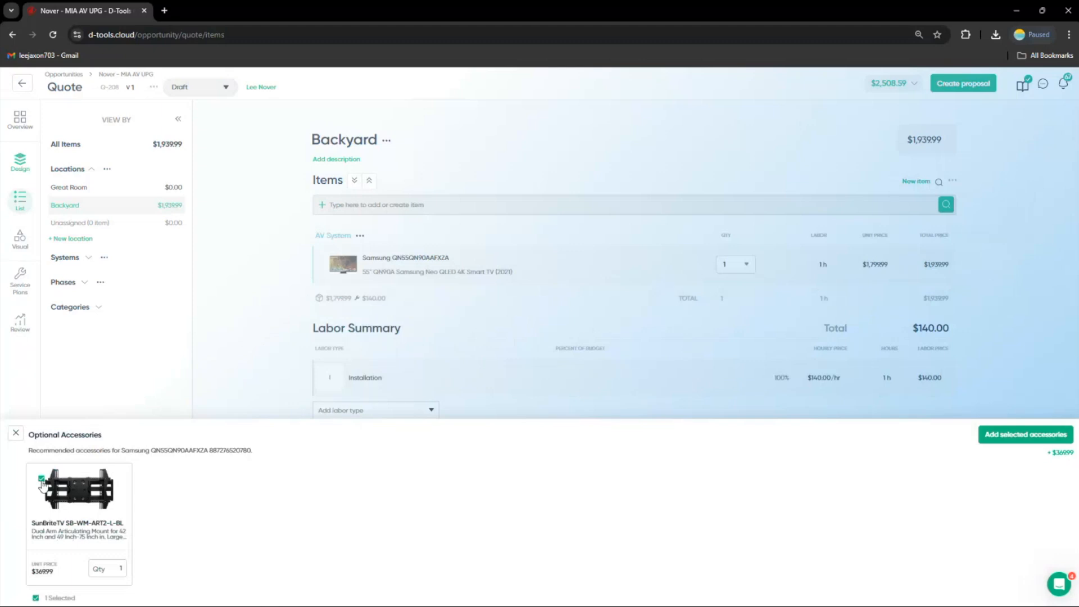
{"action": "left_click", "coordinate": [16, 434]}
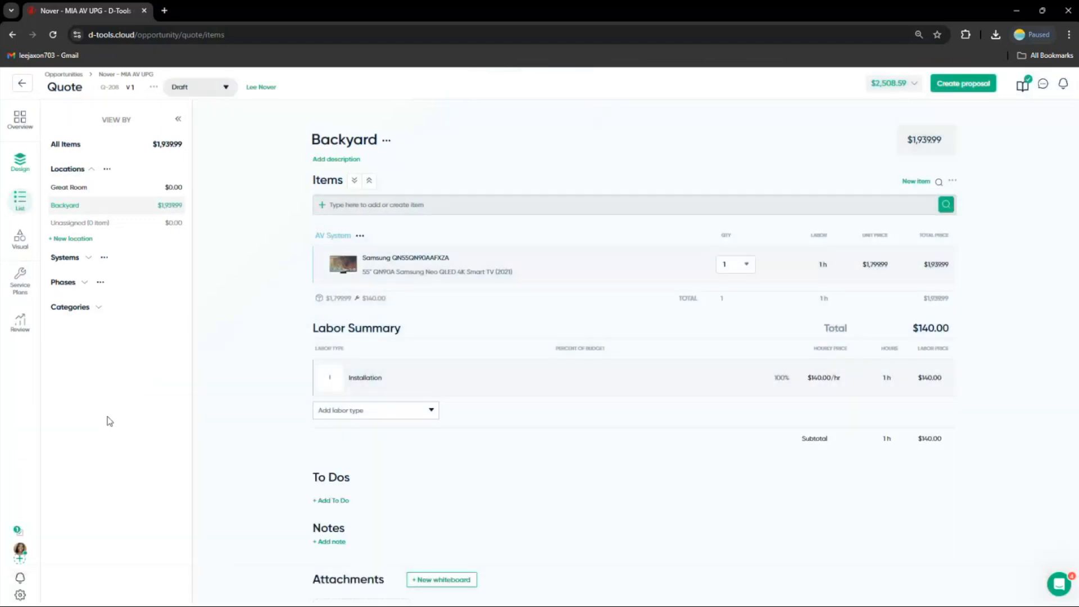
Search for a Sonance soundbar and quick-add the Sonance SB46-75 from My Catalog to the Backyard
{"action": "left_click", "coordinate": [350, 205]}
{"action": "type", "text": "sonanc"}
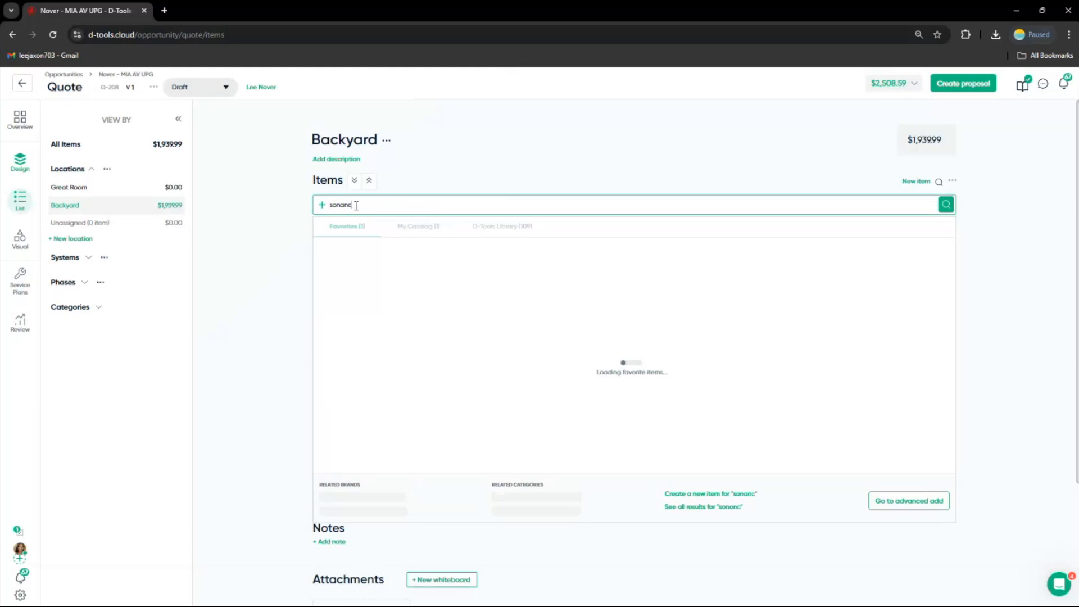
{"action": "type", "text": "e soundba"}
{"action": "left_click", "coordinate": [416, 224]}
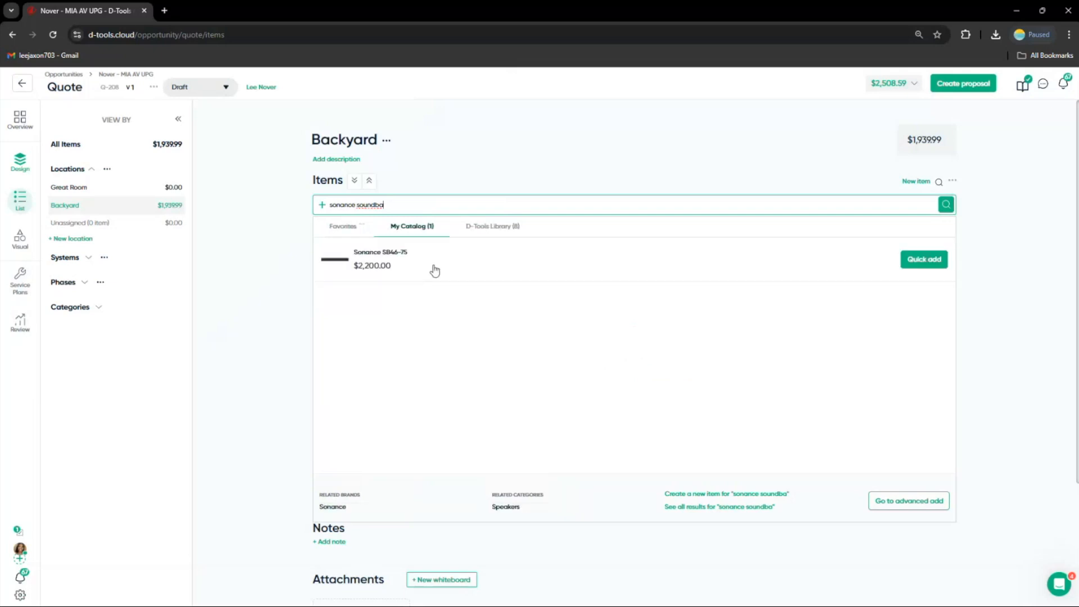
{"action": "left_click", "coordinate": [922, 258]}
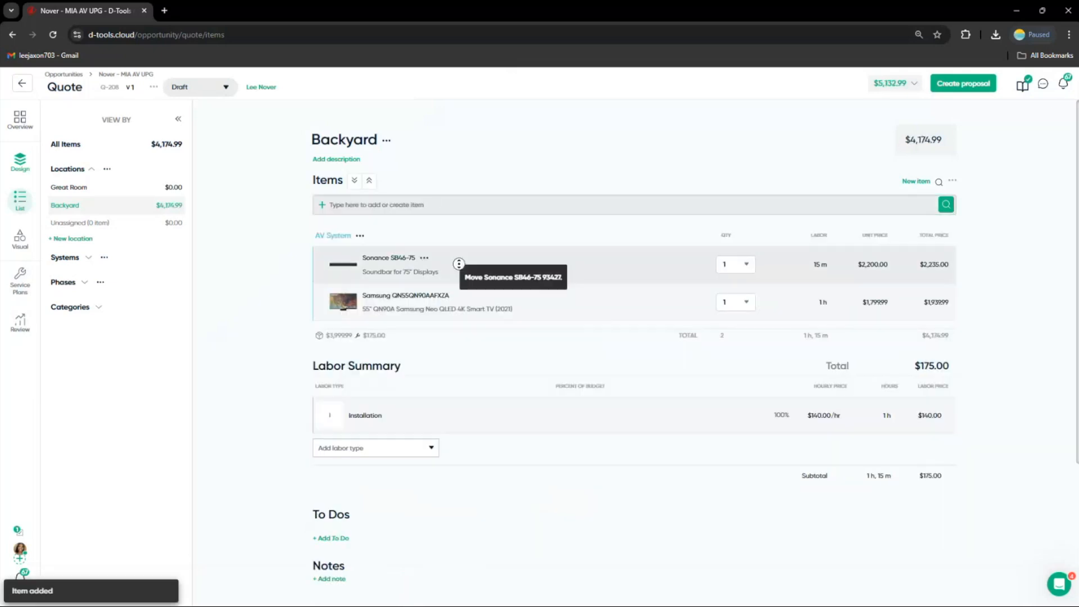
Search for apple tv and add the Apple TV 4K 64GB to the Backyard
{"action": "left_click", "coordinate": [414, 205]}
{"action": "type", "text": "apple "}
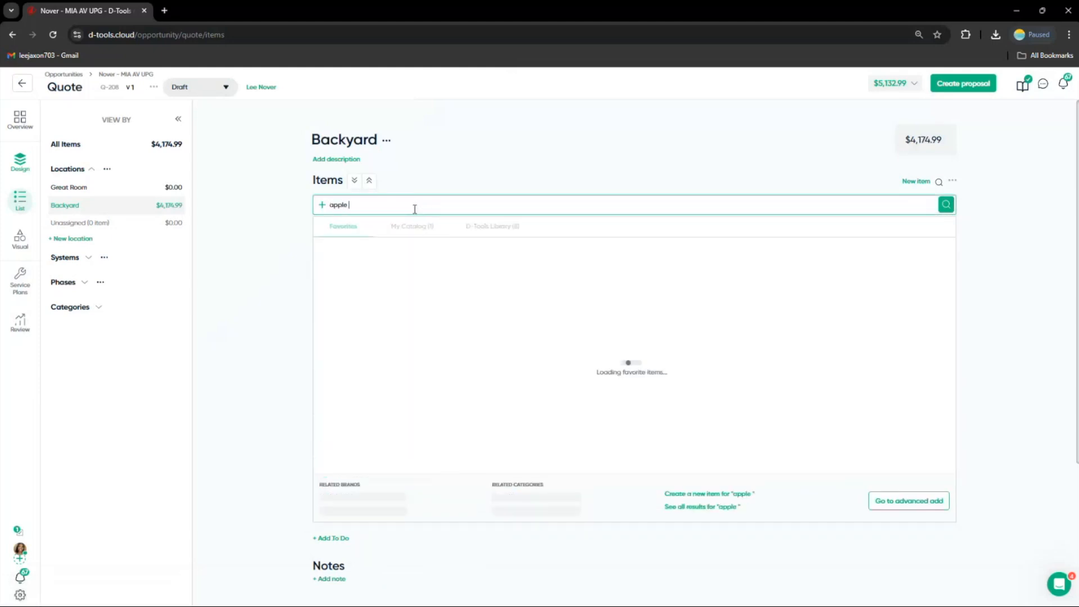
{"action": "type", "text": "tv"}
{"action": "left_click", "coordinate": [545, 269]}
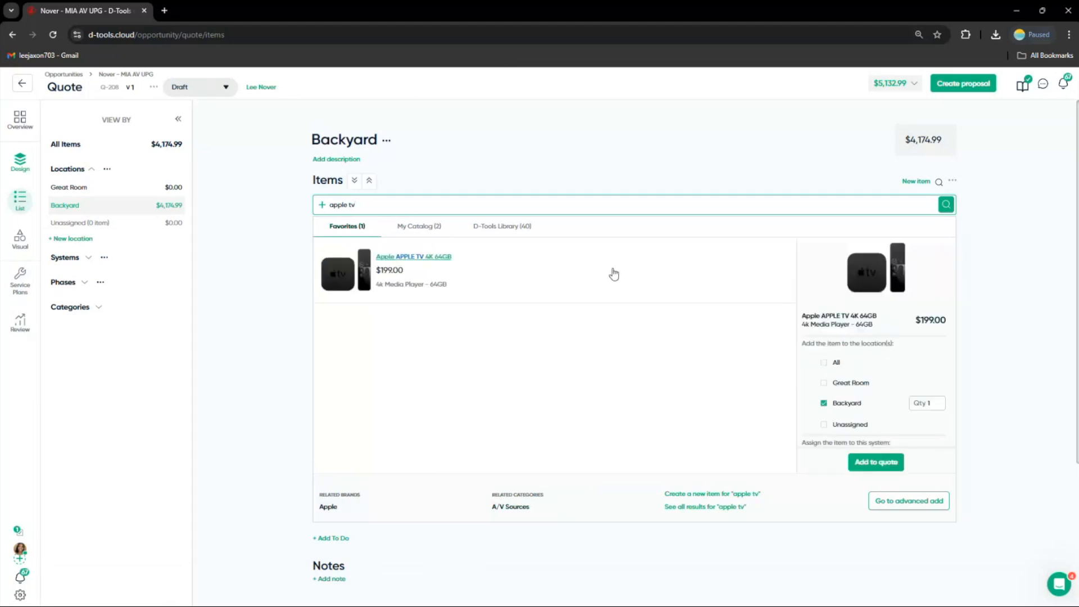
{"action": "left_click", "coordinate": [875, 462]}
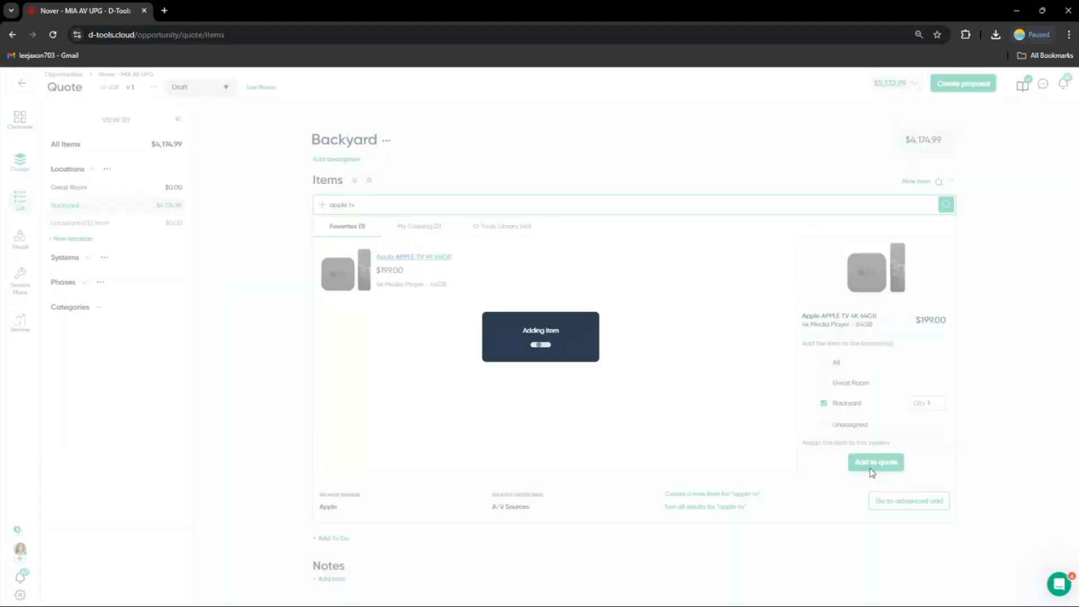
Search for 2gig edg and add the 2GIG-EDG-RK remote keypad to the Backyard
{"action": "left_click", "coordinate": [408, 204]}
{"action": "type", "text": "gi"}
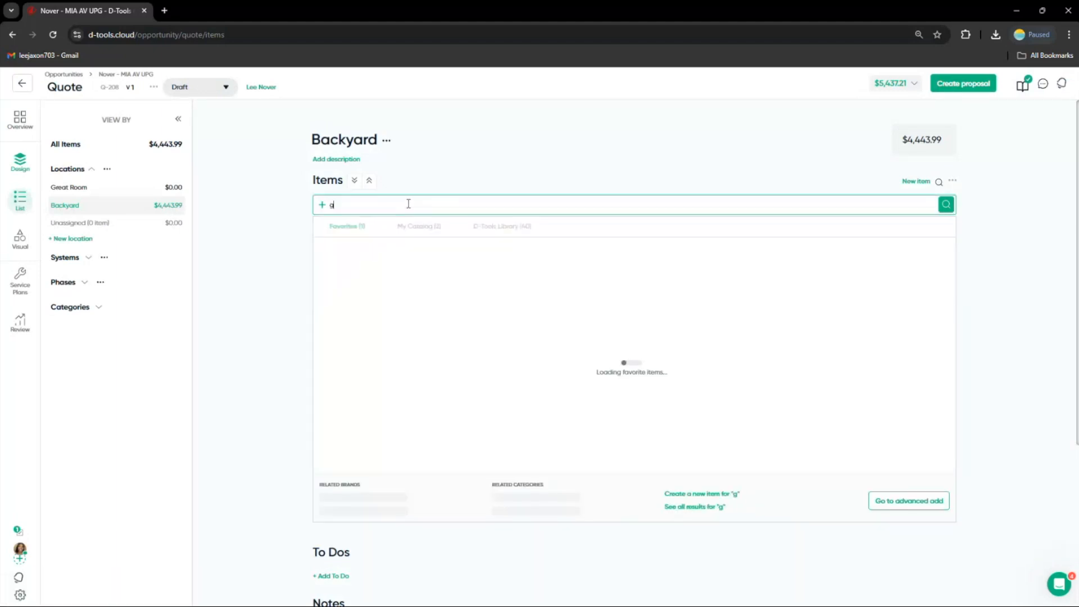
{"action": "key", "text": "BackSpace"}
{"action": "key", "text": "BackSpace"}
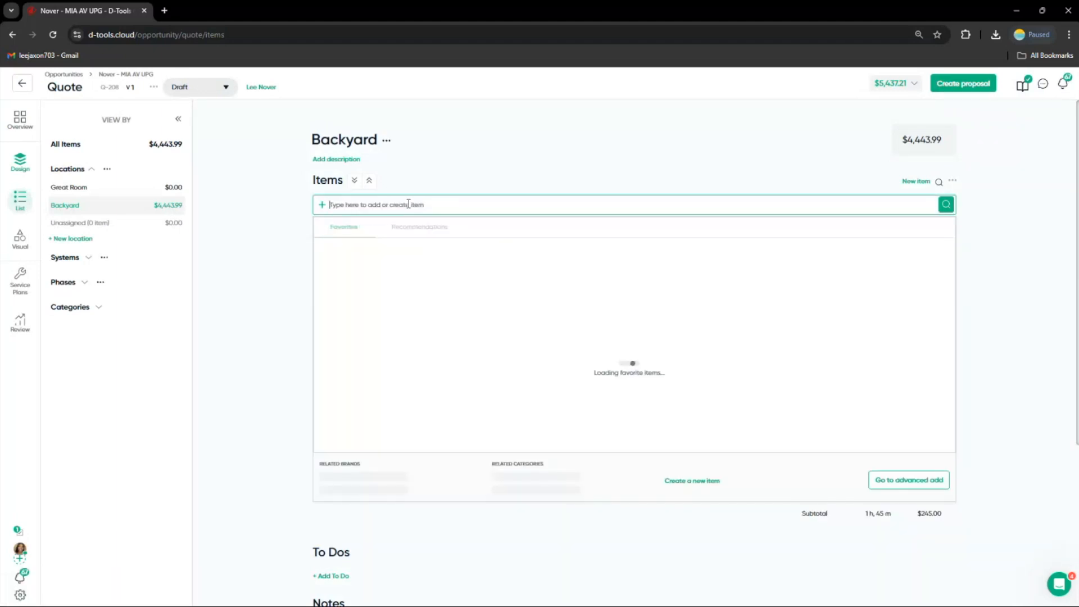
{"action": "type", "text": "2gig edg"}
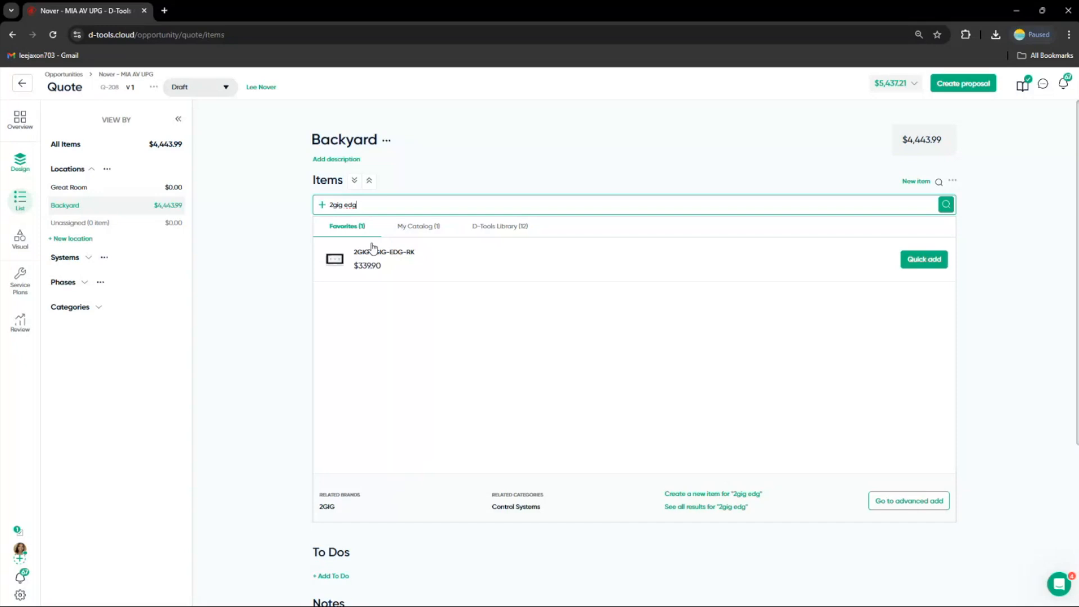
{"action": "left_click", "coordinate": [372, 250]}
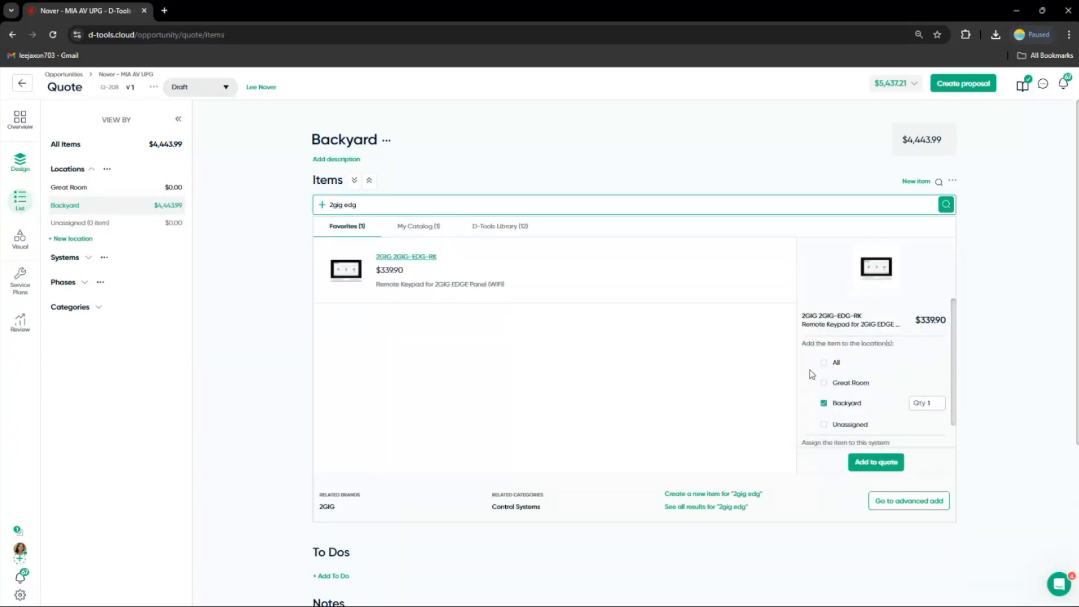
{"action": "left_click", "coordinate": [875, 462]}
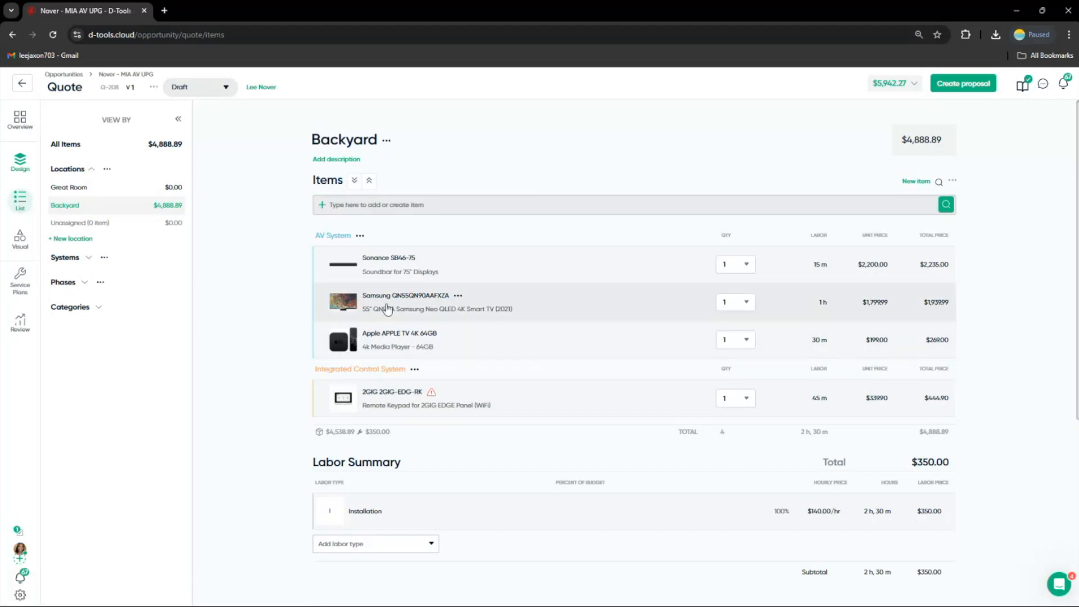
Open the 2GIG keypad's item details and review its pricing and 2GIG brand price rule
{"action": "left_click", "coordinate": [392, 402]}
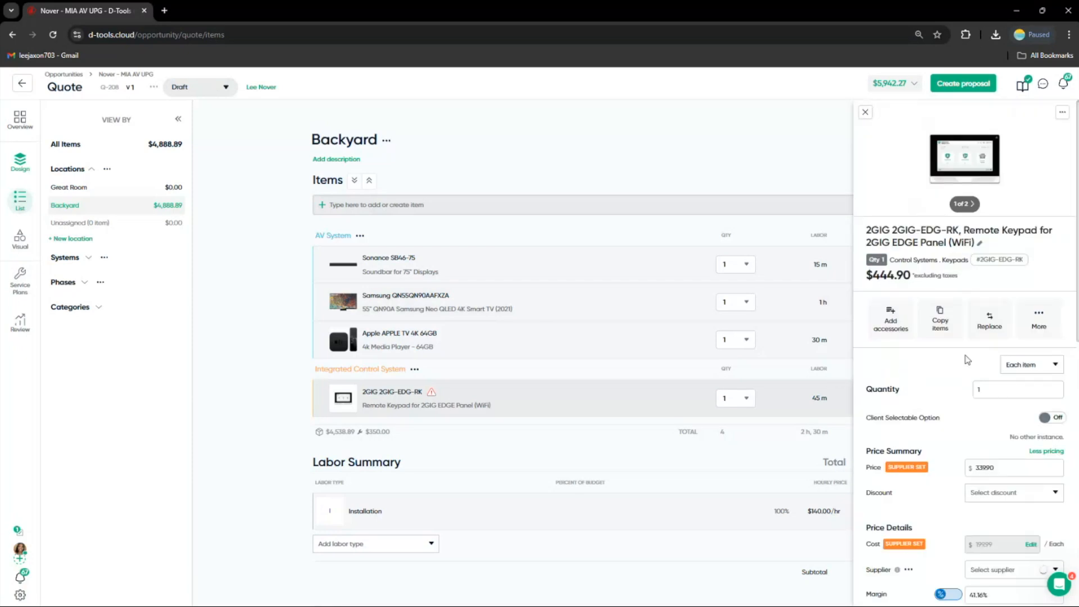
{"action": "scroll", "coordinate": [946, 378], "scroll_direction": "down", "scroll_amount": 2}
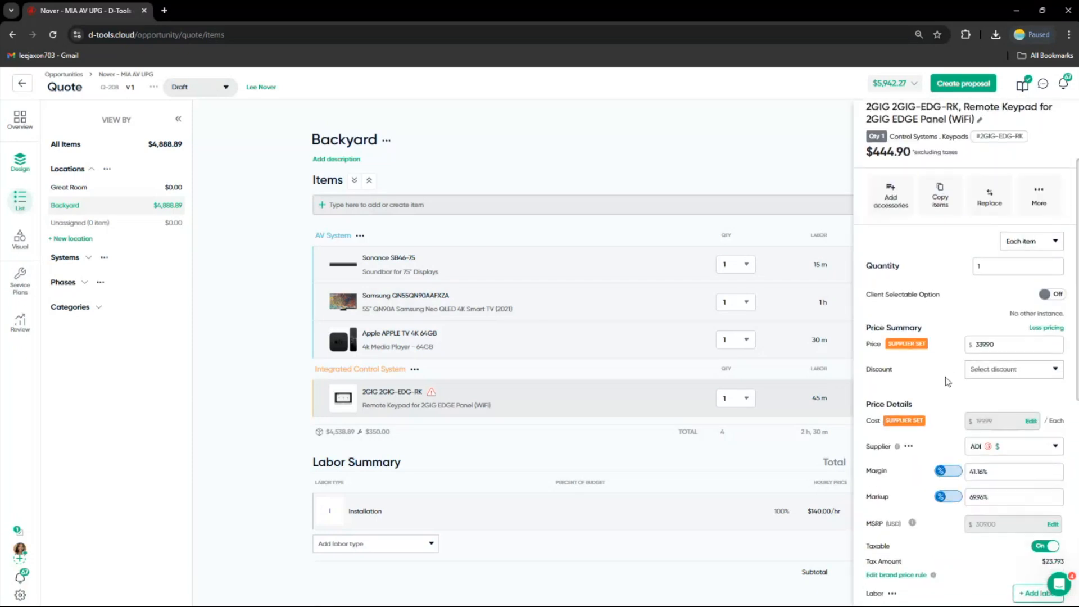
{"action": "scroll", "coordinate": [945, 376], "scroll_direction": "down", "scroll_amount": 1}
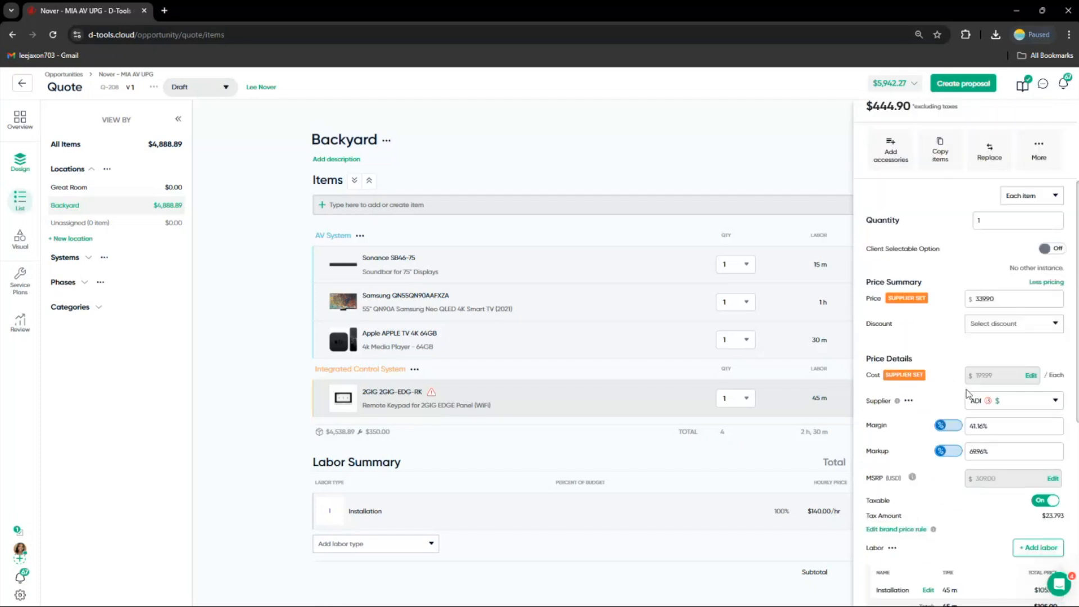
{"action": "scroll", "coordinate": [944, 421], "scroll_direction": "down", "scroll_amount": 1}
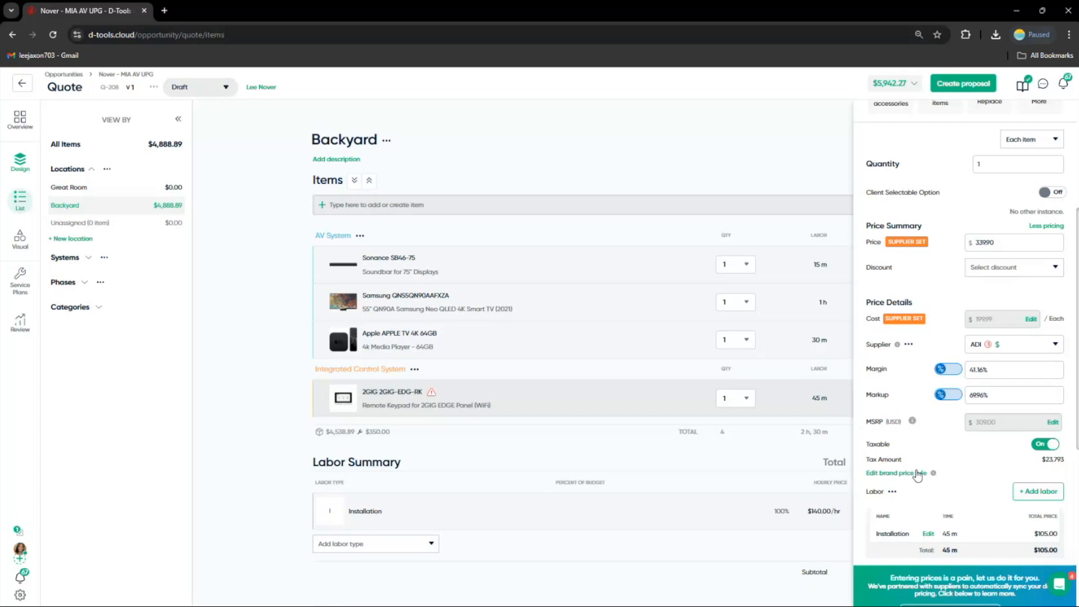
{"action": "left_click", "coordinate": [917, 474]}
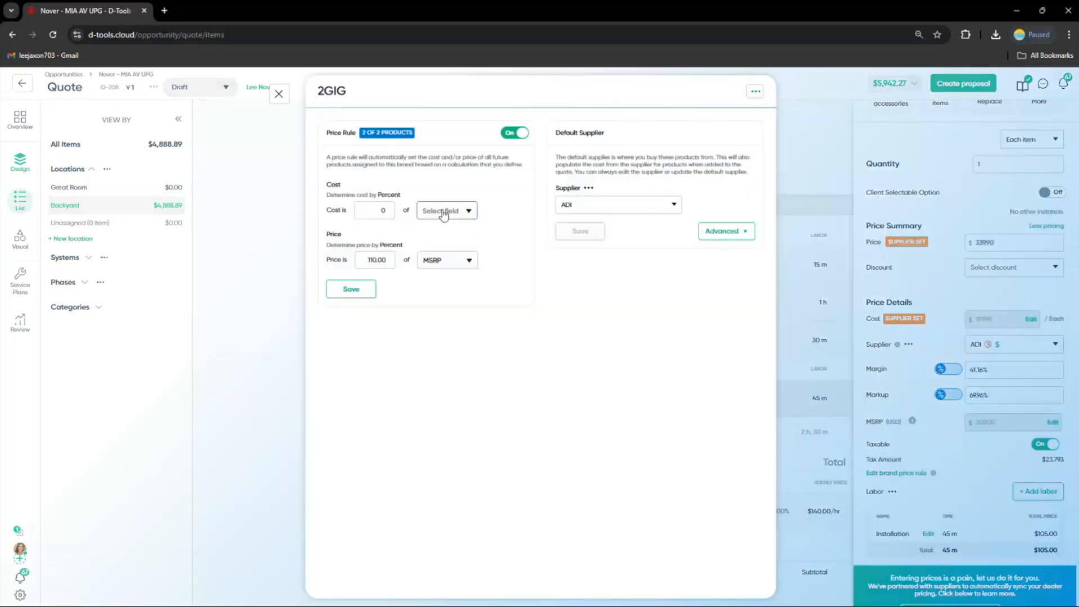
{"action": "left_click", "coordinate": [380, 264]}
{"action": "left_click", "coordinate": [284, 107]}
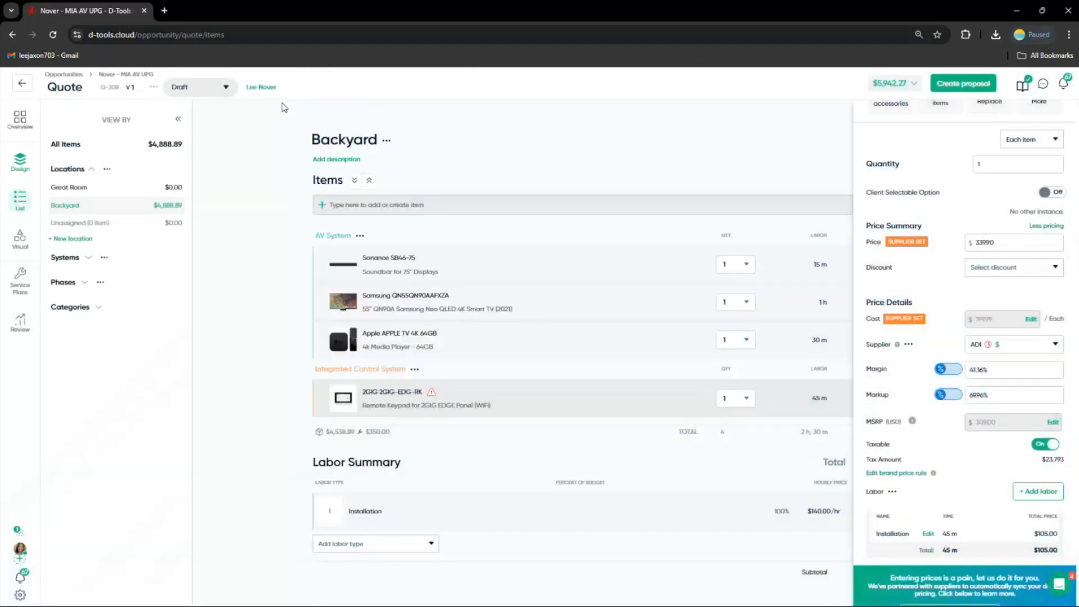
{"action": "scroll", "coordinate": [904, 434], "scroll_direction": "down", "scroll_amount": 1}
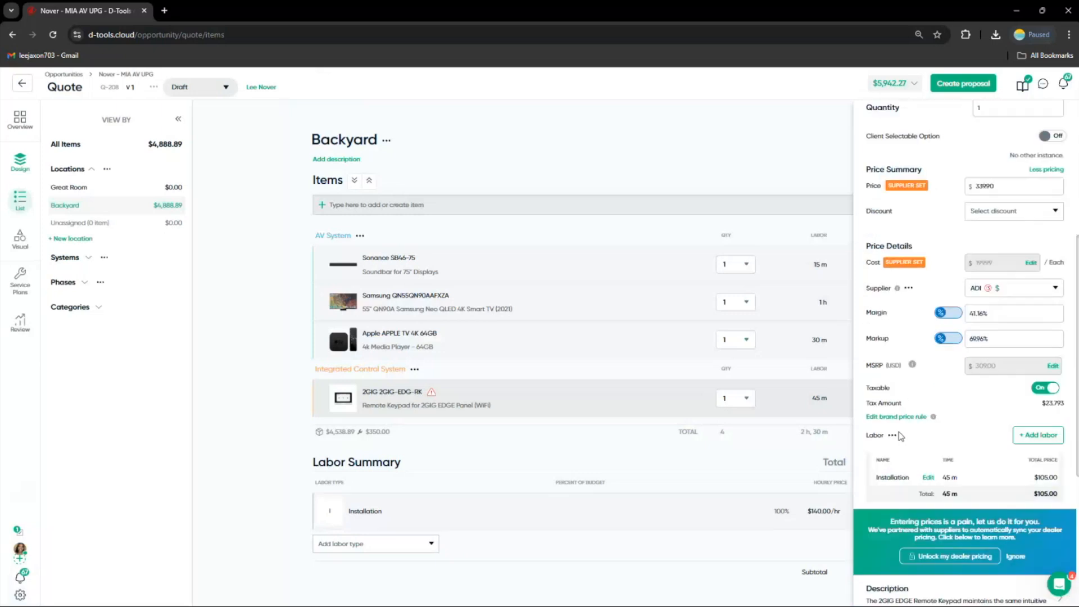
Edit the keypad's Installation labor and set its time to 30 minutes
{"action": "scroll", "coordinate": [901, 436], "scroll_direction": "down", "scroll_amount": 1}
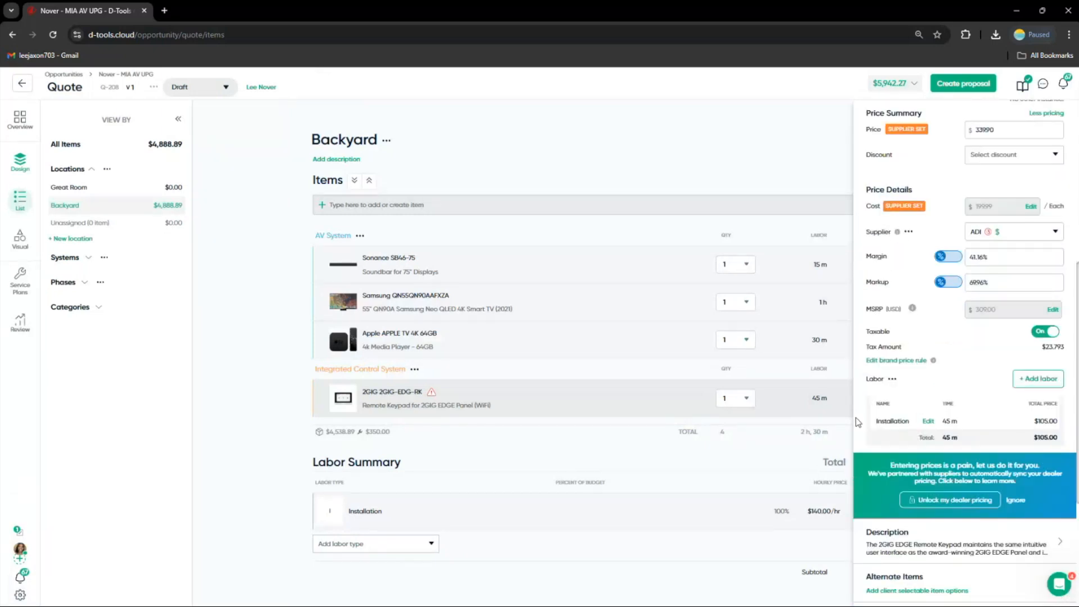
{"action": "left_click", "coordinate": [928, 422]}
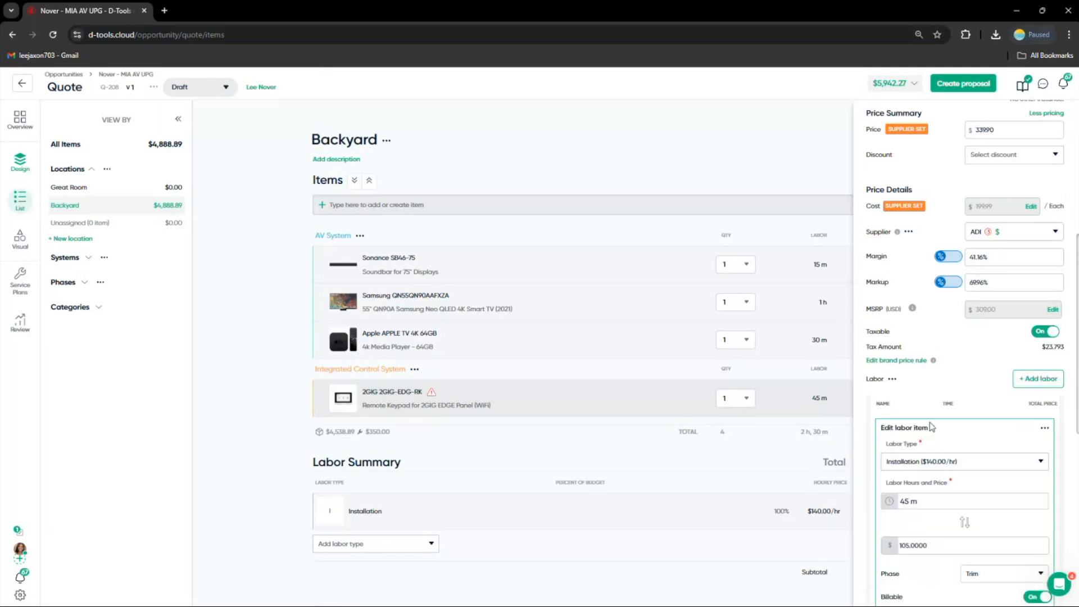
{"action": "scroll", "coordinate": [938, 463], "scroll_direction": "down", "scroll_amount": 1}
{"action": "left_click", "coordinate": [934, 448]}
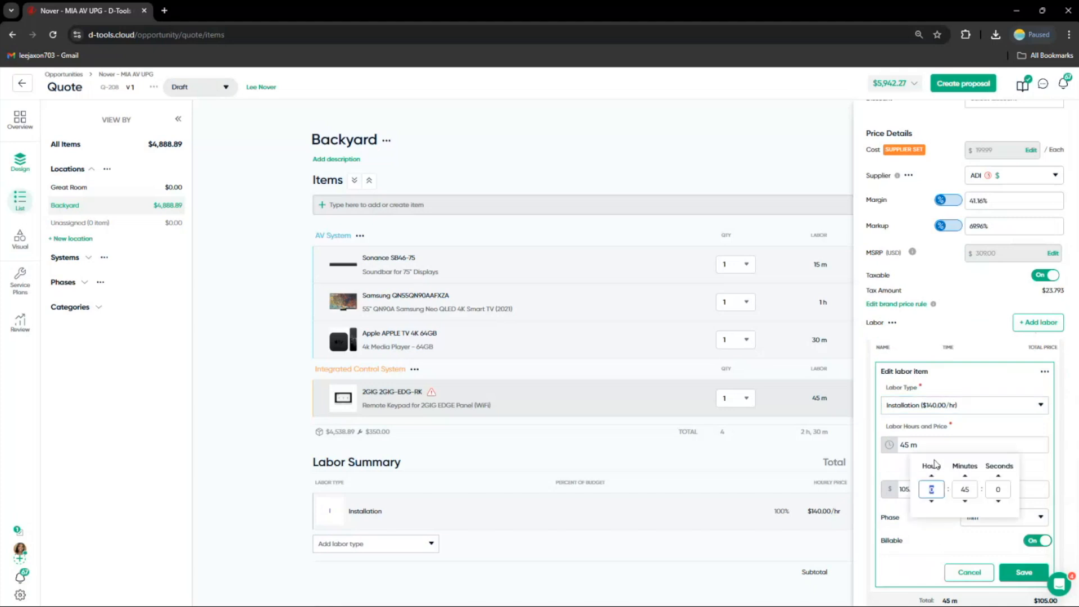
{"action": "left_click", "coordinate": [965, 489]}
{"action": "type", "text": "30"}
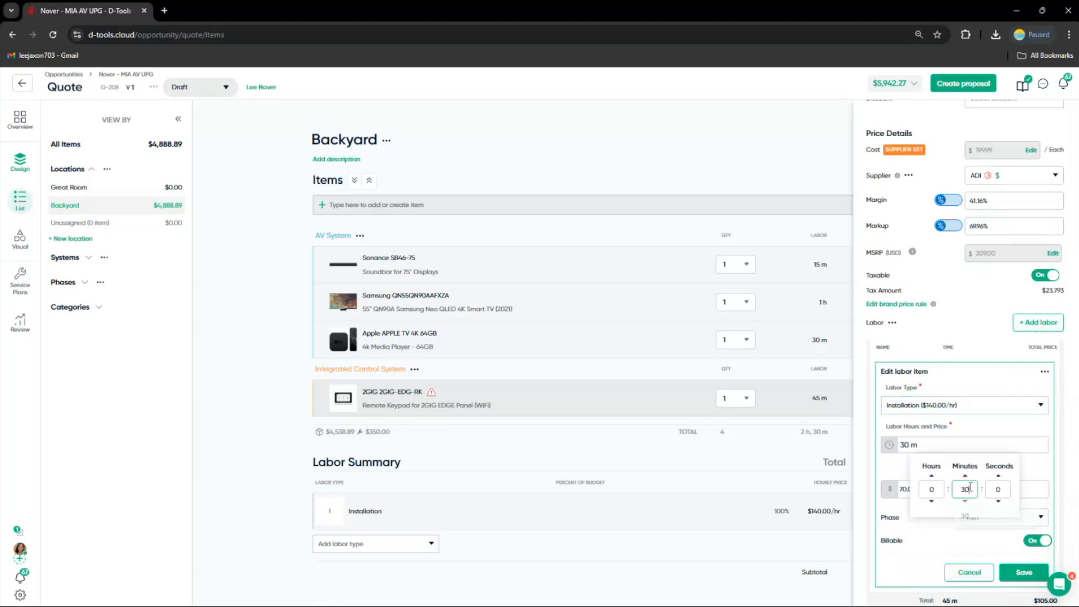
{"action": "left_click", "coordinate": [1028, 487]}
{"action": "left_click", "coordinate": [1023, 572]}
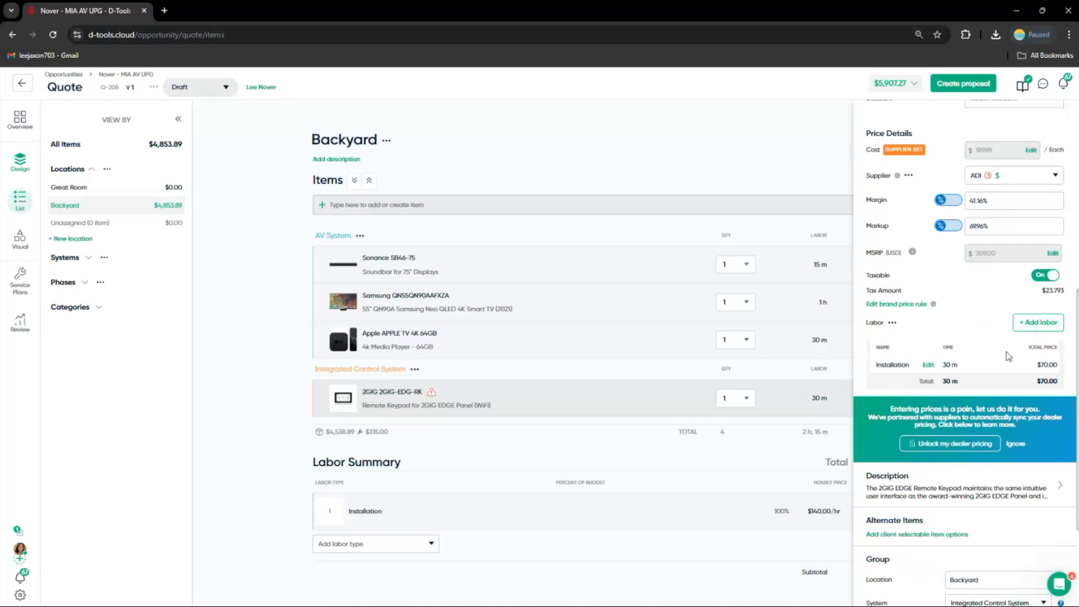
Add a Programming labor item of 14 minutes to the keypad and close its item panel
{"action": "left_click", "coordinate": [1043, 324]}
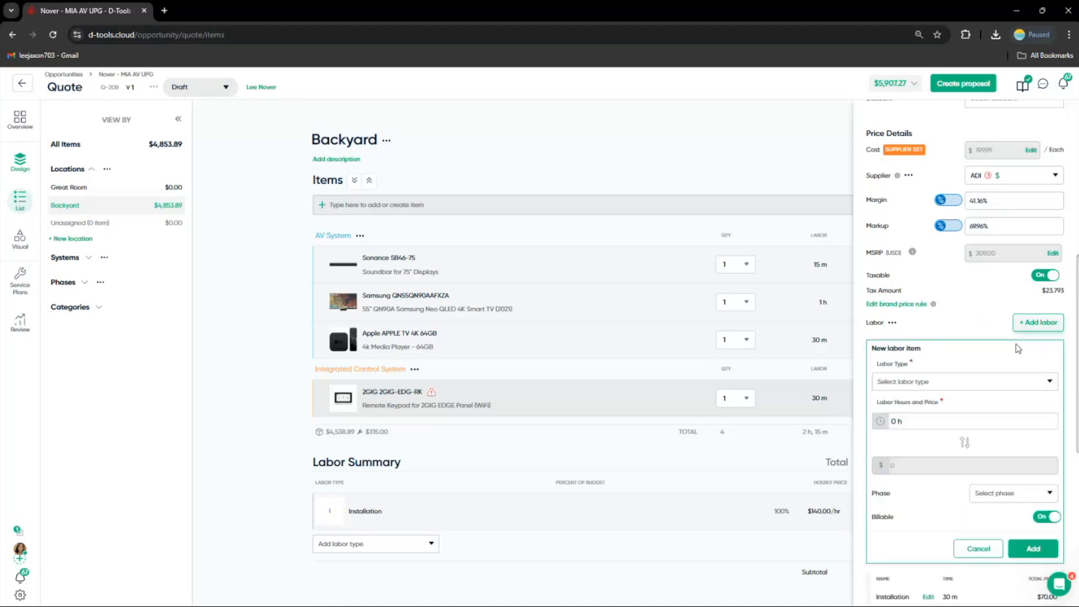
{"action": "left_click", "coordinate": [976, 385]}
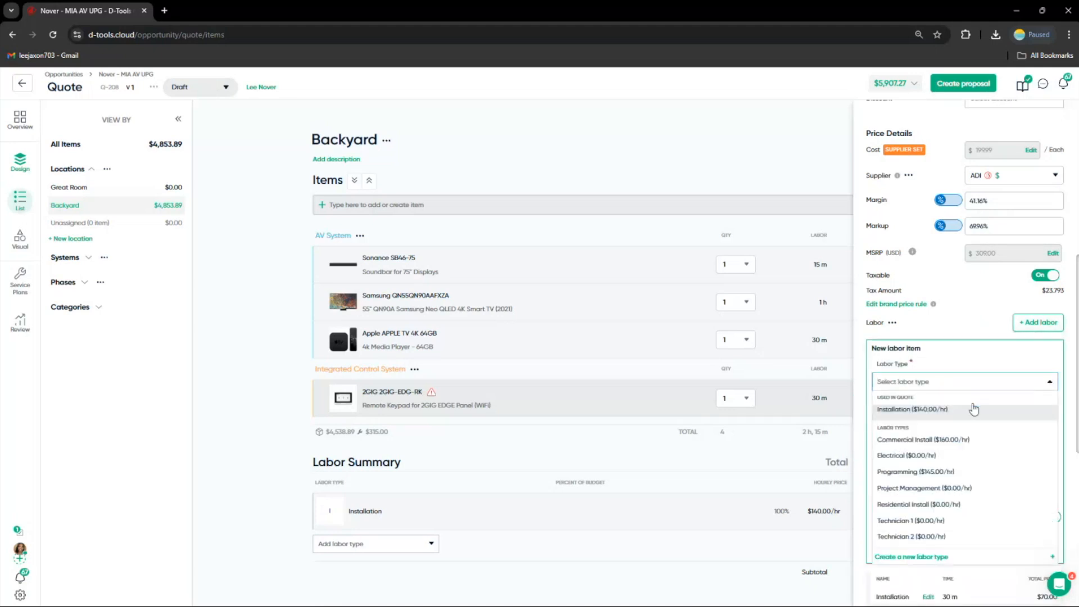
{"action": "left_click", "coordinate": [967, 473]}
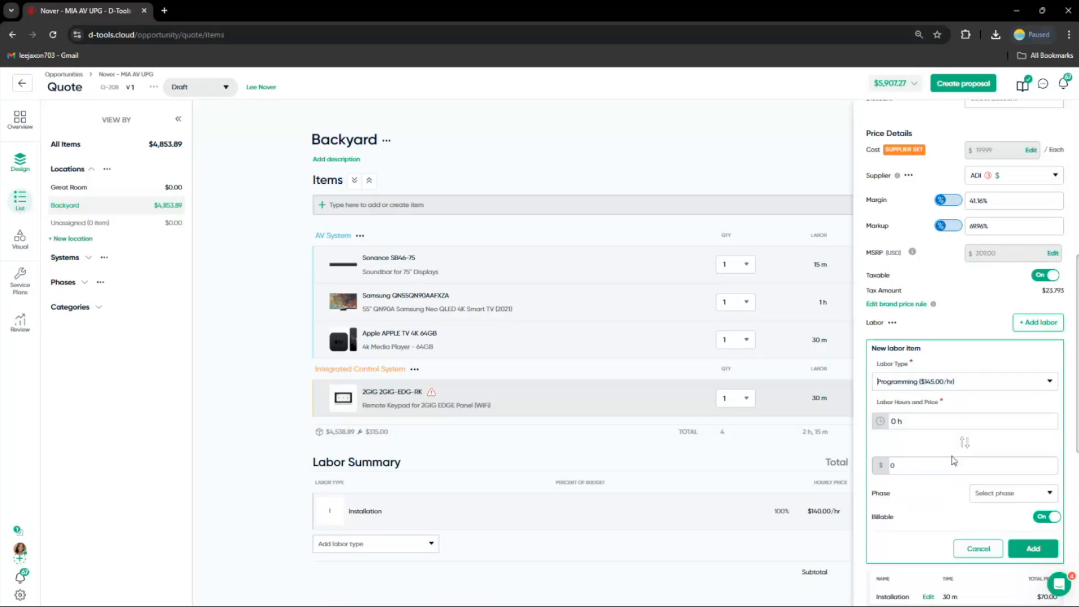
{"action": "left_click", "coordinate": [929, 424]}
{"action": "left_click", "coordinate": [964, 466]}
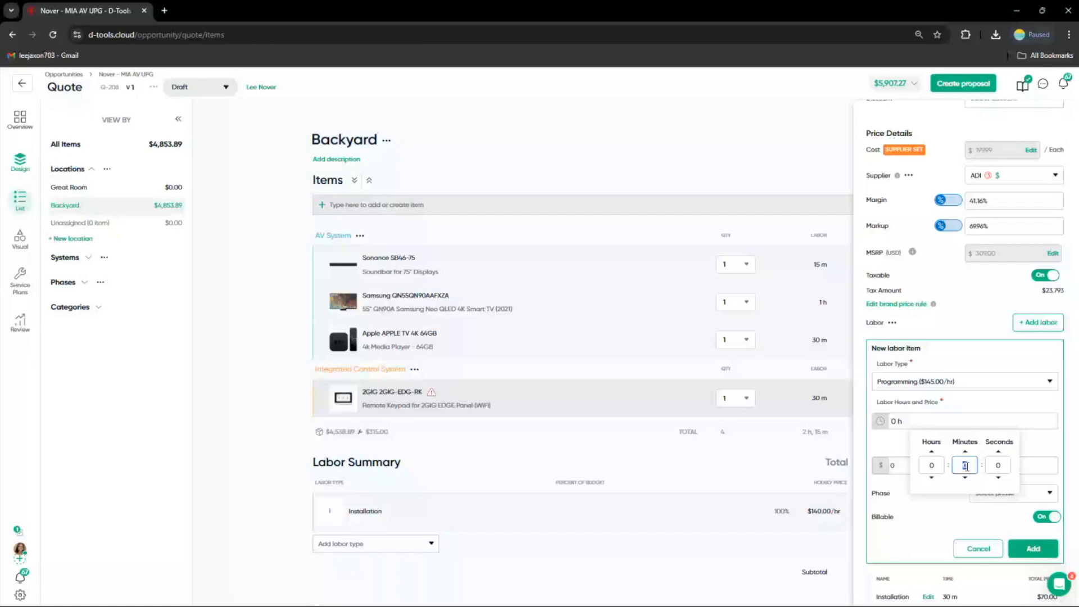
{"action": "type", "text": "1"}
{"action": "left_click", "coordinate": [1000, 469]}
{"action": "left_click", "coordinate": [976, 461]}
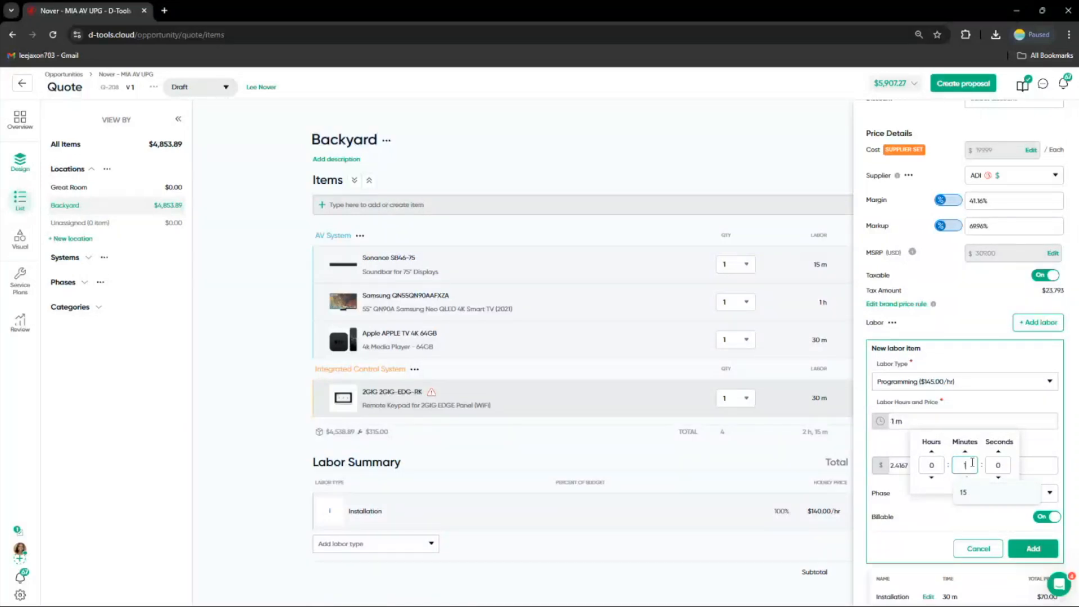
{"action": "type", "text": "4"}
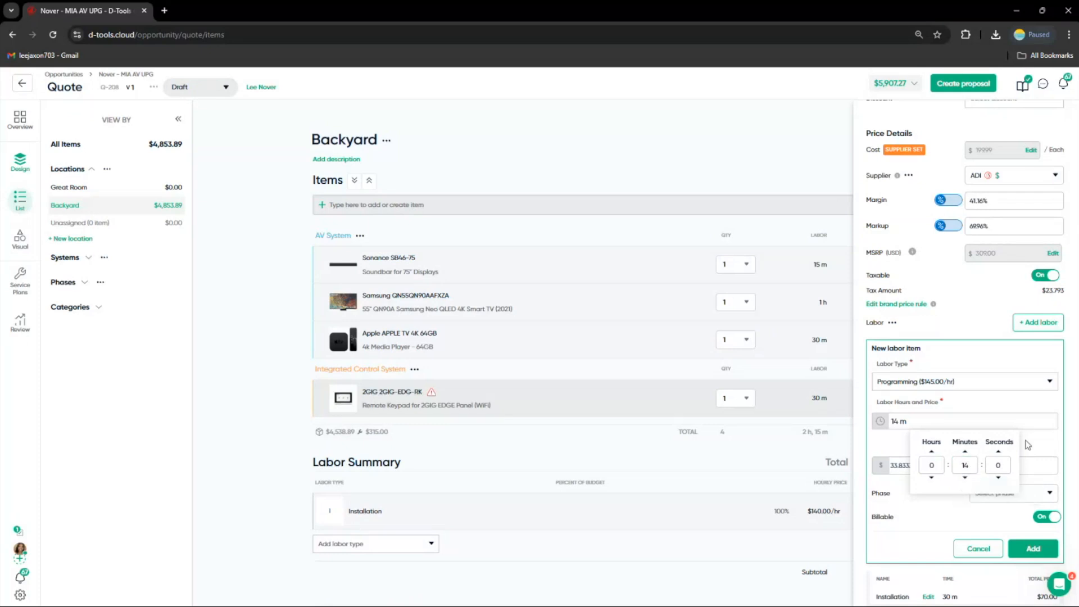
{"action": "left_click", "coordinate": [1030, 547]}
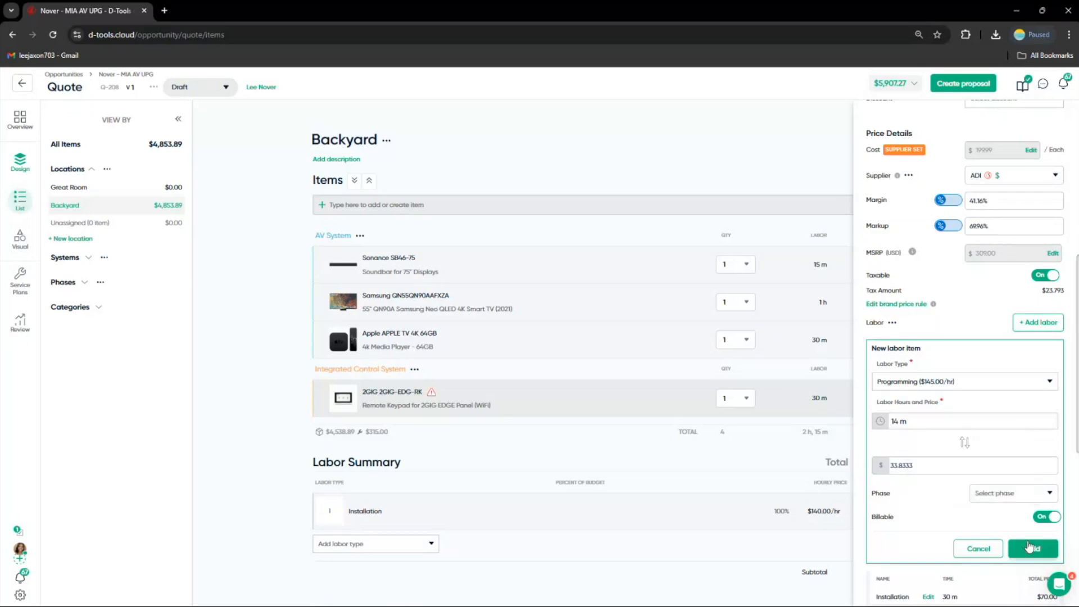
{"action": "left_click", "coordinate": [1028, 552]}
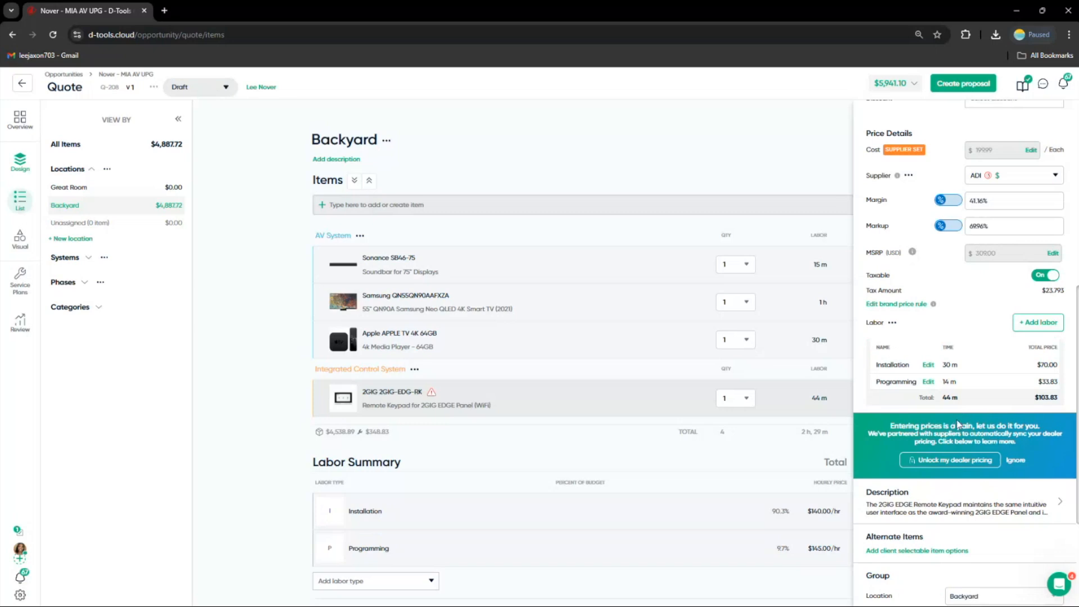
{"action": "scroll", "coordinate": [958, 425], "scroll_direction": "up", "scroll_amount": 7}
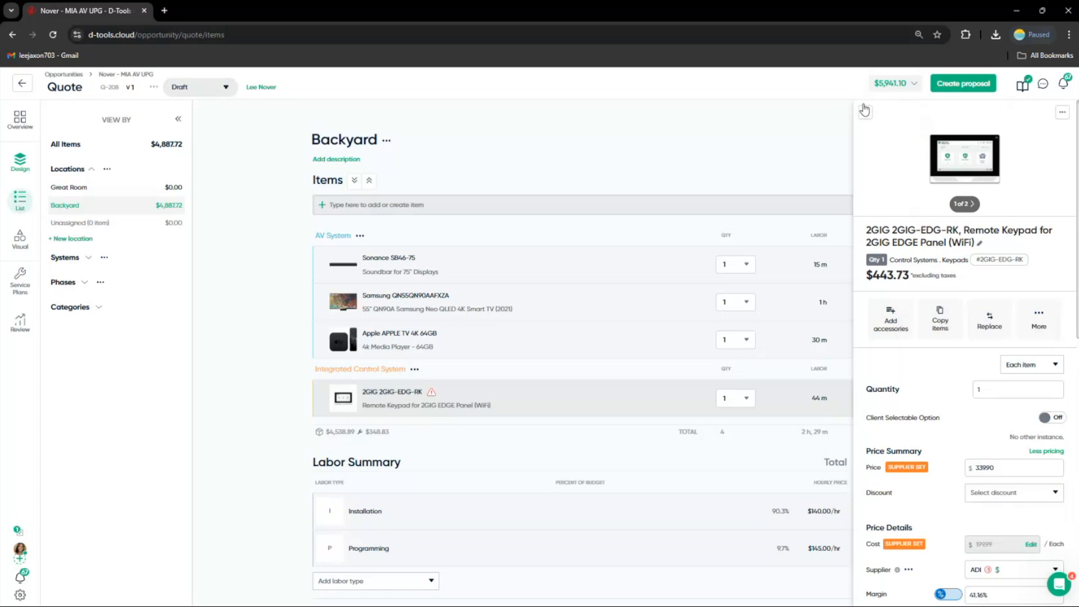
{"action": "left_click", "coordinate": [865, 111]}
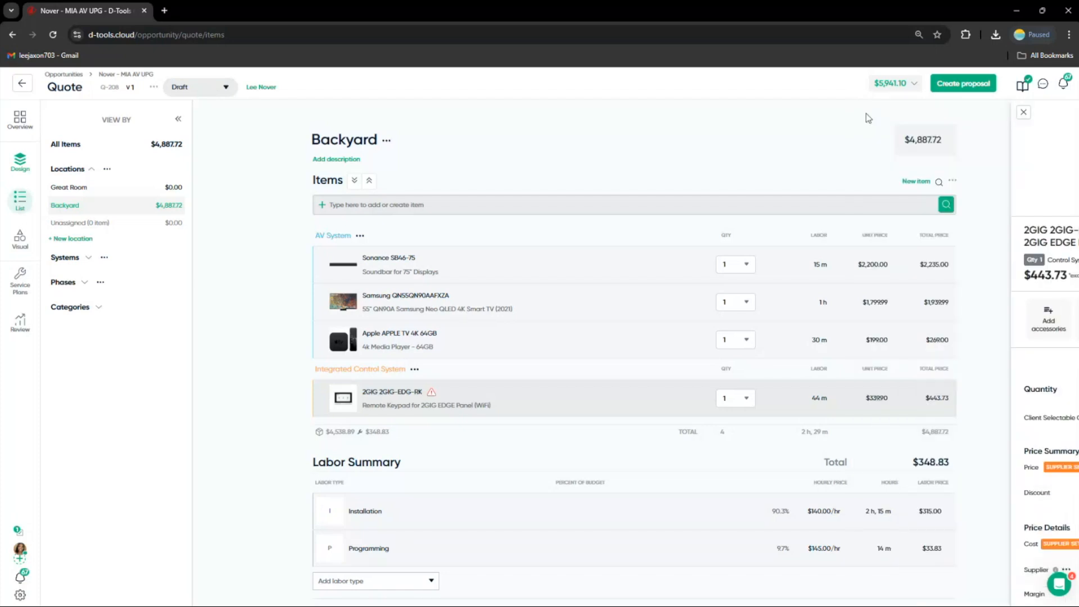
Search for install and quick-add the Installation labor item from My Catalog to the Backyard
{"action": "left_click", "coordinate": [397, 204]}
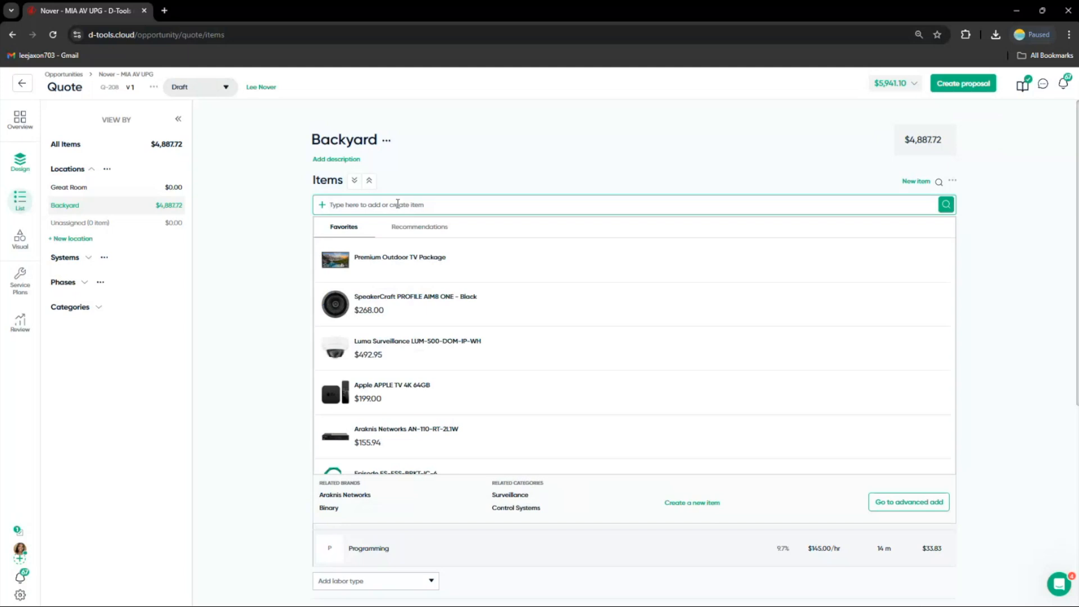
{"action": "type", "text": "install"}
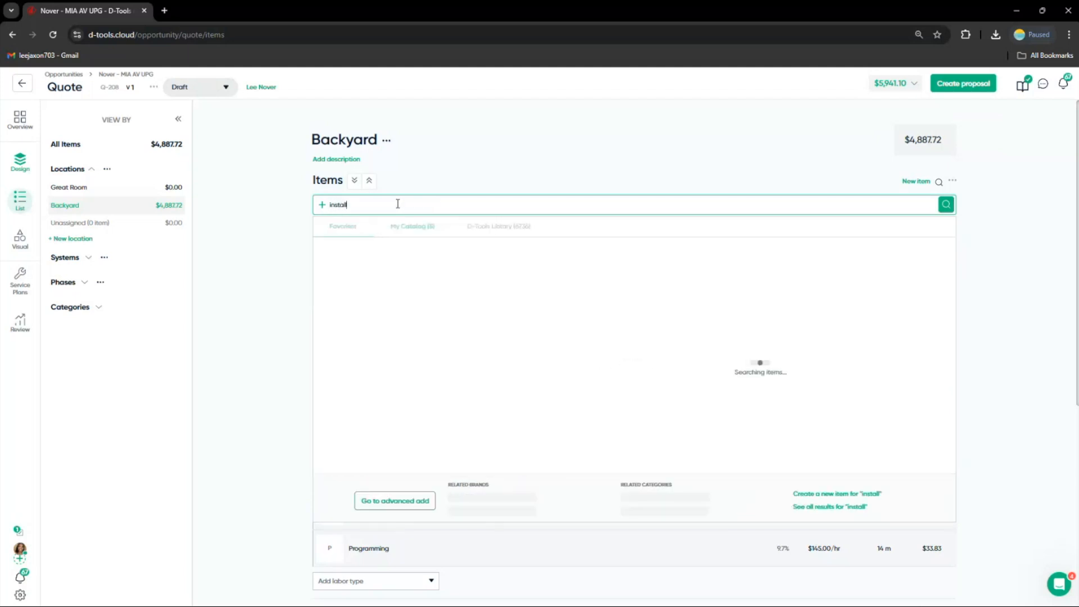
{"action": "mouse_move", "coordinate": [420, 298]}
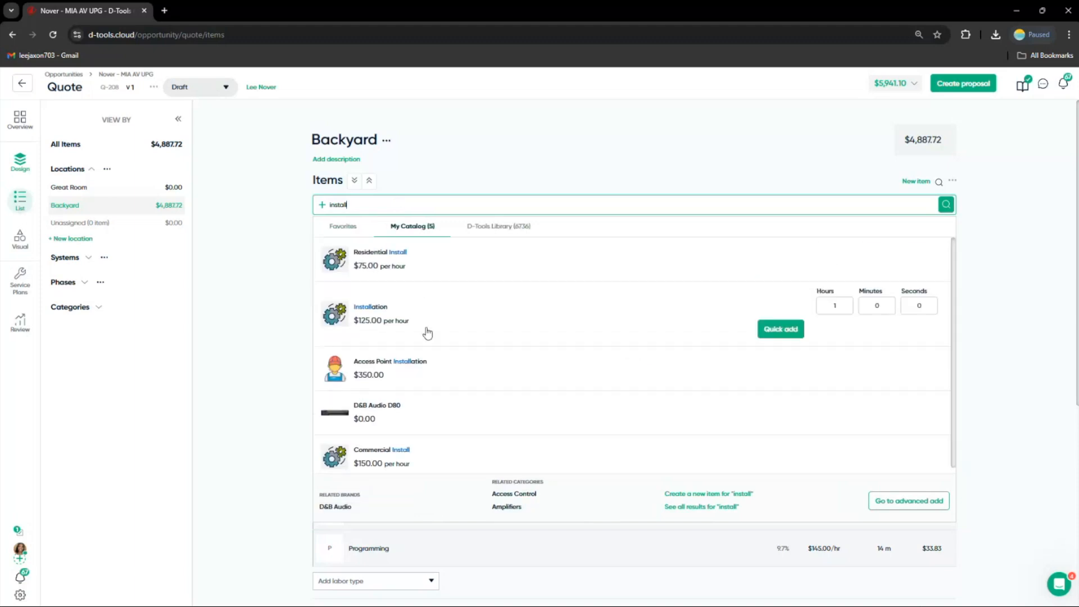
{"action": "left_click", "coordinate": [775, 337]}
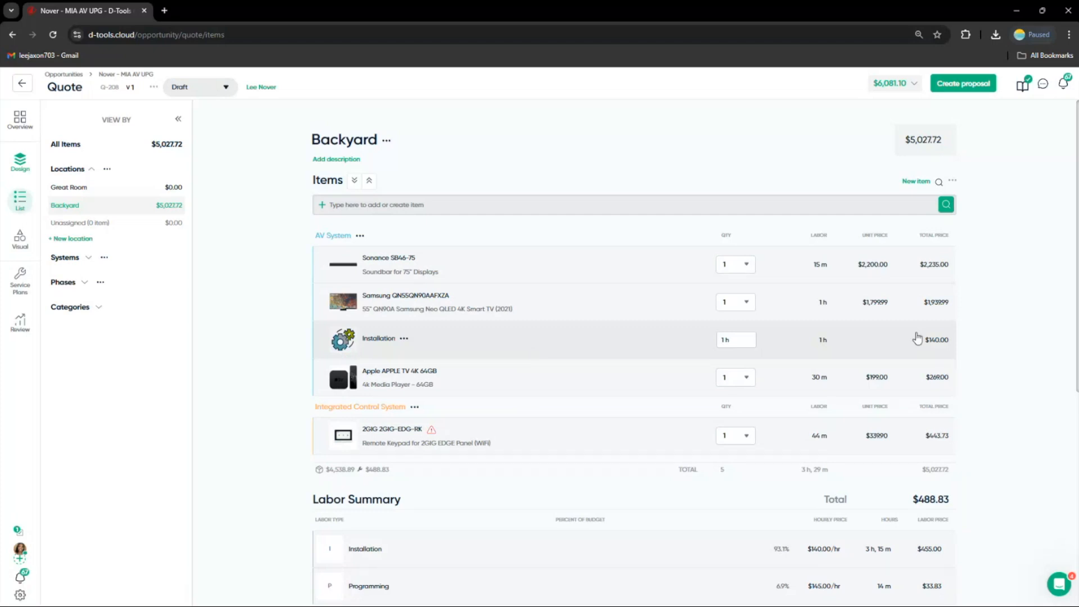
Set the Backyard Installation labor item's time to 2 hours
{"action": "left_click", "coordinate": [591, 350]}
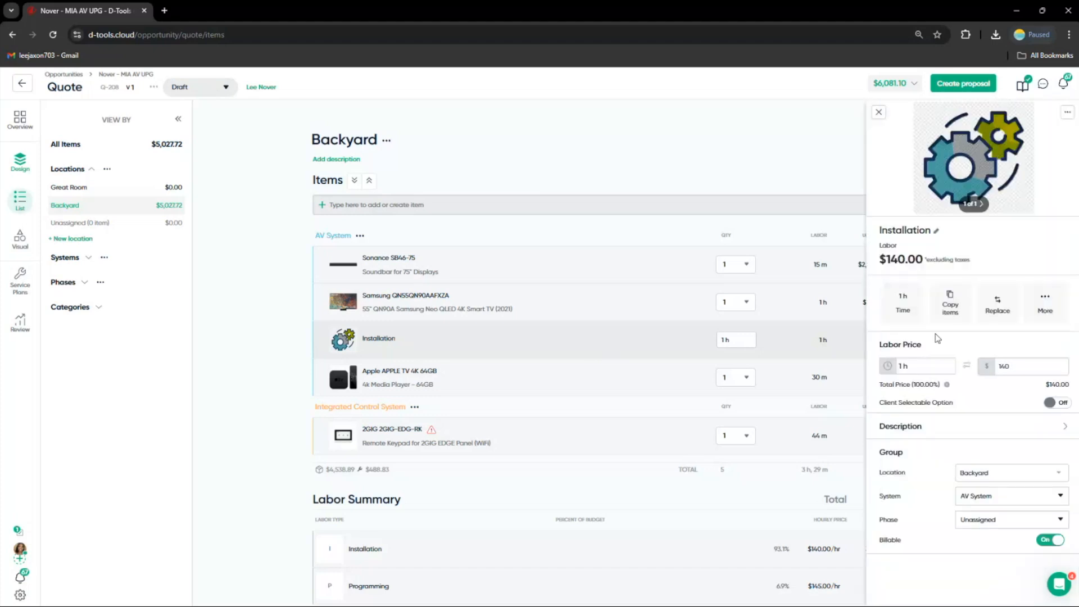
{"action": "left_click", "coordinate": [927, 372]}
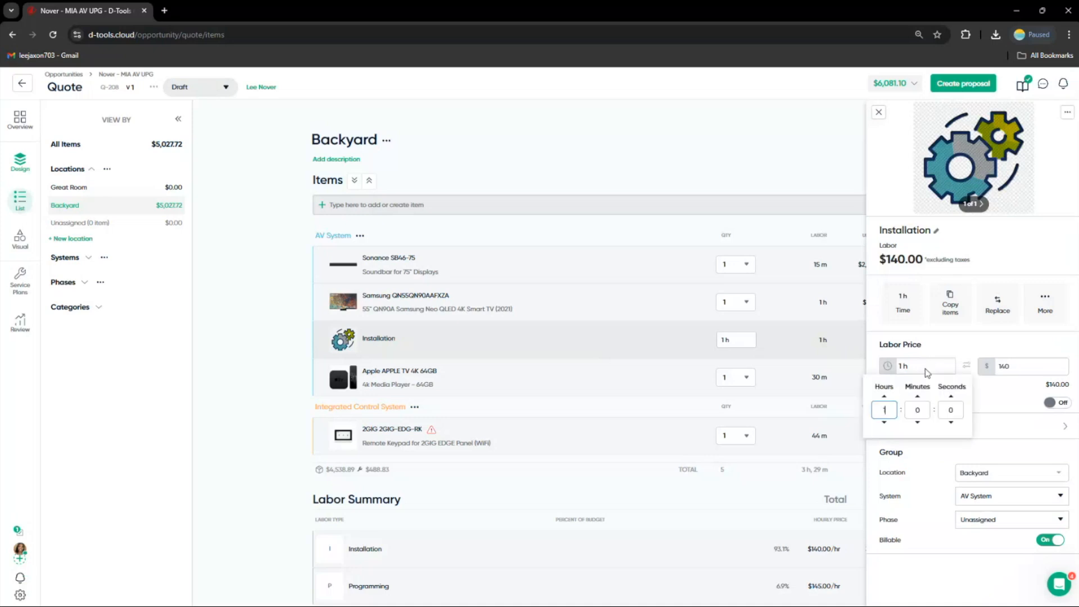
{"action": "left_click", "coordinate": [884, 397]}
{"action": "left_click", "coordinate": [959, 347]}
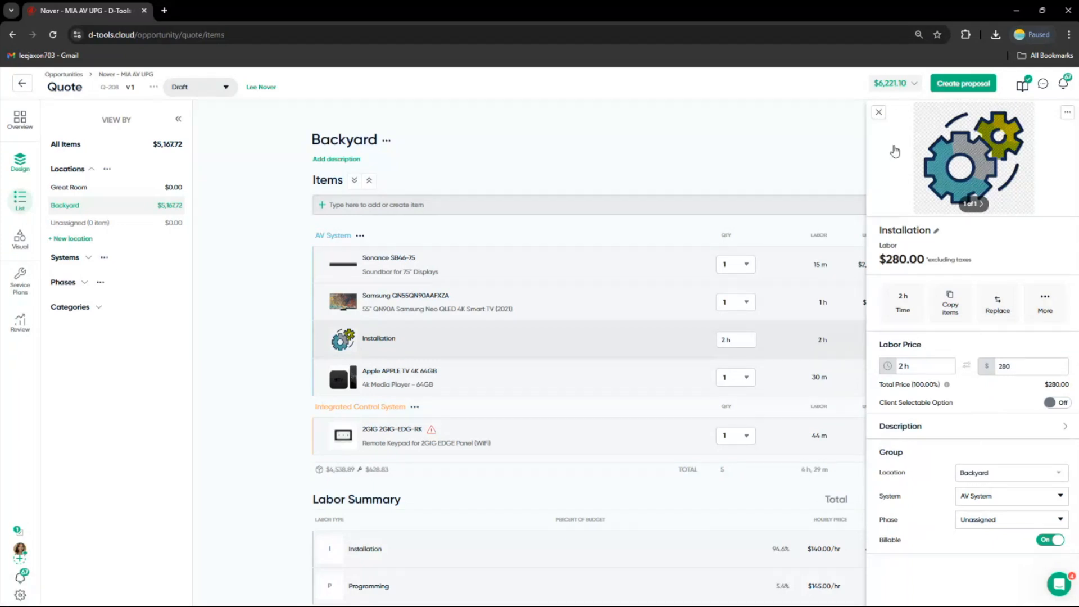
{"action": "left_click", "coordinate": [879, 112]}
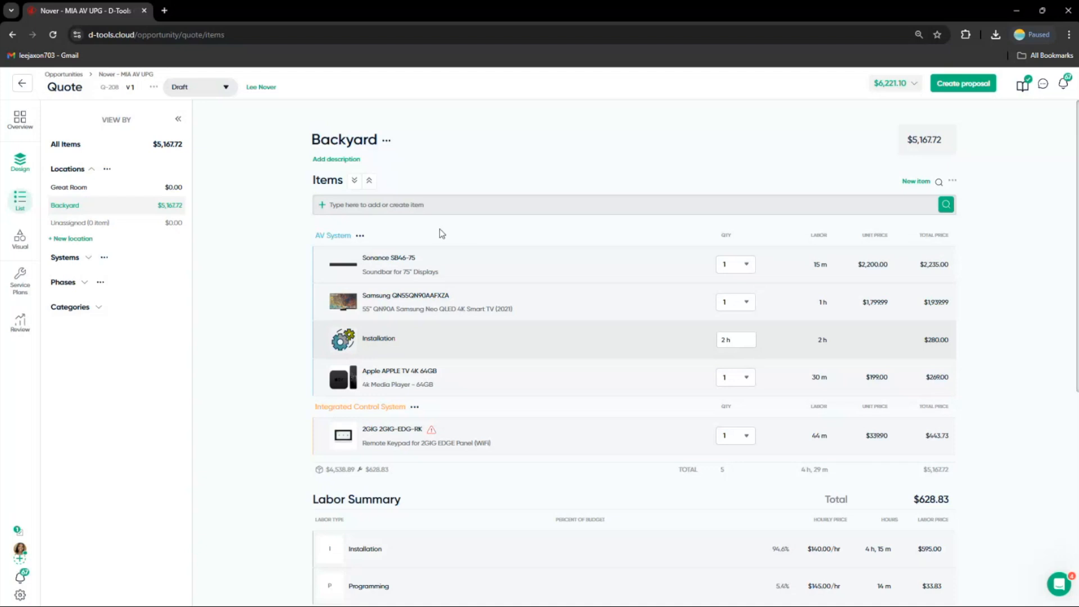
Switch to All Items and select the Sonance soundbar, Samsung TV and Apple TV together
{"action": "left_click", "coordinate": [79, 154]}
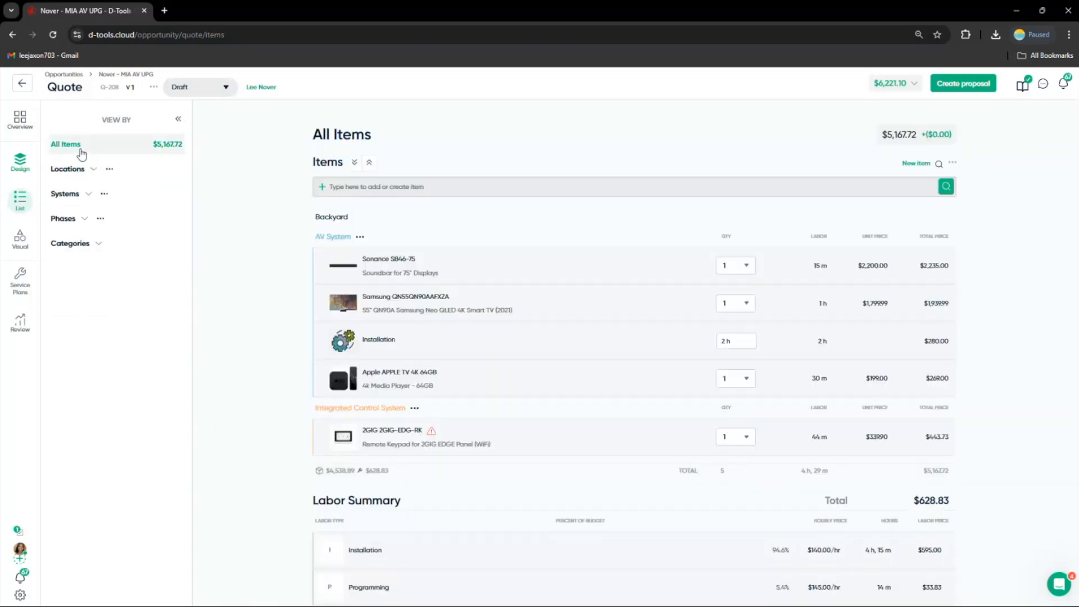
{"action": "left_click", "coordinate": [384, 274]}
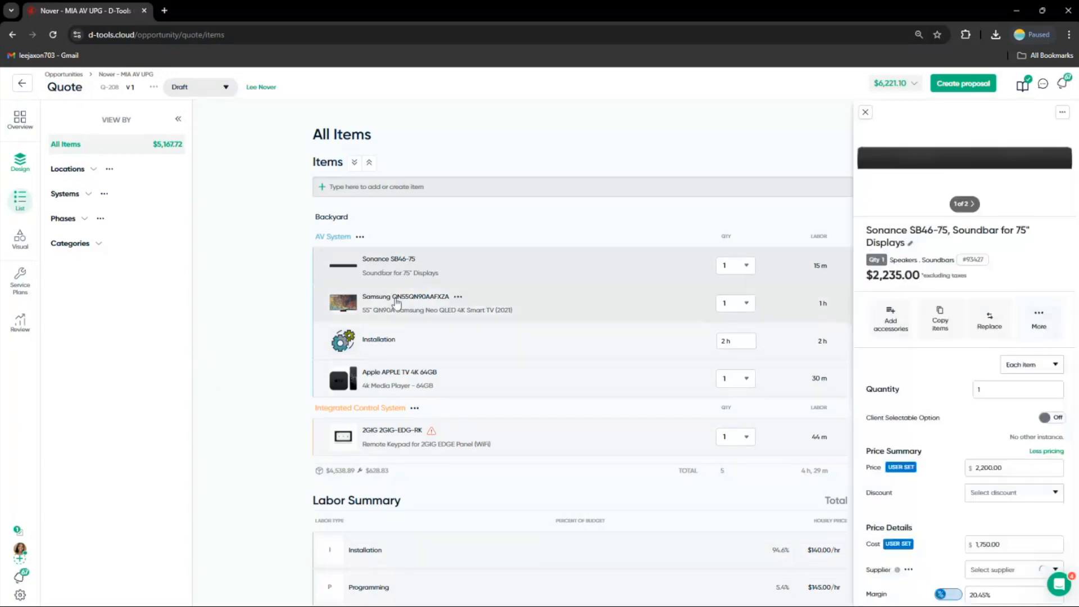
{"action": "left_click", "coordinate": [396, 304], "text": "ctrl"}
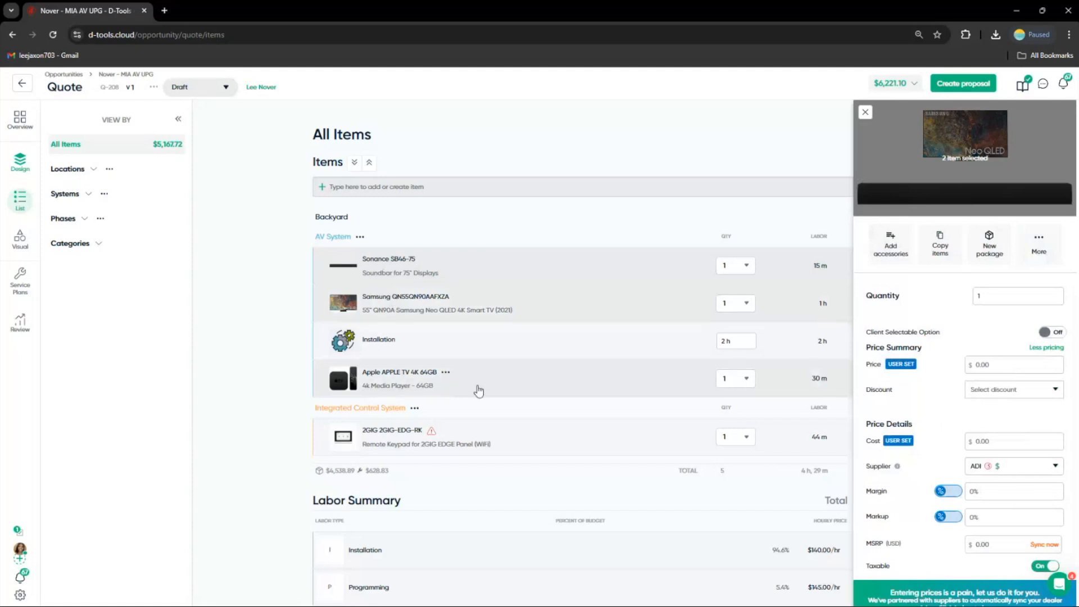
{"action": "left_click", "coordinate": [478, 390], "text": "ctrl"}
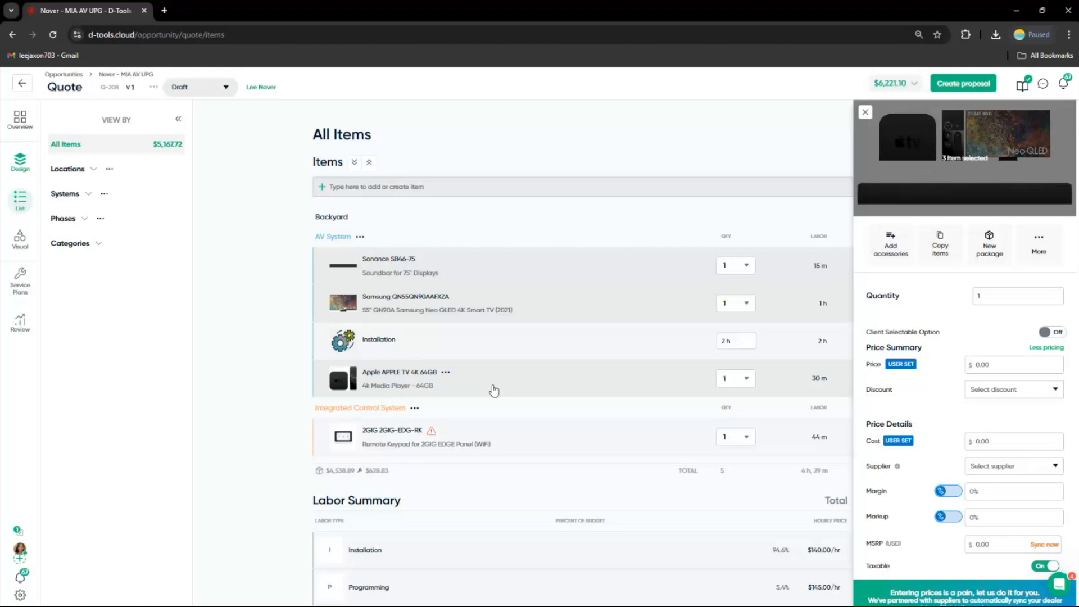
Set the margin of the three selected items to 40%
{"action": "scroll", "coordinate": [987, 379], "scroll_direction": "down", "scroll_amount": 2}
{"action": "left_click", "coordinate": [987, 379]}
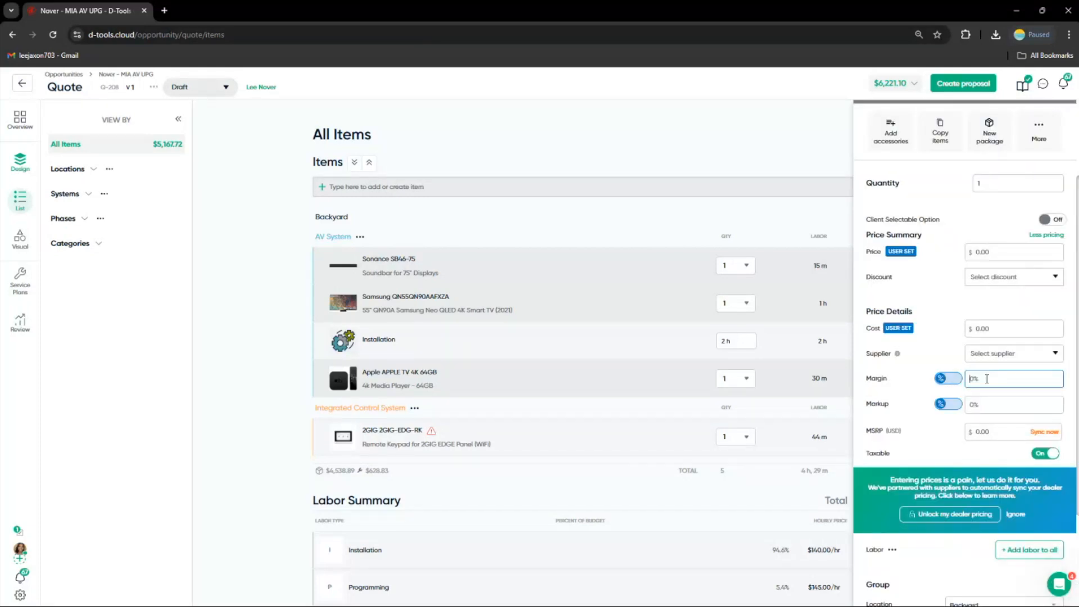
{"action": "double_click", "coordinate": [986, 379]}
{"action": "double_click", "coordinate": [986, 379]}
{"action": "left_click", "coordinate": [975, 378]}
{"action": "key", "text": "BackSpace"}
{"action": "type", "text": "4"}
{"action": "key", "text": "BackSpace"}
{"action": "type", "text": "0"}
{"action": "type", "text": "4"}
{"action": "left_click", "coordinate": [979, 314]}
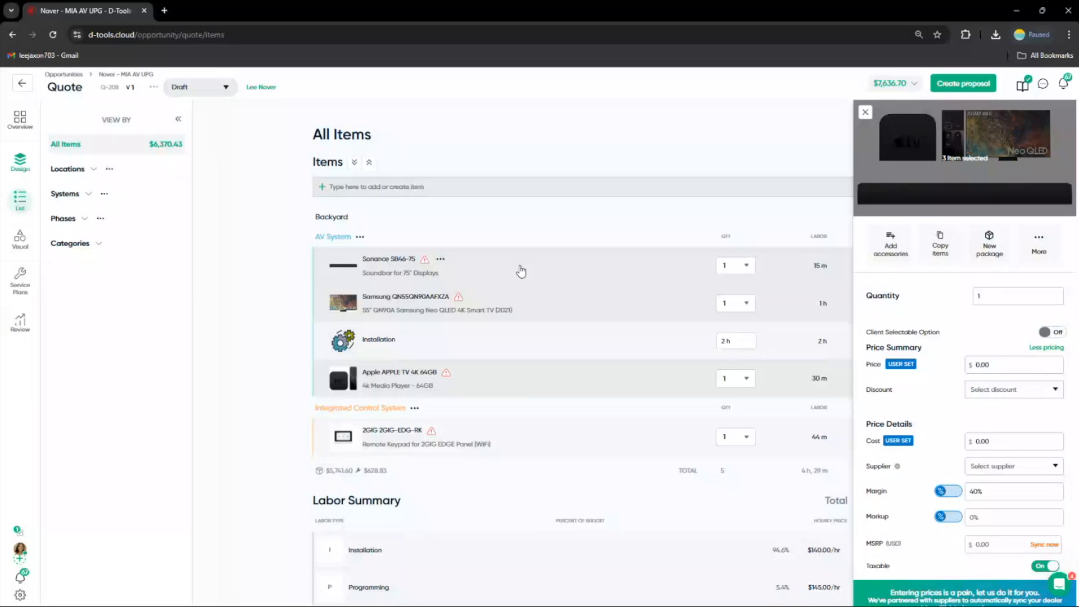
Bundle the selected items into a fixed-price $6,000 package named Samsung Standard and expand its contents
{"action": "left_click", "coordinate": [991, 248]}
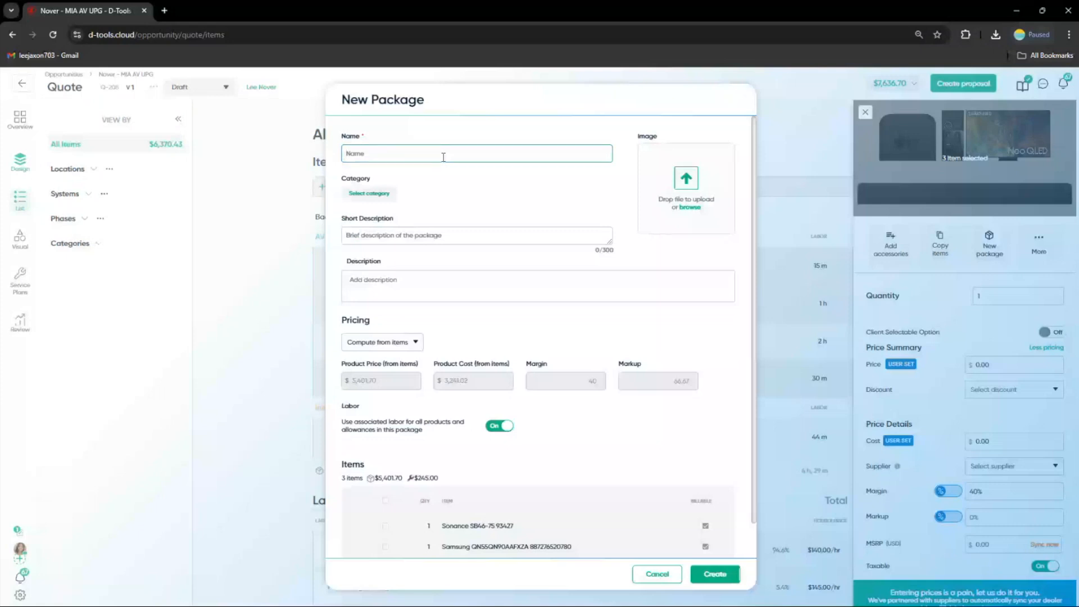
{"action": "type", "text": "Samsung Stor"}
{"action": "type", "text": "dard"}
{"action": "scroll", "coordinate": [413, 315], "scroll_direction": "down", "scroll_amount": 1}
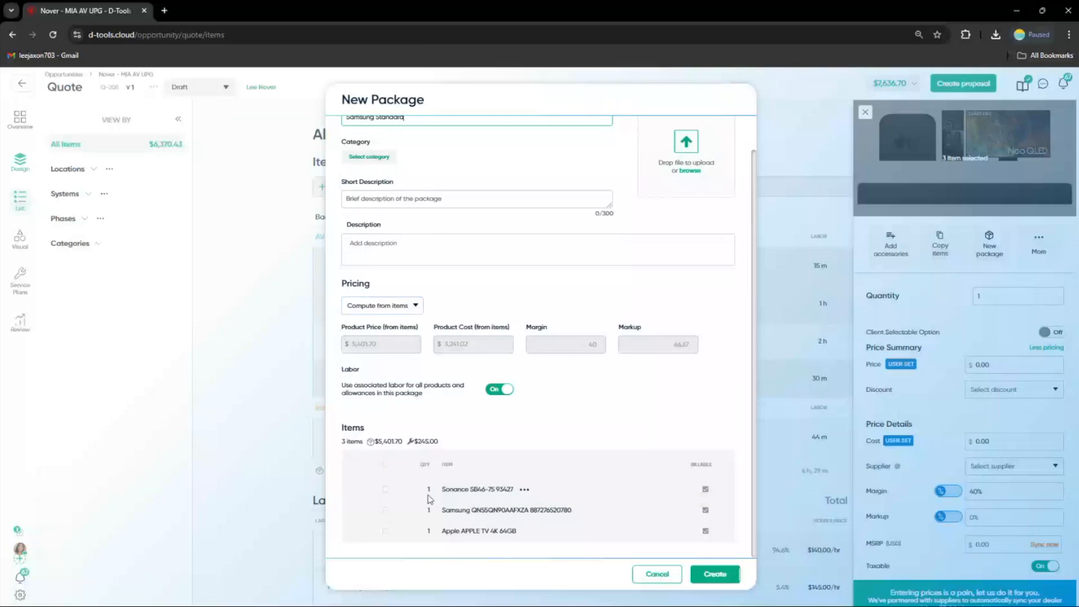
{"action": "left_click", "coordinate": [418, 316]}
{"action": "left_click", "coordinate": [392, 358]}
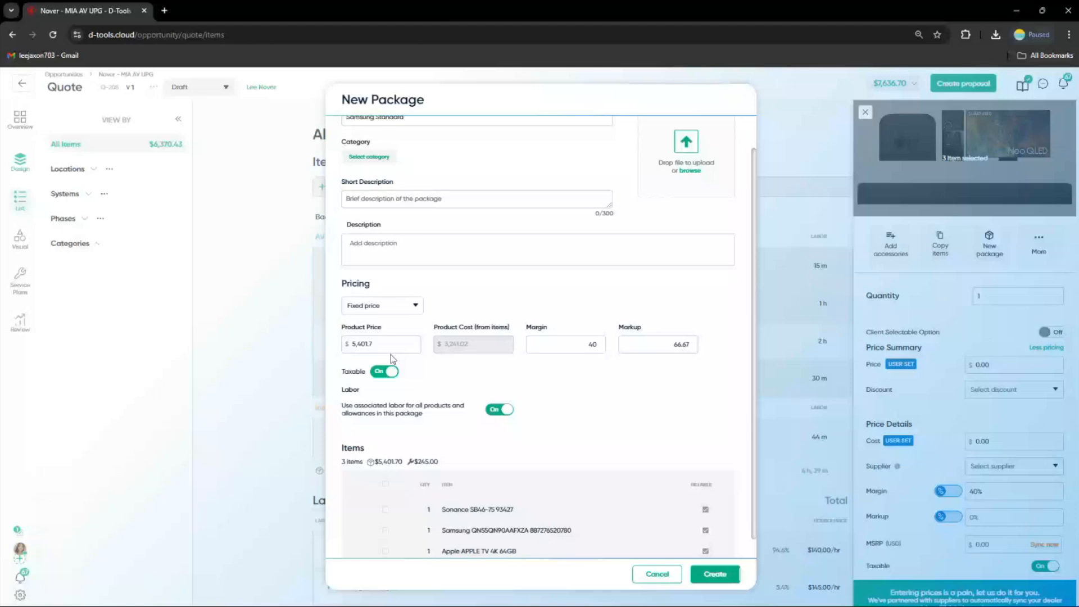
{"action": "left_click_drag", "start_coordinate": [387, 347], "coordinate": [347, 363]}
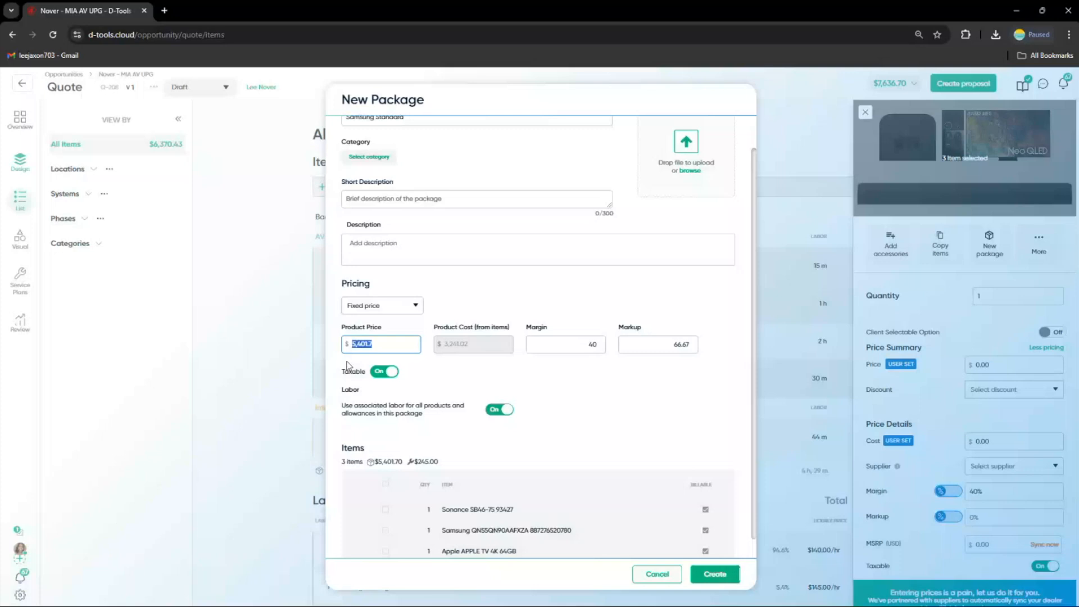
{"action": "type", "text": "6000"}
{"action": "scroll", "coordinate": [628, 458], "scroll_direction": "down", "scroll_amount": 1}
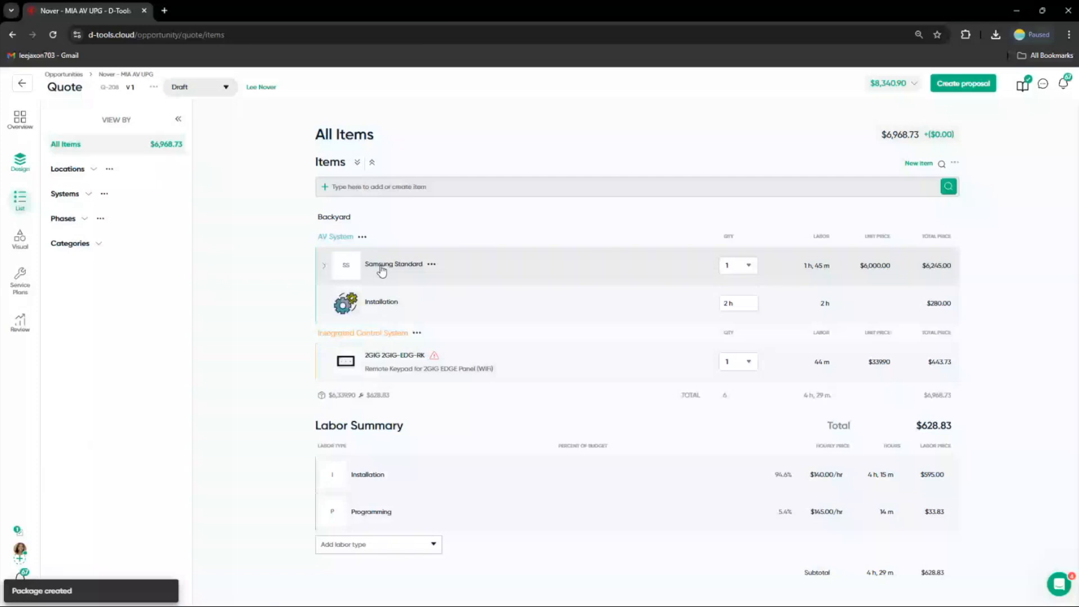
{"action": "left_click", "coordinate": [382, 271]}
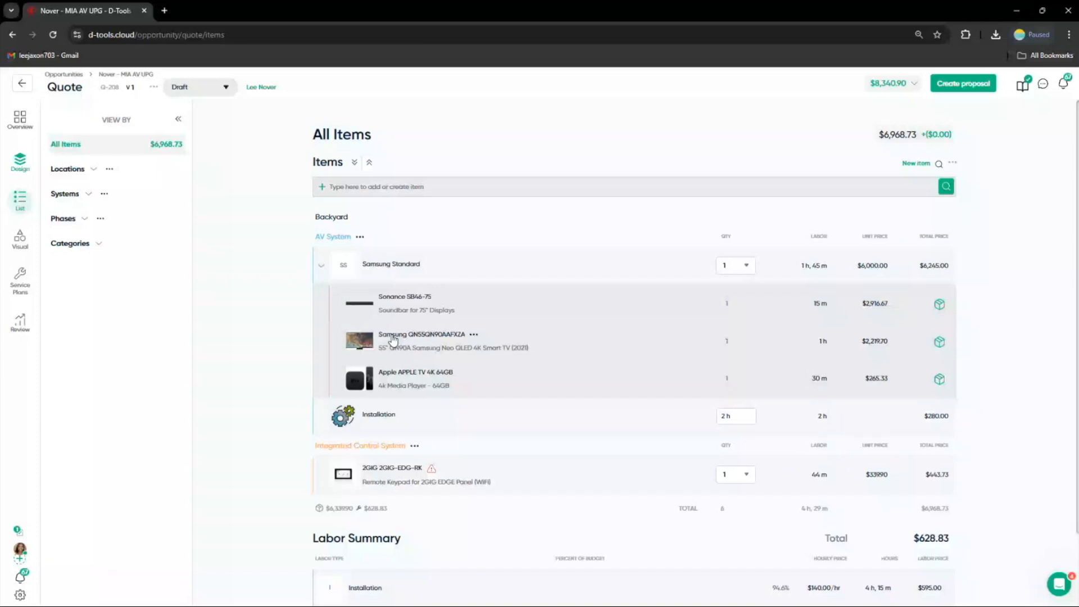
Move the Samsung Standard package with its installation labor and the 2GIG keypad from the Backyard to the Great Room location
{"action": "left_click", "coordinate": [83, 170]}
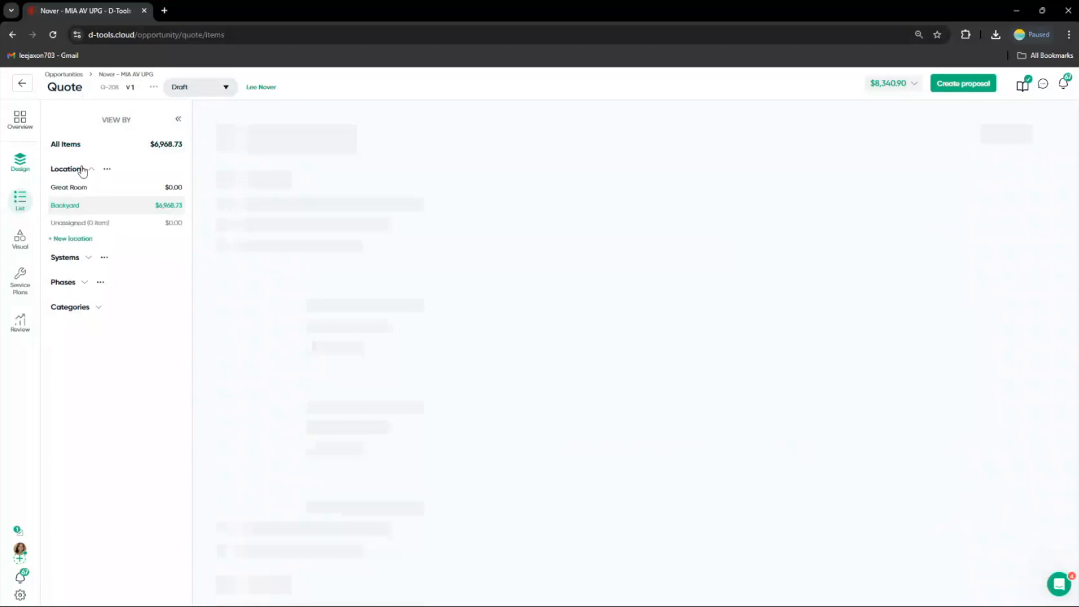
{"action": "left_click", "coordinate": [70, 190]}
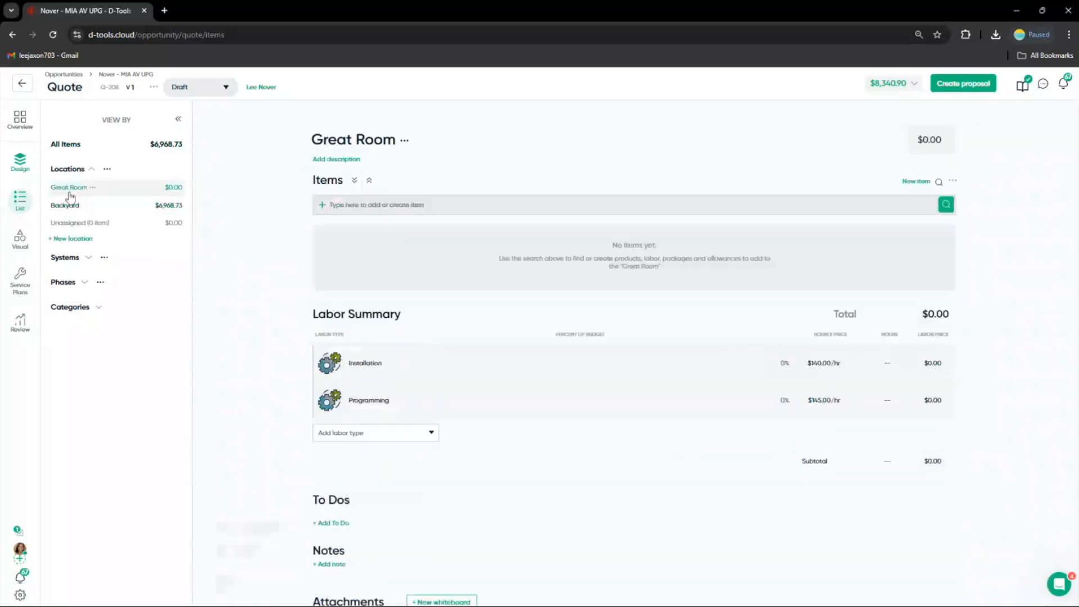
{"action": "left_click", "coordinate": [70, 205]}
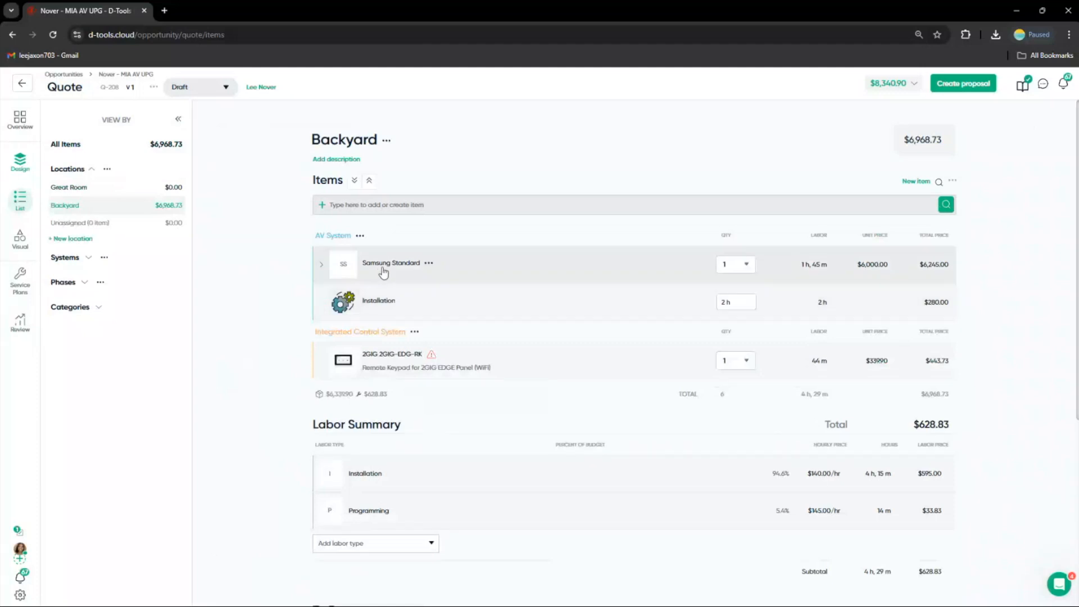
{"action": "left_click_drag", "start_coordinate": [383, 272], "coordinate": [78, 195]}
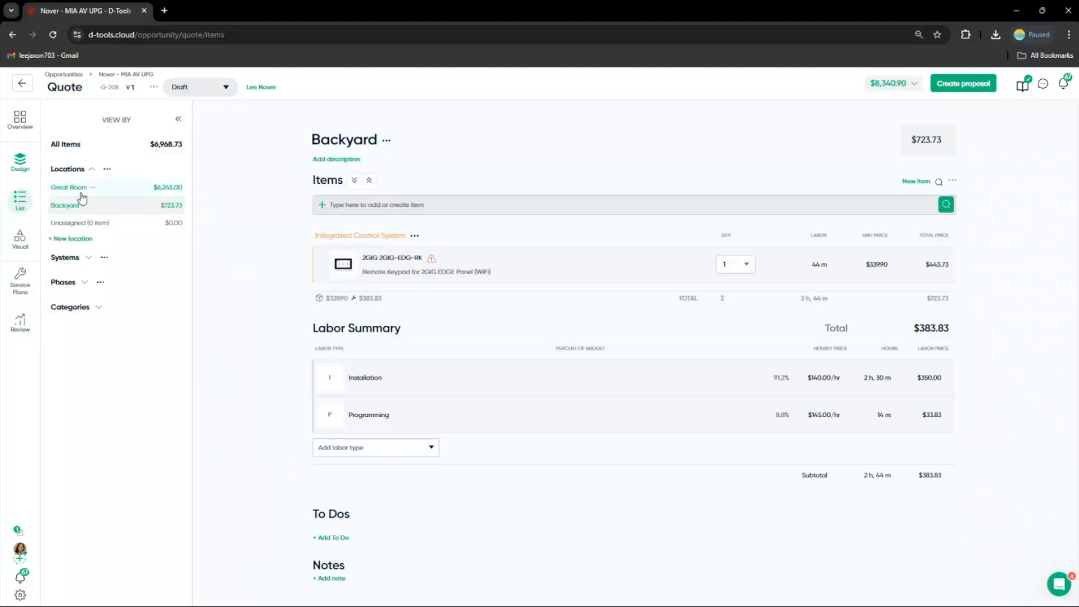
{"action": "left_click_drag", "start_coordinate": [362, 254], "coordinate": [90, 188]}
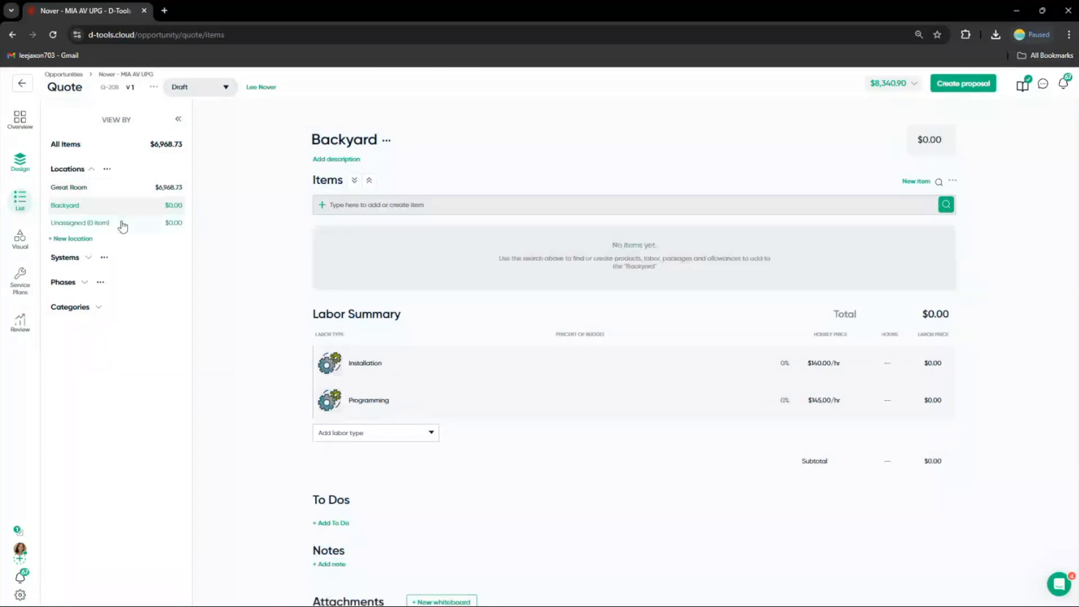
Add two Luma Surveillance LUM-500-TUR-IP-BL turret cameras to the Backyard location
{"action": "left_click", "coordinate": [375, 207]}
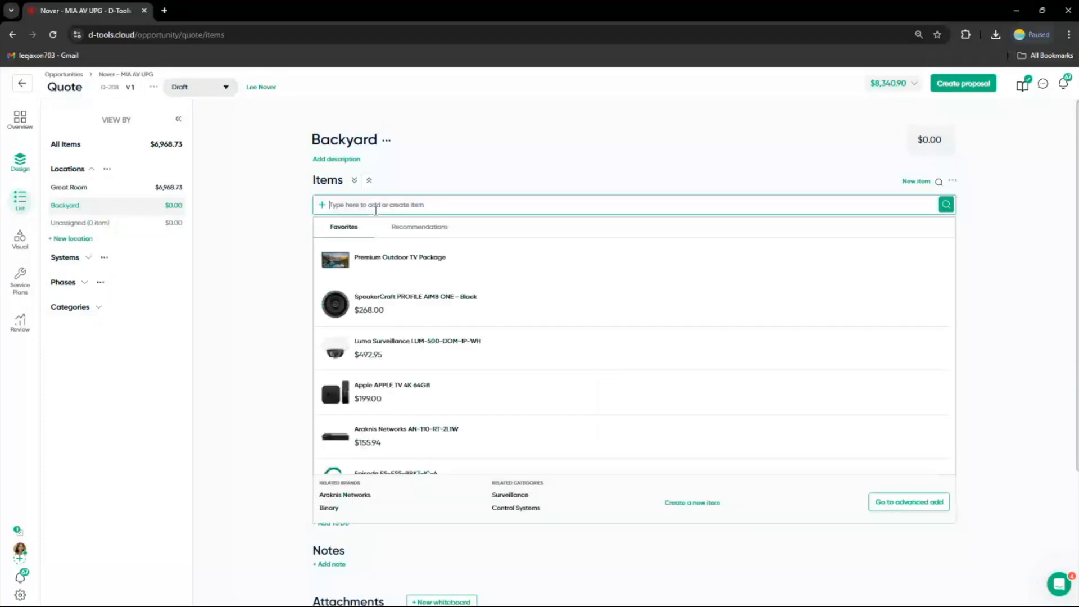
{"action": "type", "text": "cam"}
{"action": "key", "text": "BackSpace"}
{"action": "key", "text": "BackSpace"}
{"action": "key", "text": "BackSpace"}
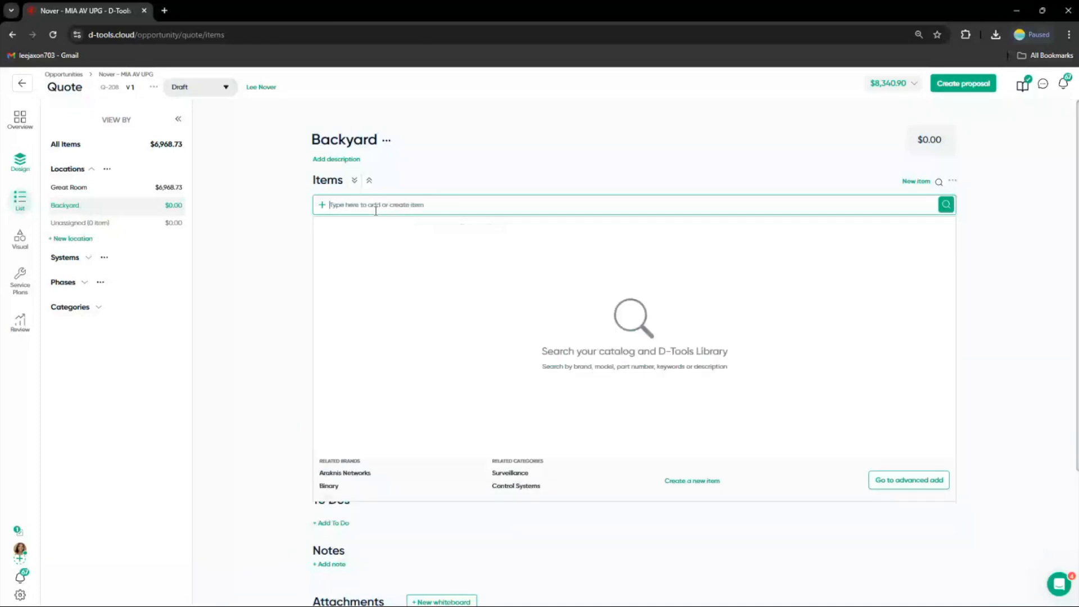
{"action": "type", "text": "lum"}
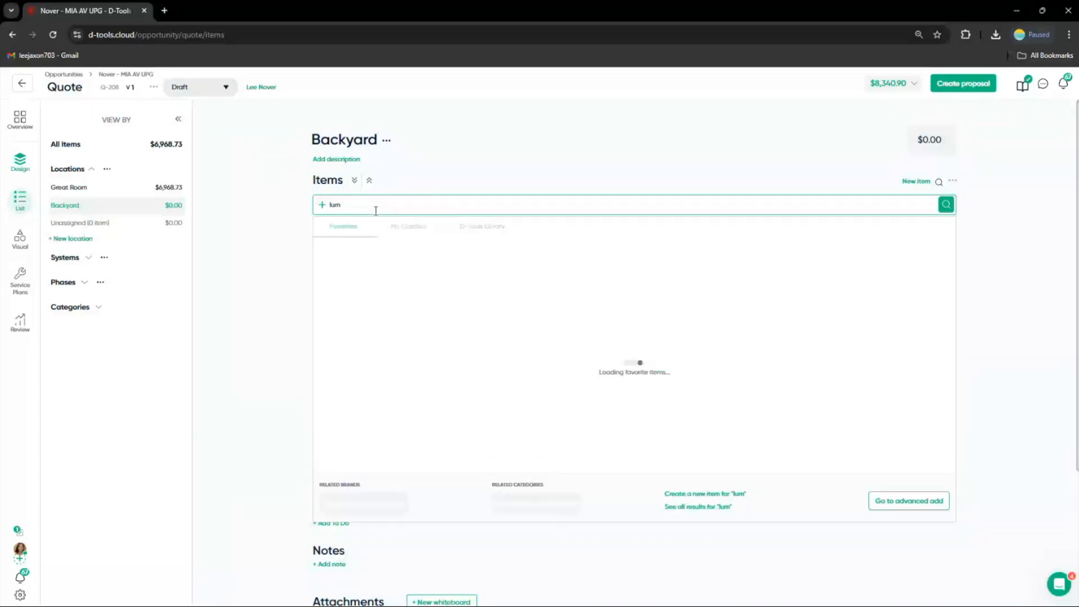
{"action": "type", "text": " 0"}
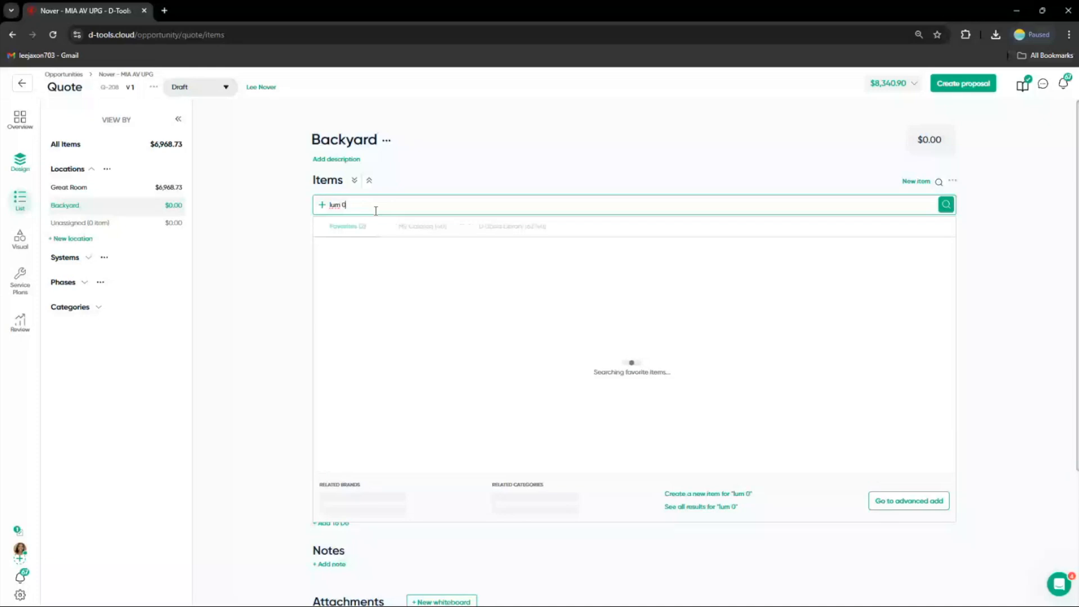
{"action": "key", "text": "BackSpace"}
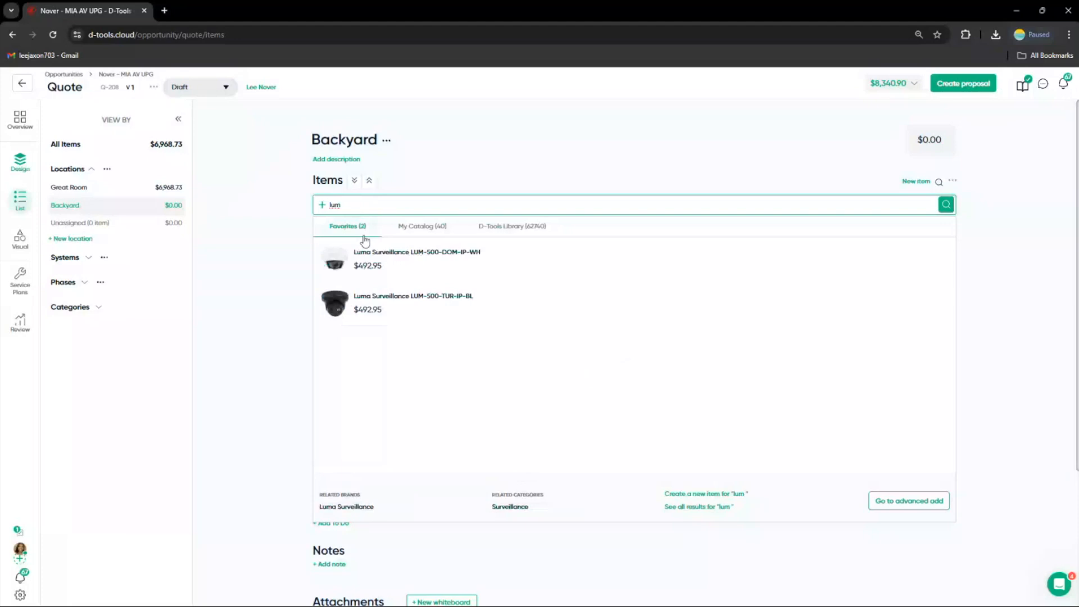
{"action": "left_click", "coordinate": [744, 309]}
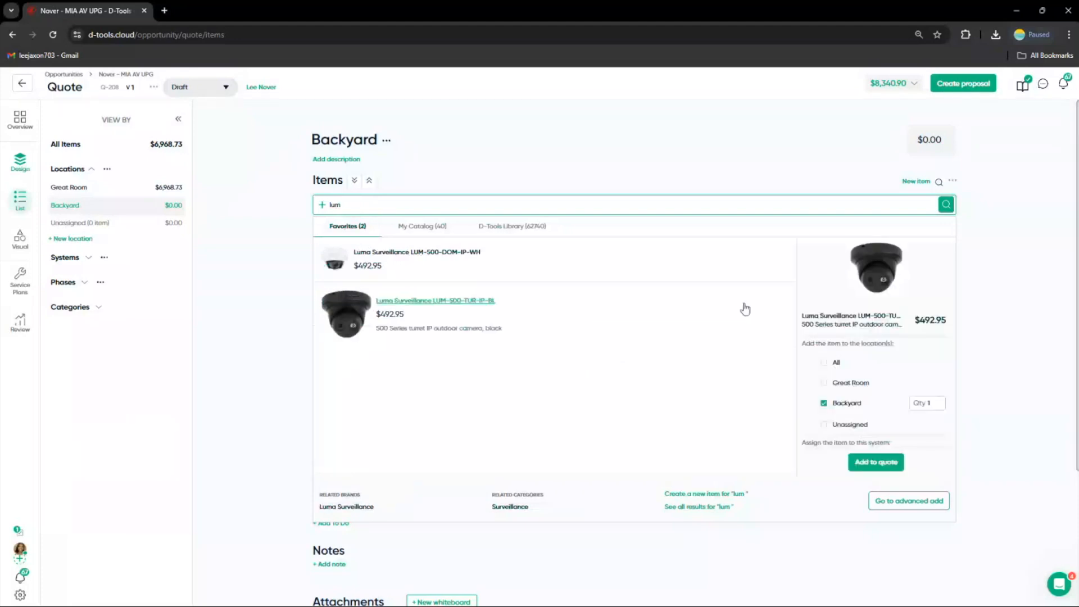
{"action": "double_click", "coordinate": [929, 403]}
{"action": "type", "text": "2"}
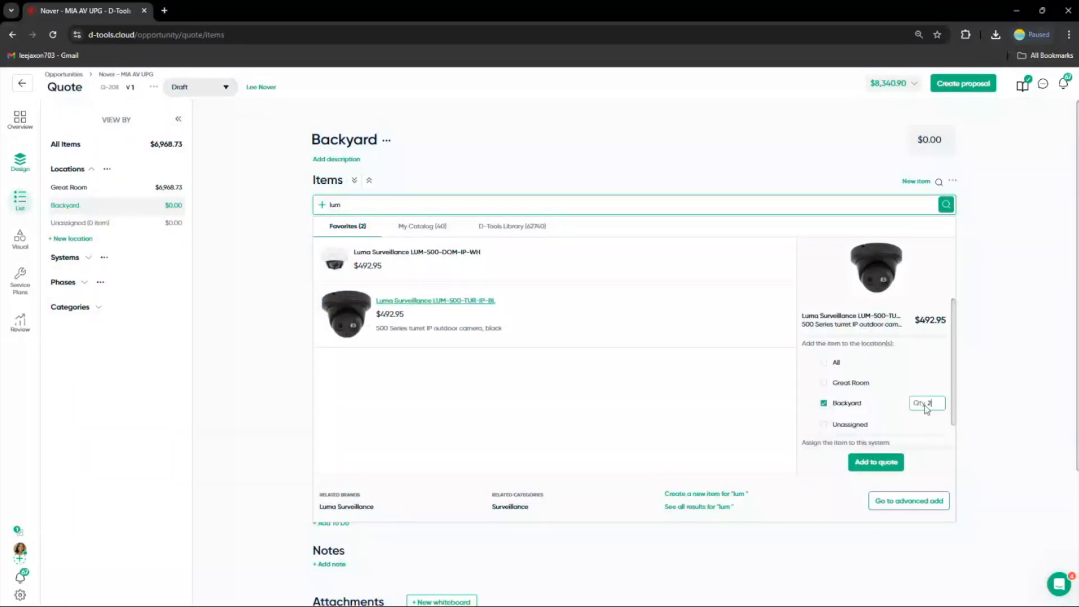
{"action": "left_click", "coordinate": [897, 463]}
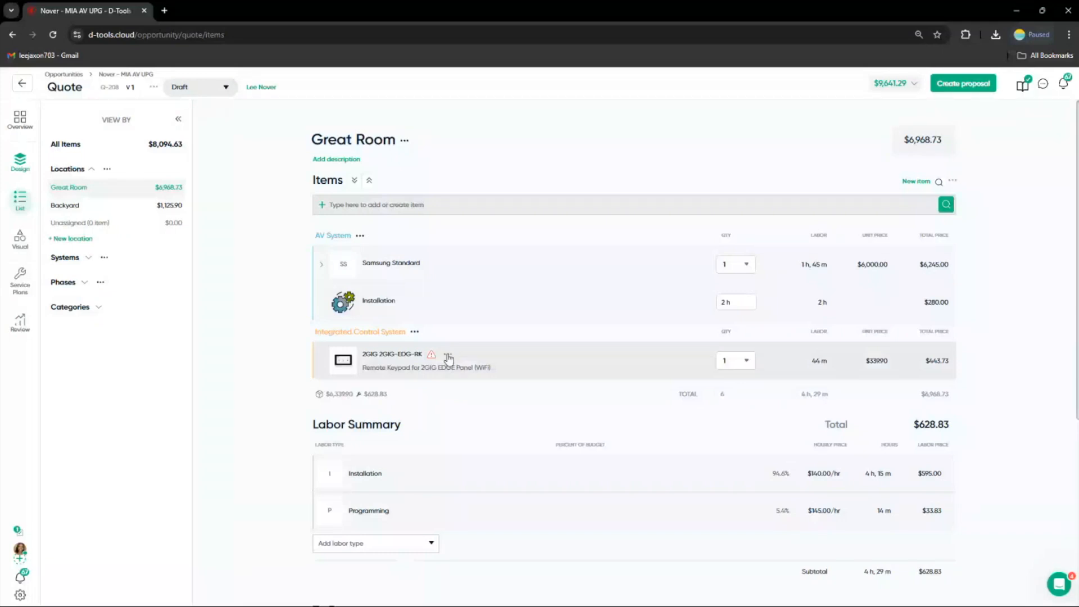
Start a new alternate set for the 2GIG keypad in the Great Room and name it Keypads
{"action": "left_click", "coordinate": [448, 357]}
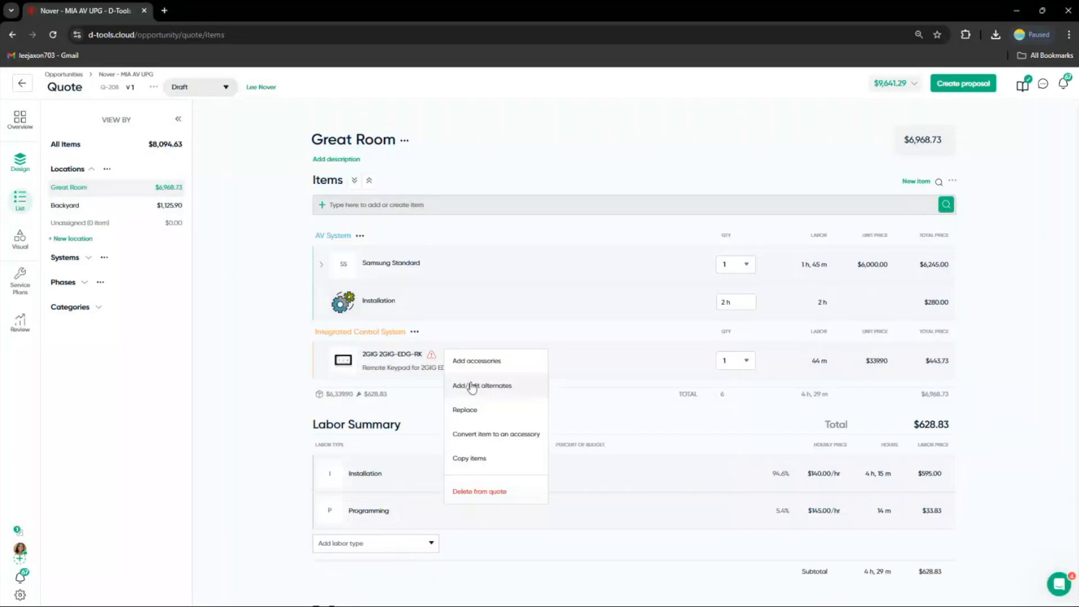
{"action": "left_click", "coordinate": [472, 386]}
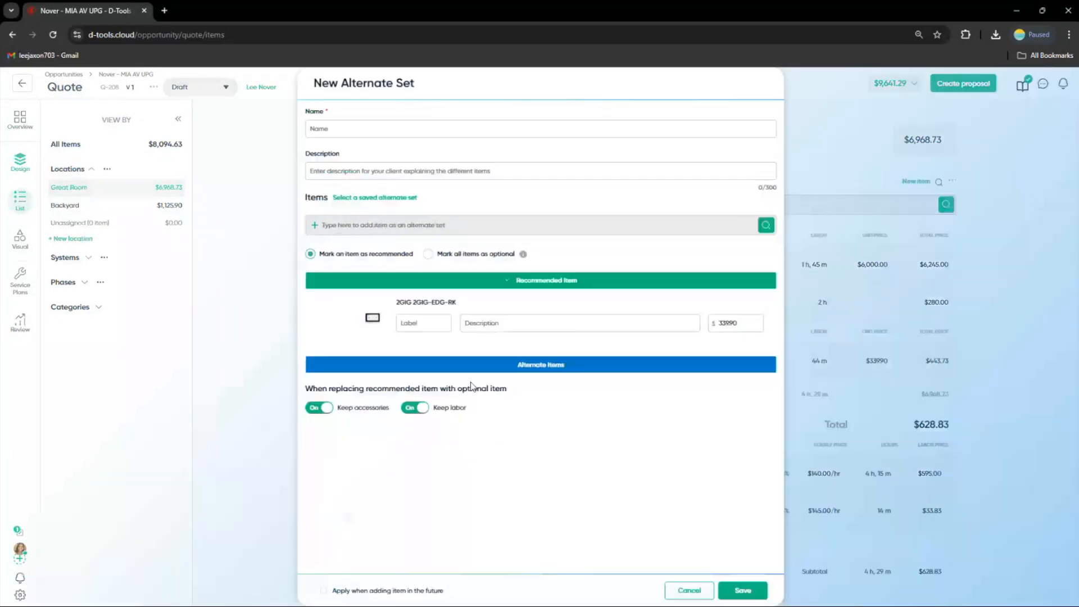
{"action": "left_click", "coordinate": [328, 130]}
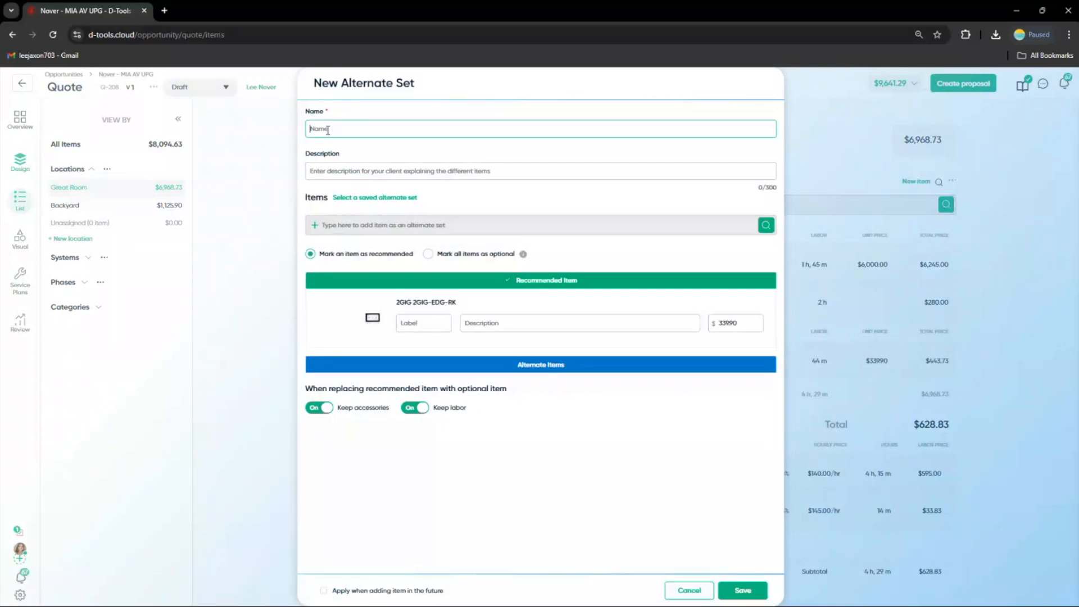
{"action": "type", "text": "Key pads"}
Add the URC TKP-8600 touch screen from the catalog as an alternate item in the set
{"action": "left_click", "coordinate": [348, 235]}
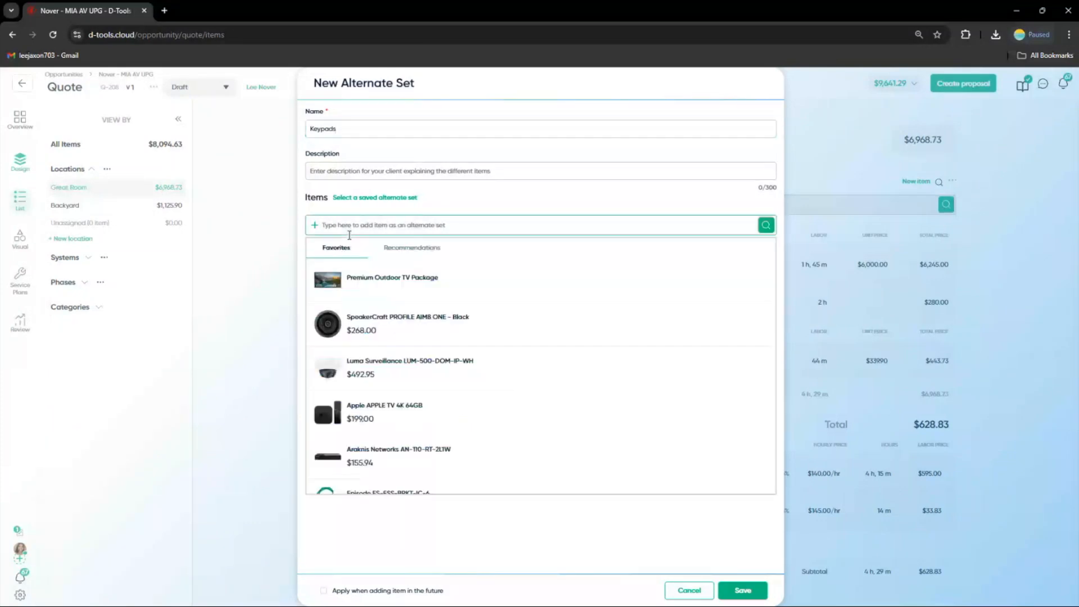
{"action": "type", "text": "urc"}
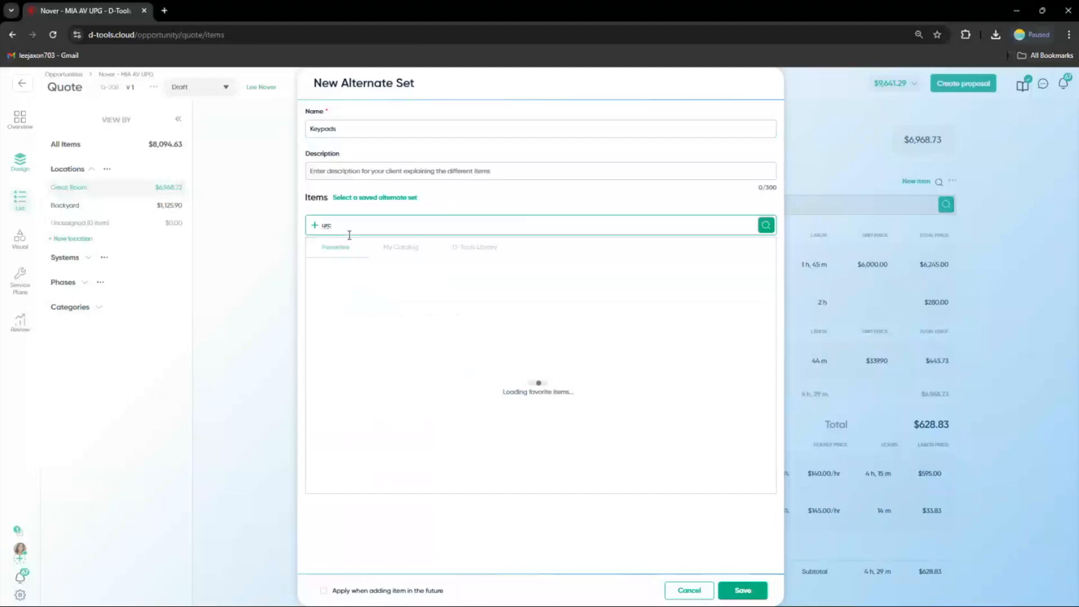
{"action": "type", "text": " tkp"}
{"action": "left_click", "coordinate": [397, 251]}
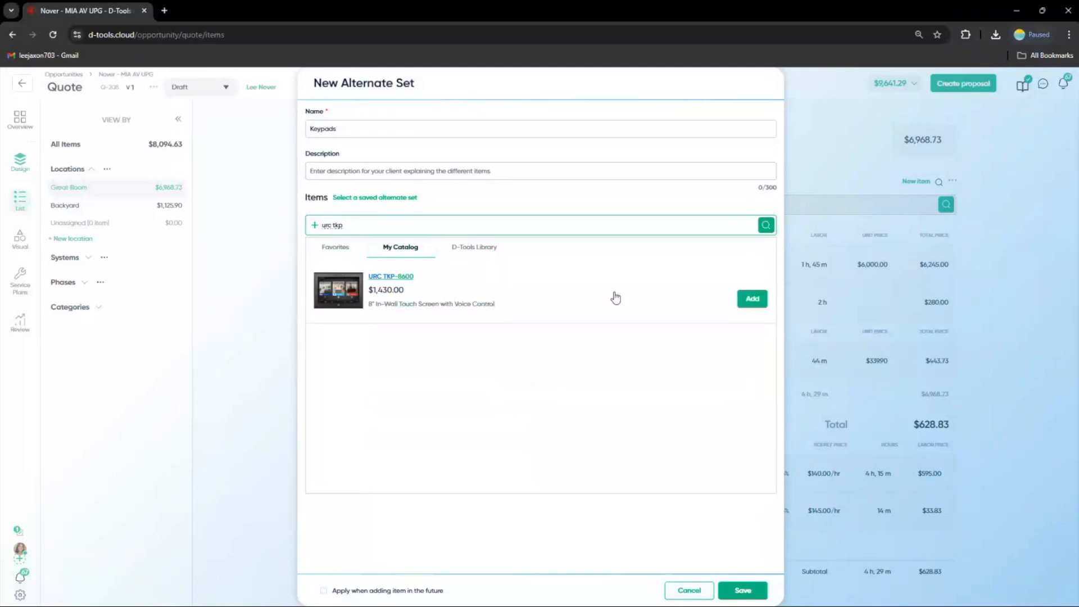
{"action": "left_click", "coordinate": [752, 299]}
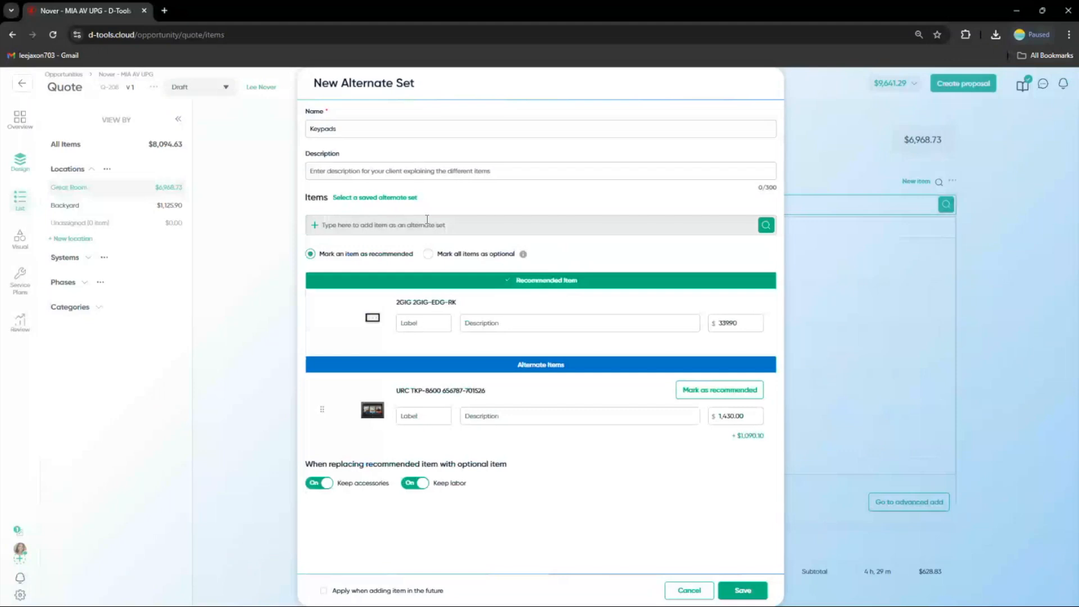
Add the Control4 C4-WALL10-1-BL as a second alternate and mark the URC TKP-8600 as the recommended item
{"action": "left_click", "coordinate": [427, 220]}
{"action": "type", "text": "cont"}
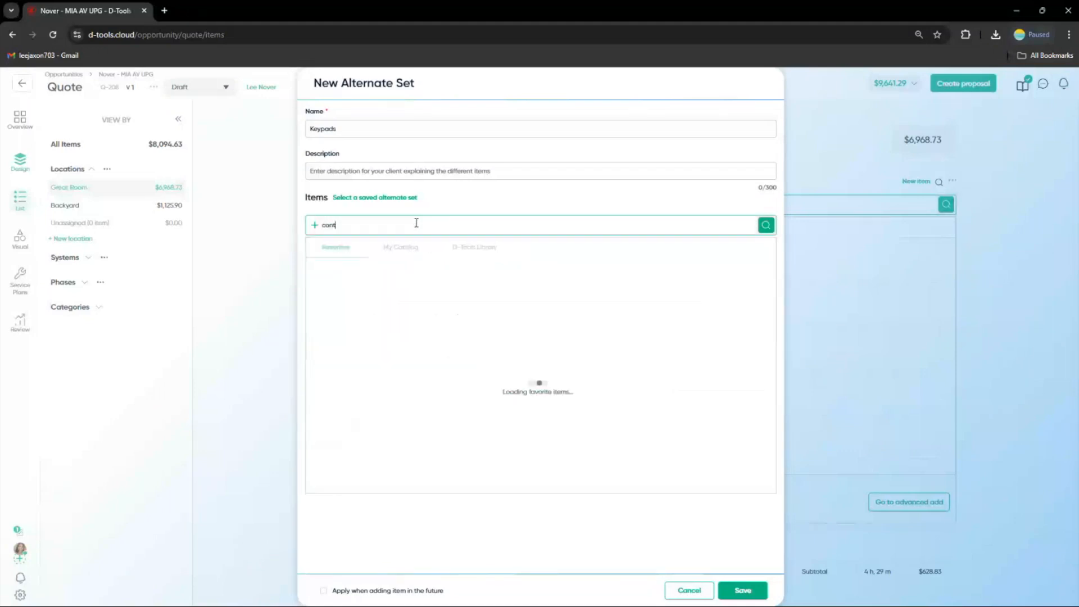
{"action": "type", "text": "rol4 c4"}
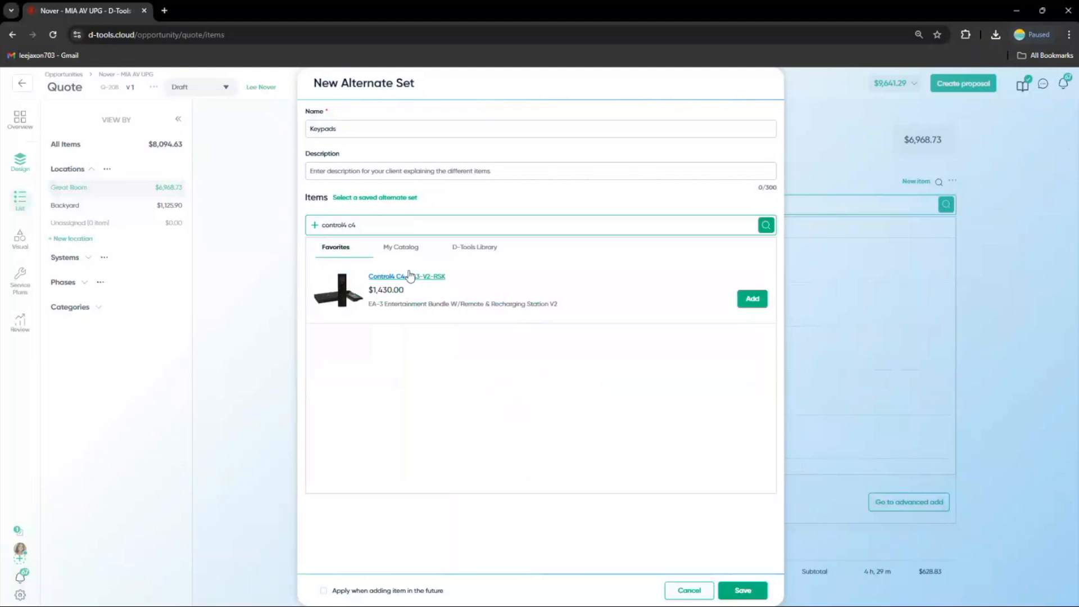
{"action": "left_click", "coordinate": [409, 252]}
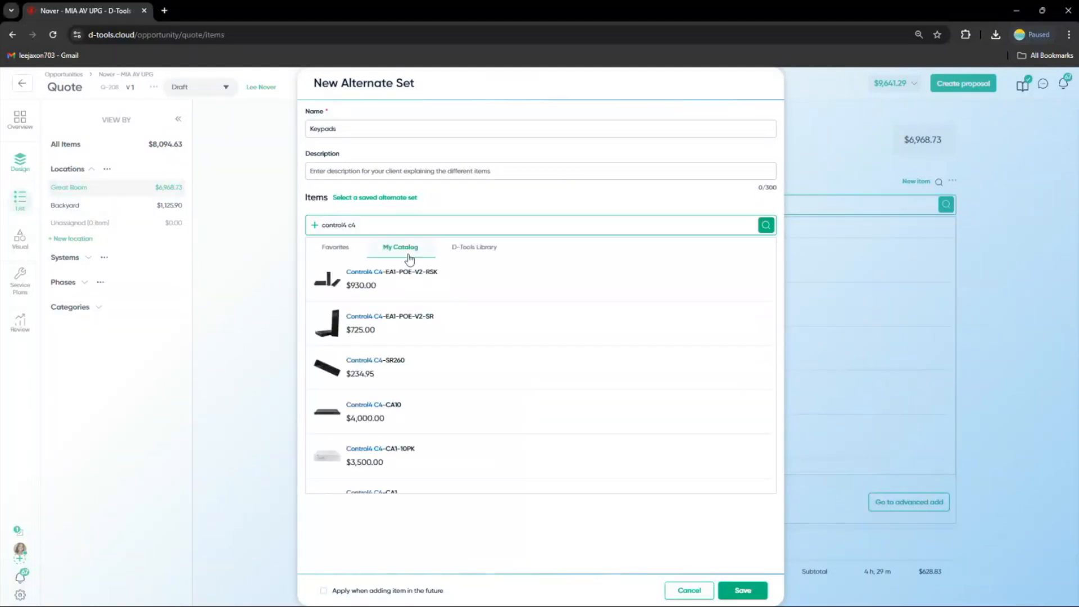
{"action": "scroll", "coordinate": [422, 326], "scroll_direction": "down", "scroll_amount": 5}
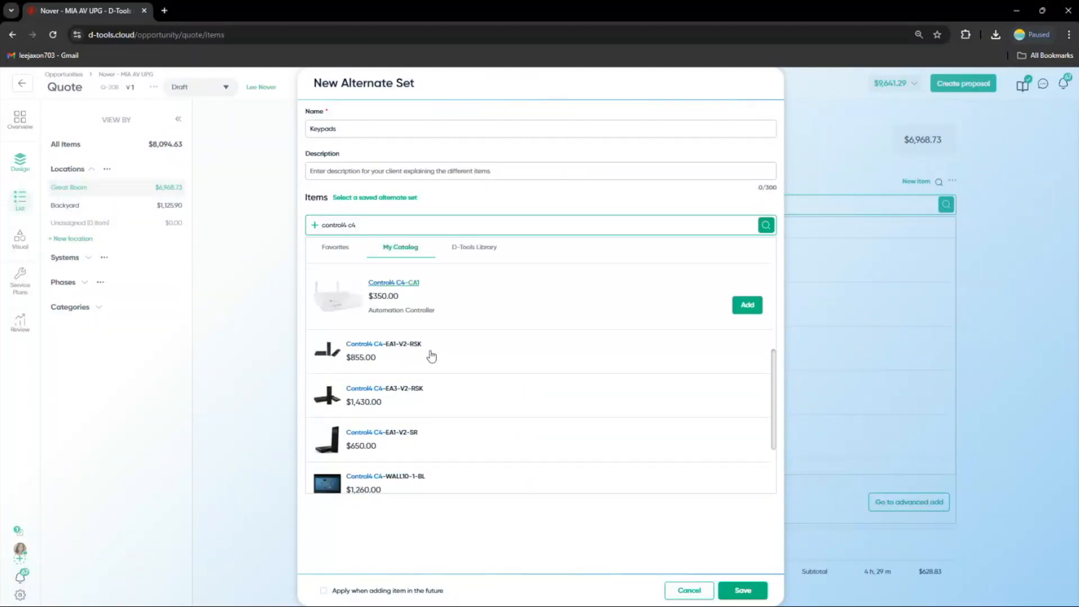
{"action": "left_click", "coordinate": [746, 437]}
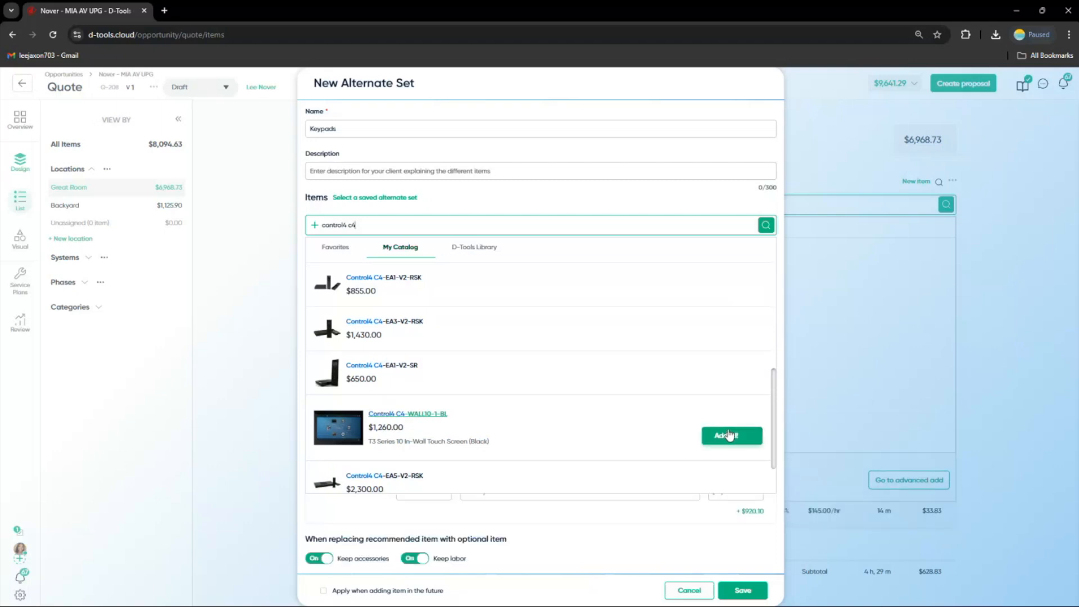
{"action": "left_click", "coordinate": [589, 204]}
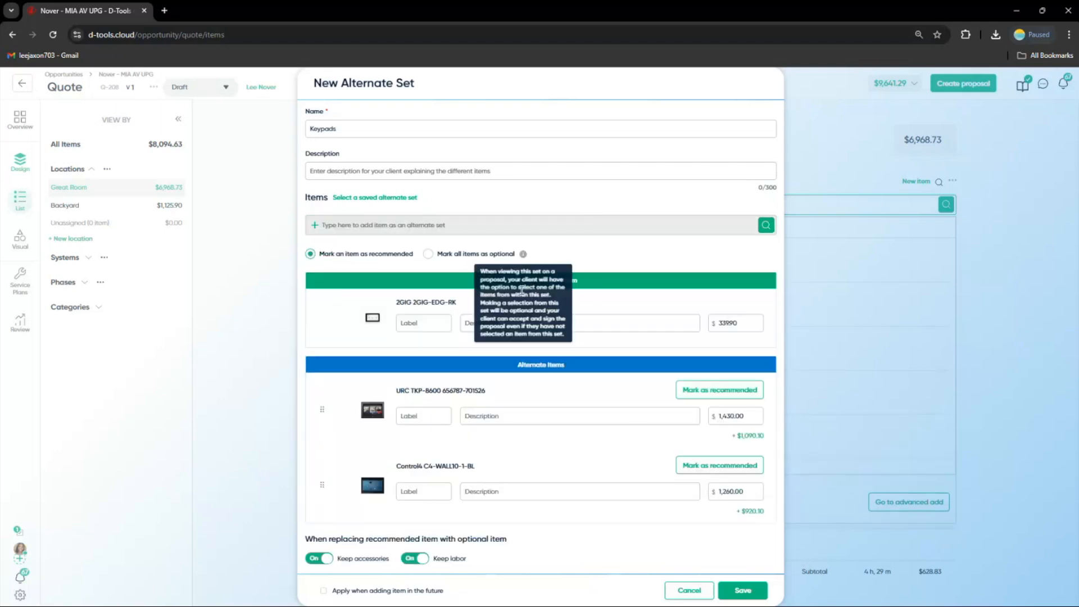
{"action": "left_click", "coordinate": [690, 408]}
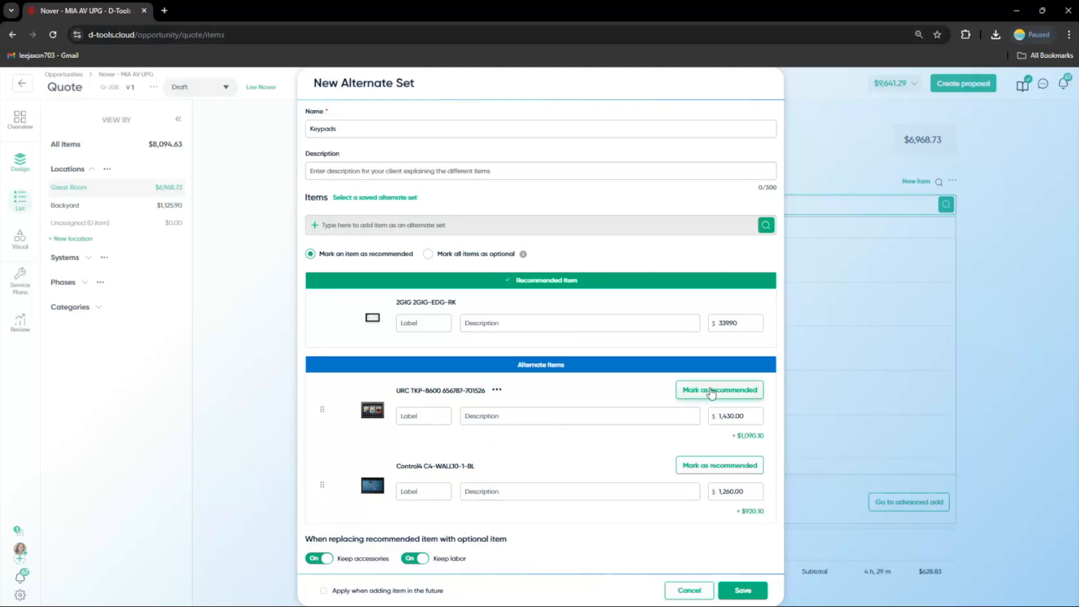
{"action": "left_click", "coordinate": [711, 391]}
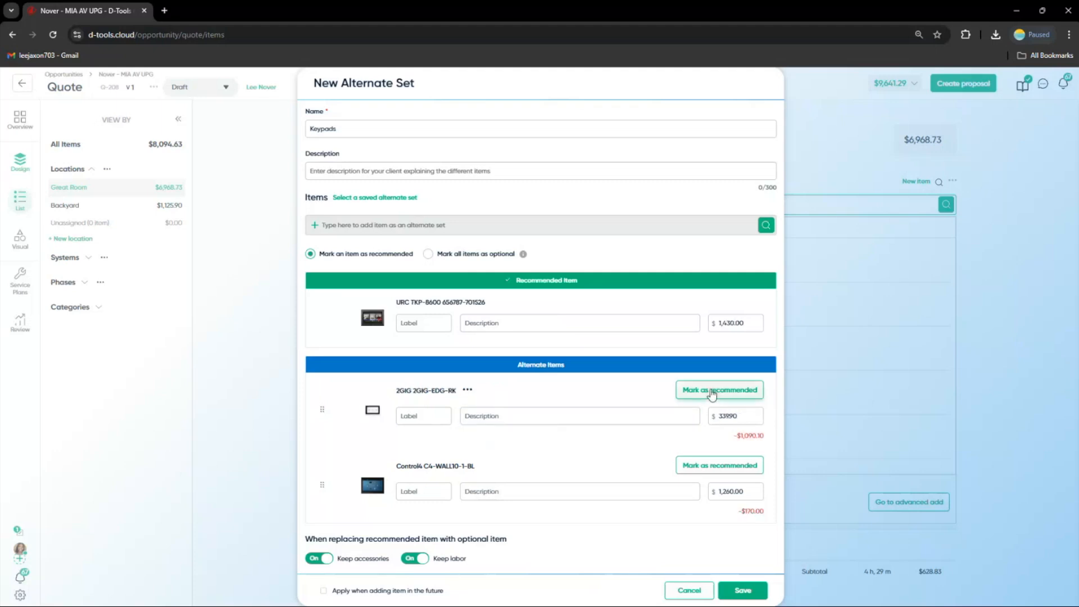
Label the URC option Best, the 2GIG Better and the Control4 Good, then save the alternate set
{"action": "left_click", "coordinate": [421, 316]}
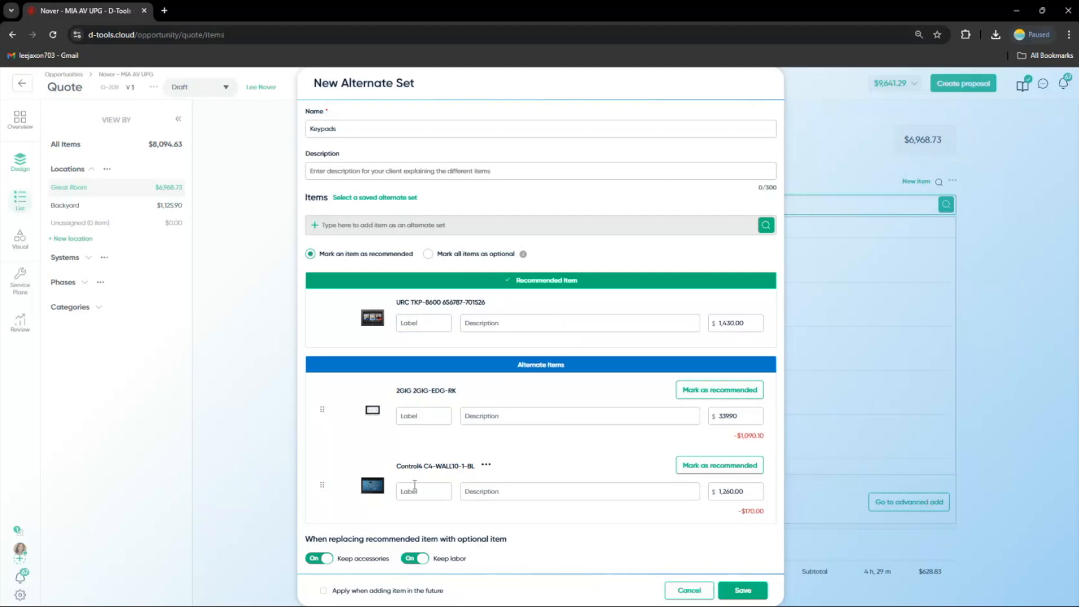
{"action": "left_click", "coordinate": [418, 483]}
{"action": "type", "text": "Good"}
{"action": "left_click", "coordinate": [414, 416]}
{"action": "type", "text": "Better"}
{"action": "left_click", "coordinate": [420, 323]}
{"action": "type", "text": "Besdt"}
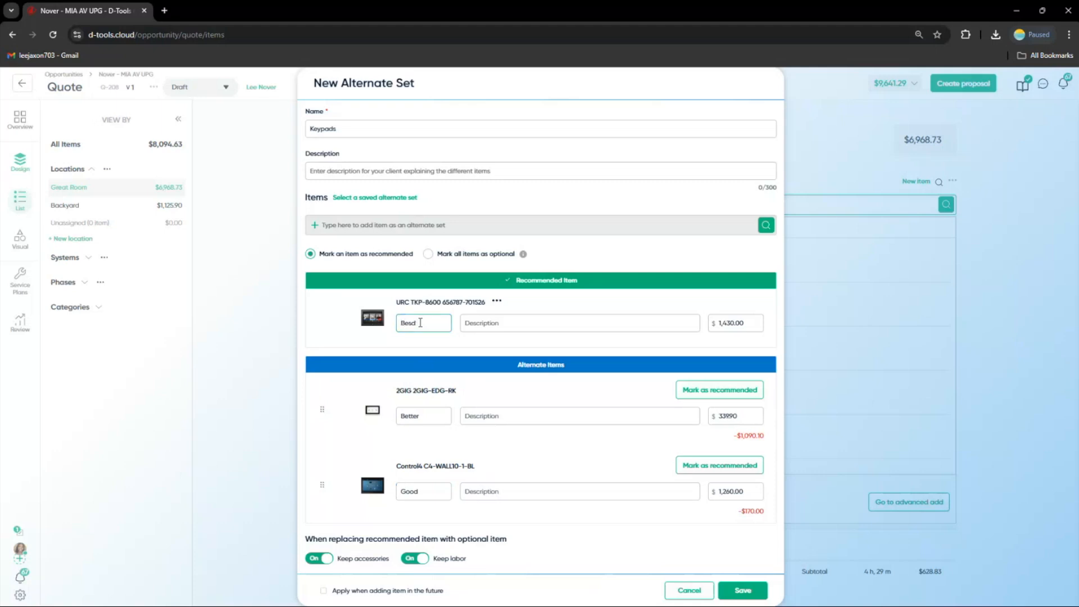
{"action": "key", "text": "BackSpace"}
{"action": "type", "text": "t"}
{"action": "left_click", "coordinate": [323, 128]}
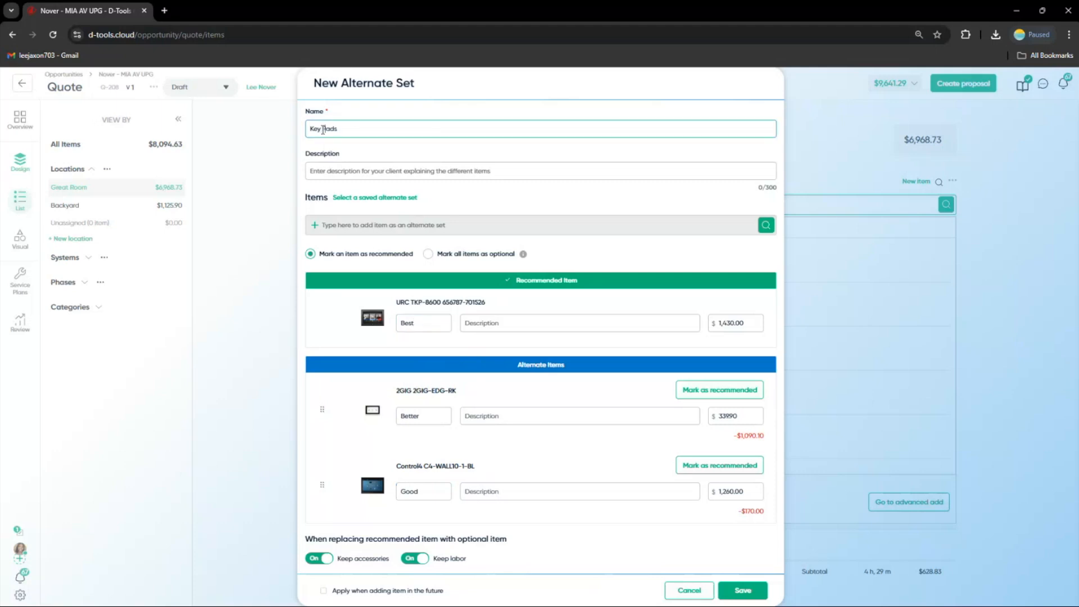
{"action": "left_click", "coordinate": [741, 591]}
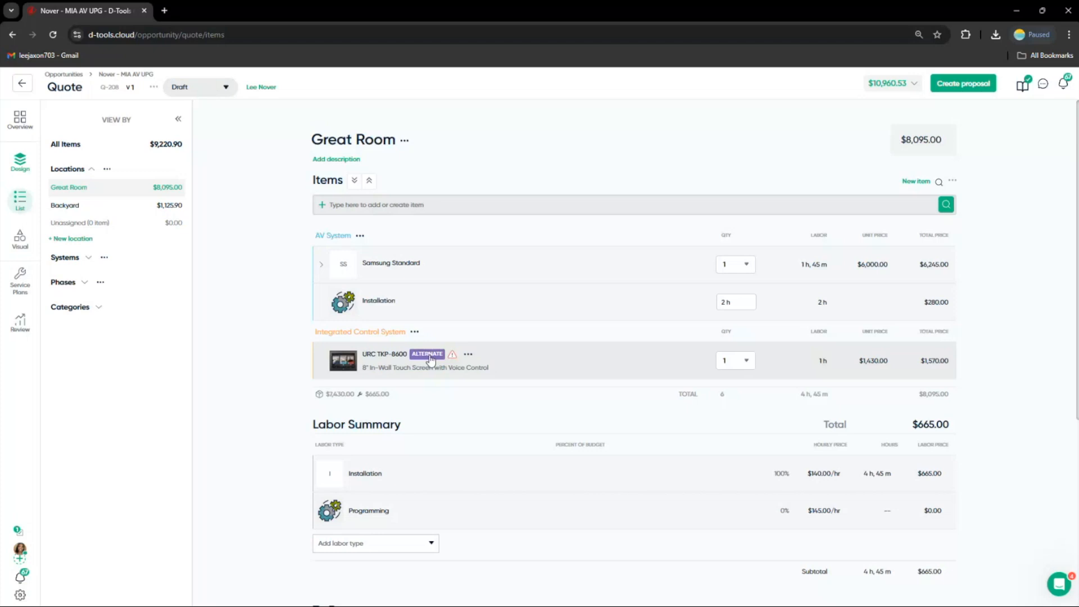
Quick-add the Araknis Networks AN-110-RT-2L1W router from favorites to the Great Room
{"action": "left_click", "coordinate": [396, 210]}
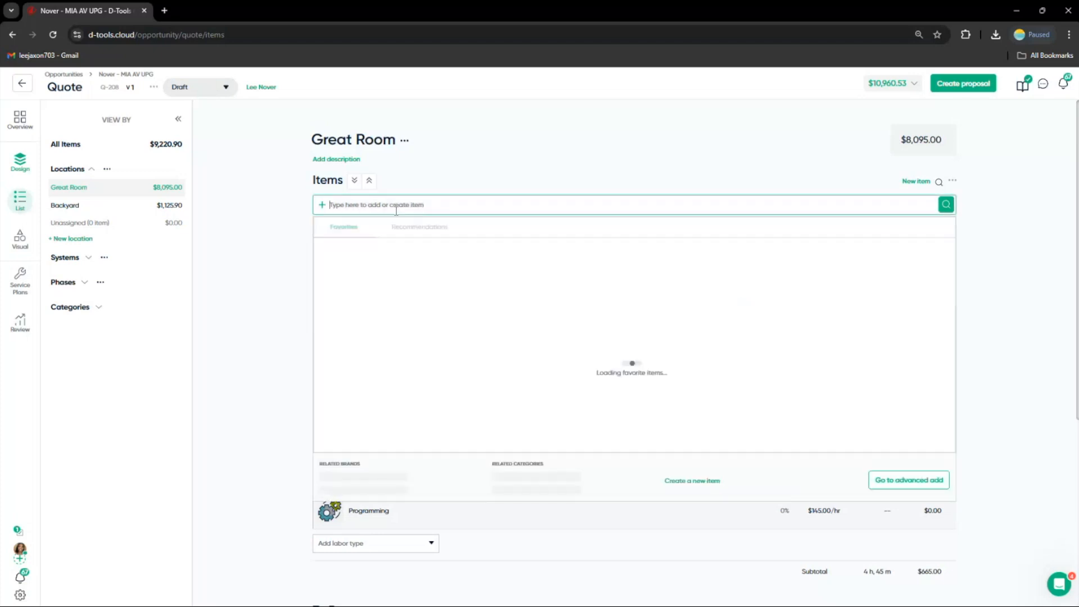
{"action": "scroll", "coordinate": [454, 381], "scroll_direction": "down", "scroll_amount": 1}
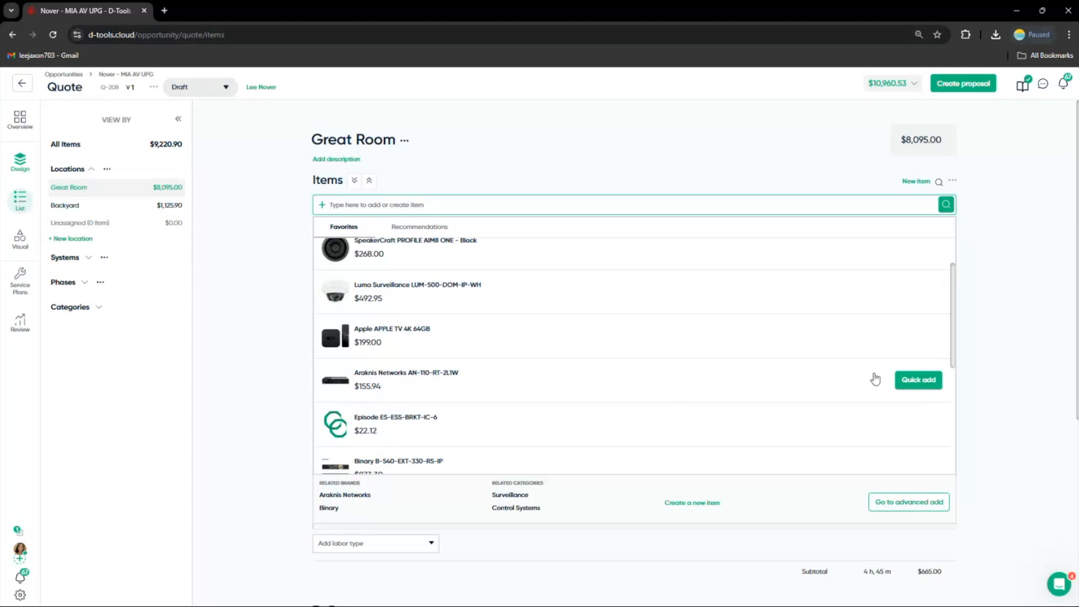
{"action": "left_click", "coordinate": [918, 379]}
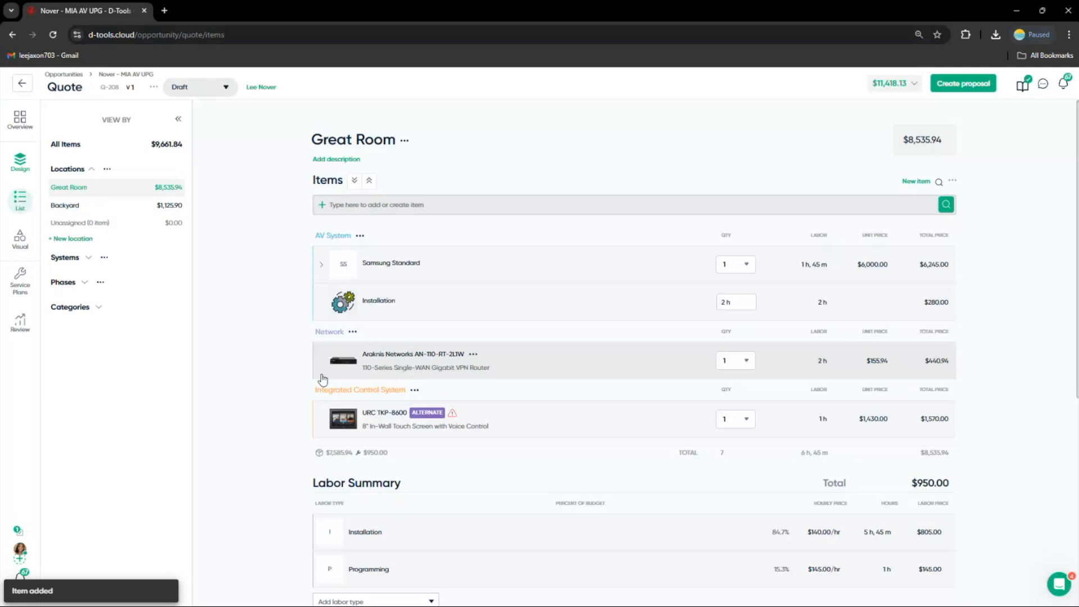
Make the Araknis Networks router in the Great Room a client-selectable optional item
{"action": "left_click", "coordinate": [410, 363]}
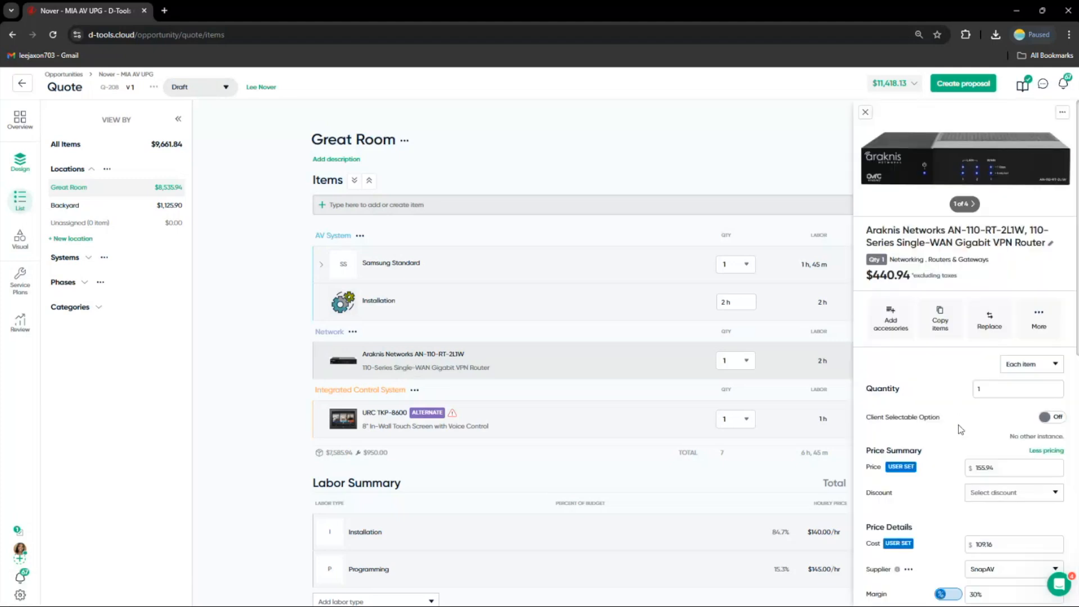
{"action": "left_click", "coordinate": [1055, 418]}
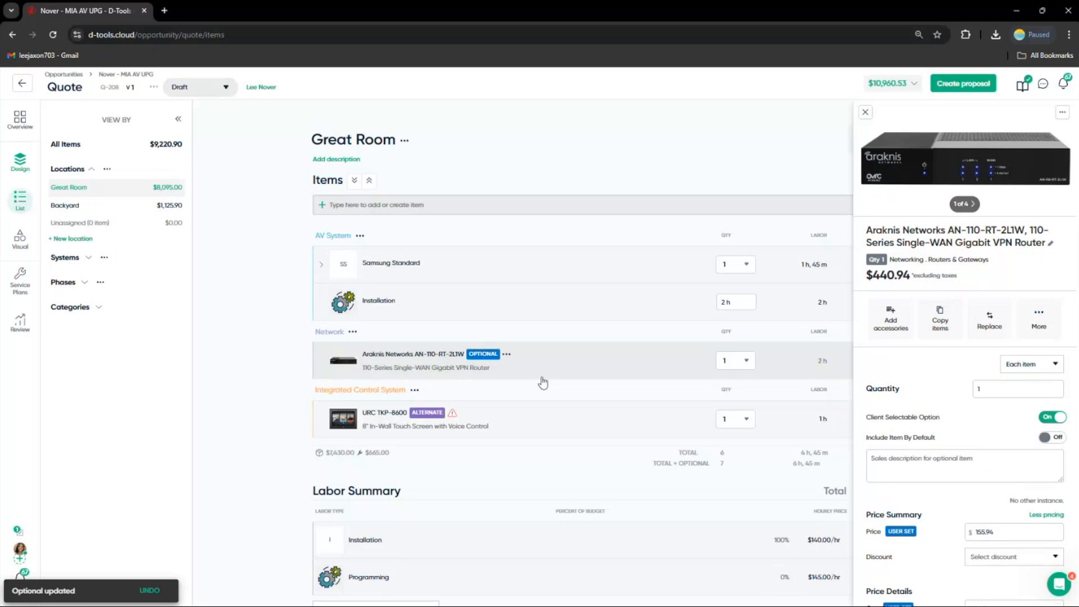
{"action": "left_click", "coordinate": [865, 113]}
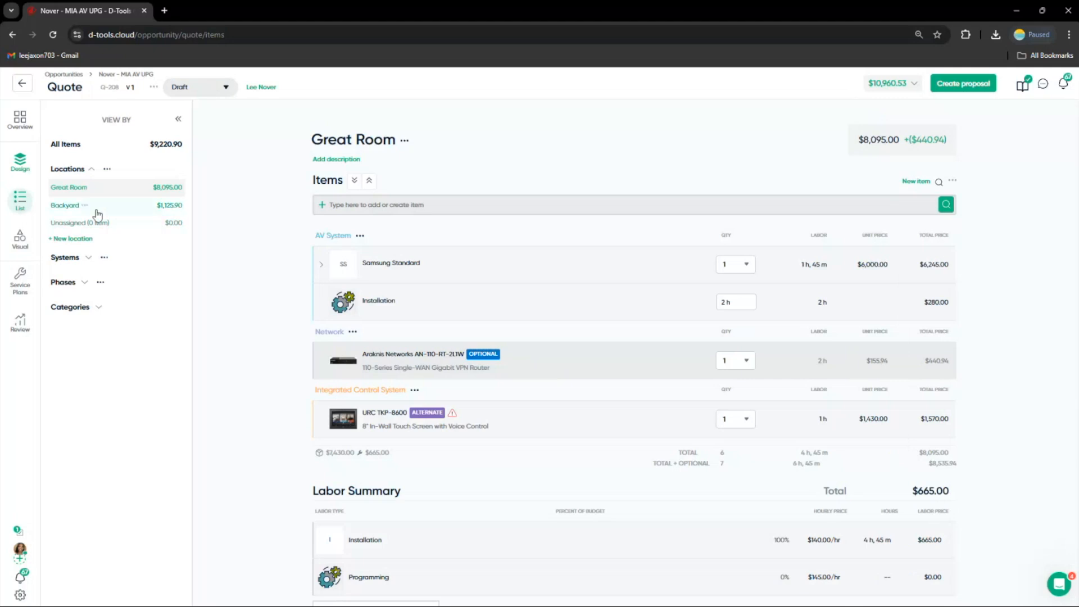
{"action": "left_click", "coordinate": [85, 206]}
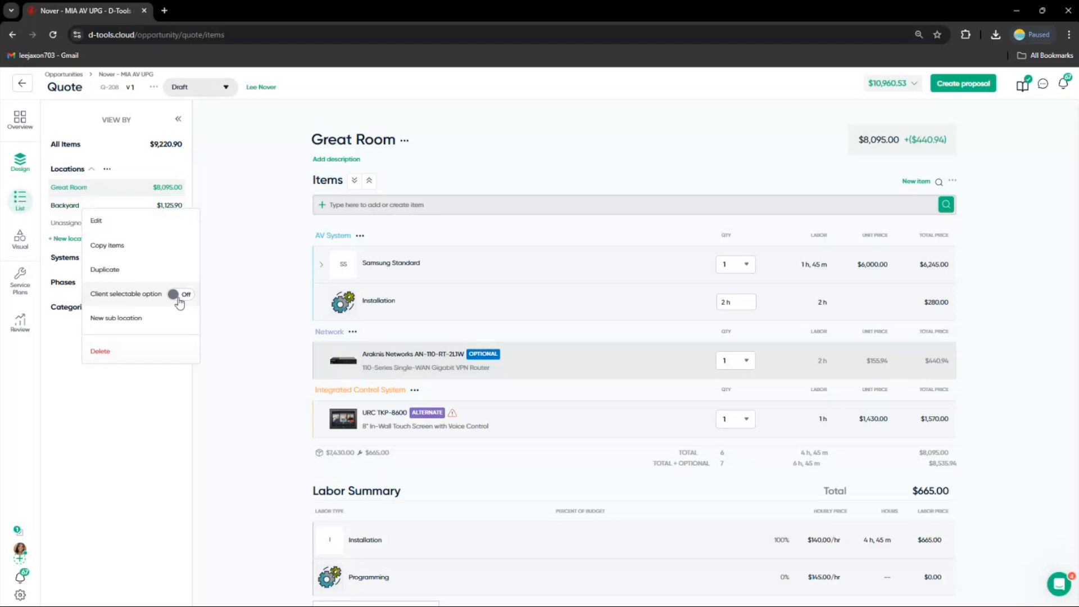
{"action": "left_click", "coordinate": [236, 212]}
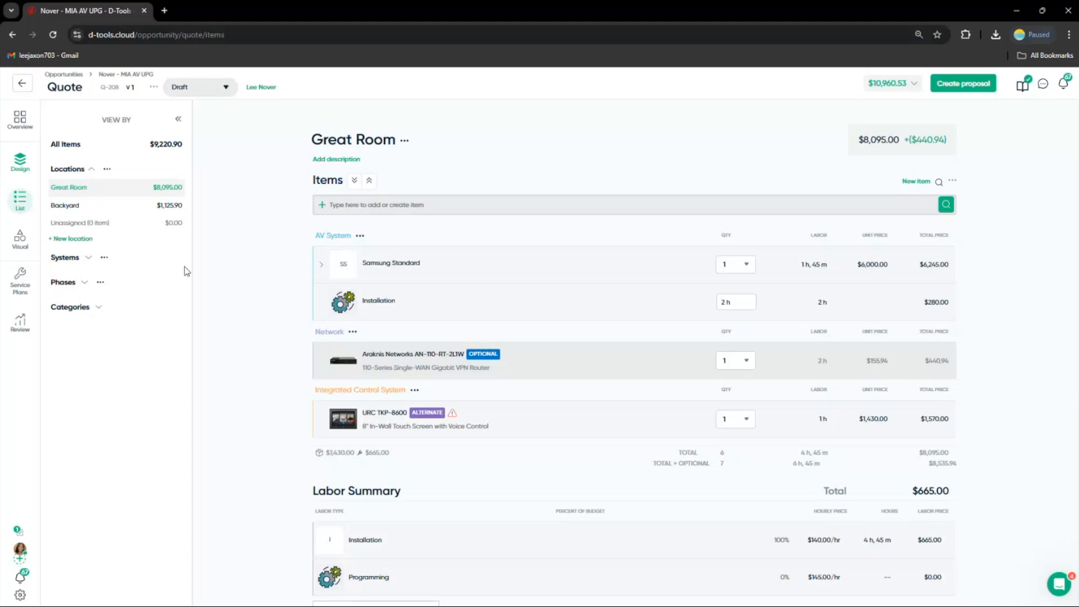
Open the Visual design view and upload the Floor Plan file from the Desktop as the quote's floorplan
{"action": "left_click", "coordinate": [20, 238]}
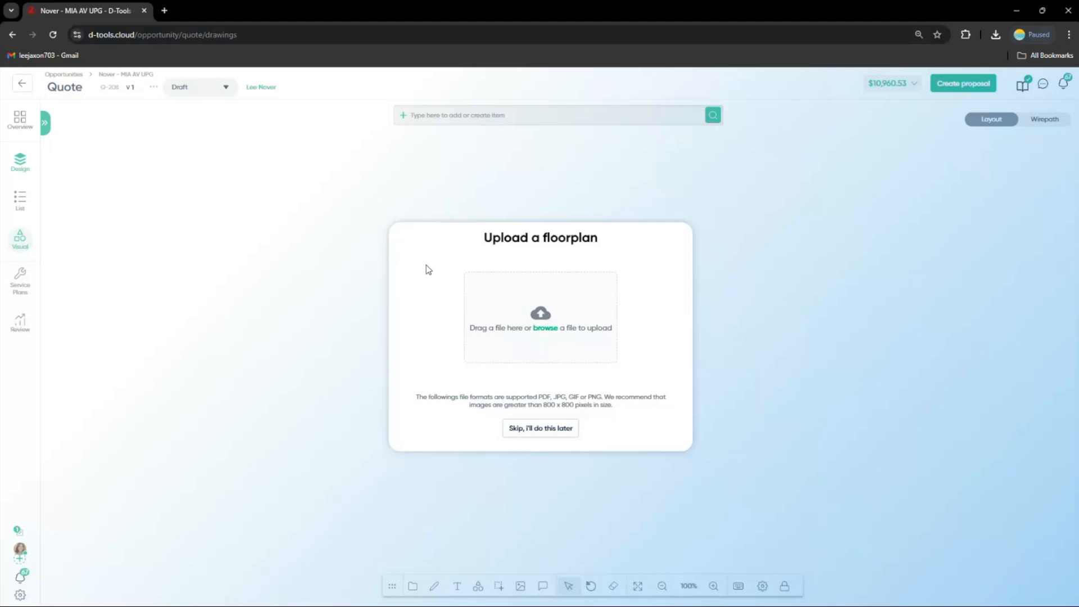
{"action": "left_click", "coordinate": [546, 328]}
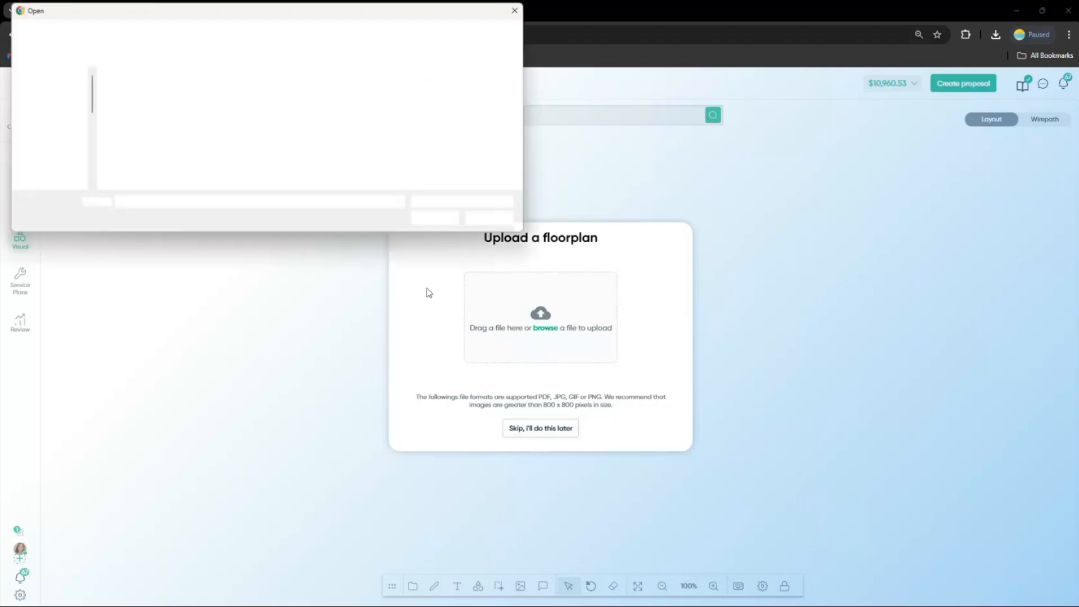
{"action": "left_click", "coordinate": [252, 90]}
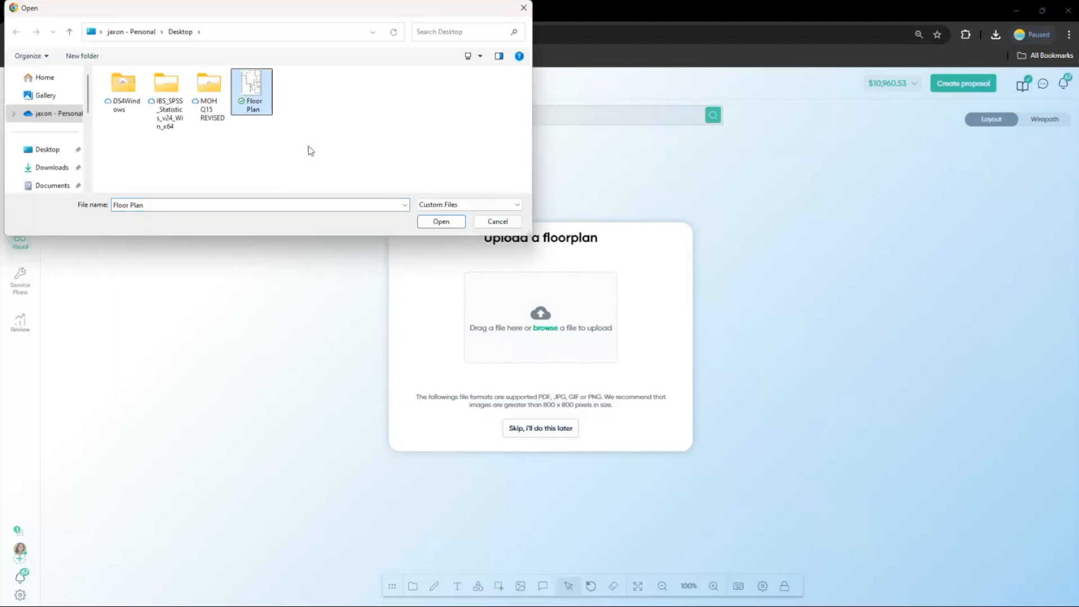
{"action": "left_click", "coordinate": [419, 221]}
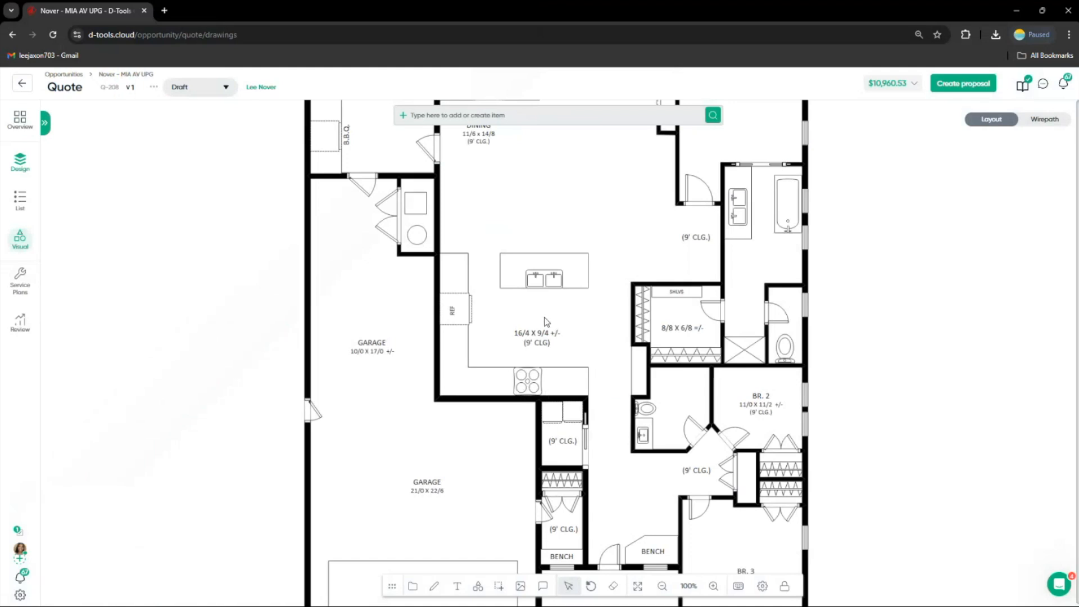
{"action": "scroll", "coordinate": [553, 325], "scroll_direction": "down", "scroll_amount": 5}
{"action": "scroll", "coordinate": [551, 324], "scroll_direction": "down", "scroll_amount": 1}
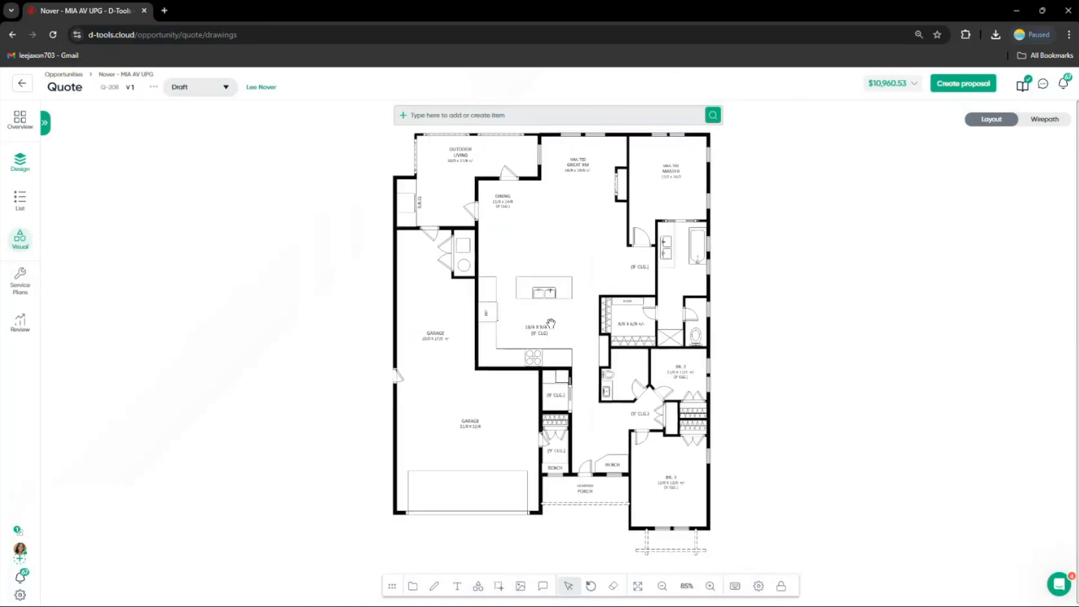
{"action": "left_click_drag", "start_coordinate": [590, 283], "coordinate": [548, 293]}
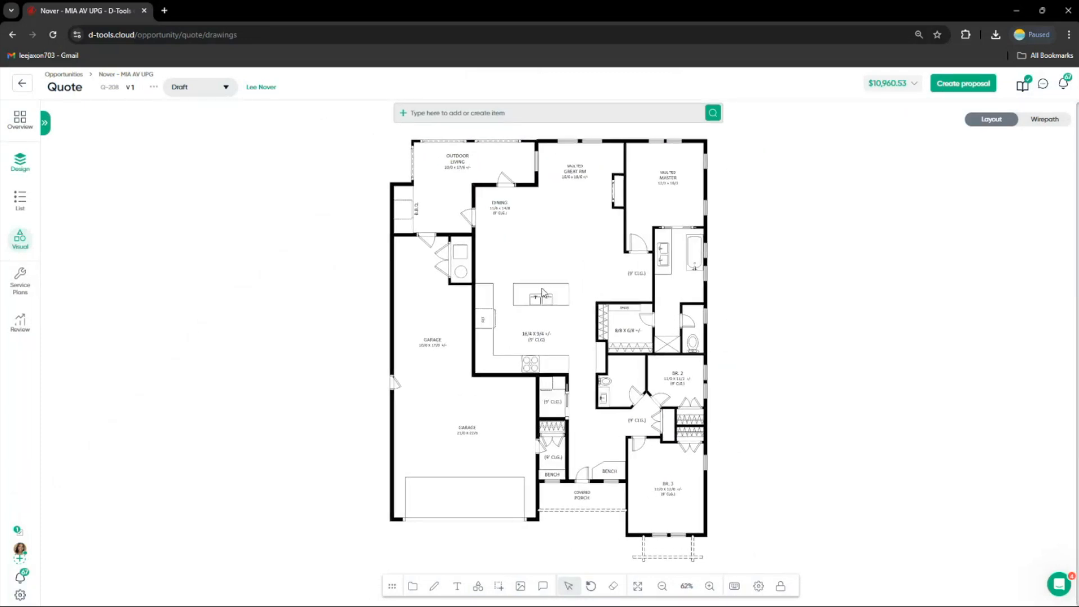
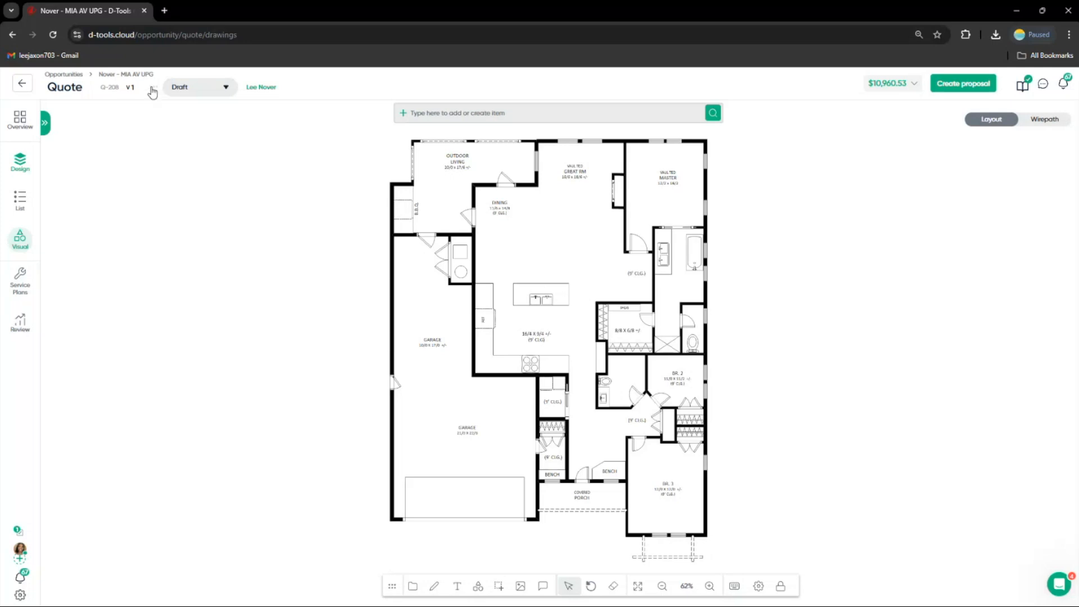
Turn on Client mode for the quote to hide sensitive pricing information
{"action": "left_click", "coordinate": [153, 88]}
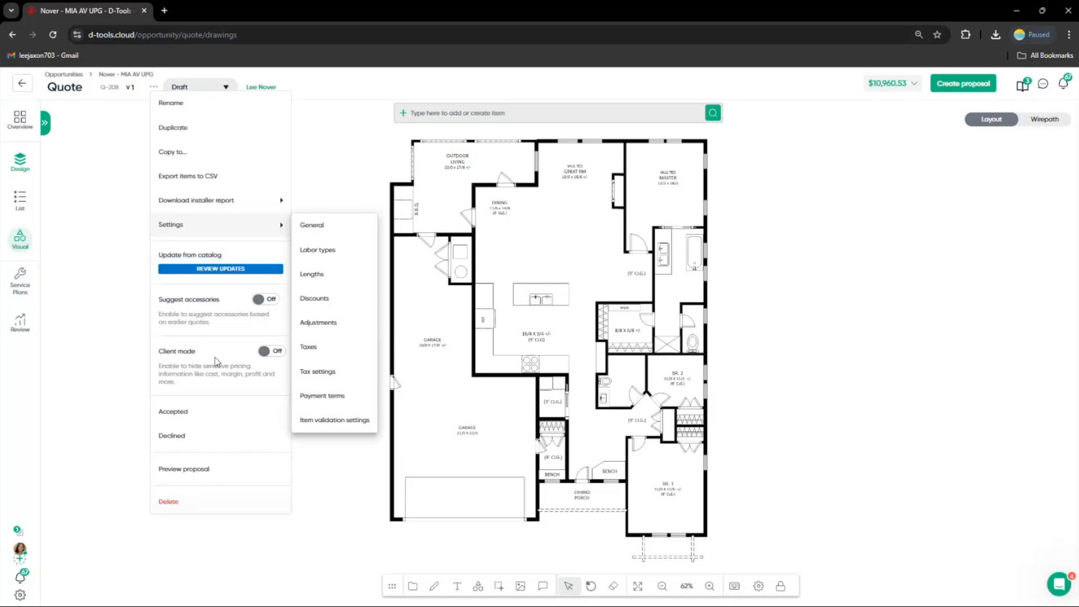
{"action": "left_click", "coordinate": [271, 350]}
{"action": "key", "text": "Escape"}
{"action": "left_click", "coordinate": [154, 87]}
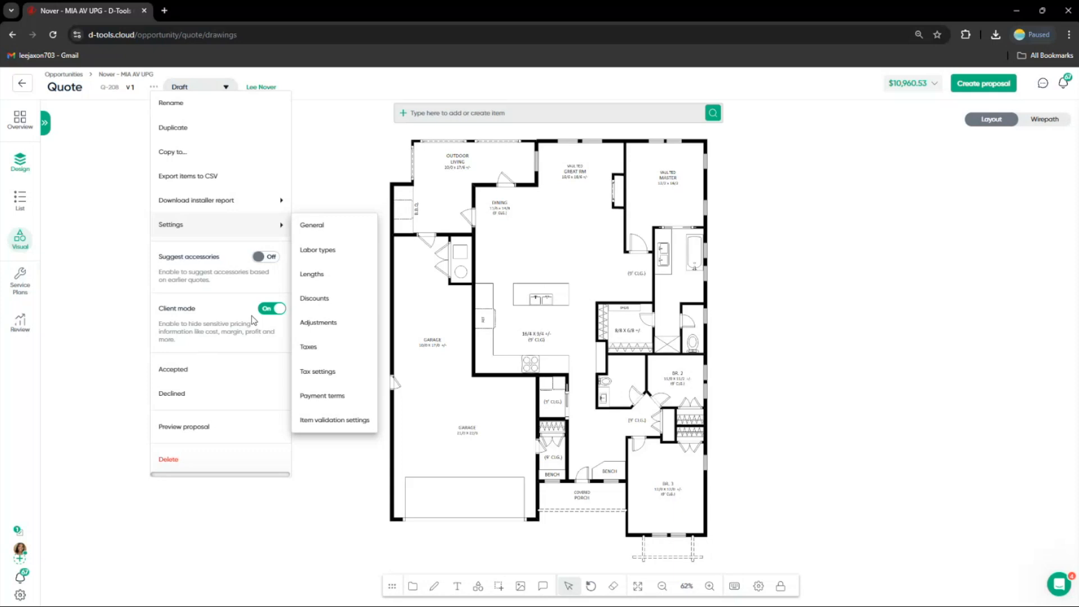
{"action": "left_click", "coordinate": [343, 156]}
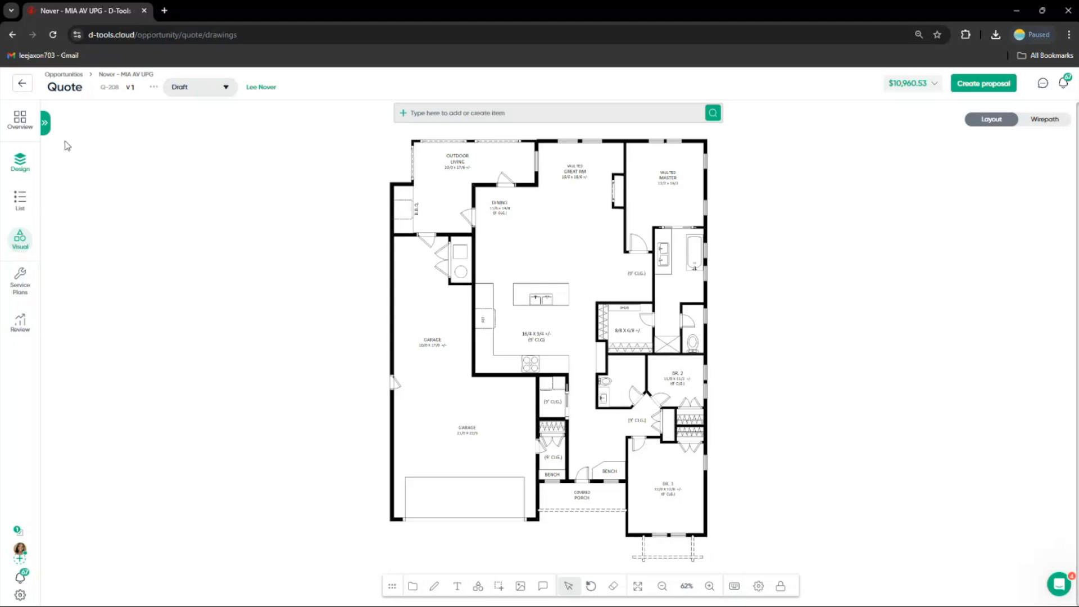
Draw a rectangular Great Room location over the great room on the floorplan
{"action": "left_click", "coordinate": [45, 125]}
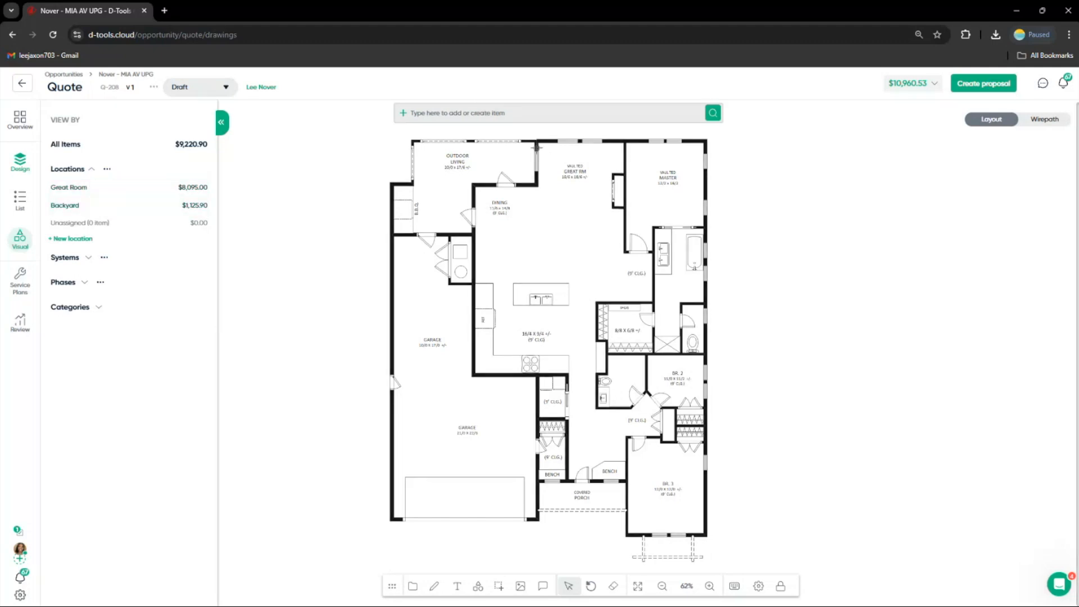
{"action": "left_click_drag", "start_coordinate": [537, 147], "coordinate": [626, 275]}
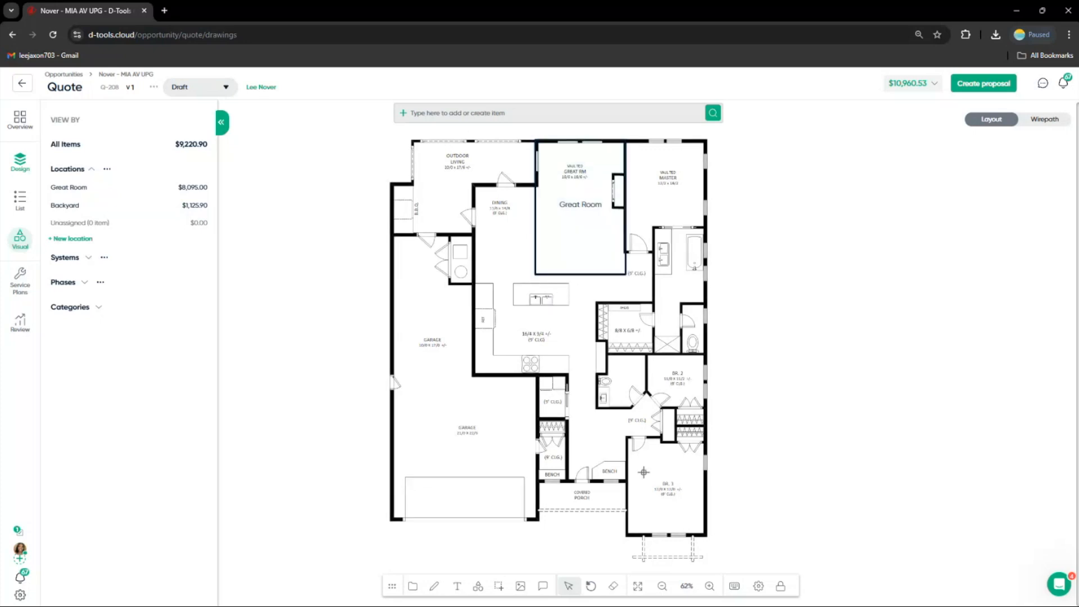
Hide all location names on the floorplan, then show them again
{"action": "left_click", "coordinate": [759, 587]}
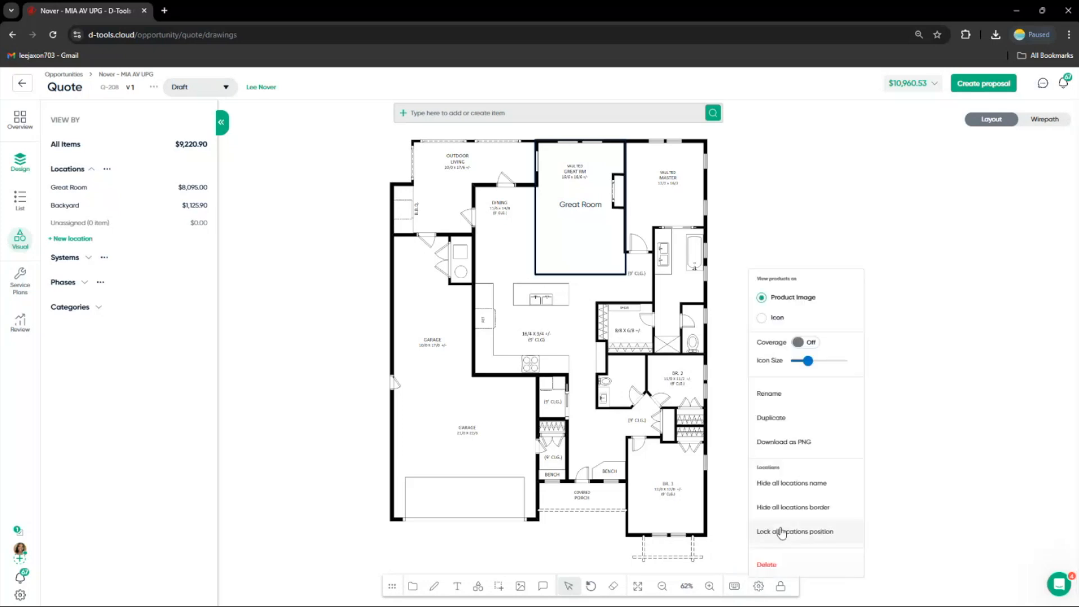
{"action": "left_click", "coordinate": [793, 482]}
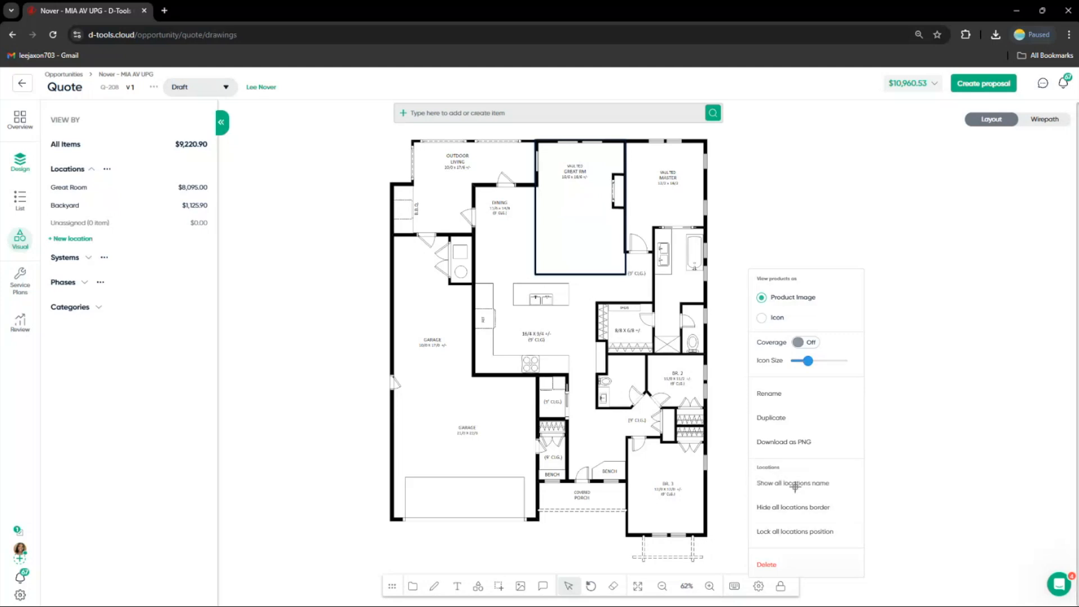
{"action": "left_click", "coordinate": [759, 586]}
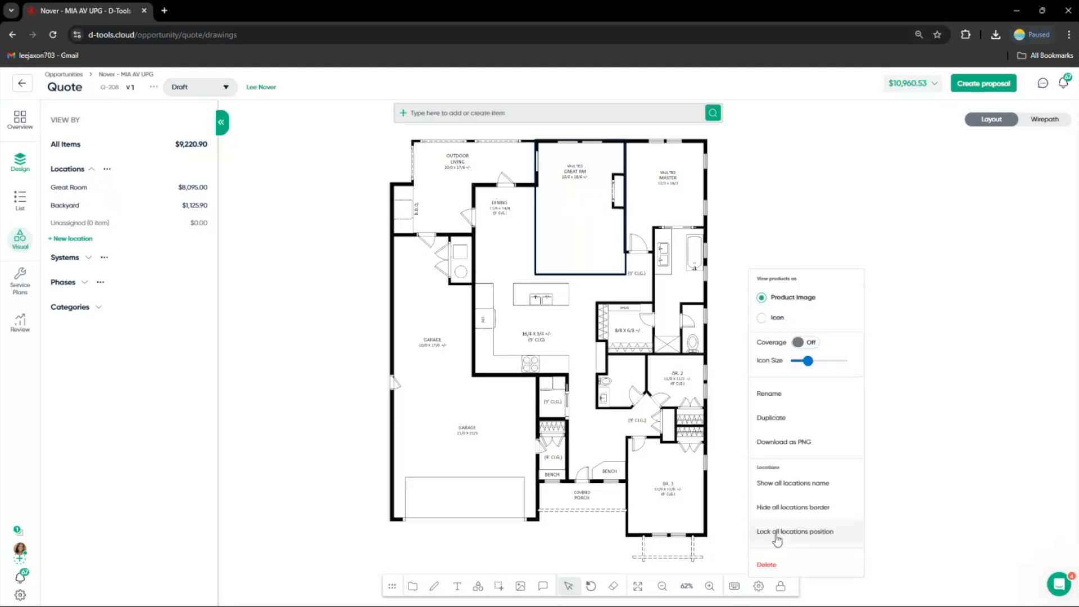
{"action": "left_click", "coordinate": [800, 492]}
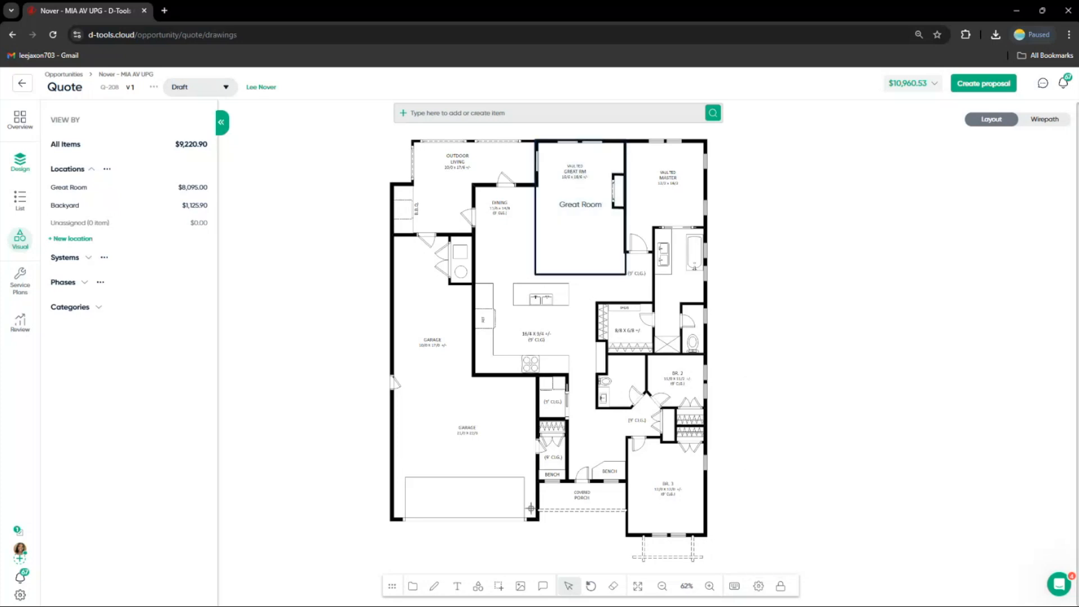
Change the Great Room location's border color to the purple preset #b465c3
{"action": "left_click", "coordinate": [569, 586]}
{"action": "left_click", "coordinate": [585, 223]}
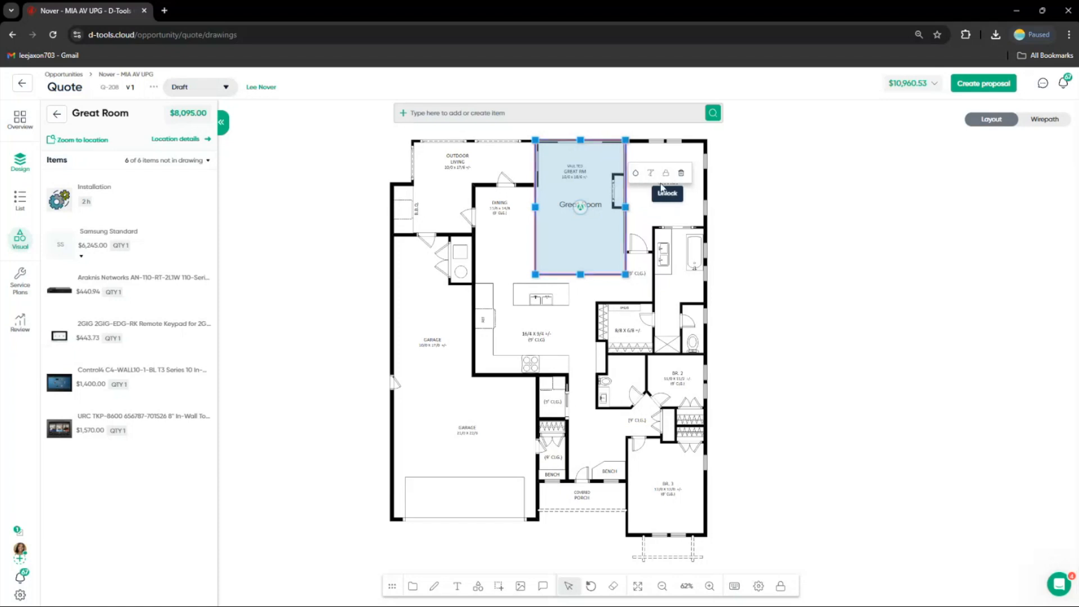
{"action": "left_click", "coordinate": [637, 175]}
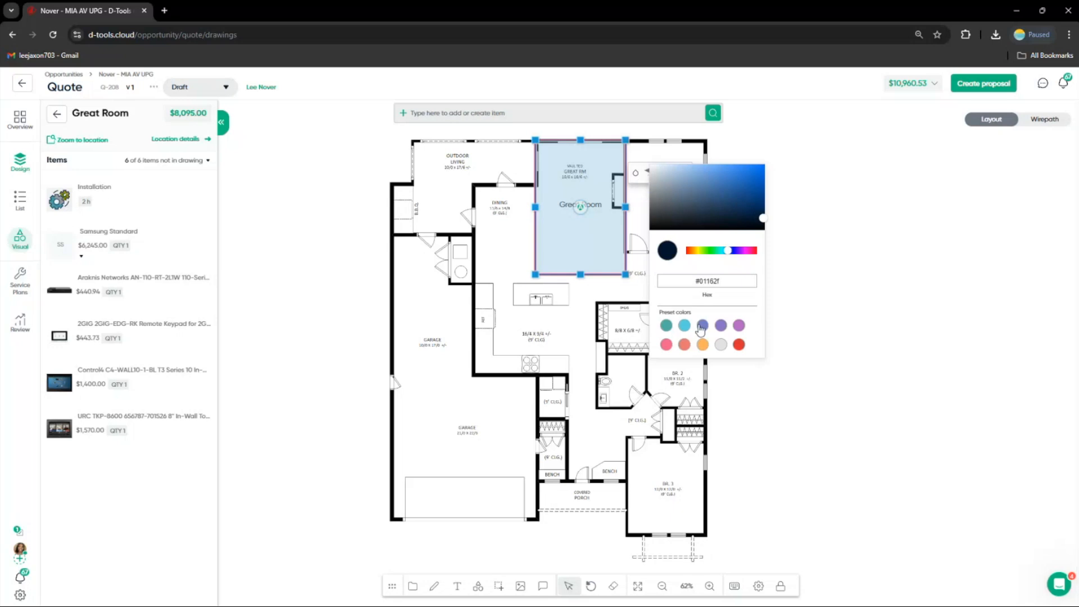
{"action": "left_click", "coordinate": [738, 326]}
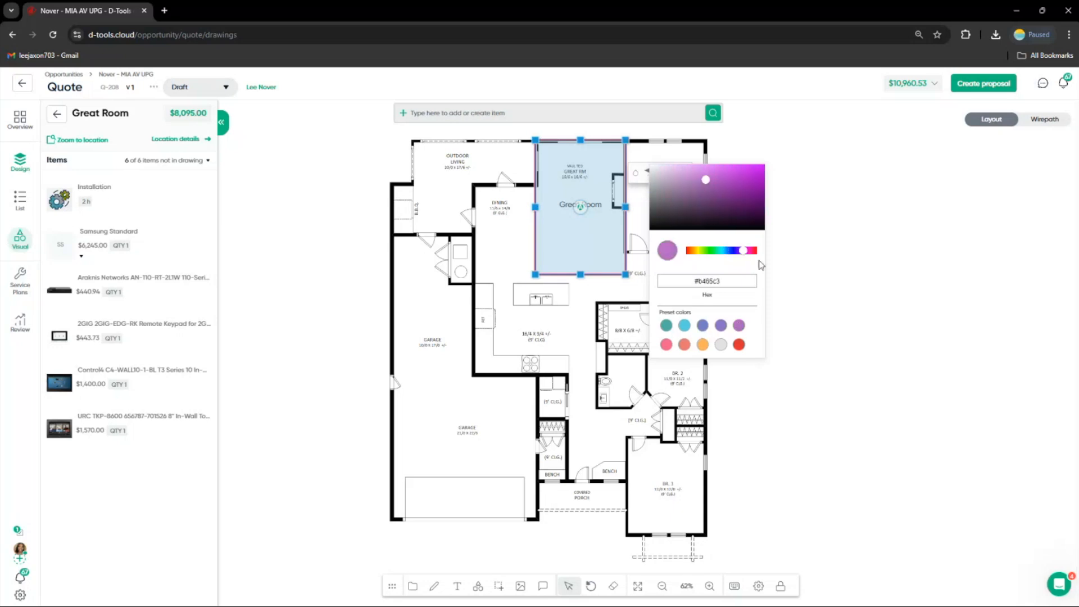
{"action": "left_click", "coordinate": [638, 249]}
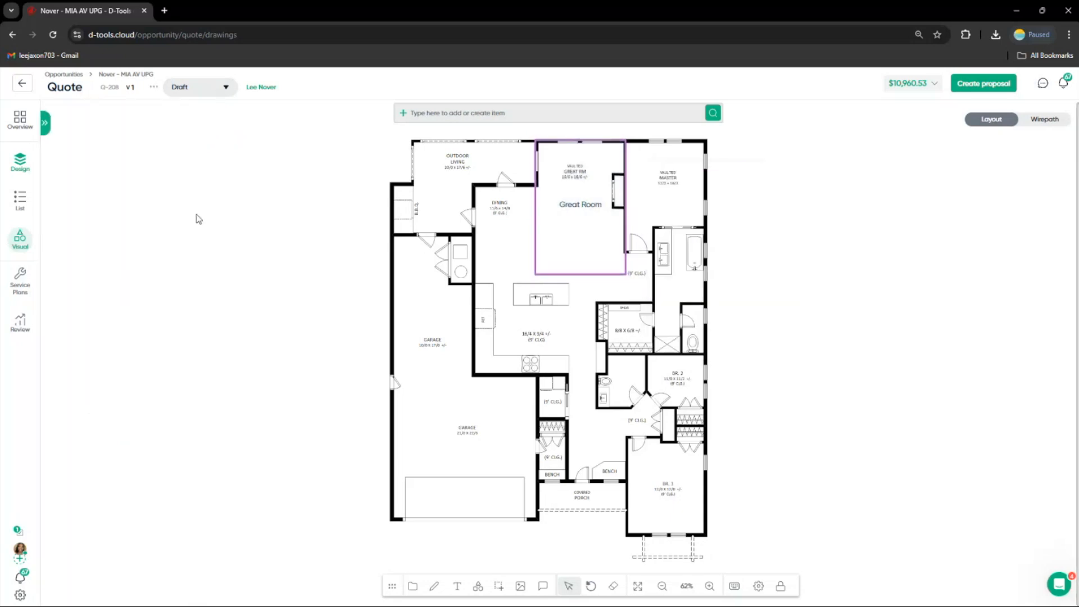
Place the Control4 C4-WALL10-1-BL touch screen inside the Great Room on the floorplan
{"action": "left_click", "coordinate": [45, 123]}
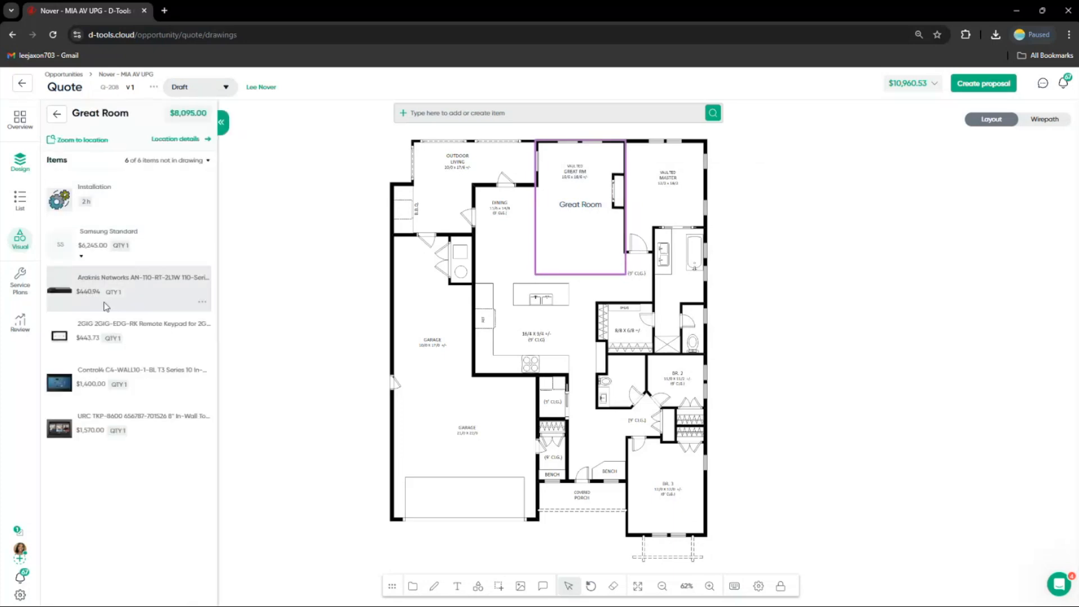
{"action": "left_click_drag", "start_coordinate": [78, 387], "coordinate": [560, 175]}
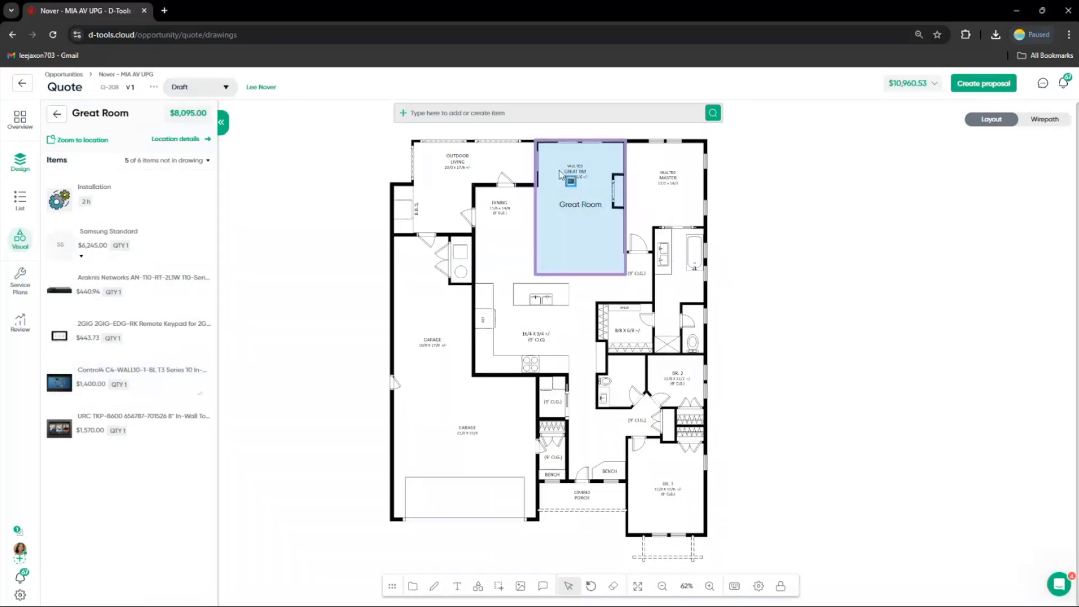
{"action": "left_click_drag", "start_coordinate": [570, 181], "coordinate": [554, 175]}
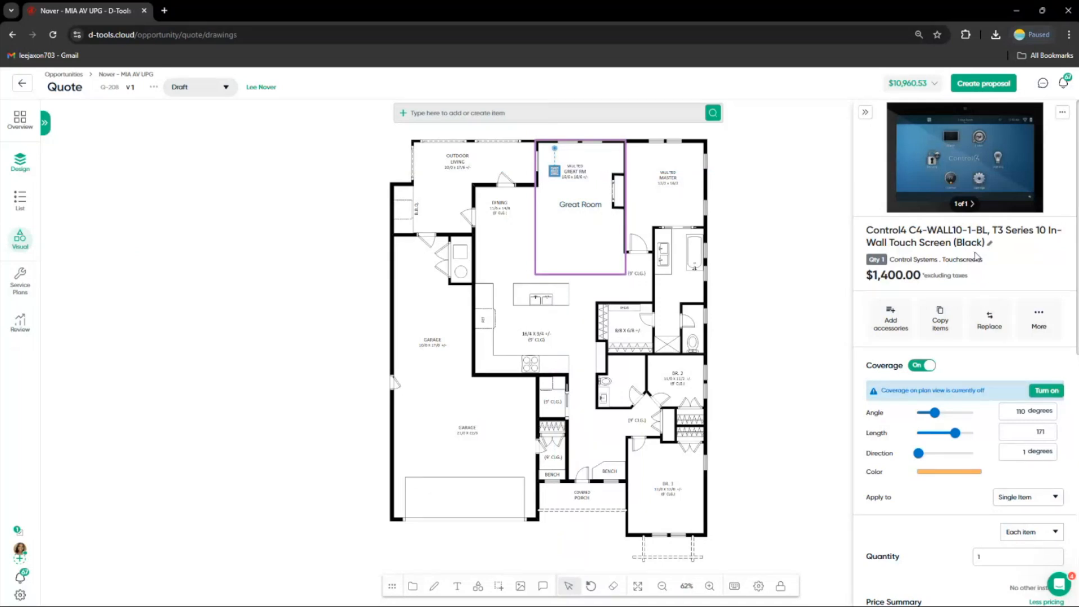
{"action": "left_click", "coordinate": [555, 208]}
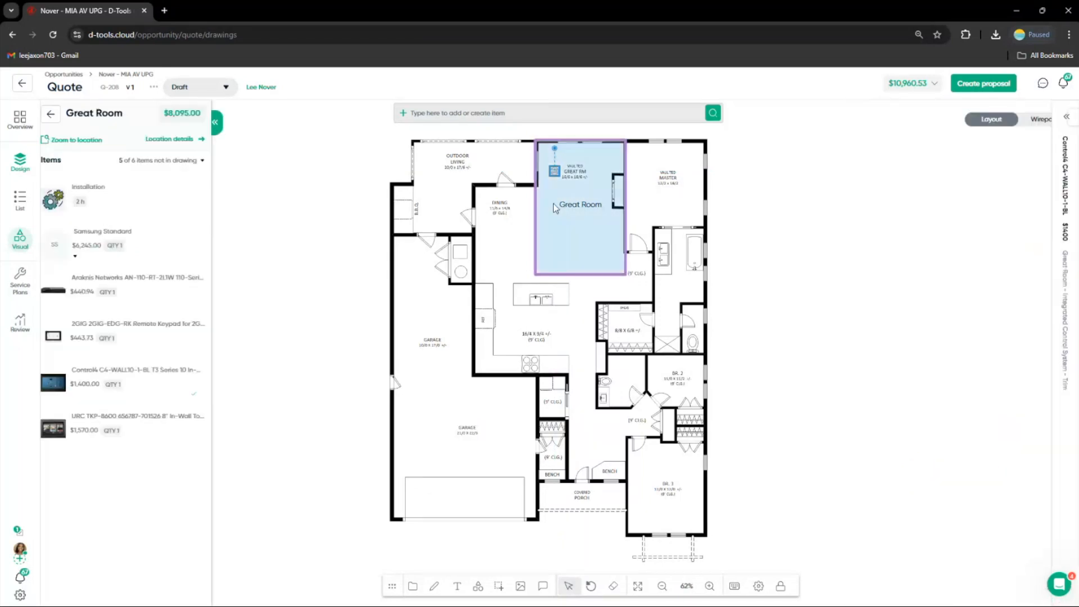
Increase the product icon size on the floorplan
{"action": "scroll", "coordinate": [553, 203], "scroll_direction": "up", "scroll_amount": 3}
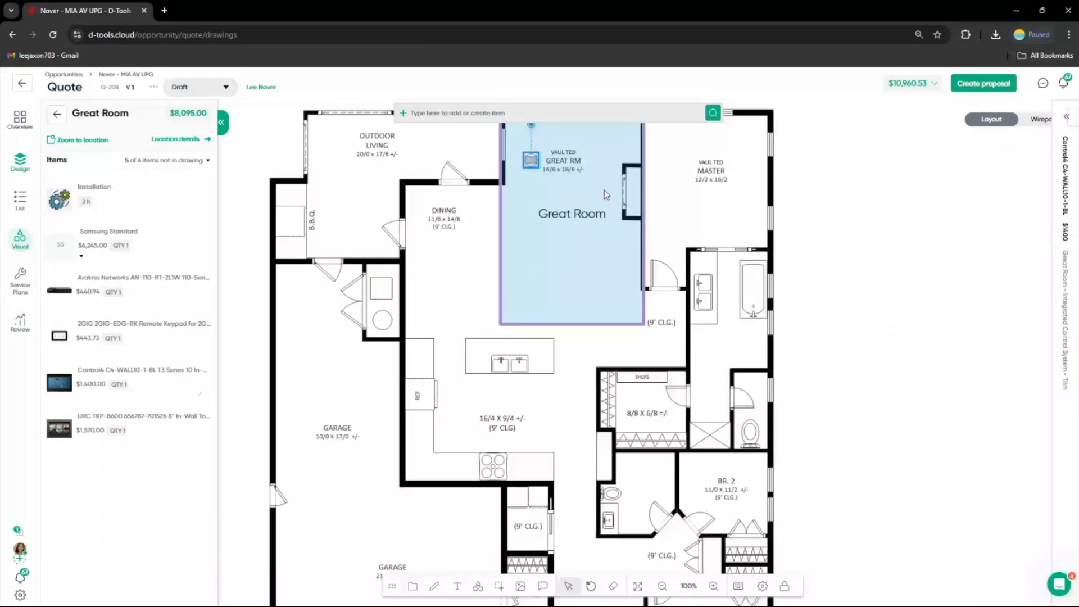
{"action": "left_click_drag", "start_coordinate": [604, 190], "coordinate": [637, 239]}
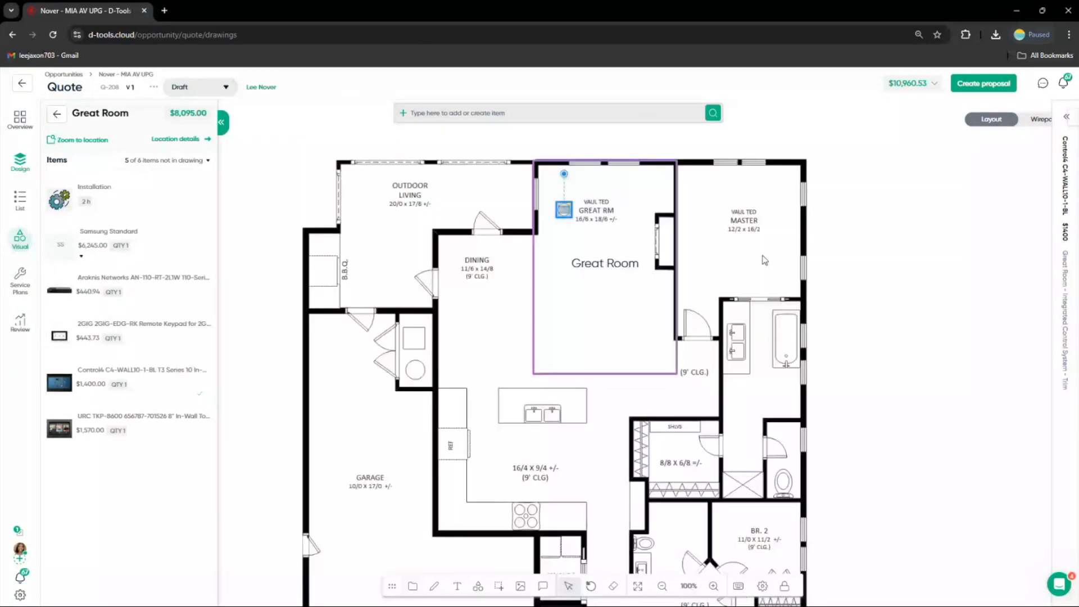
{"action": "right_click", "coordinate": [765, 259]}
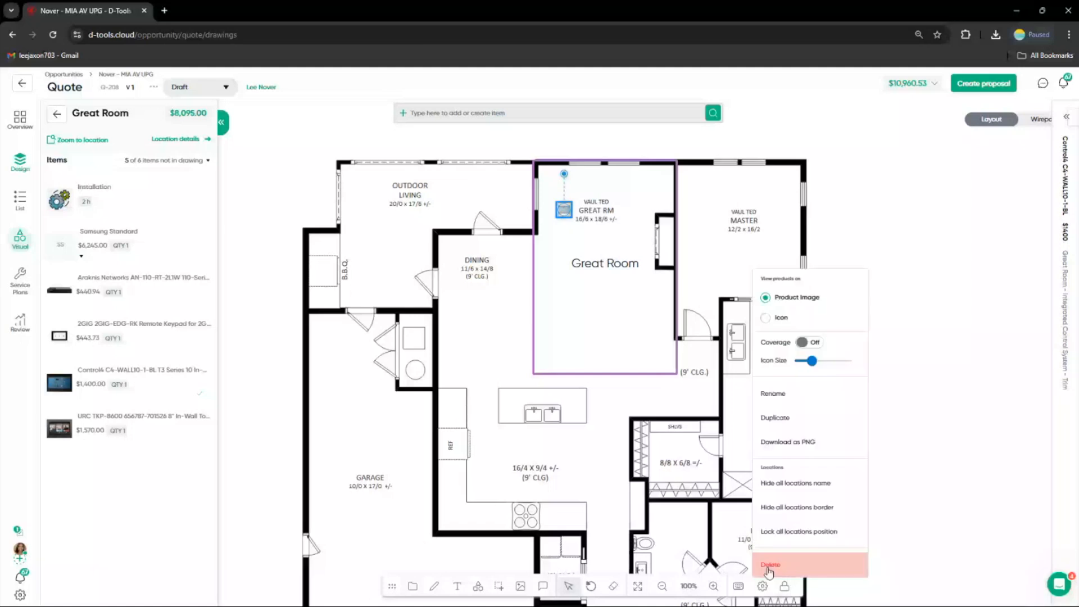
{"action": "left_click_drag", "start_coordinate": [811, 360], "coordinate": [828, 361]}
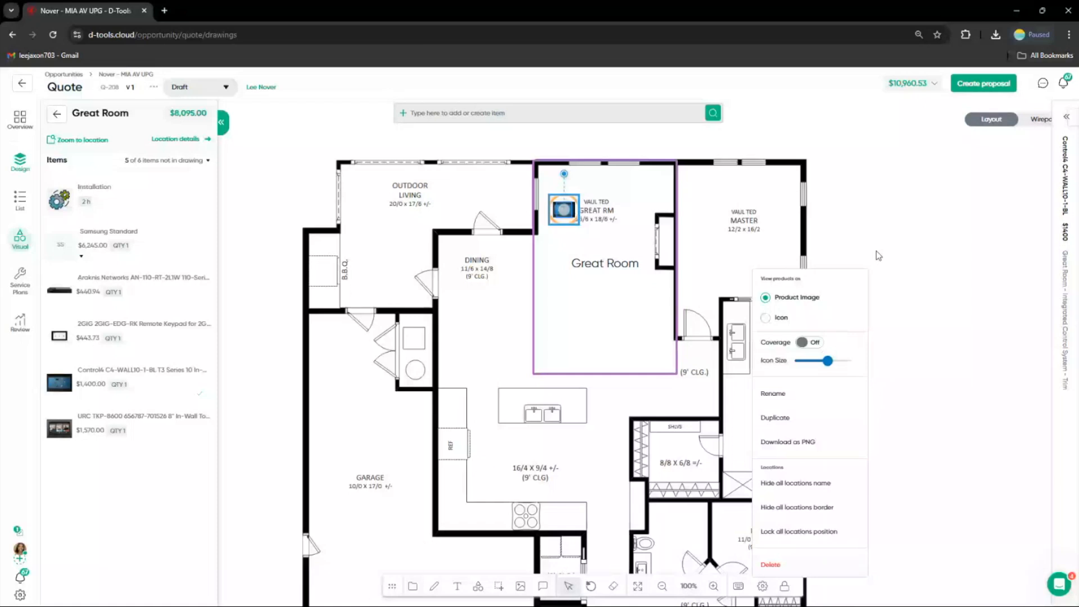
{"action": "left_click", "coordinate": [780, 260]}
Rotate the Control4 touch screen and move it to the Great Room's top-left wall corner
{"action": "left_click_drag", "start_coordinate": [566, 213], "coordinate": [638, 139]}
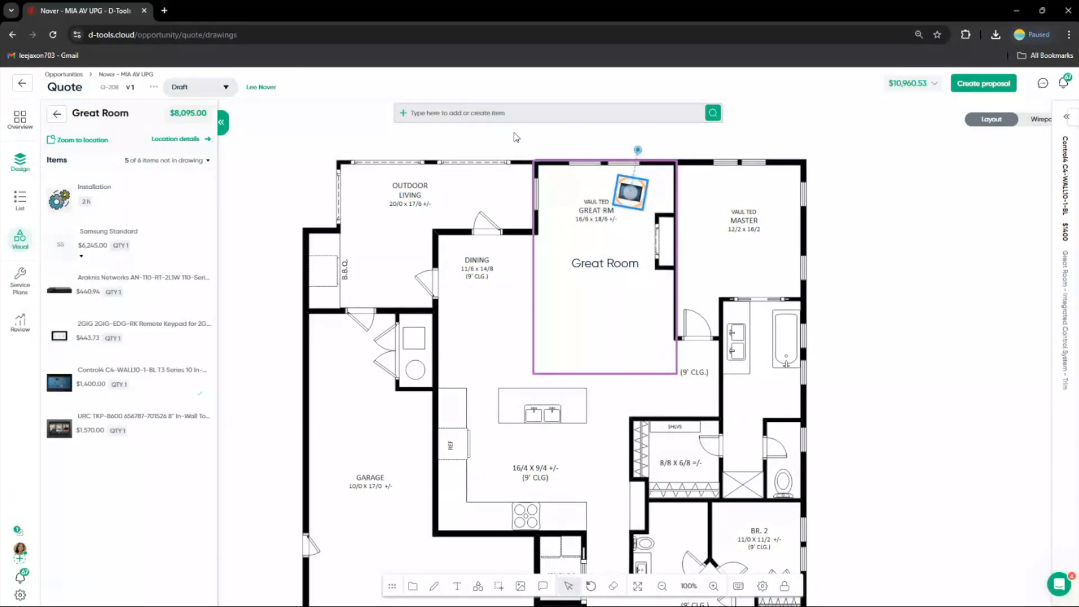
{"action": "left_click", "coordinate": [637, 152]}
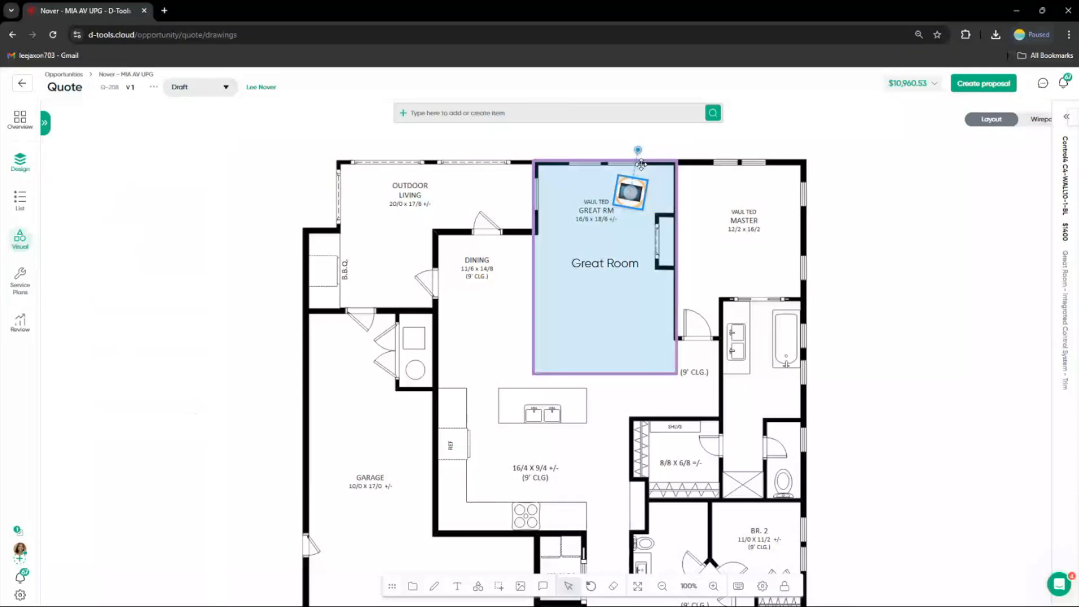
{"action": "left_click_drag", "start_coordinate": [640, 163], "coordinate": [632, 148]}
{"action": "left_click_drag", "start_coordinate": [633, 202], "coordinate": [550, 185]}
{"action": "left_click", "coordinate": [319, 284]}
Place the Samsung TV from the Samsung Standard package on the Great Room's right wall
{"action": "left_click", "coordinate": [48, 125]}
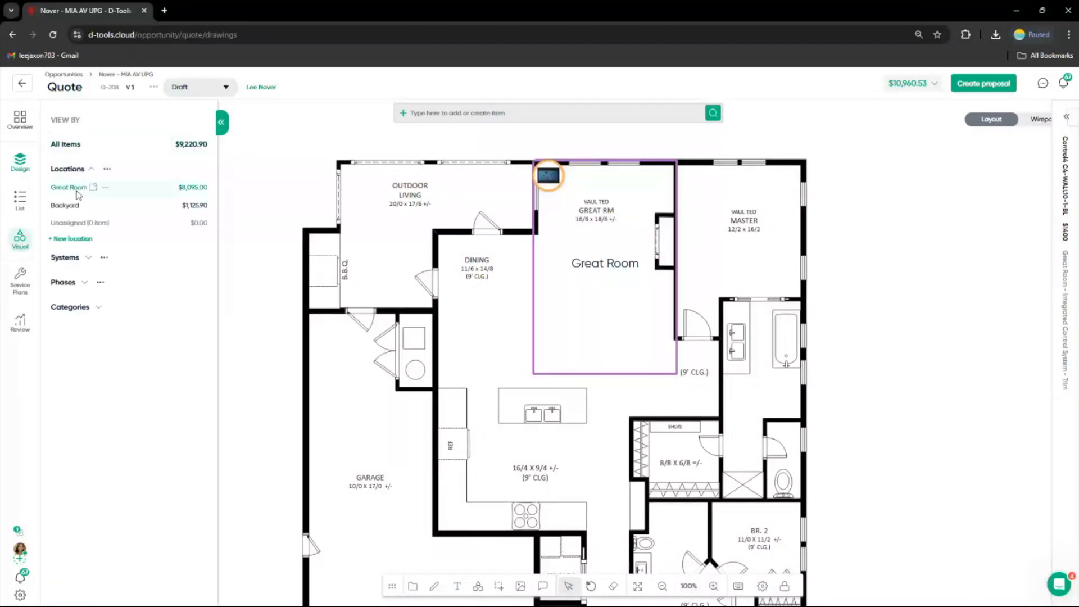
{"action": "left_click", "coordinate": [70, 188]}
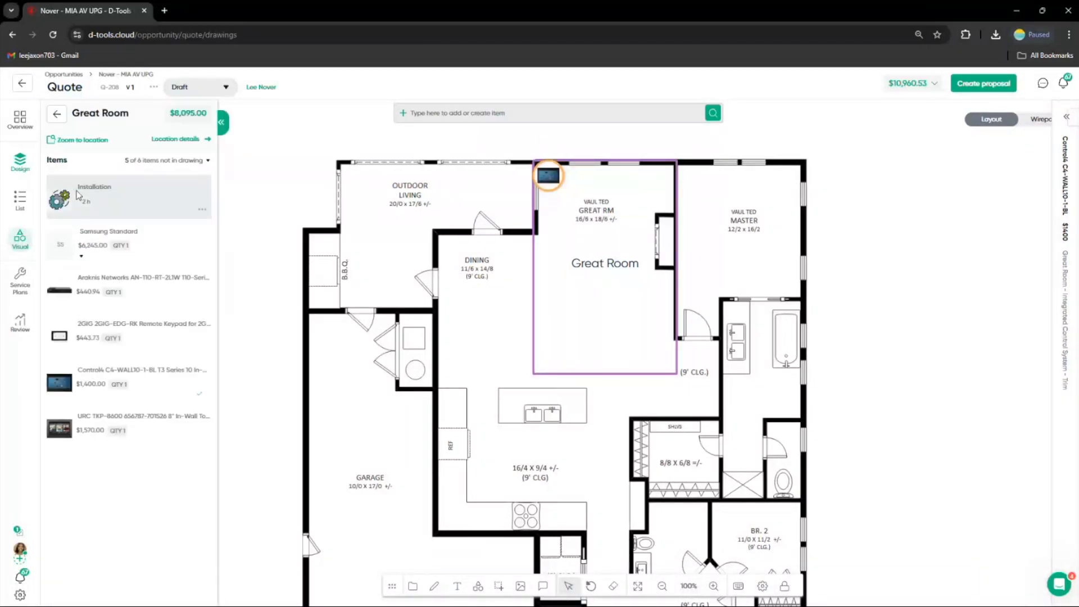
{"action": "left_click", "coordinate": [84, 259]}
{"action": "mouse_move", "coordinate": [90, 362]}
{"action": "left_mouse_down"}
{"action": "mouse_move", "coordinate": [572, 302]}
{"action": "mouse_move", "coordinate": [574, 273]}
{"action": "mouse_move", "coordinate": [639, 225]}
{"action": "left_mouse_up"}
{"action": "left_click", "coordinate": [657, 196]}
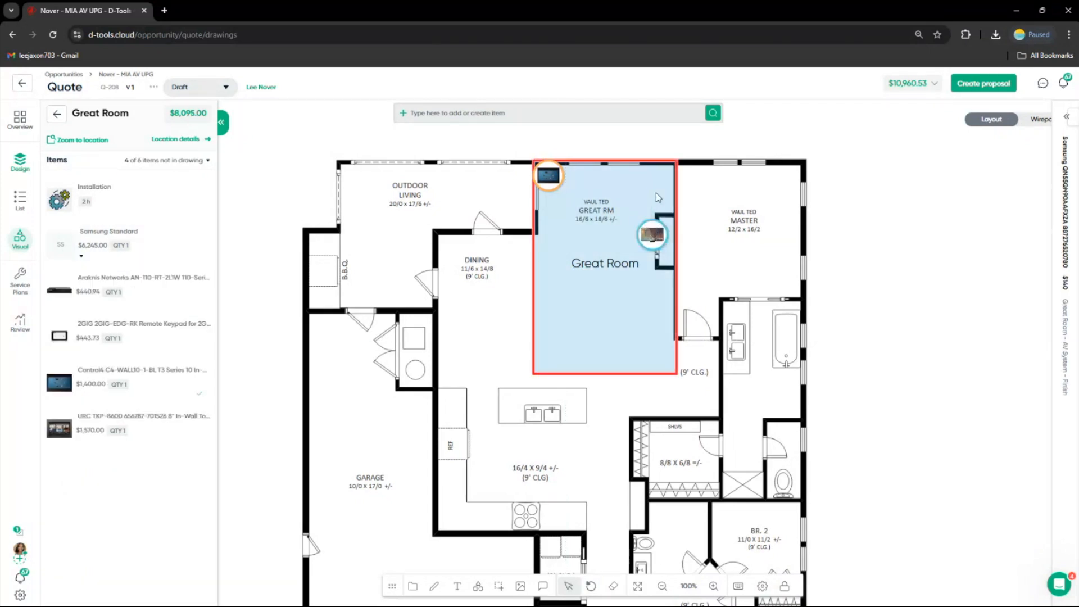
Rotate the Samsung TV so it sits flat against the Great Room's right wall
{"action": "left_click", "coordinate": [652, 234]}
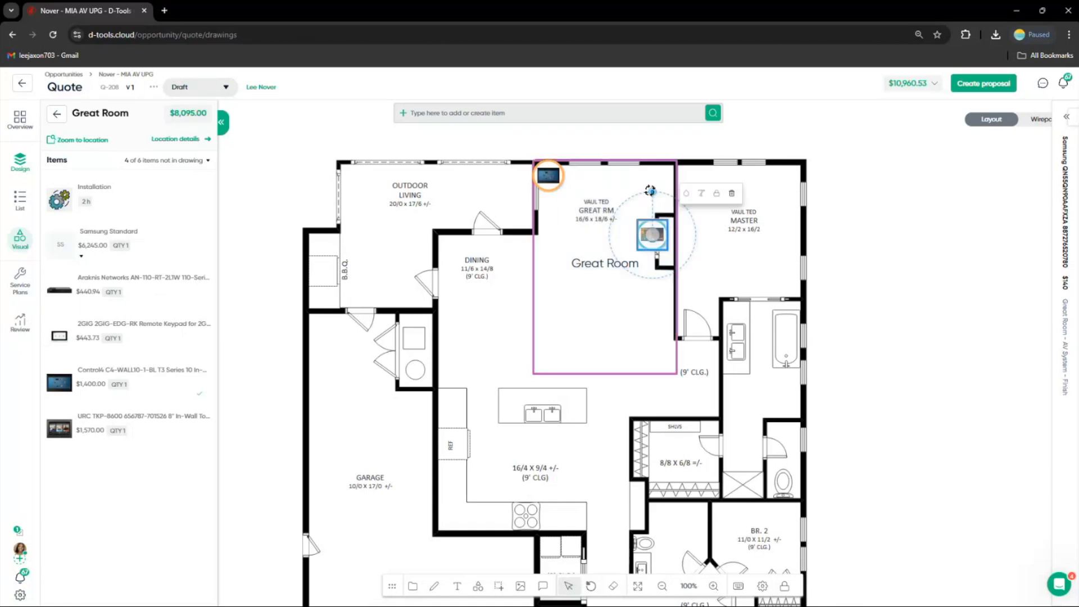
{"action": "left_click_drag", "start_coordinate": [650, 190], "coordinate": [654, 249]}
{"action": "left_click", "coordinate": [999, 302]}
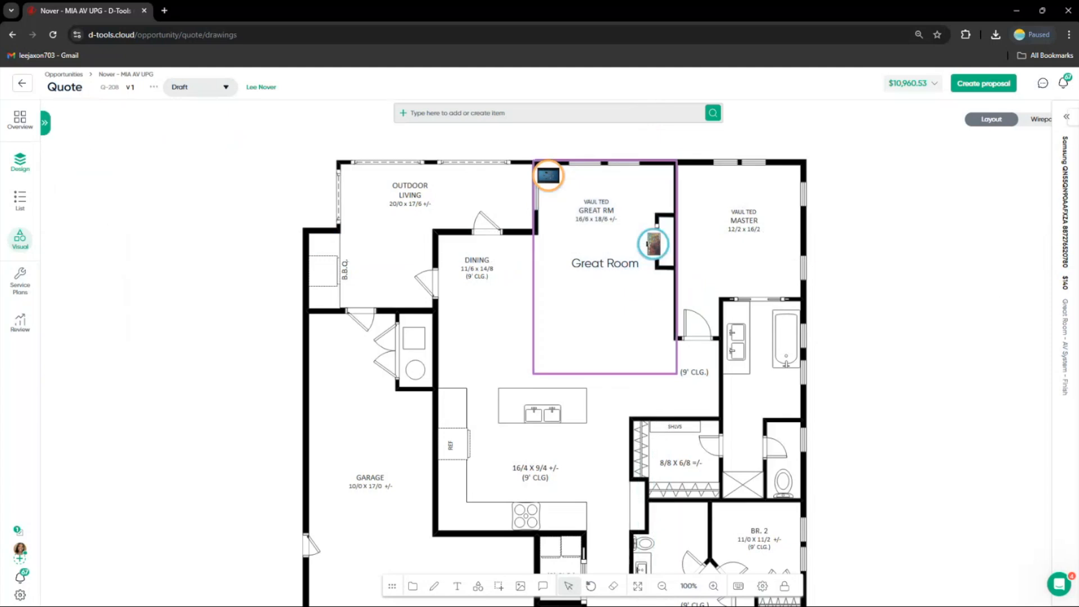
Draw a polygon location outlining the Outdoor Living area beside the Great Room
{"action": "left_click", "coordinate": [44, 122]}
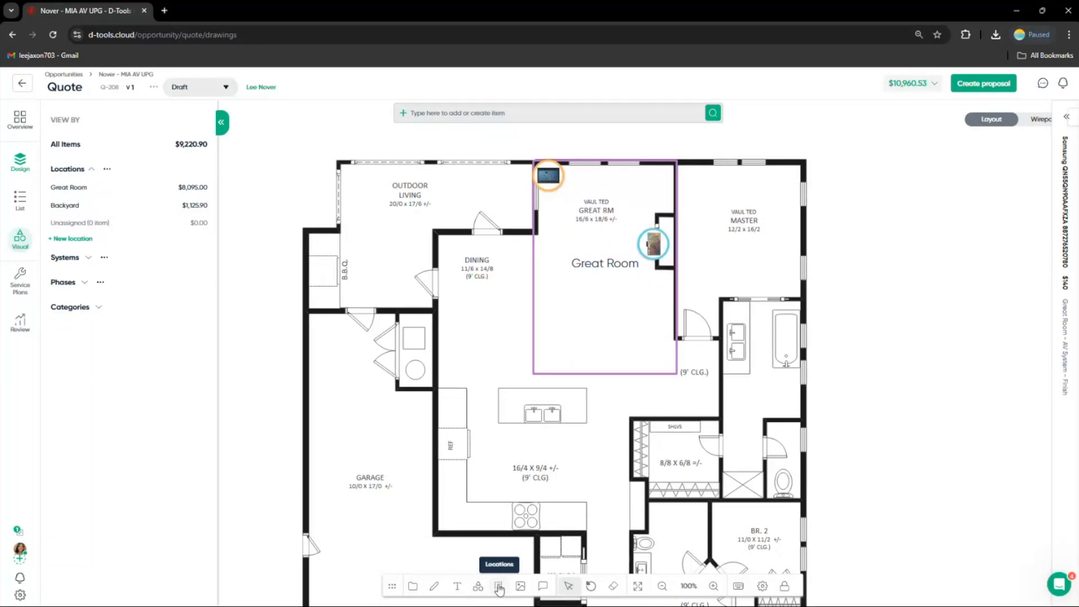
{"action": "left_click", "coordinate": [498, 587]}
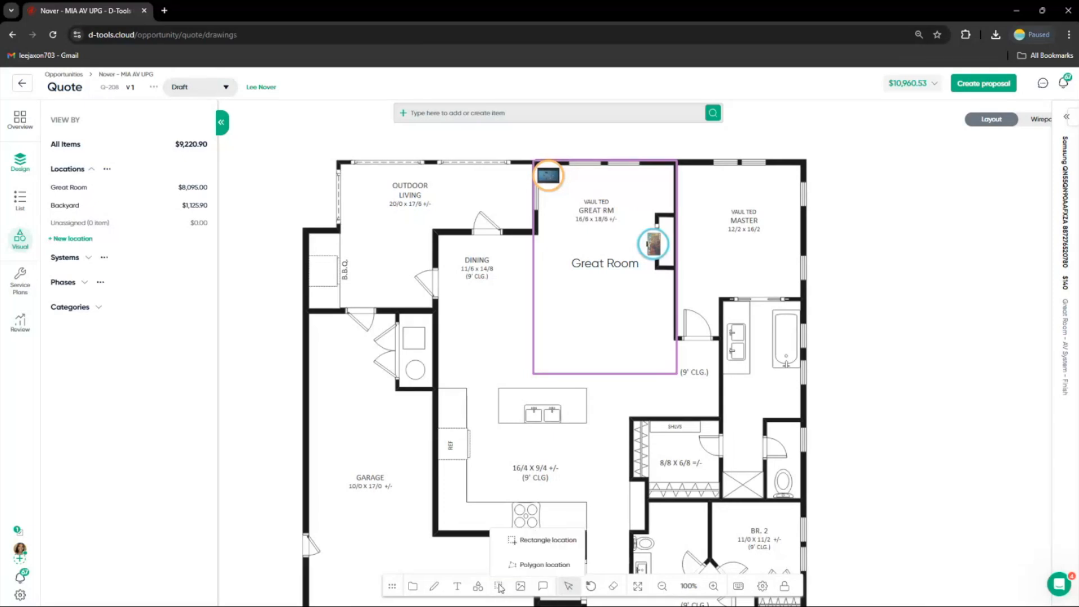
{"action": "left_click", "coordinate": [524, 566]}
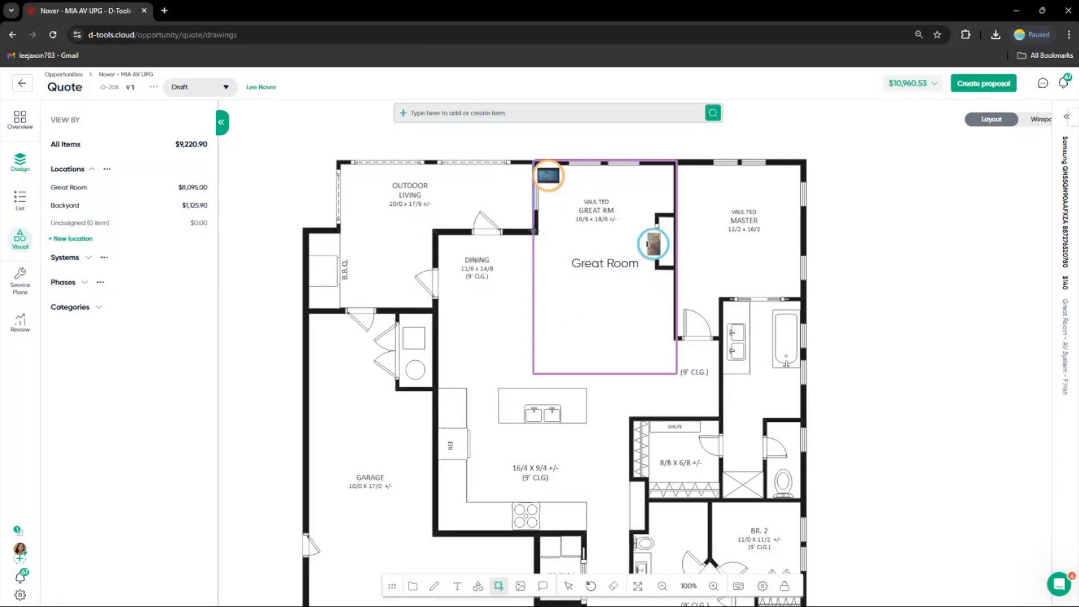
{"action": "left_click", "coordinate": [533, 231]}
{"action": "left_click", "coordinate": [534, 162]}
{"action": "left_click", "coordinate": [339, 161]}
{"action": "left_click", "coordinate": [342, 306]}
{"action": "left_click", "coordinate": [436, 307]}
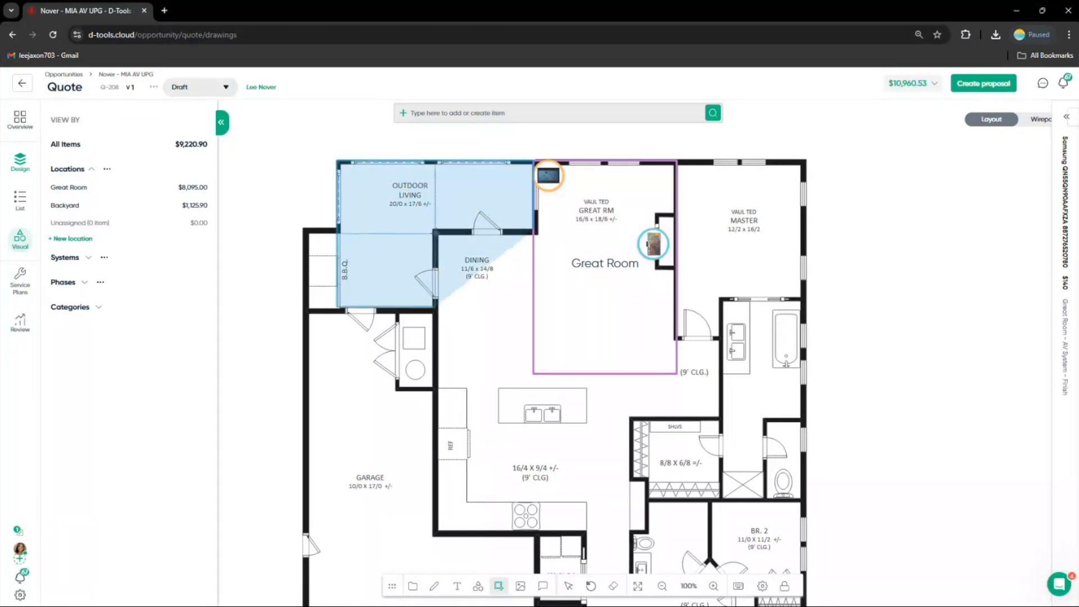
{"action": "left_click", "coordinate": [435, 230]}
{"action": "left_click", "coordinate": [532, 231]}
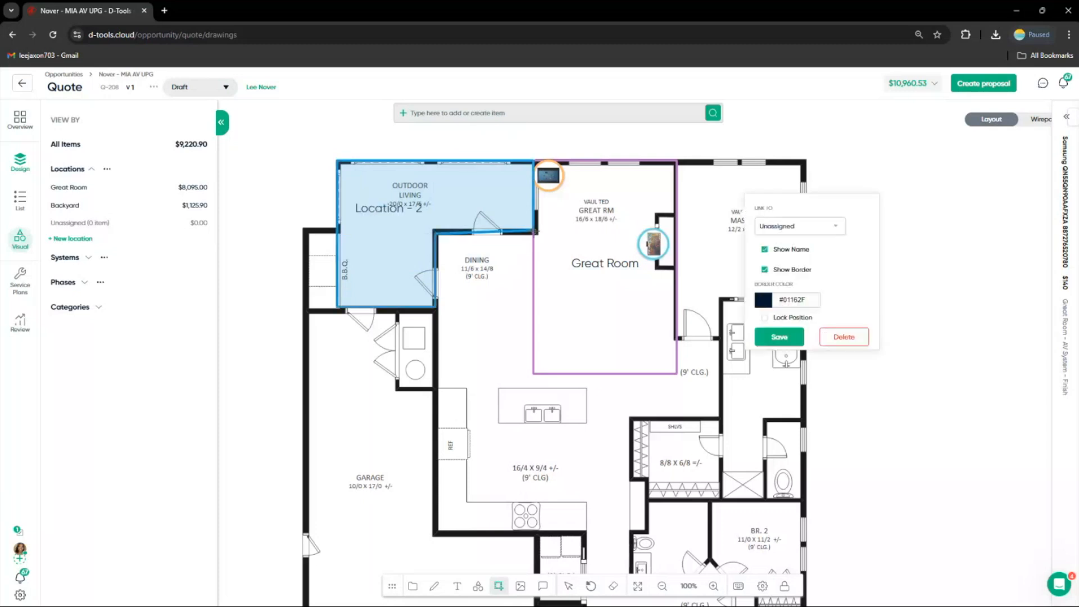
Link the new location to Backyard, set its border colour to #59cedf, and save it
{"action": "left_click", "coordinate": [816, 227]}
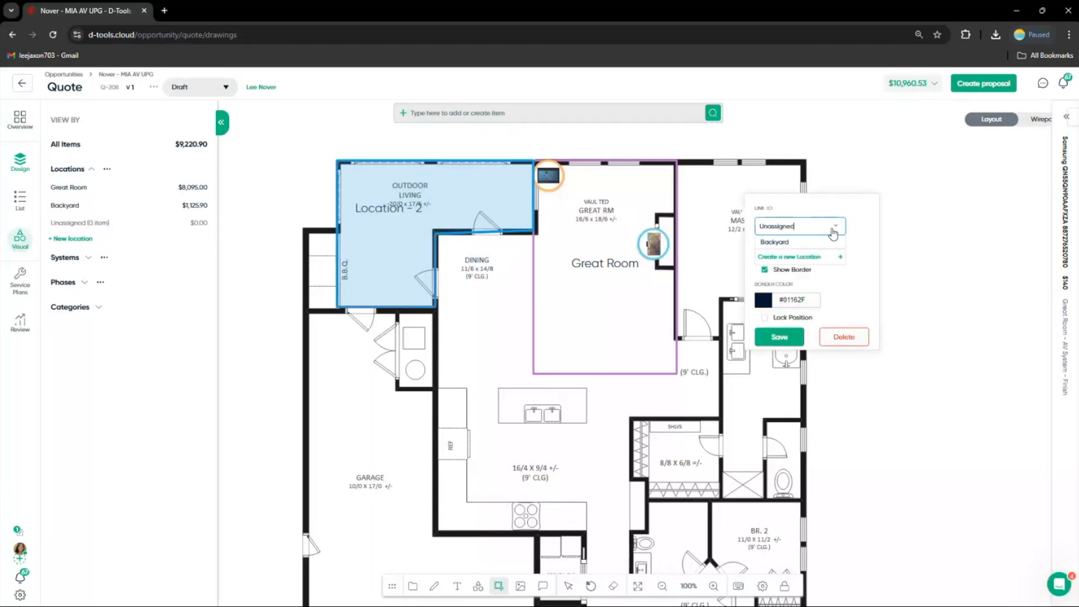
{"action": "left_click", "coordinate": [809, 242]}
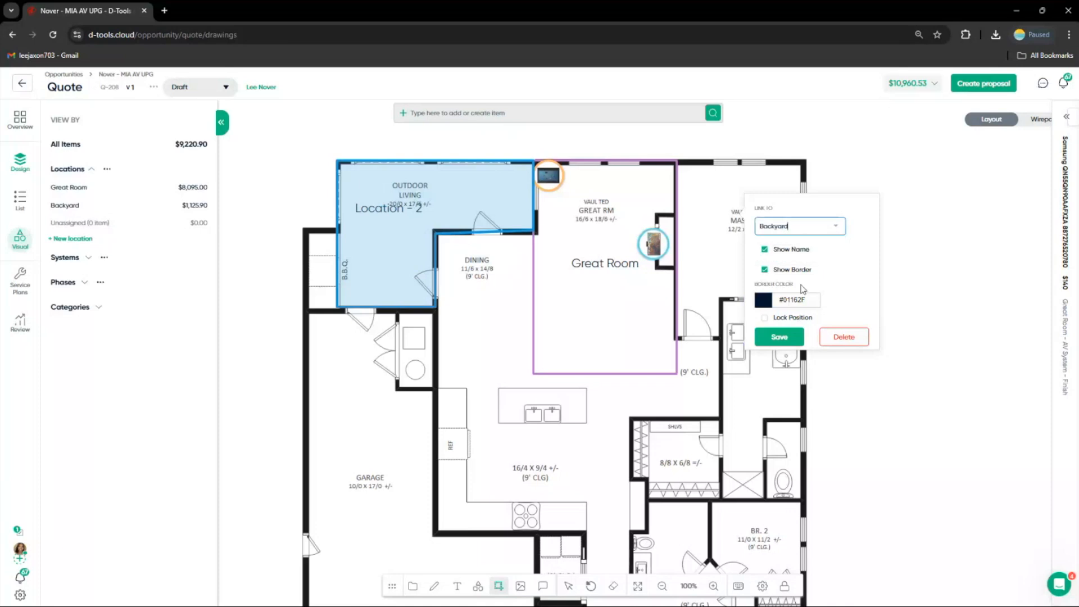
{"action": "left_click", "coordinate": [785, 292]}
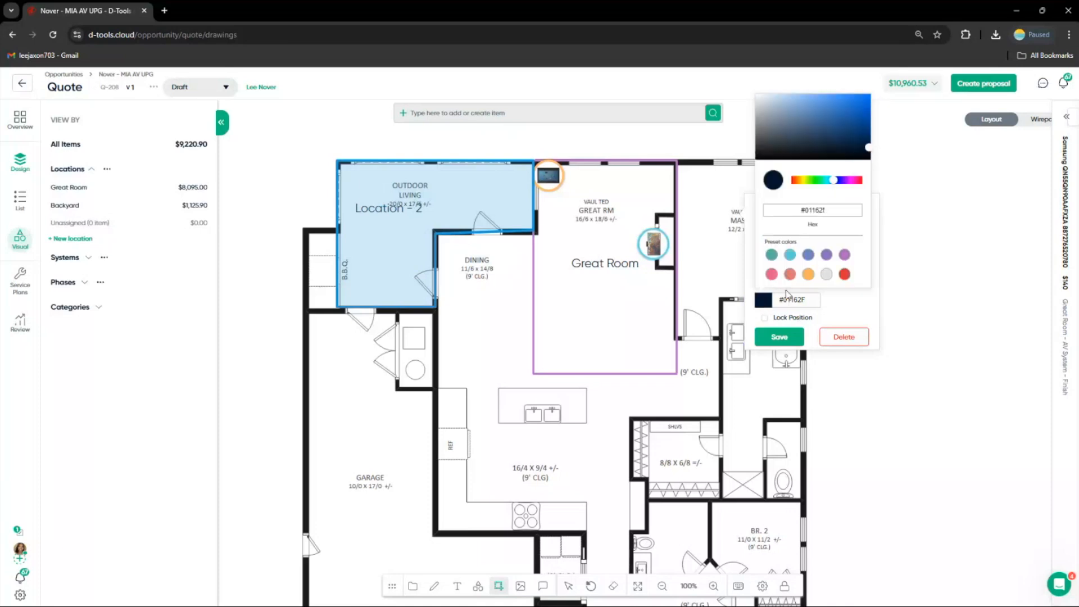
{"action": "left_click", "coordinate": [790, 256]}
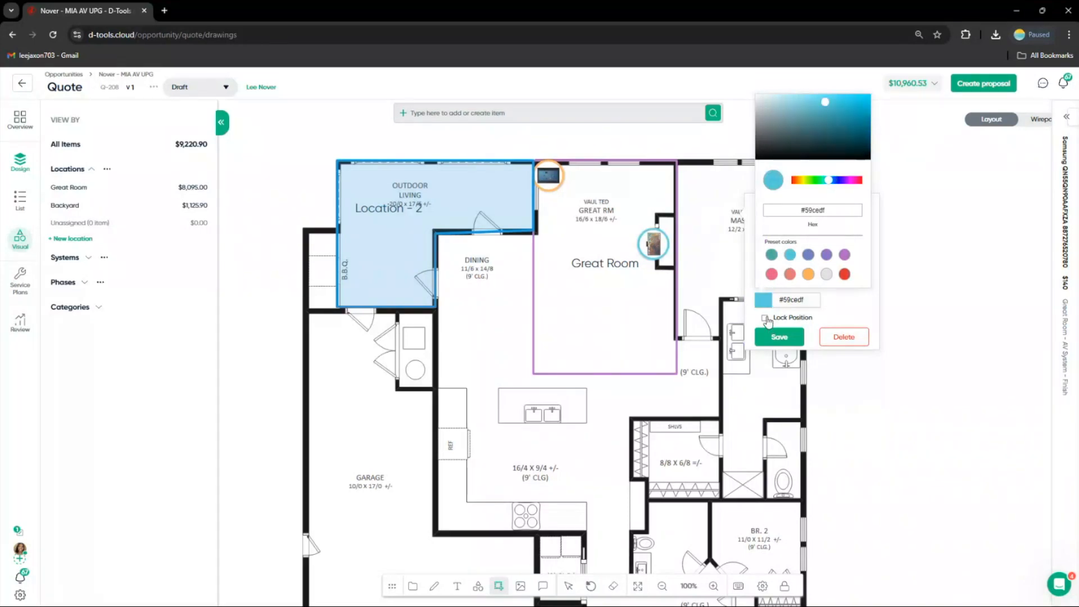
{"action": "left_click", "coordinate": [765, 318]}
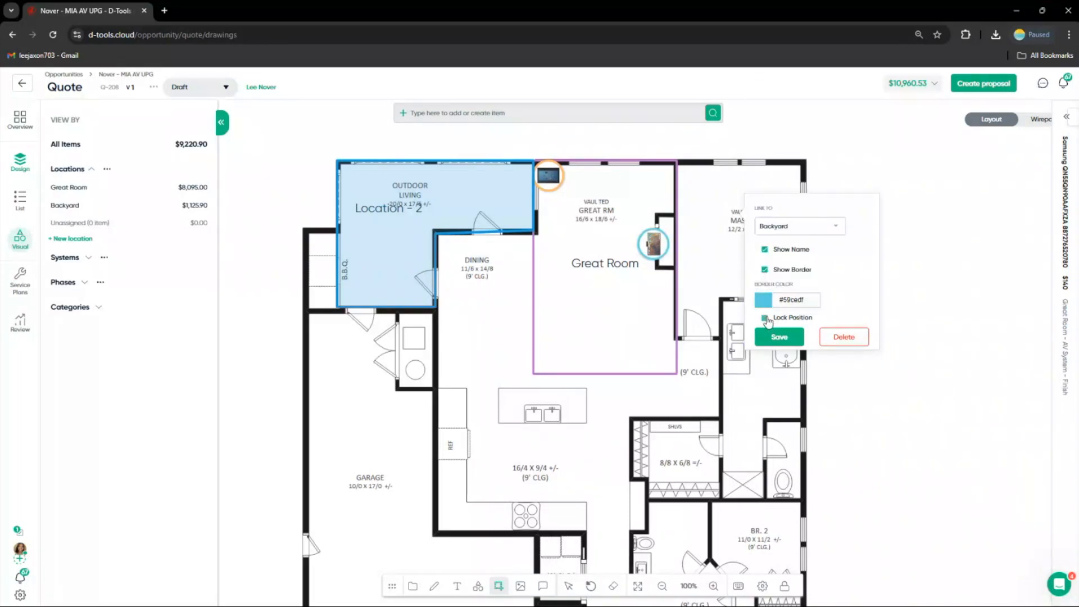
{"action": "left_click", "coordinate": [779, 337]}
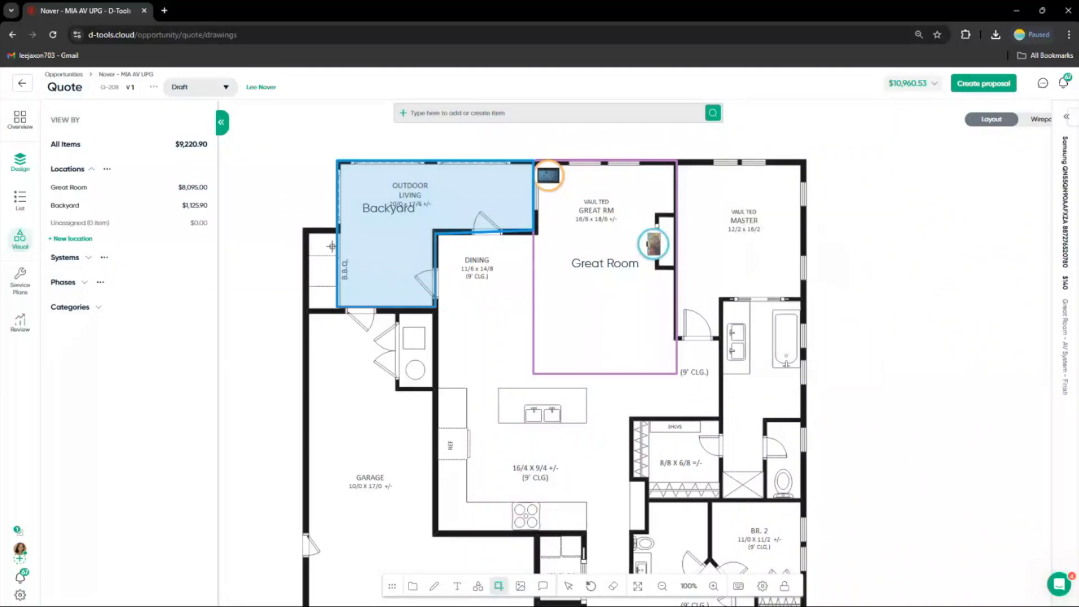
Open the Backyard location and place its two Luma Surveillance cameras on the floorplan inside it
{"action": "left_click", "coordinate": [568, 587]}
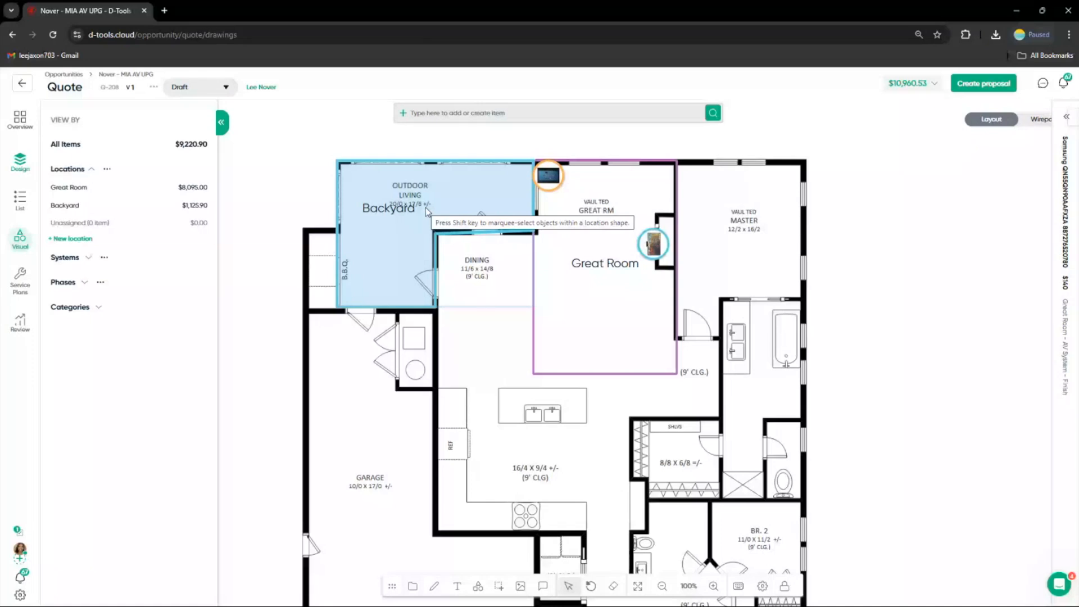
{"action": "left_click", "coordinate": [66, 206]}
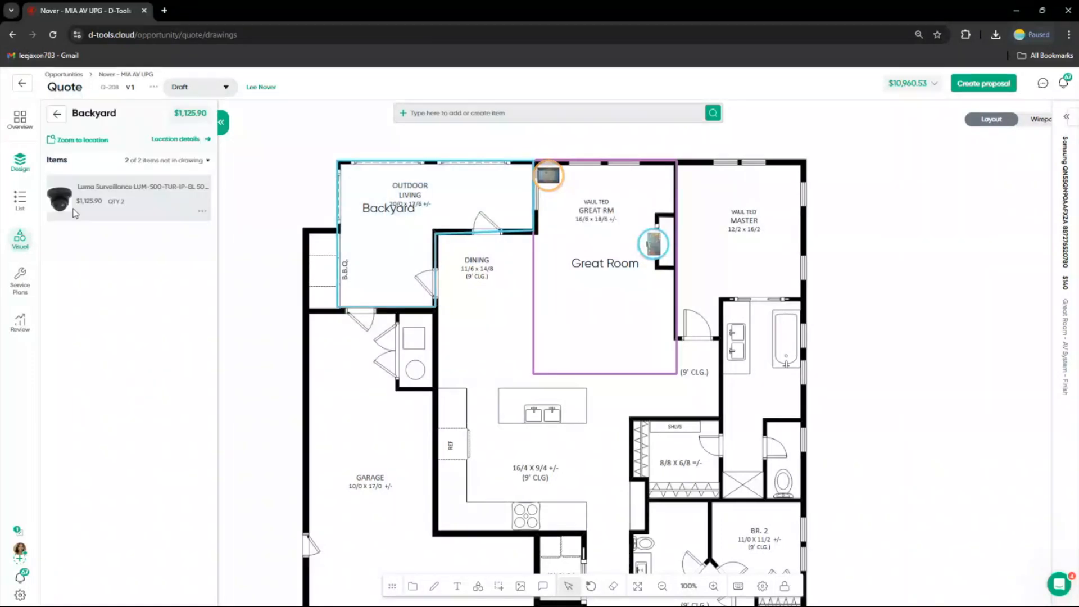
{"action": "left_click", "coordinate": [104, 212]}
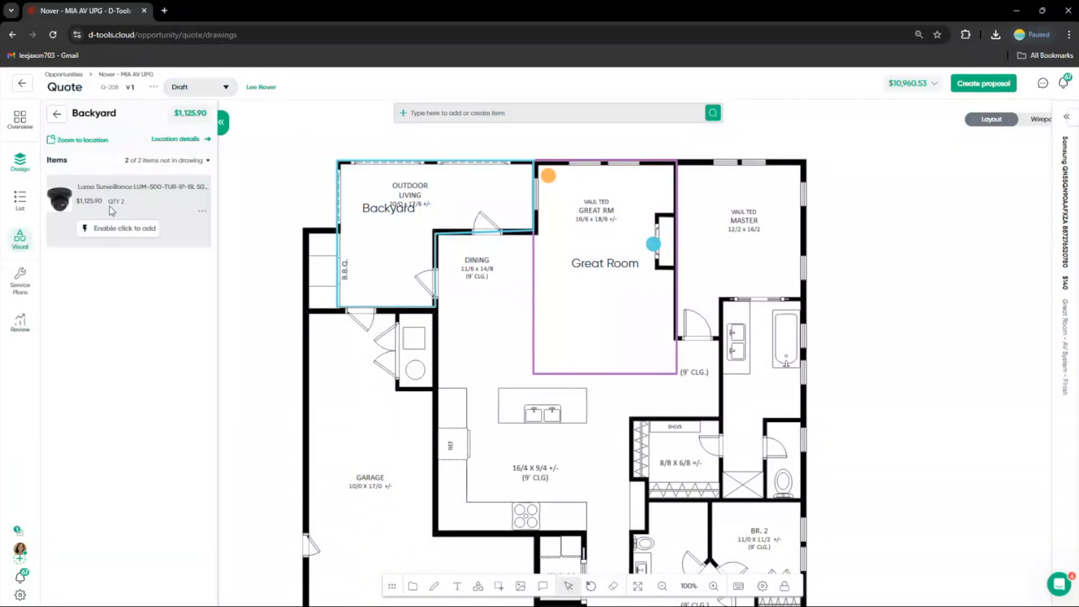
{"action": "left_click", "coordinate": [113, 233]}
{"action": "left_click", "coordinate": [465, 195]}
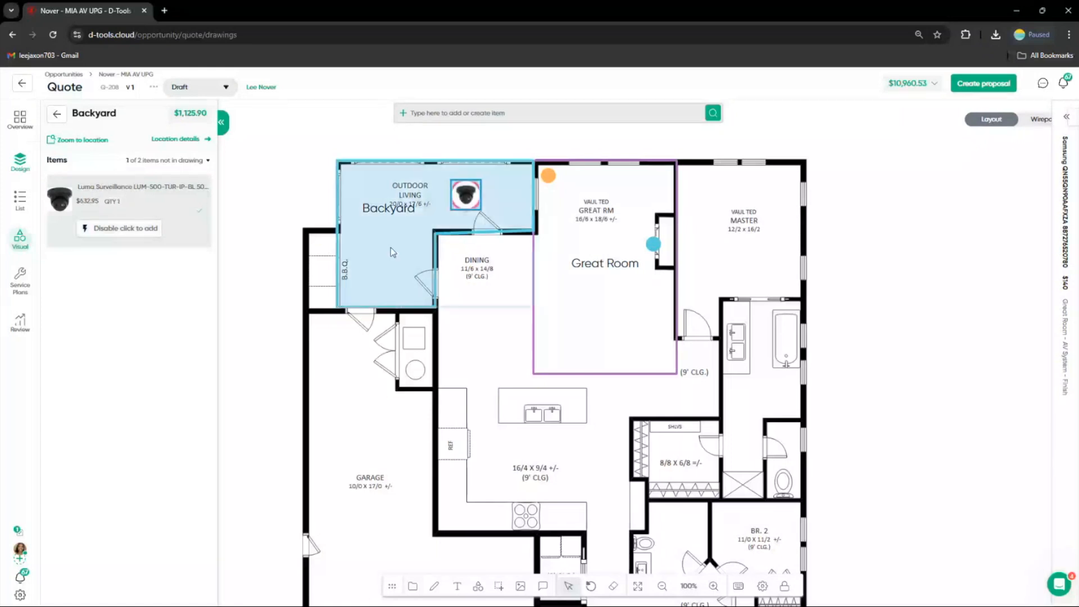
{"action": "left_click", "coordinate": [367, 275]}
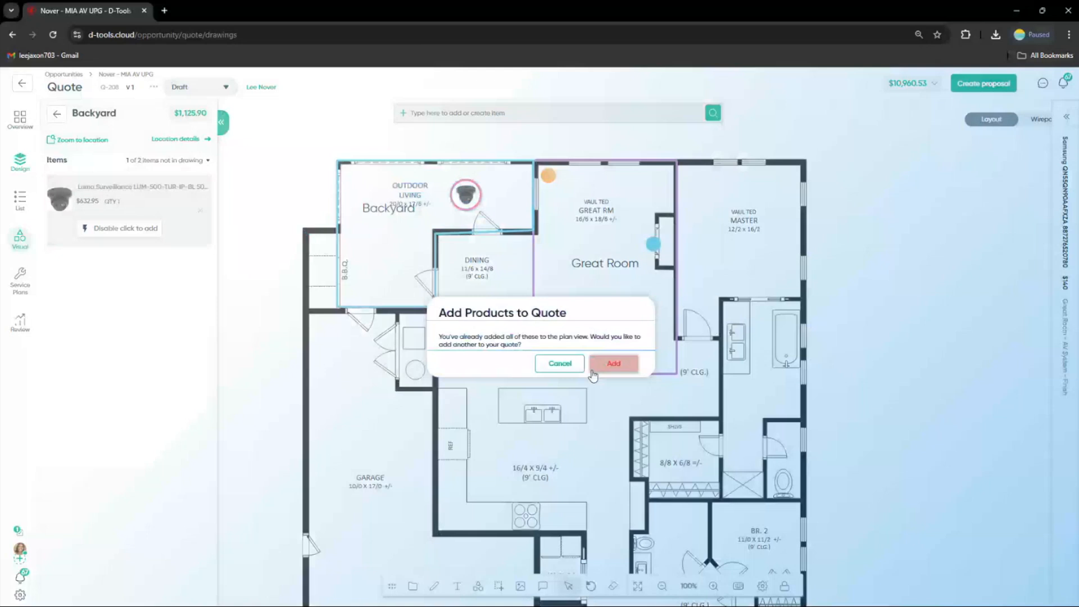
{"action": "left_click", "coordinate": [592, 371]}
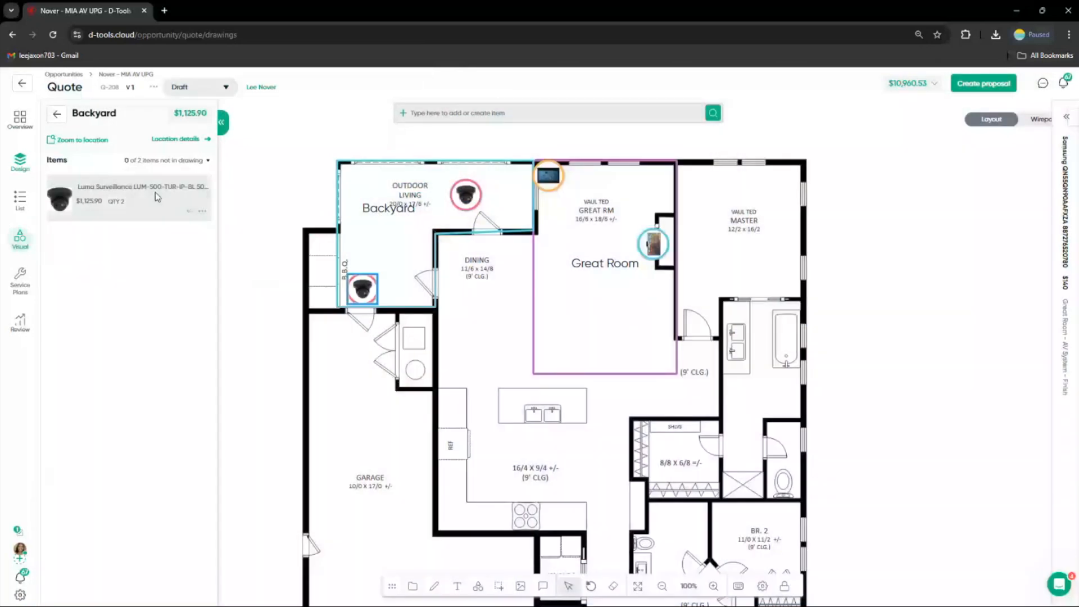
Move the upper Backyard camera against the top wall next to the Great Room
{"action": "left_click", "coordinate": [369, 297]}
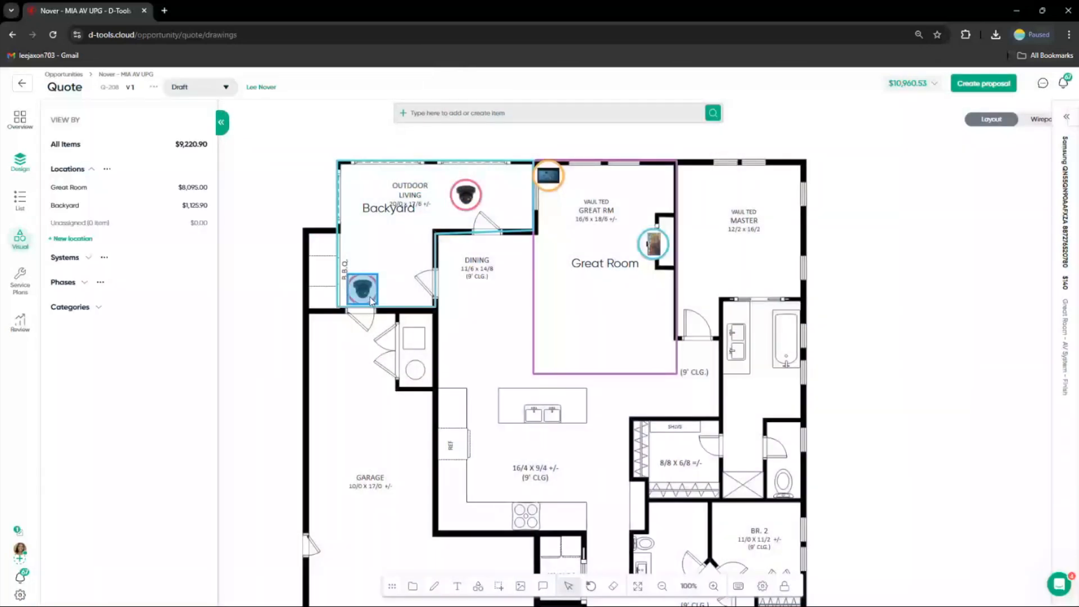
{"action": "left_click_drag", "start_coordinate": [470, 194], "coordinate": [499, 182]}
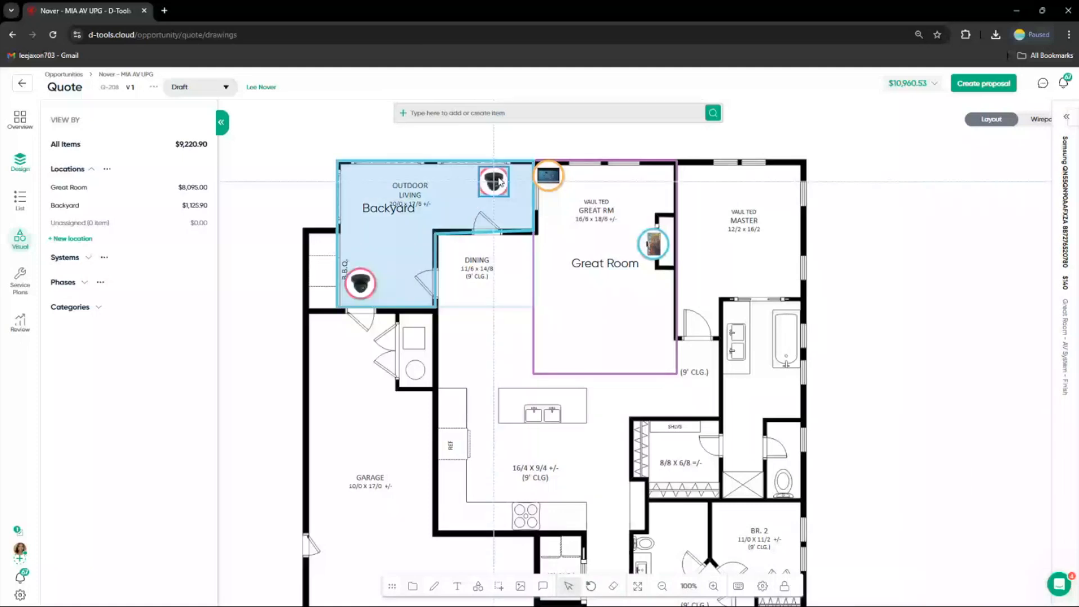
{"action": "left_click_drag", "start_coordinate": [499, 182], "coordinate": [515, 181]}
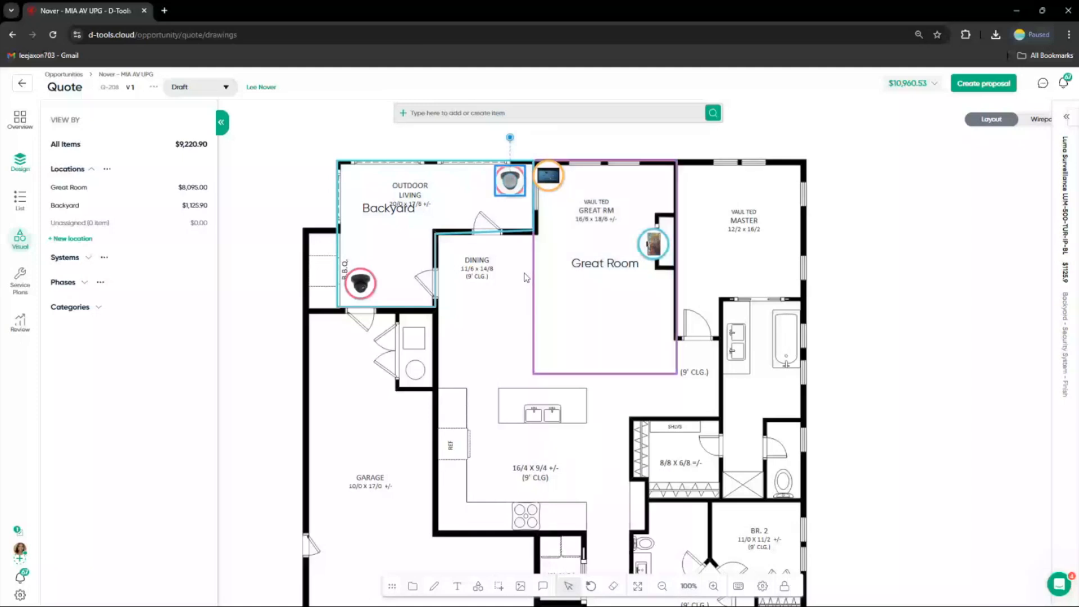
Search the catalog for camera and quick-add a Clare Controls CLR-V200-8TVFB onto the Backyard
{"action": "scroll", "coordinate": [525, 277], "scroll_direction": "down", "scroll_amount": 3}
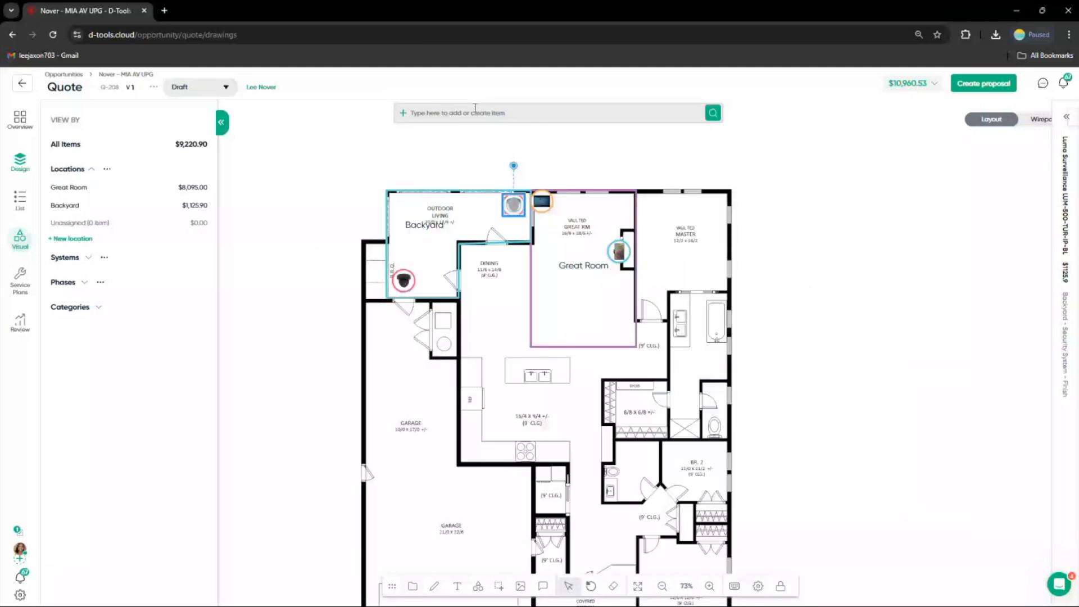
{"action": "left_click", "coordinate": [475, 112]}
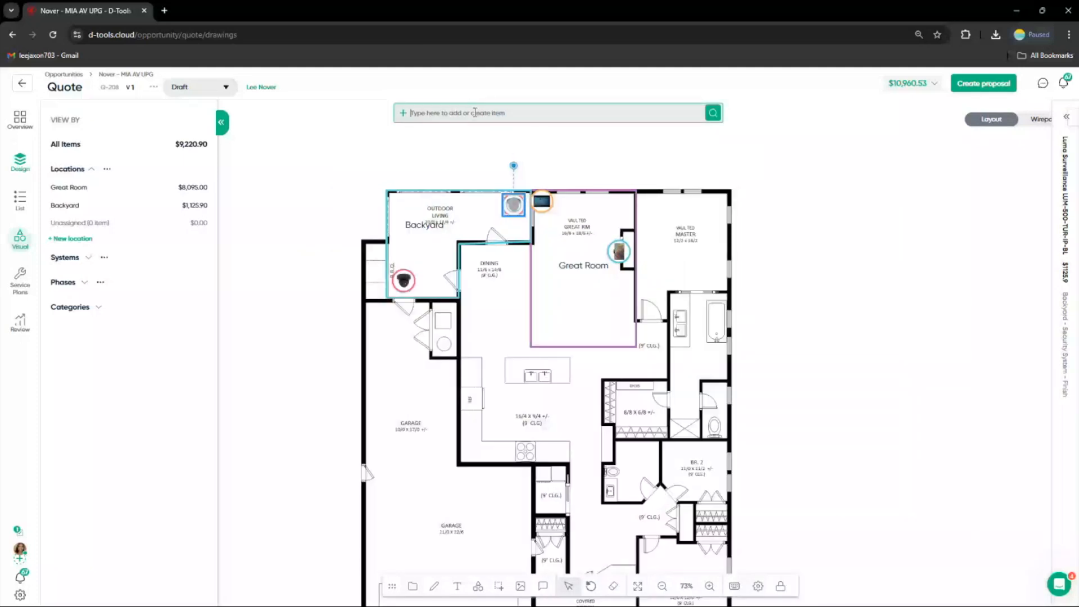
{"action": "type", "text": "co"}
{"action": "type", "text": "mer"}
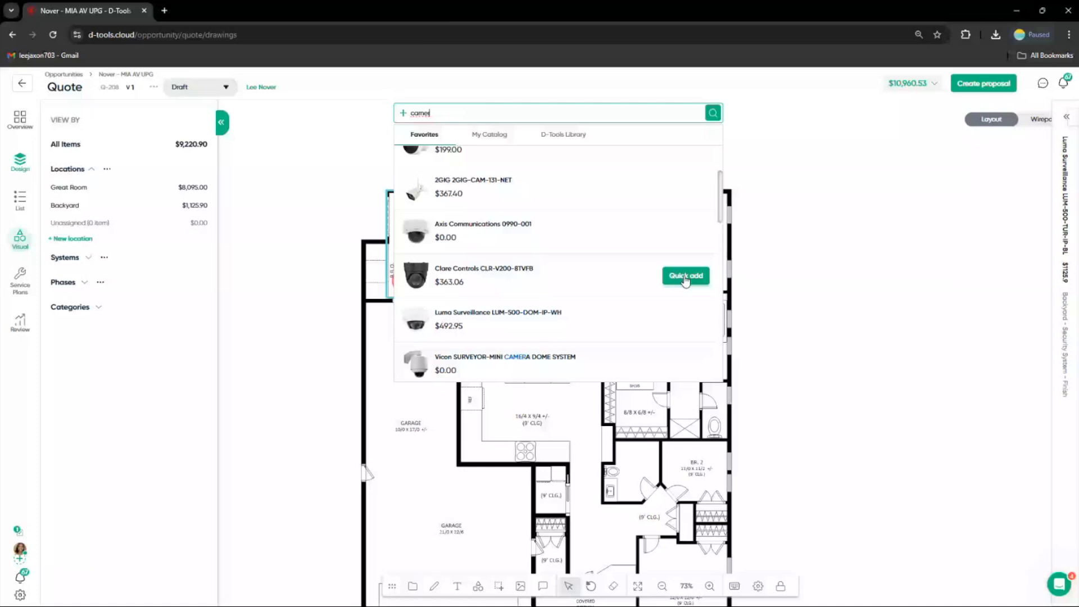
{"action": "left_click", "coordinate": [685, 276]}
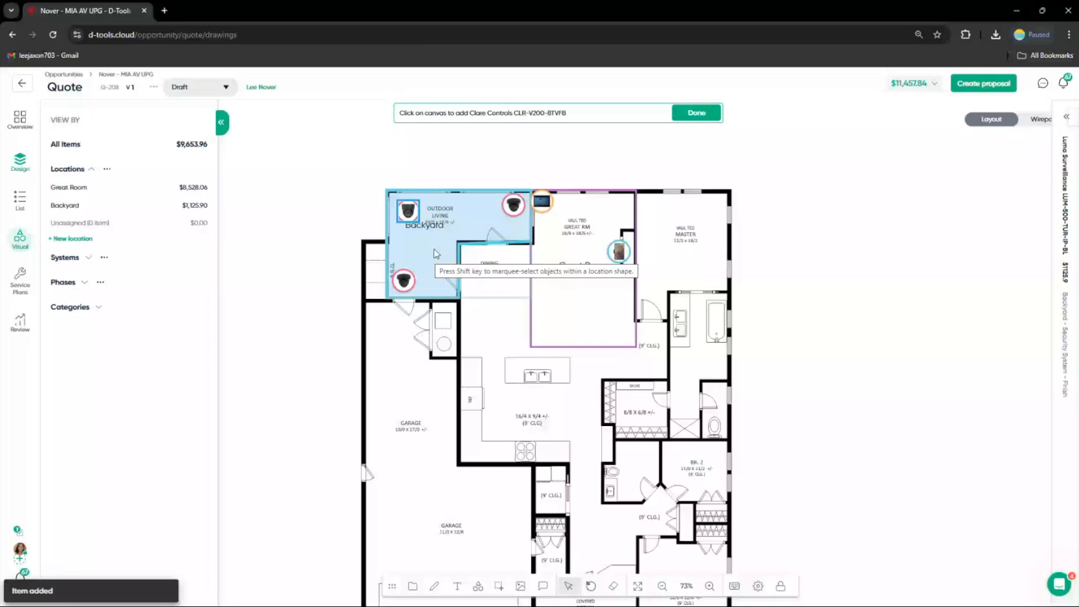
{"action": "left_click", "coordinate": [688, 114]}
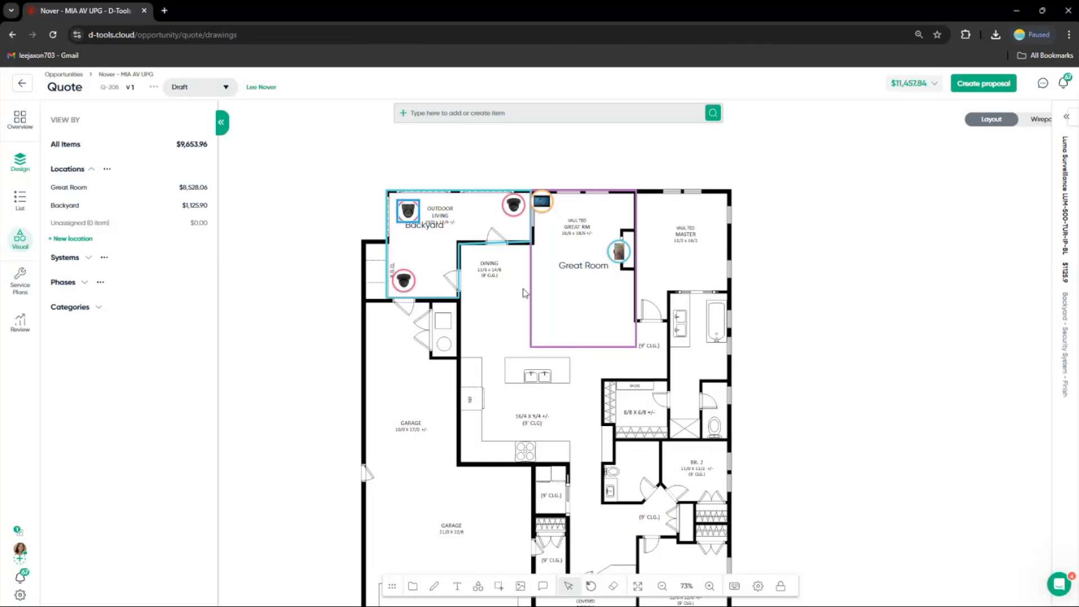
Turn on the coverage display for products on the floorplan
{"action": "left_click_drag", "start_coordinate": [731, 392], "coordinate": [740, 344]}
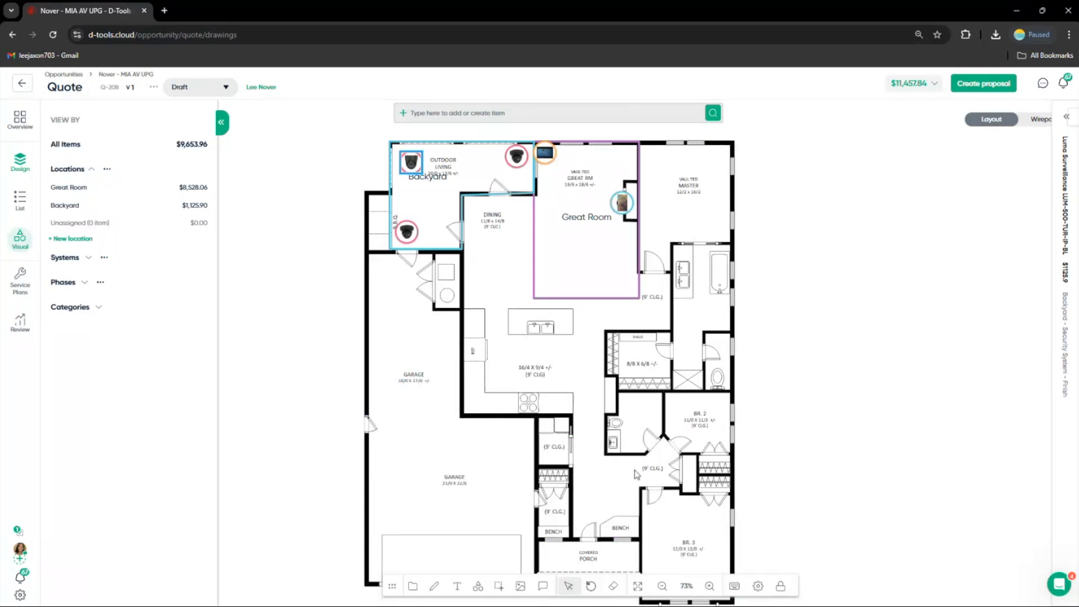
{"action": "left_click", "coordinate": [758, 586]}
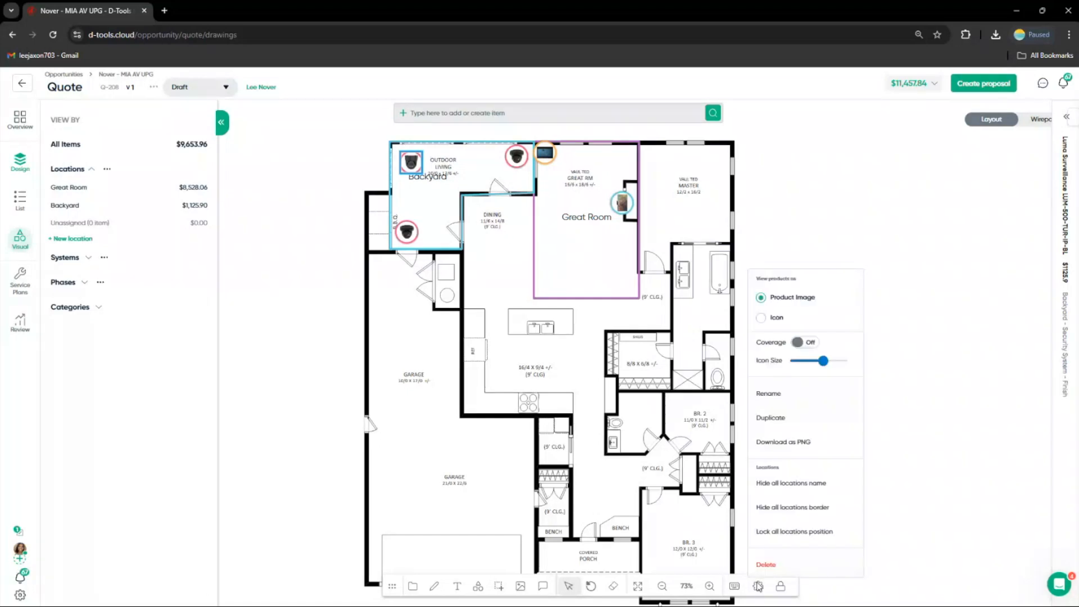
{"action": "left_click", "coordinate": [797, 342]}
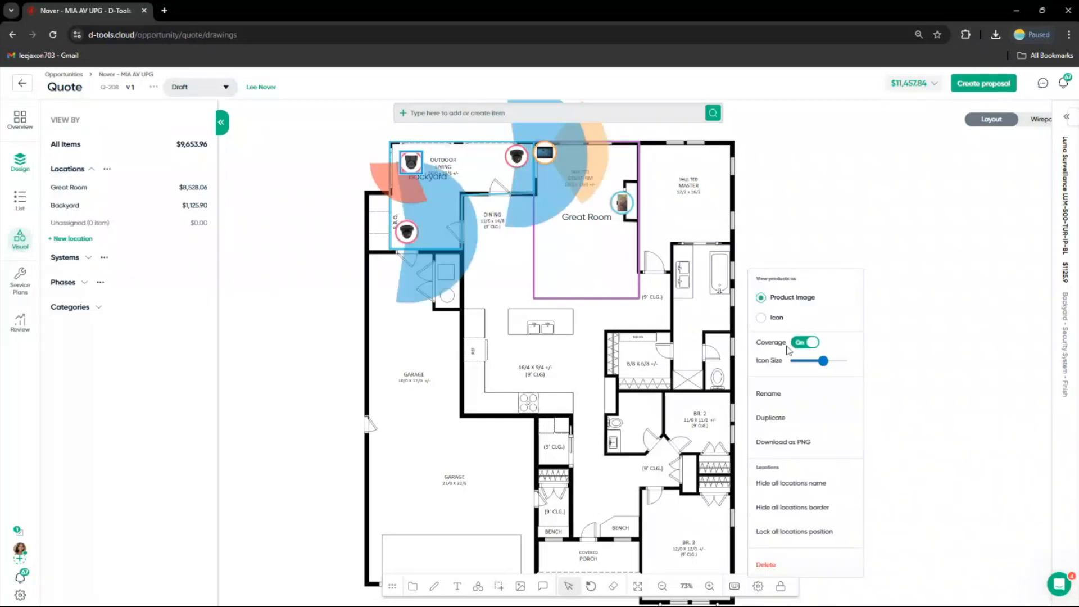
Enlarge the coverage area of the lower-left Backyard camera
{"action": "left_click", "coordinate": [407, 232]}
{"action": "left_click", "coordinate": [446, 230]}
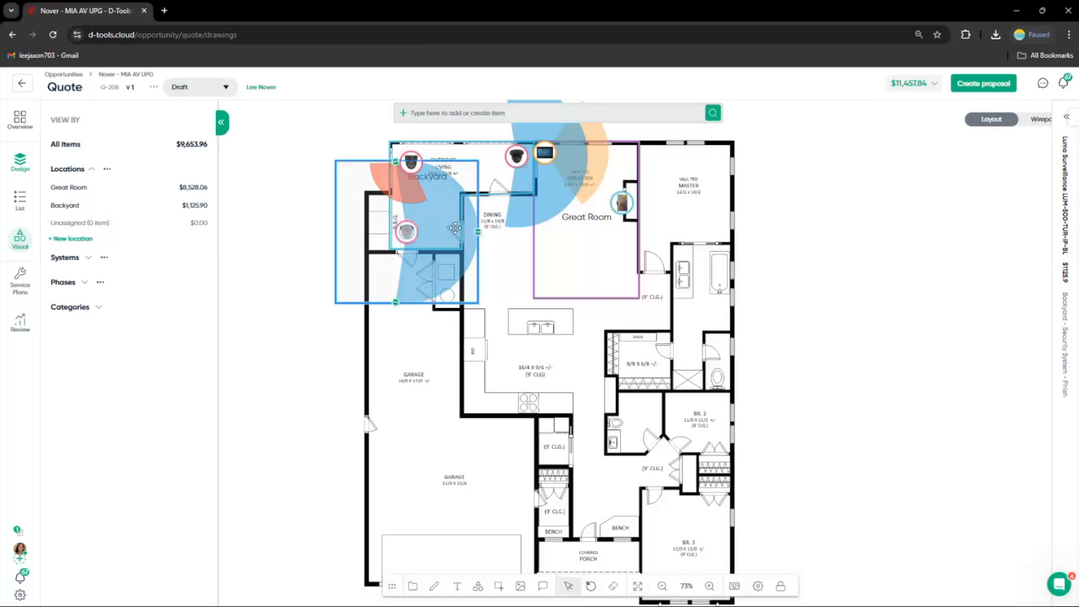
{"action": "left_click_drag", "start_coordinate": [478, 231], "coordinate": [497, 187]}
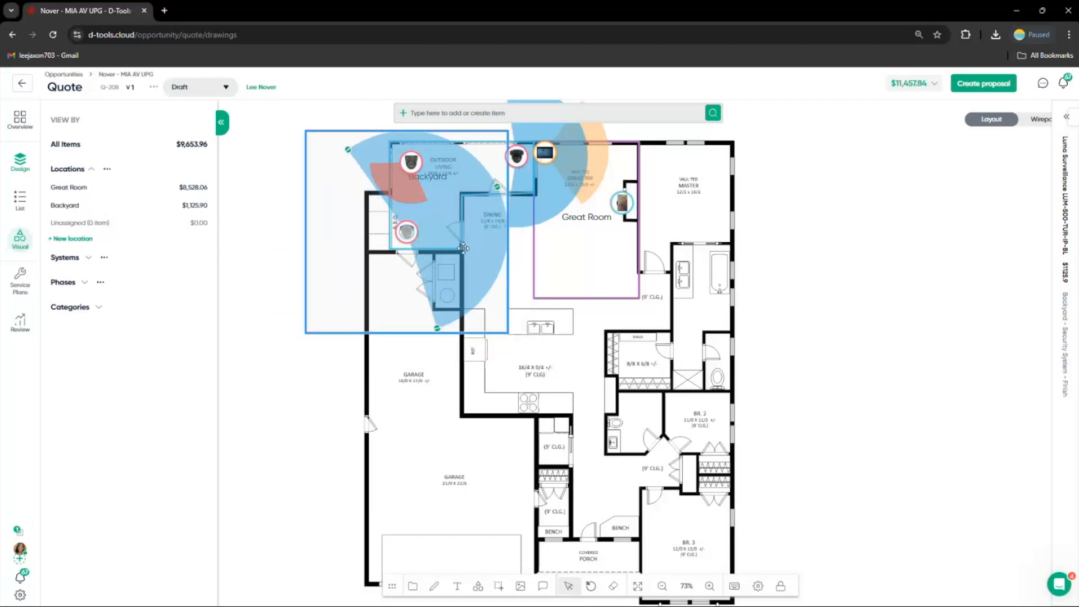
{"action": "left_click", "coordinate": [407, 231]}
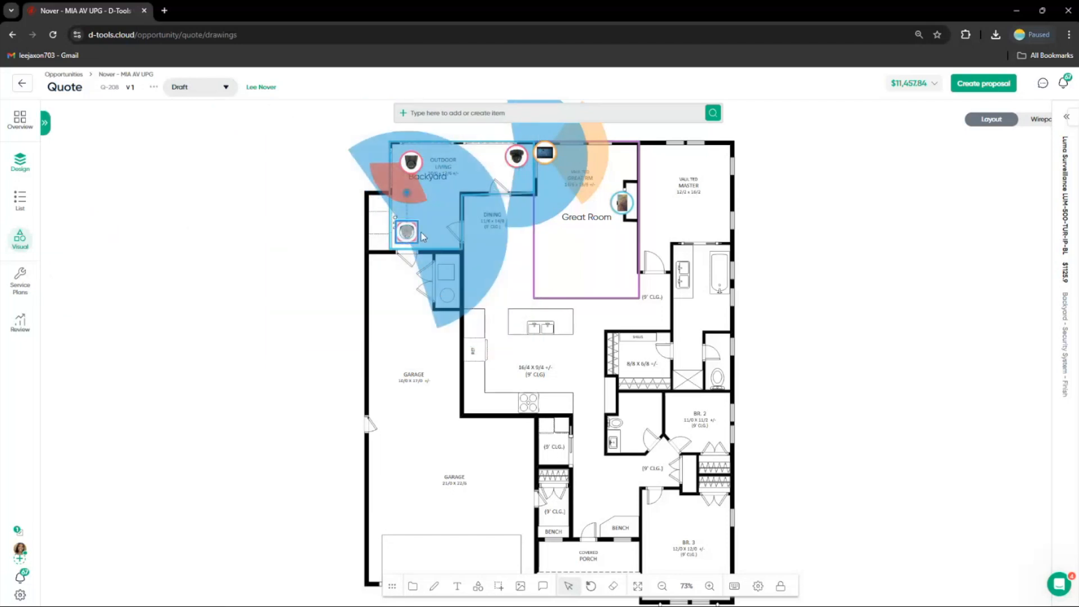
Turn on coverage for the Luma Surveillance LUM-500-TUR-IP-BL turret camera in the Backyard
{"action": "left_click", "coordinate": [1064, 118]}
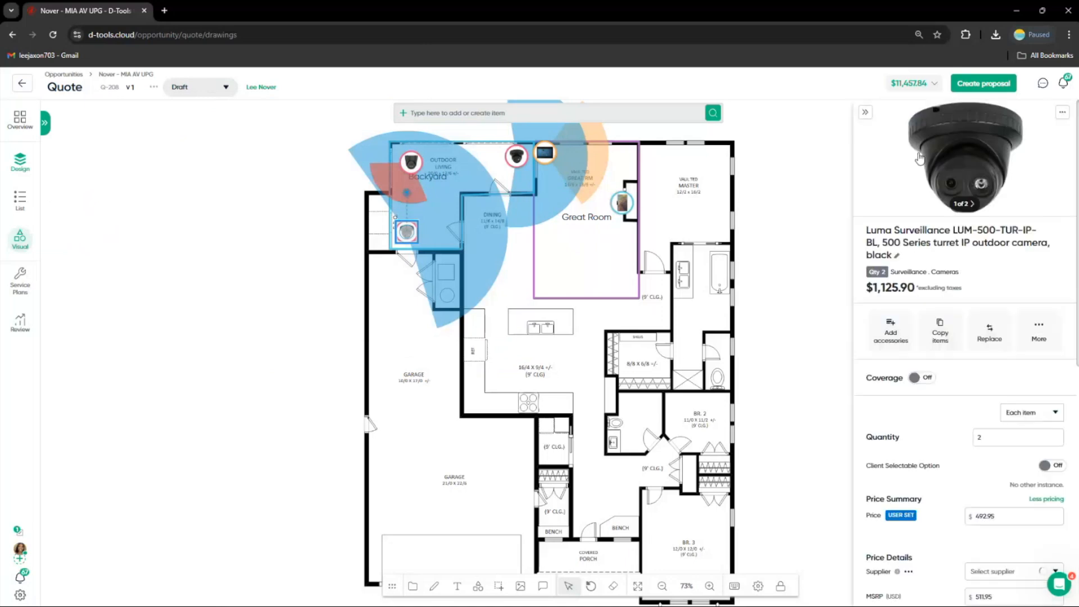
{"action": "left_click", "coordinate": [924, 378]}
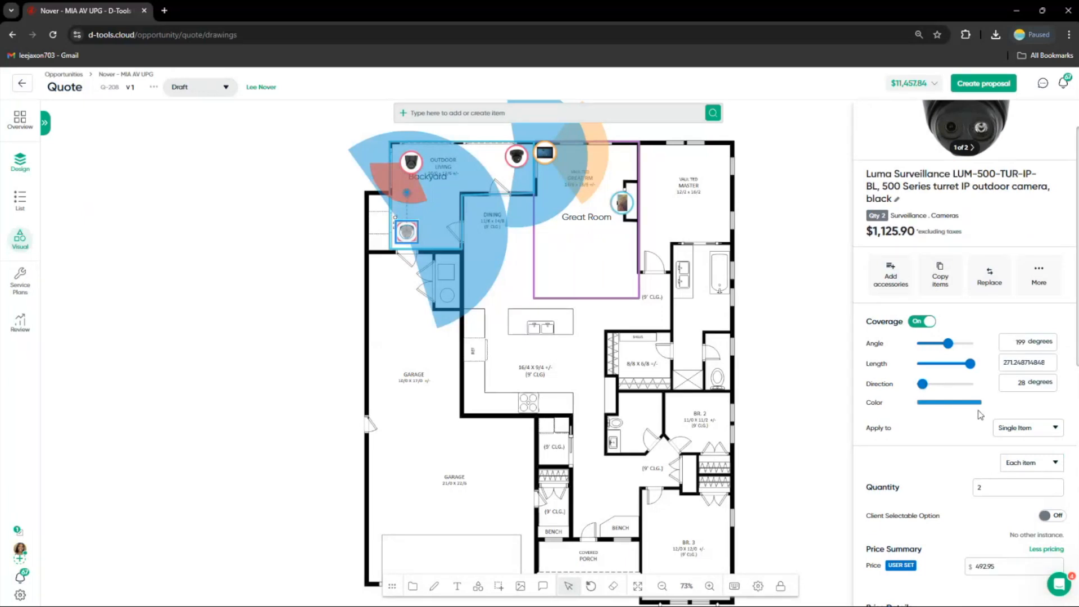
{"action": "left_click", "coordinate": [1019, 427]}
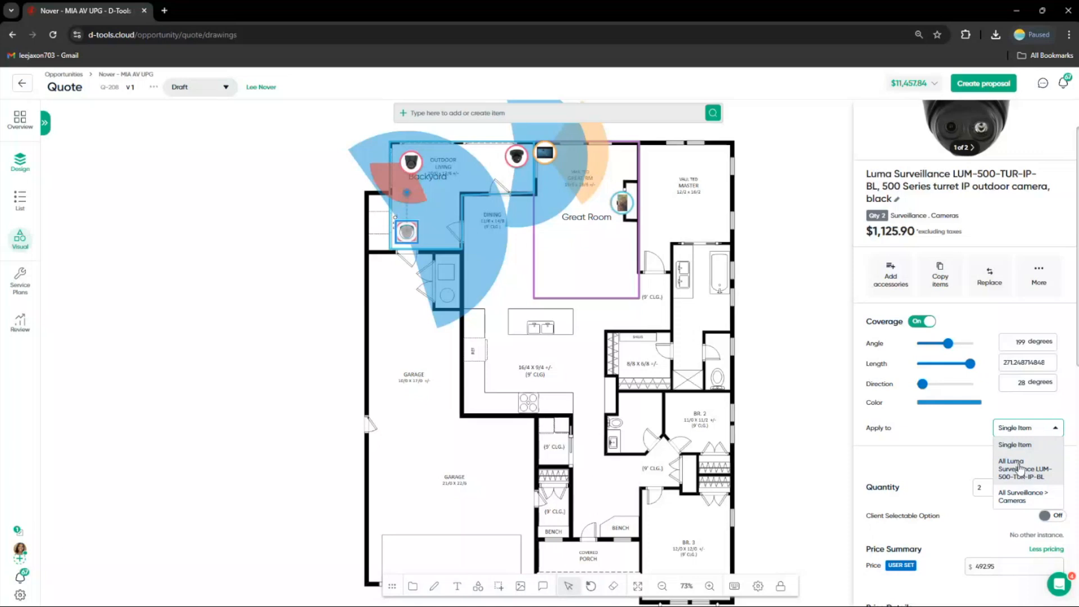
{"action": "scroll", "coordinate": [931, 316], "scroll_direction": "up", "scroll_amount": 2}
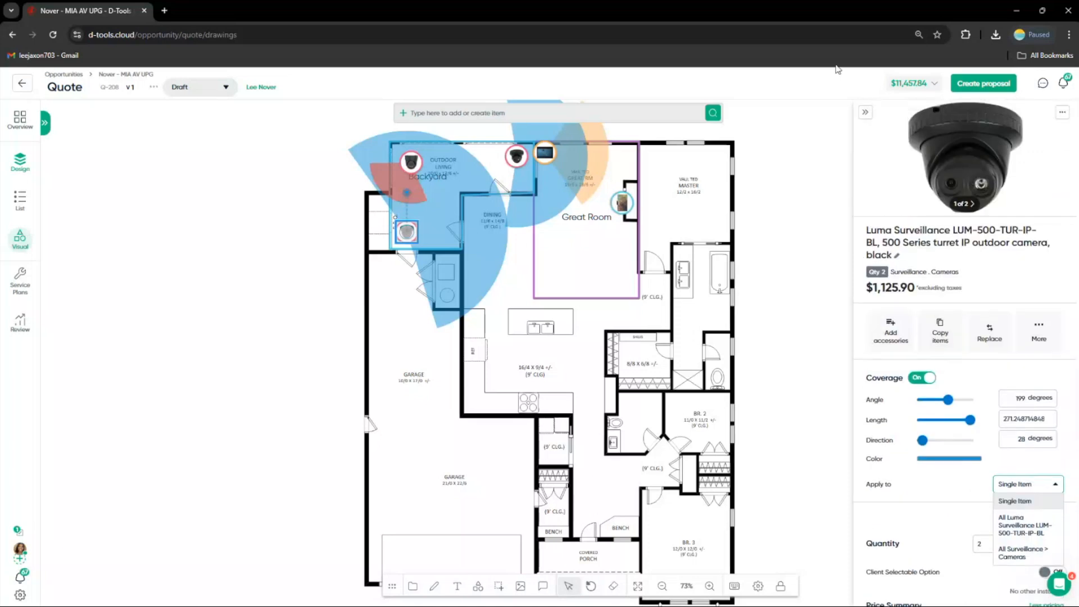
{"action": "left_click", "coordinate": [864, 115]}
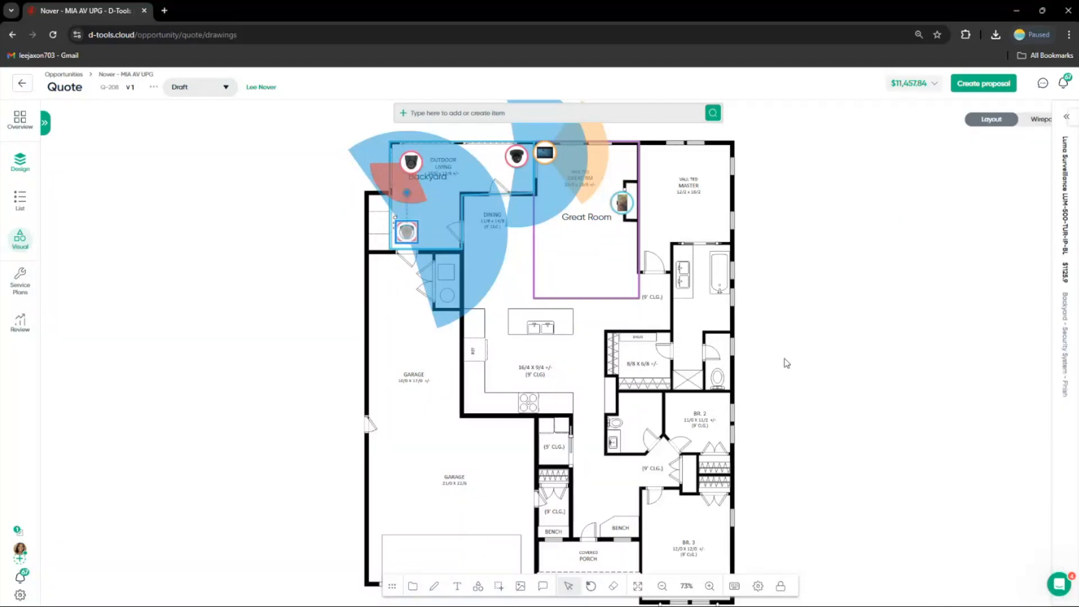
Turn off the coverage display for products on the floorplan
{"action": "left_click", "coordinate": [757, 585]}
{"action": "left_click", "coordinate": [776, 338]}
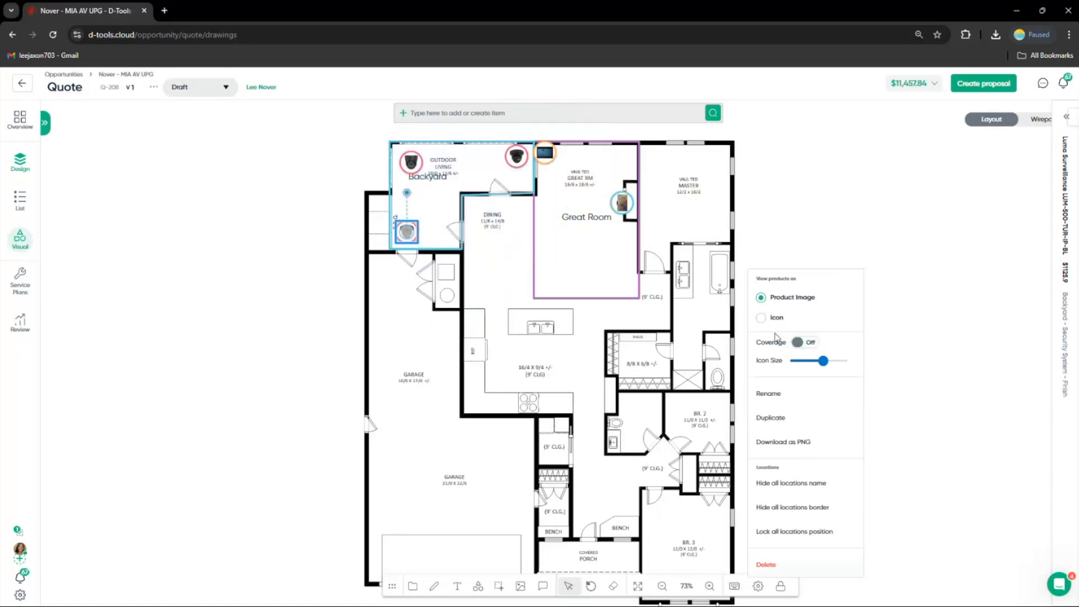
{"action": "left_click", "coordinate": [791, 223]}
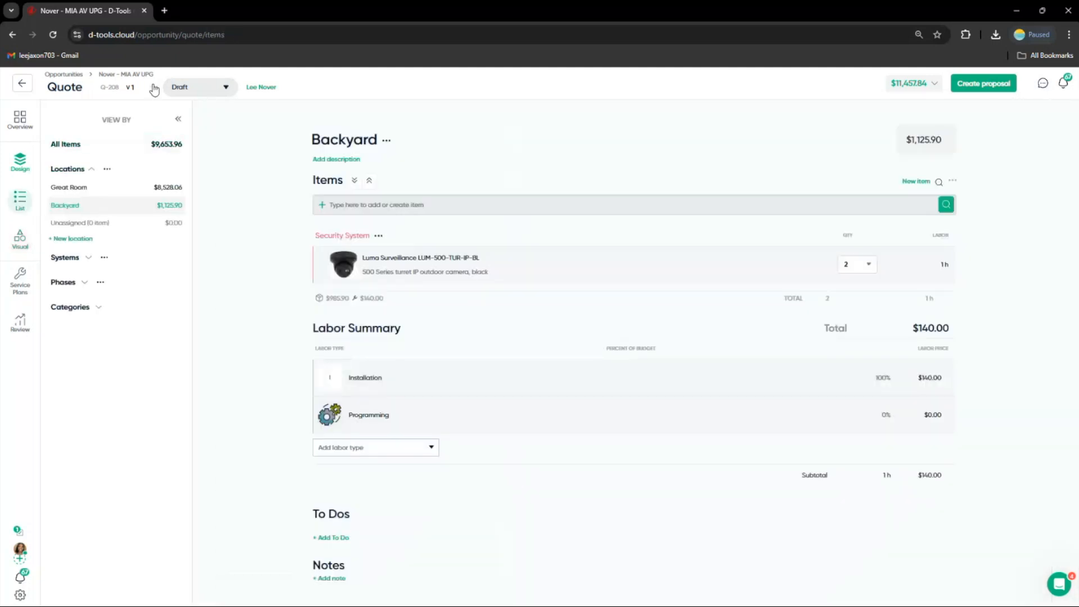
Review the Great Room item list, the quote options menu and an item's details panel
{"action": "left_click", "coordinate": [66, 190]}
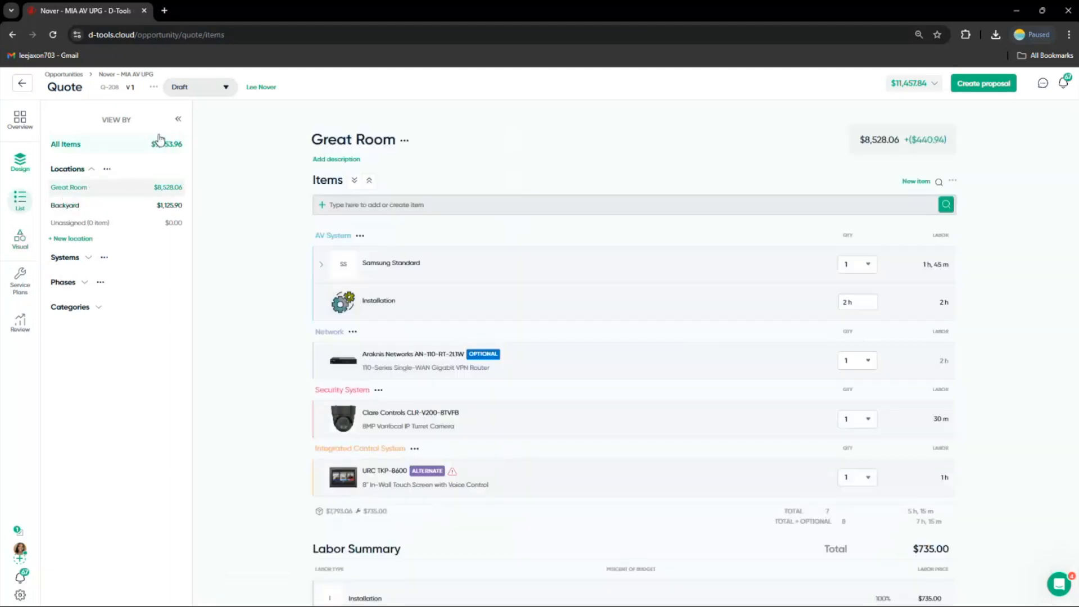
{"action": "left_click", "coordinate": [153, 88]}
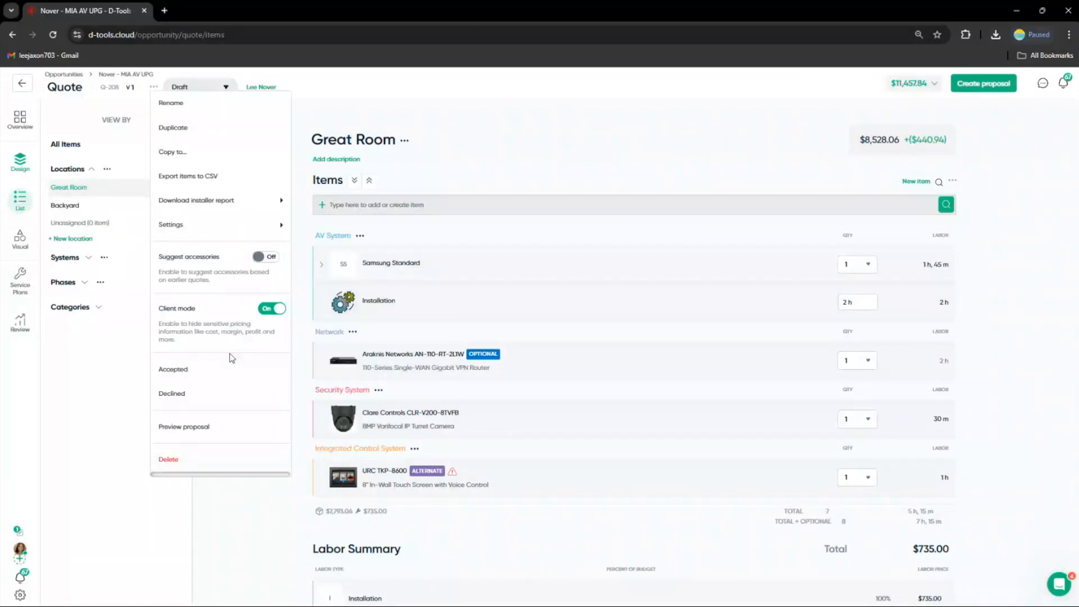
{"action": "left_click", "coordinate": [403, 224]}
{"action": "left_click", "coordinate": [423, 272]}
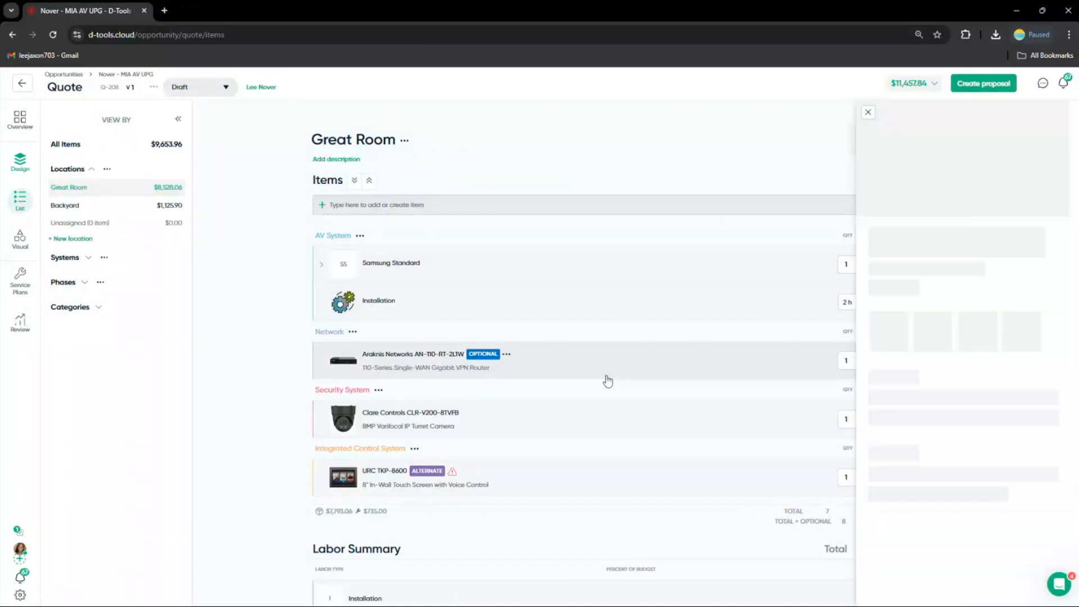
{"action": "left_click", "coordinate": [865, 112]}
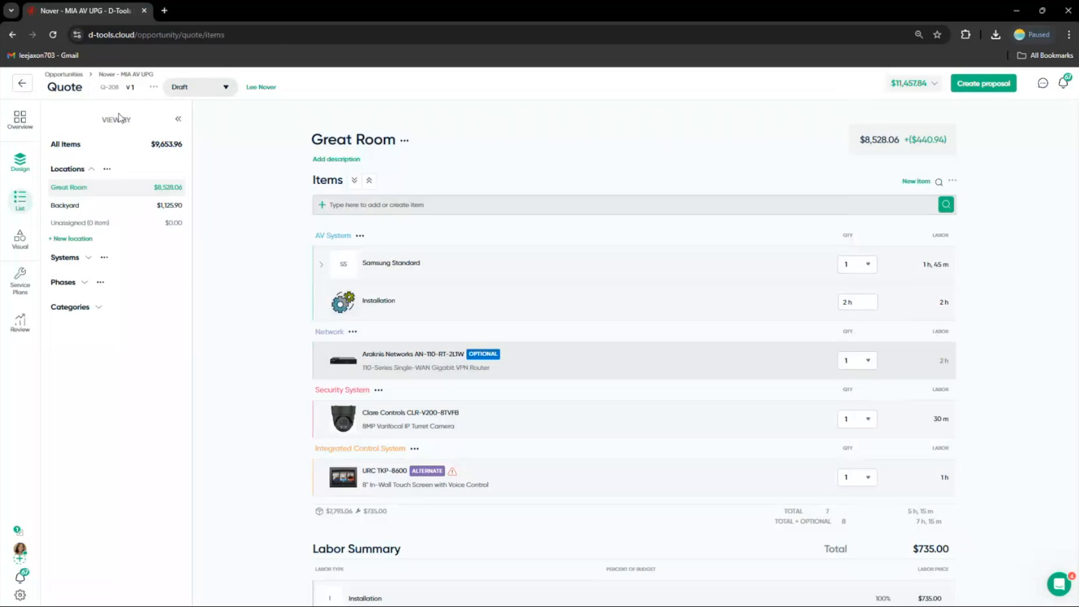
Open the 2OAK AV UPG quote and review its pending cost and price updates from the catalog without applying them
{"action": "left_click", "coordinate": [64, 75]}
{"action": "left_click", "coordinate": [387, 322]}
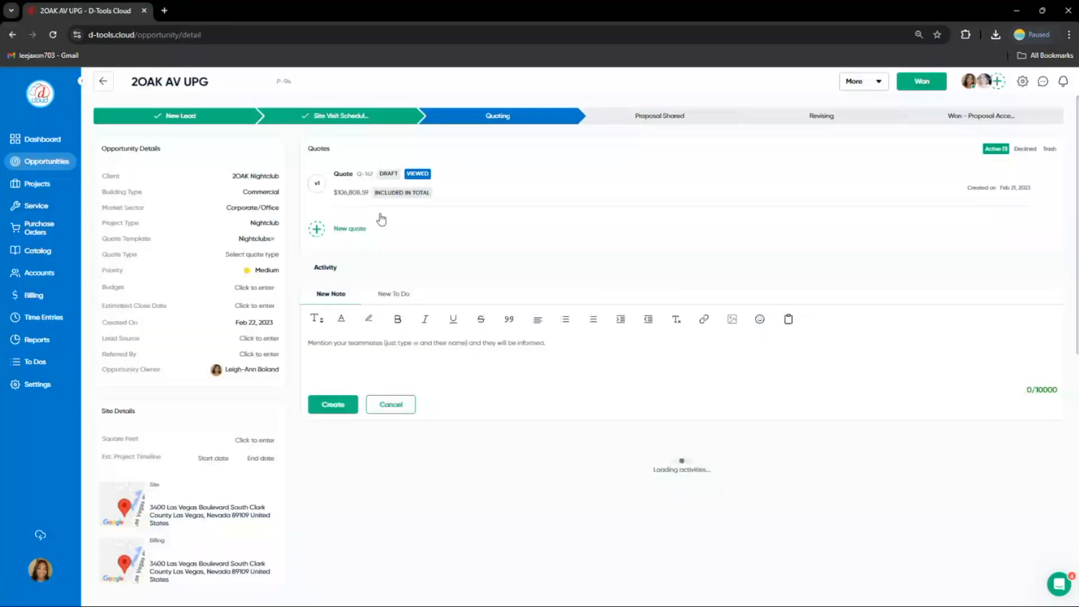
{"action": "left_click", "coordinate": [351, 186]}
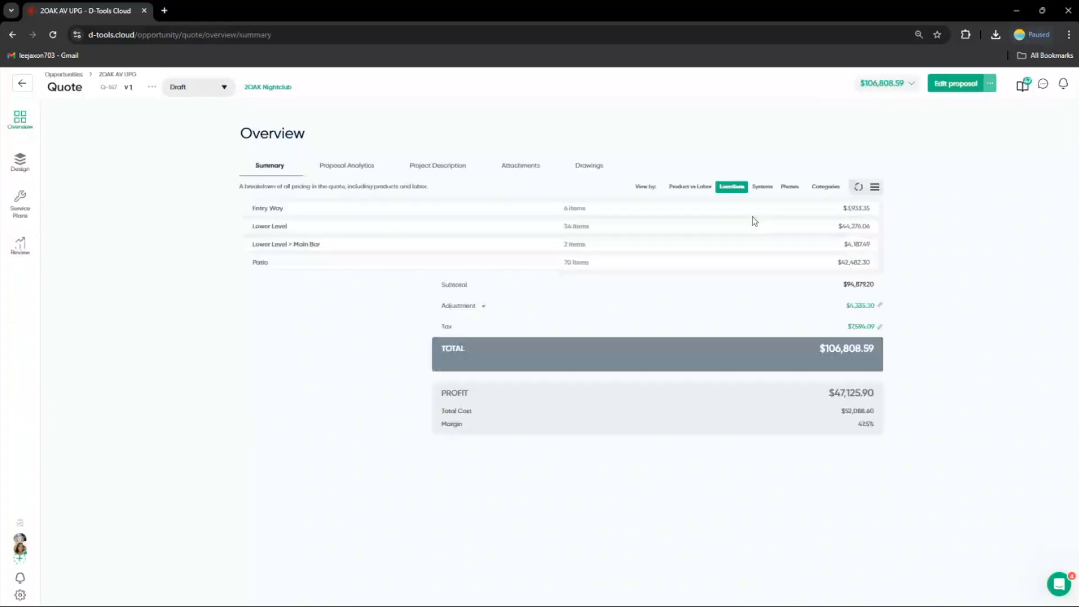
{"action": "left_click", "coordinate": [1022, 88]}
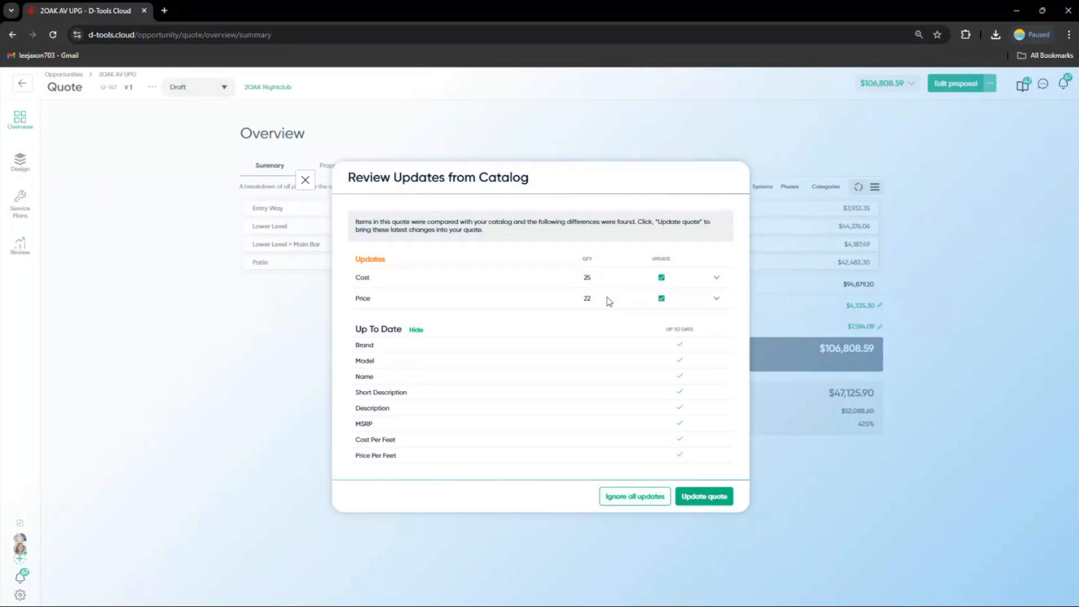
{"action": "left_click", "coordinate": [717, 278]}
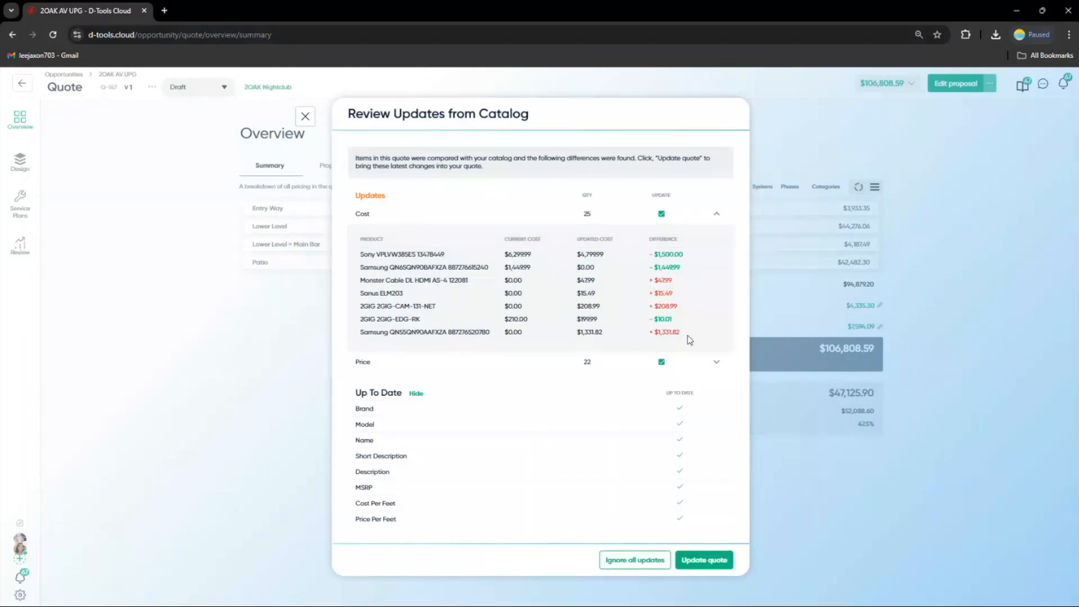
{"action": "left_click", "coordinate": [715, 362]}
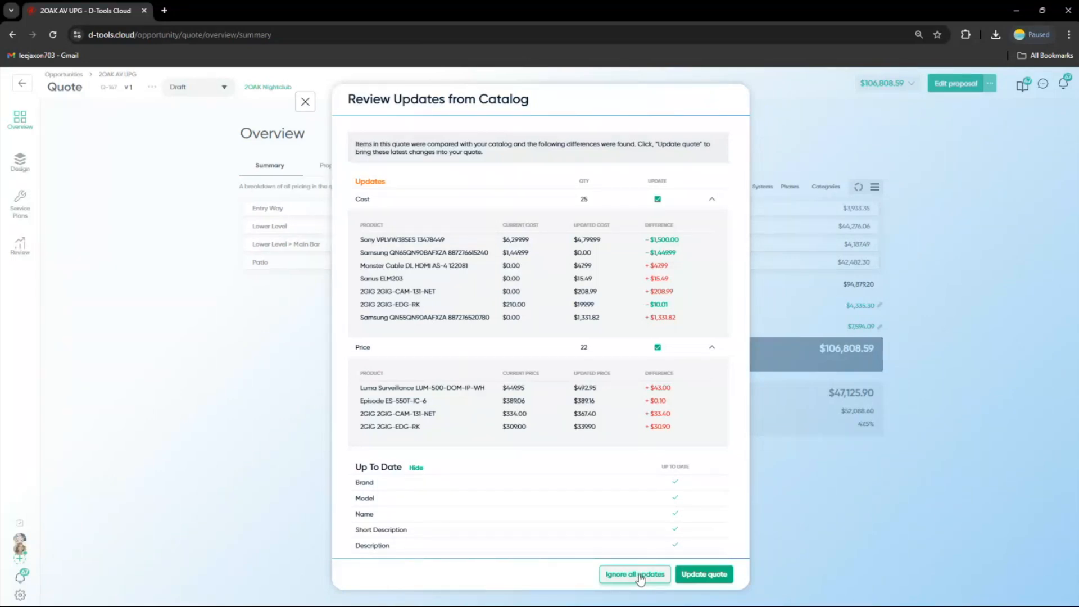
{"action": "left_click", "coordinate": [304, 103]}
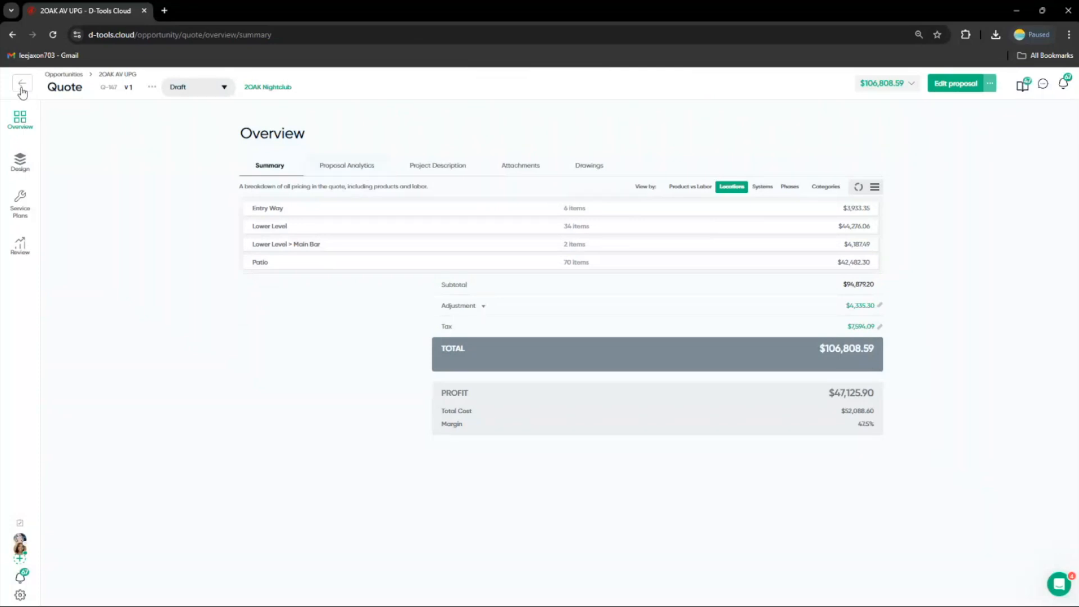
{"action": "left_click", "coordinate": [151, 86]}
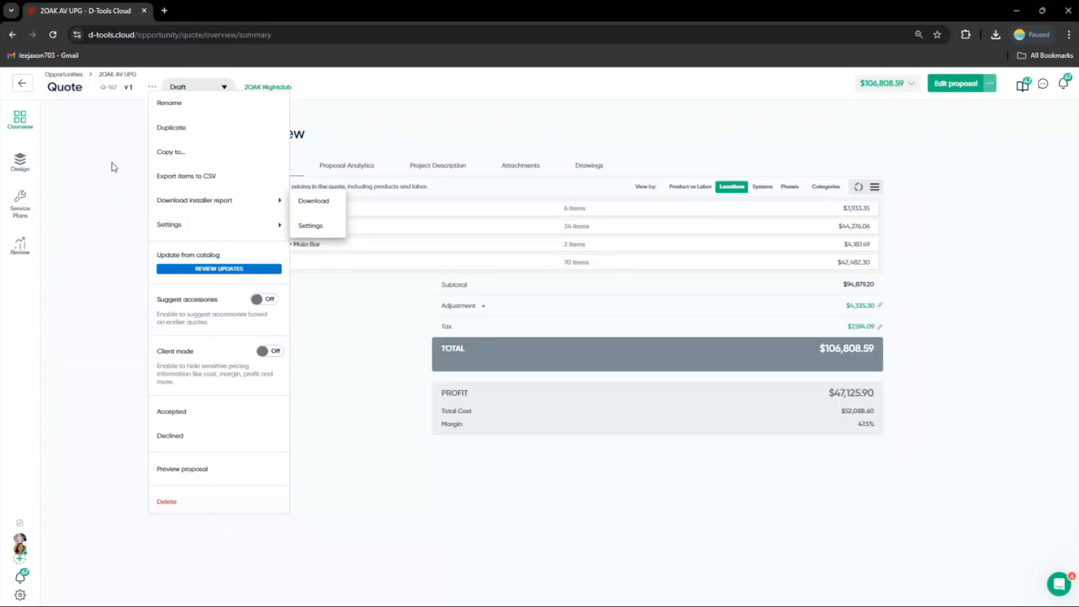
Return to the Nover - MIA AV UPG quote and create a proposal using the Multimedia experience
{"action": "left_click", "coordinate": [24, 85]}
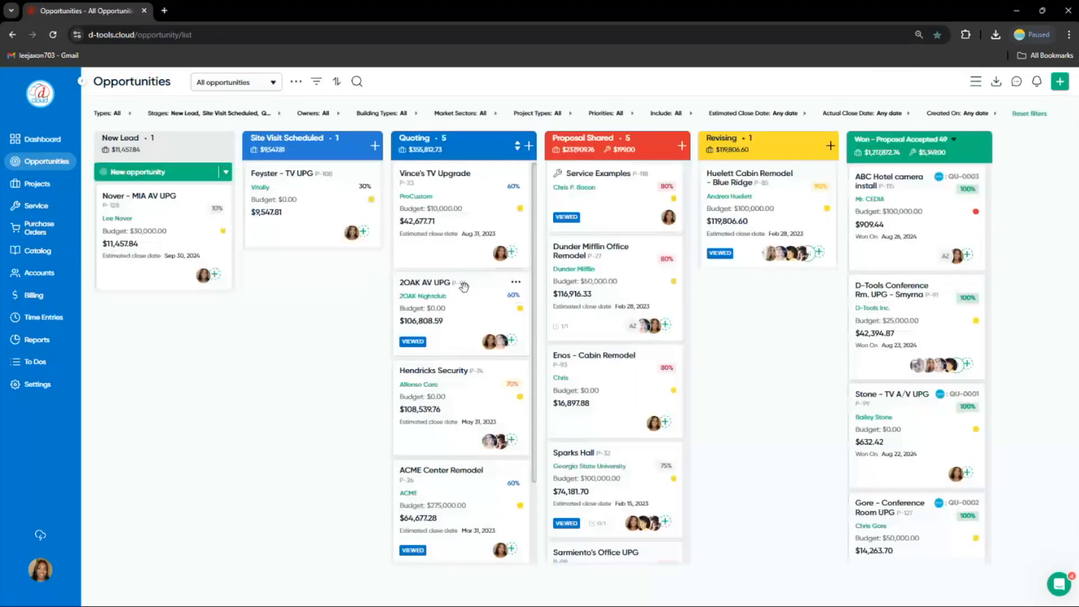
{"action": "left_click", "coordinate": [463, 287]}
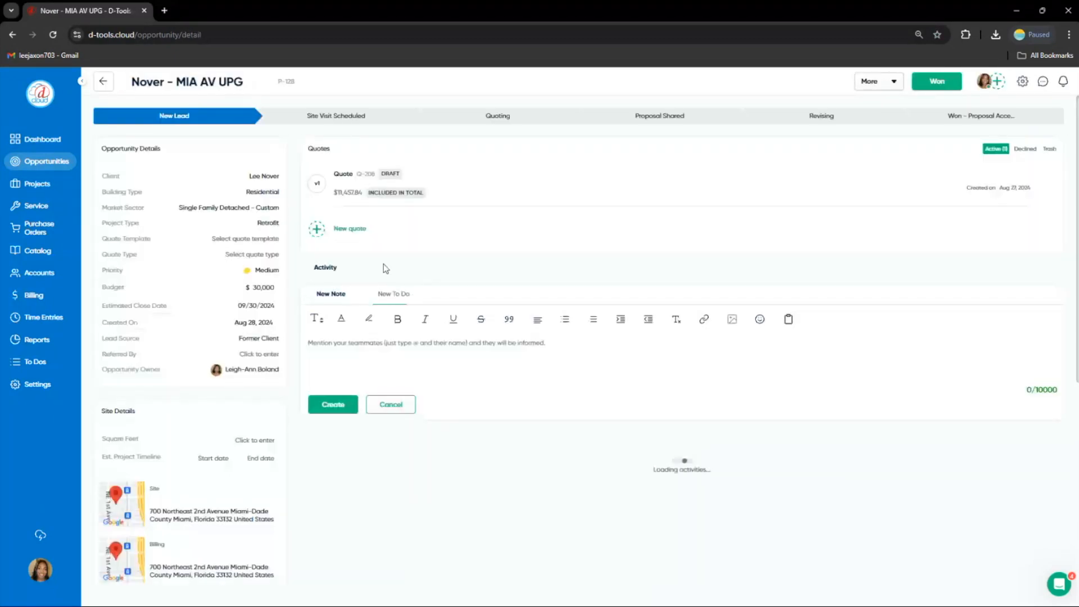
{"action": "left_click", "coordinate": [348, 192]}
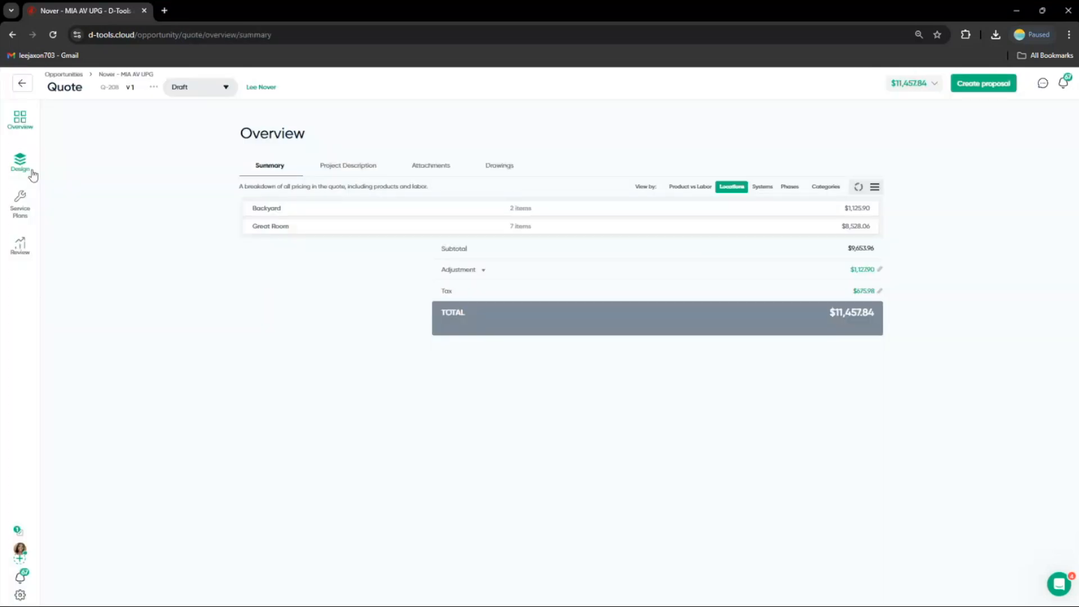
{"action": "left_click", "coordinate": [32, 172]}
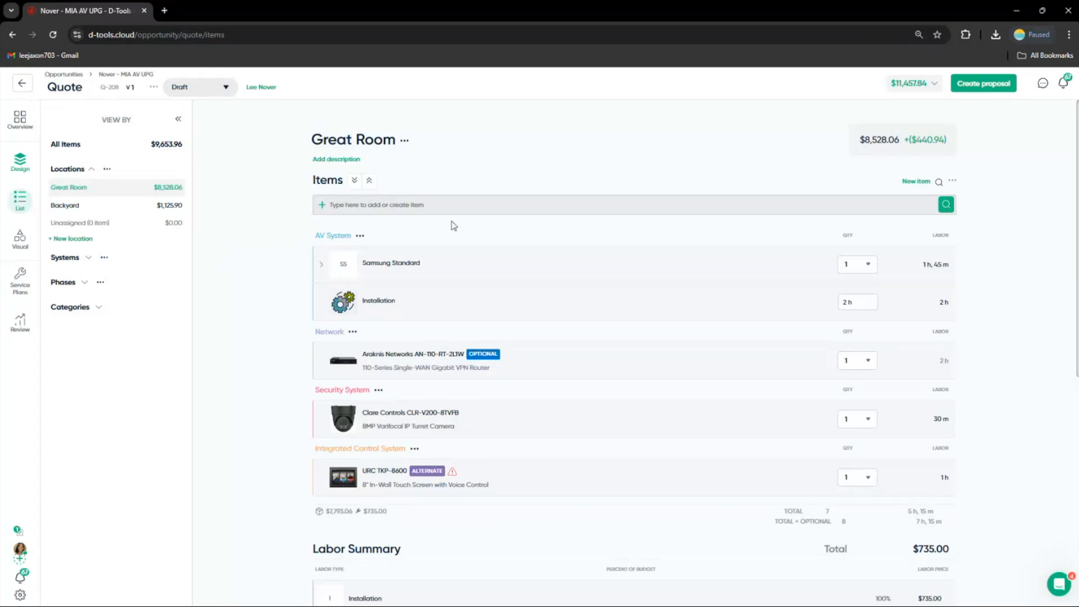
{"action": "left_click", "coordinate": [969, 89]}
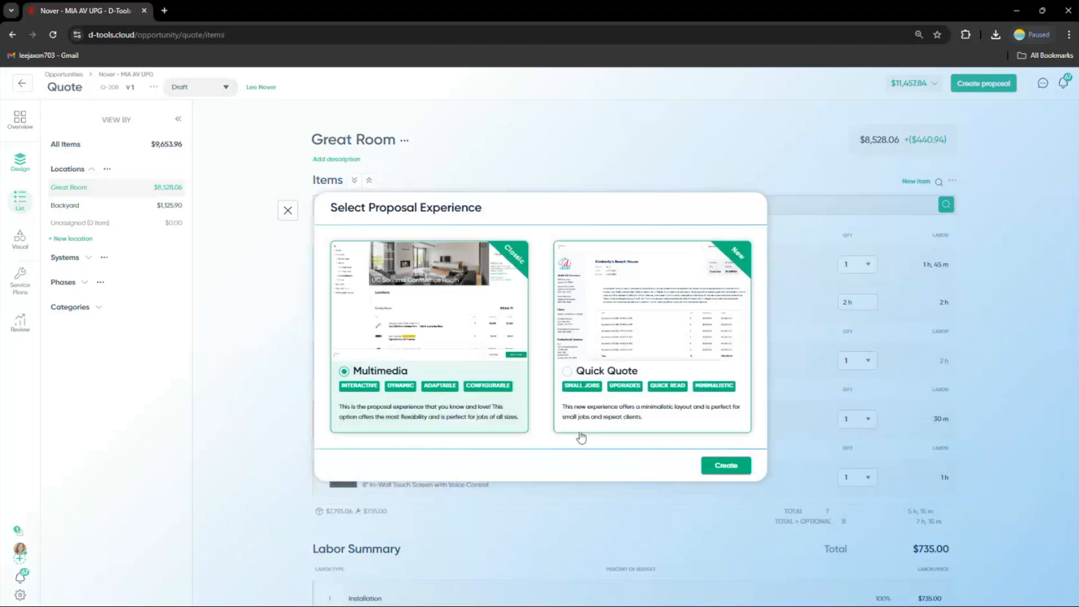
{"action": "left_click", "coordinate": [703, 465]}
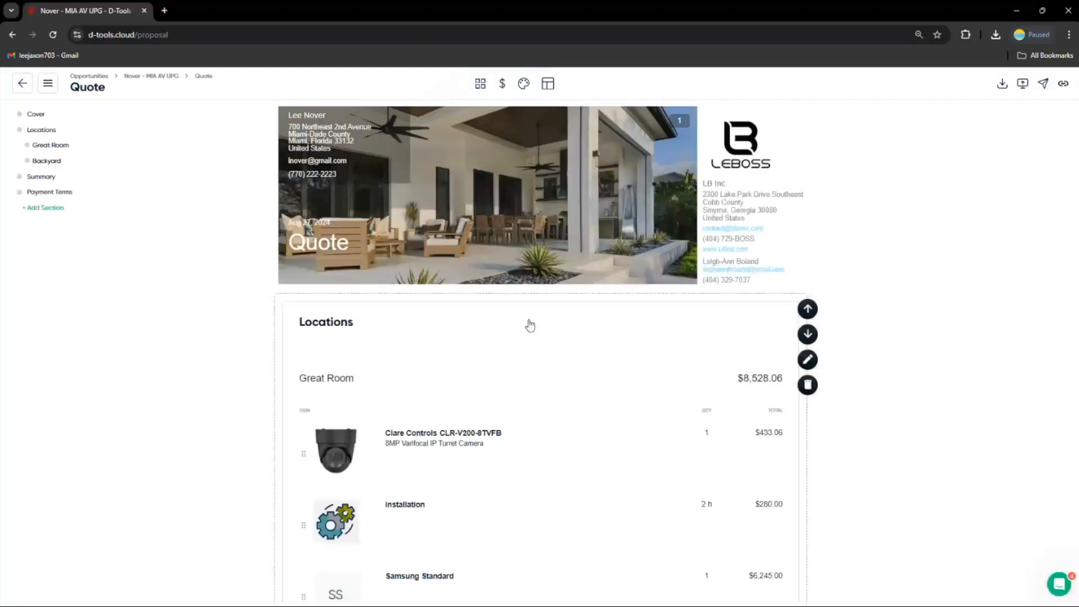
Add a Portfolio section to the proposal directly below the cover
{"action": "scroll", "coordinate": [529, 324], "scroll_direction": "down", "scroll_amount": 1}
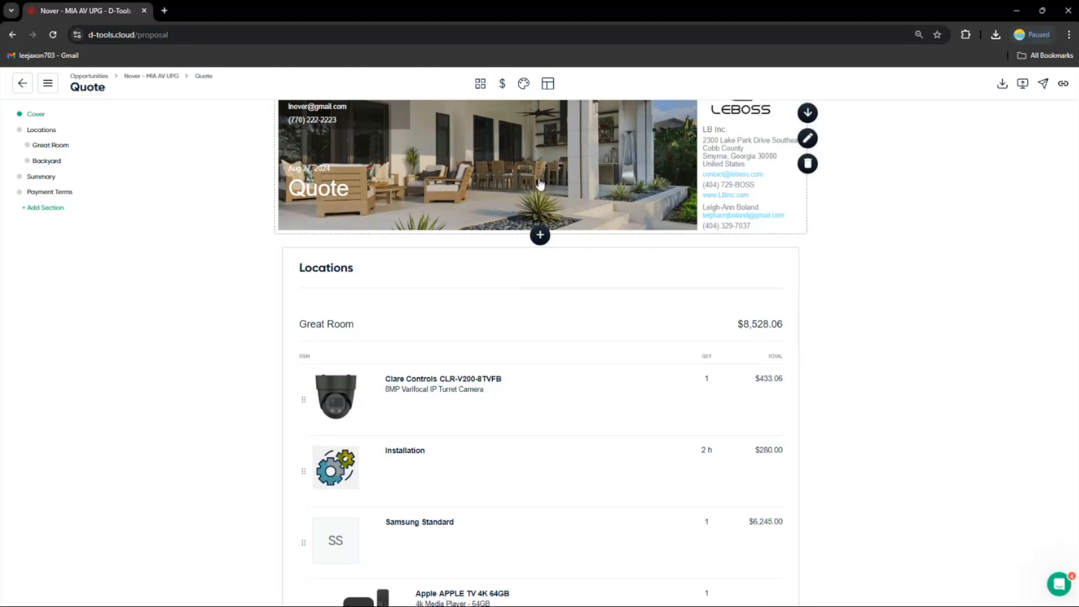
{"action": "scroll", "coordinate": [541, 213], "scroll_direction": "up", "scroll_amount": 1}
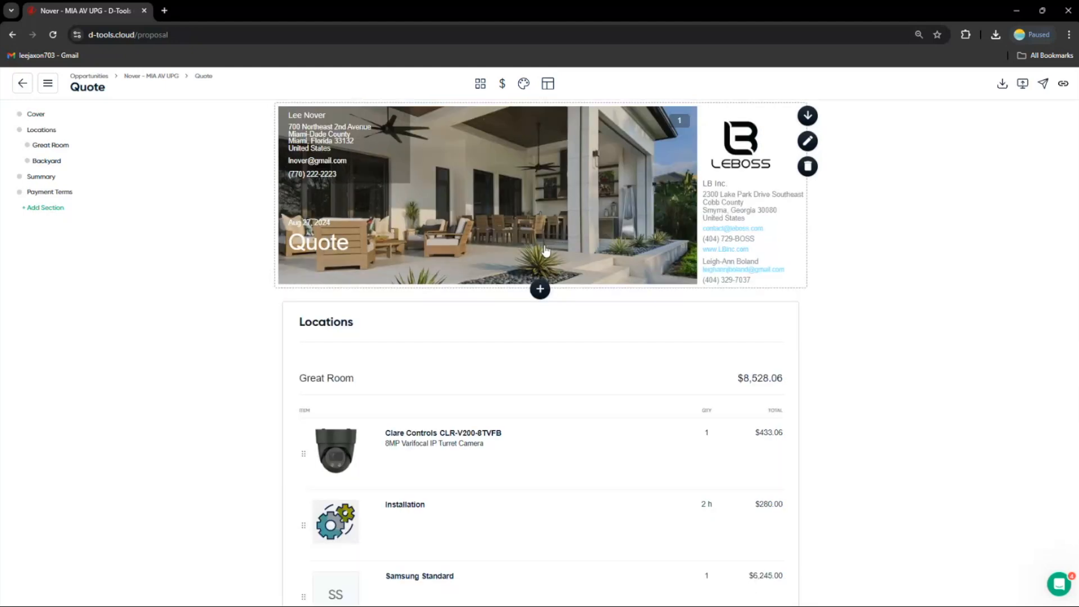
{"action": "left_click", "coordinate": [539, 290]}
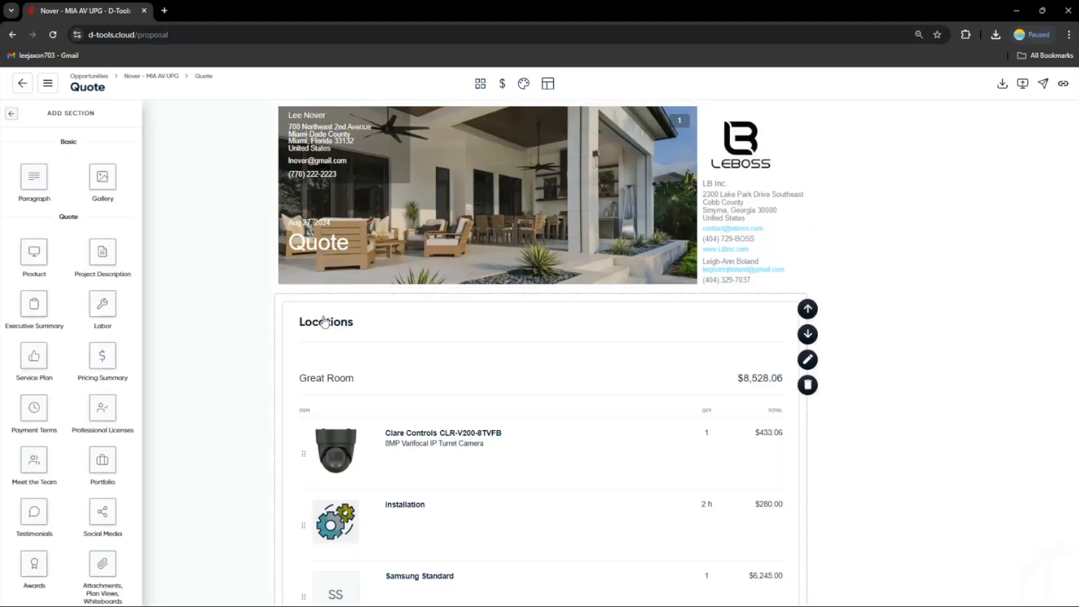
{"action": "scroll", "coordinate": [320, 326], "scroll_direction": "down", "scroll_amount": 3}
{"action": "scroll", "coordinate": [540, 348], "scroll_direction": "down", "scroll_amount": 3}
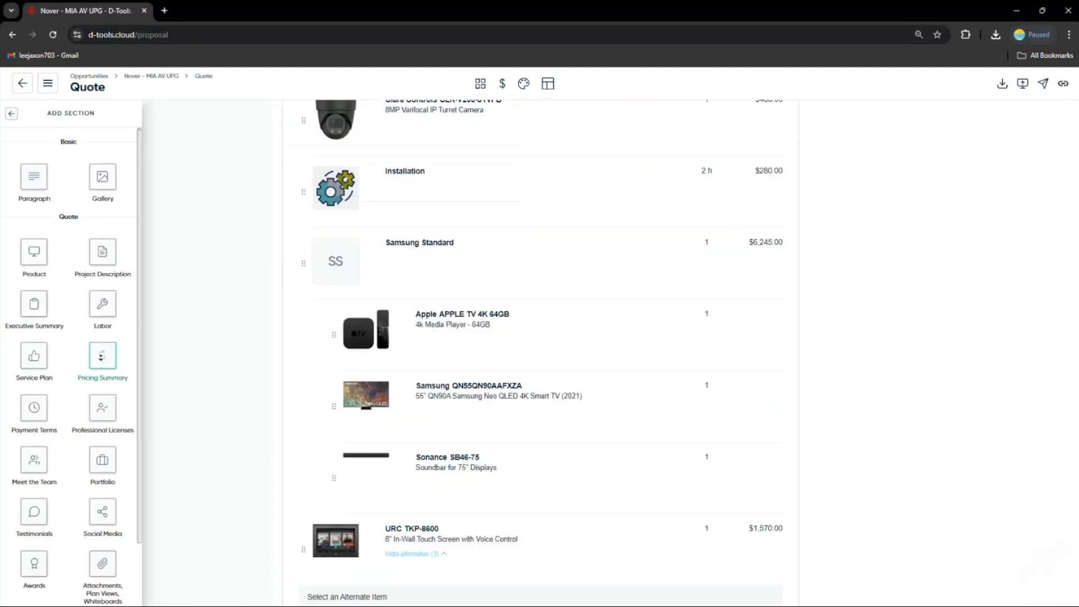
{"action": "scroll", "coordinate": [539, 348], "scroll_direction": "down", "scroll_amount": 3}
{"action": "scroll", "coordinate": [156, 363], "scroll_direction": "down", "scroll_amount": 10}
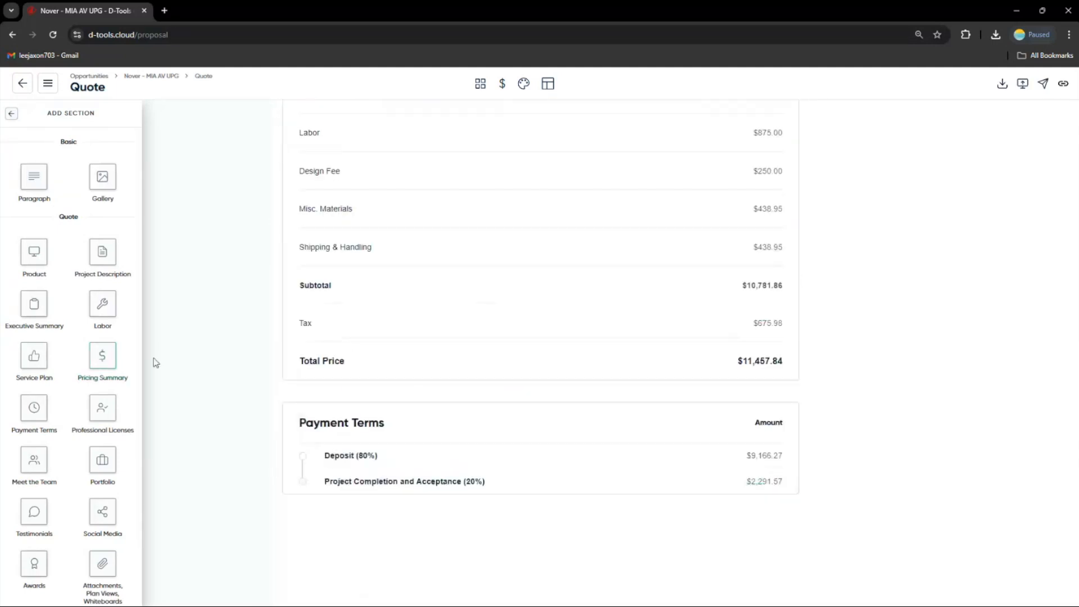
{"action": "left_click", "coordinate": [156, 362]}
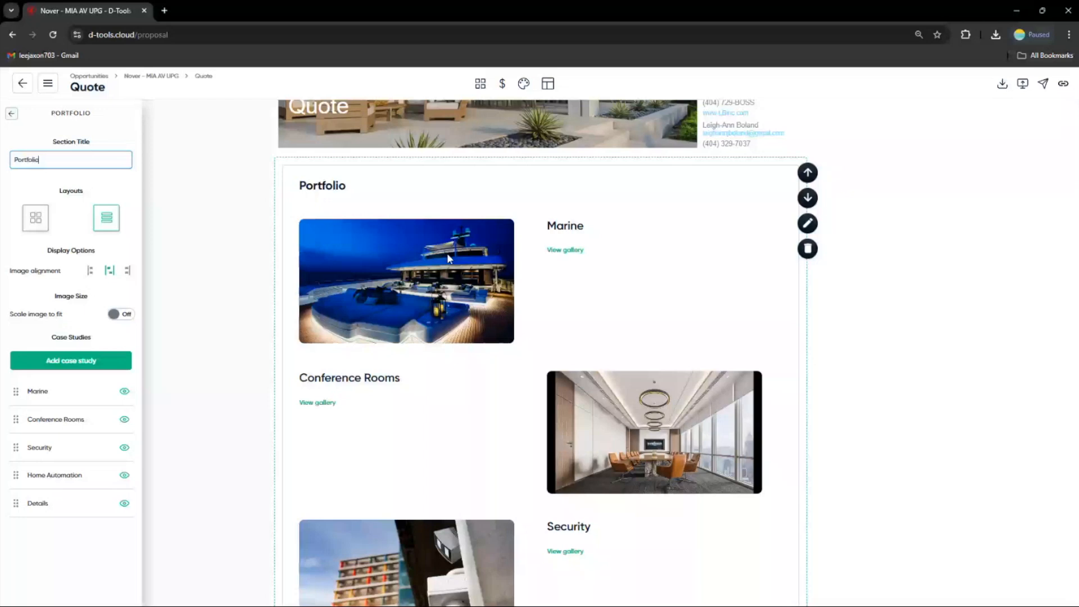
Switch the Portfolio to the grid layout and hide the Details and Conference Rooms case studies
{"action": "left_click", "coordinate": [36, 219]}
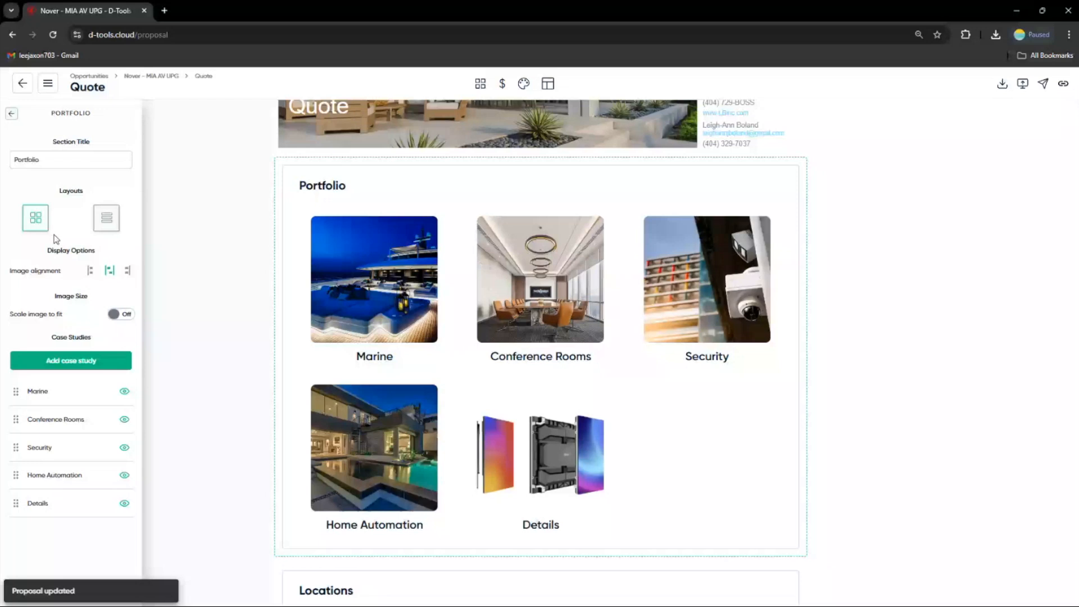
{"action": "mouse_move", "coordinate": [117, 468]}
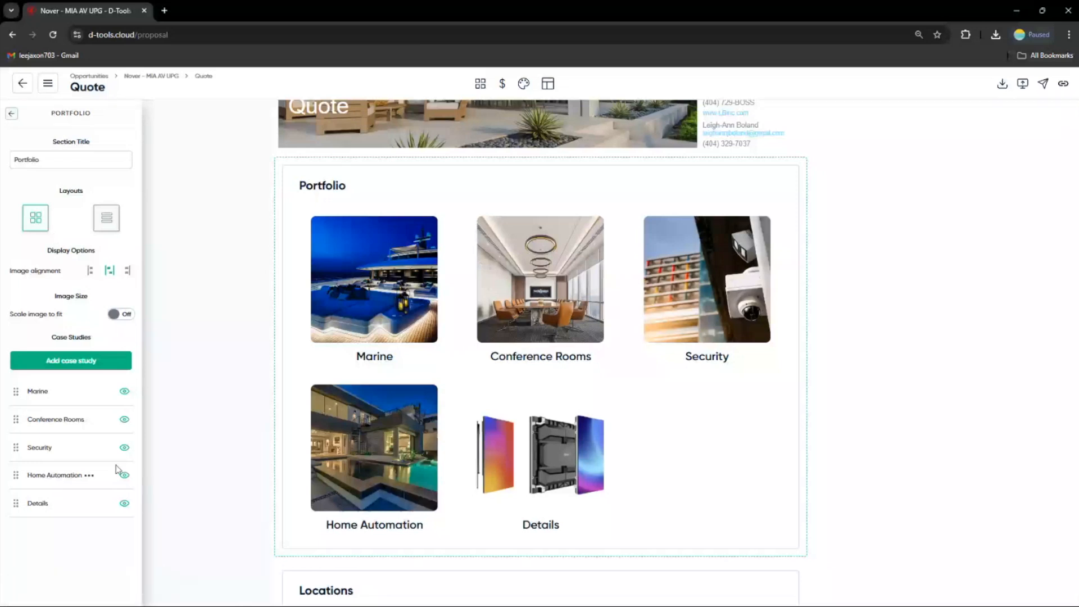
{"action": "left_click", "coordinate": [124, 504]}
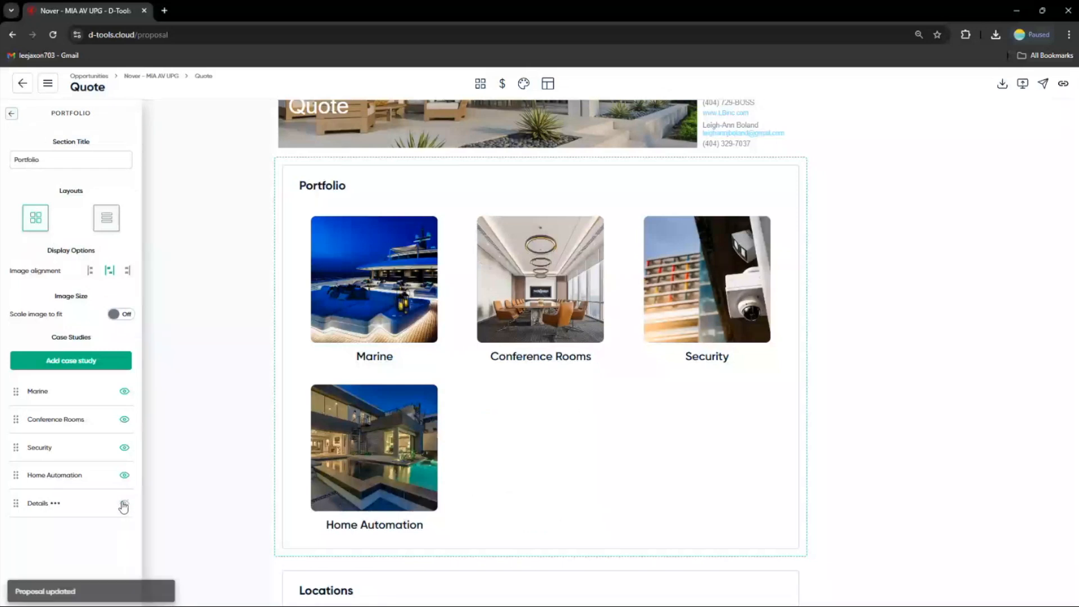
{"action": "left_click", "coordinate": [124, 421]}
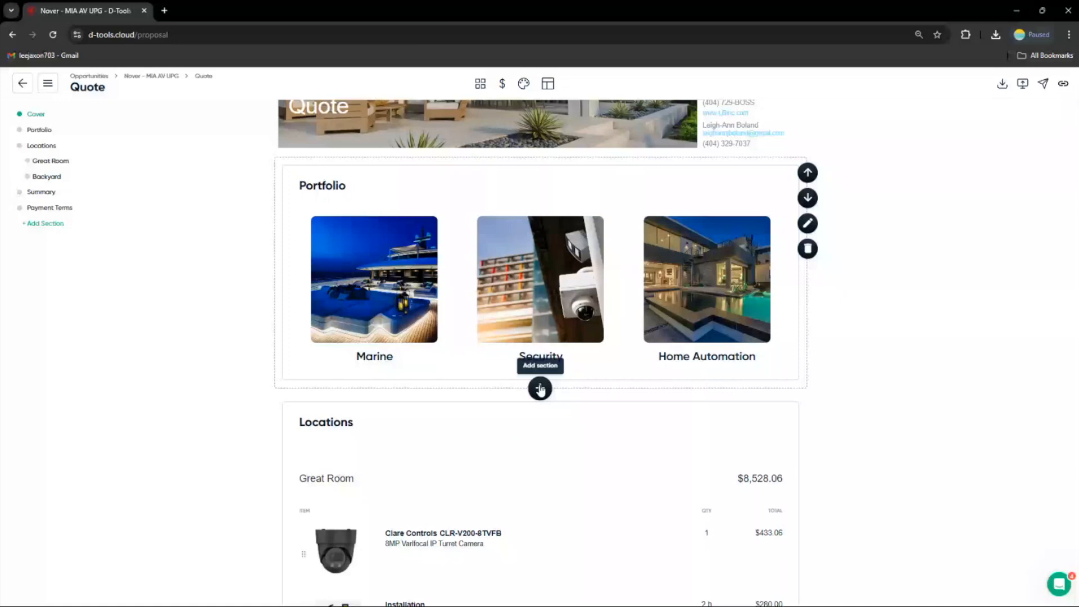
Add a Testimonials section below the Portfolio section
{"action": "left_click", "coordinate": [540, 389]}
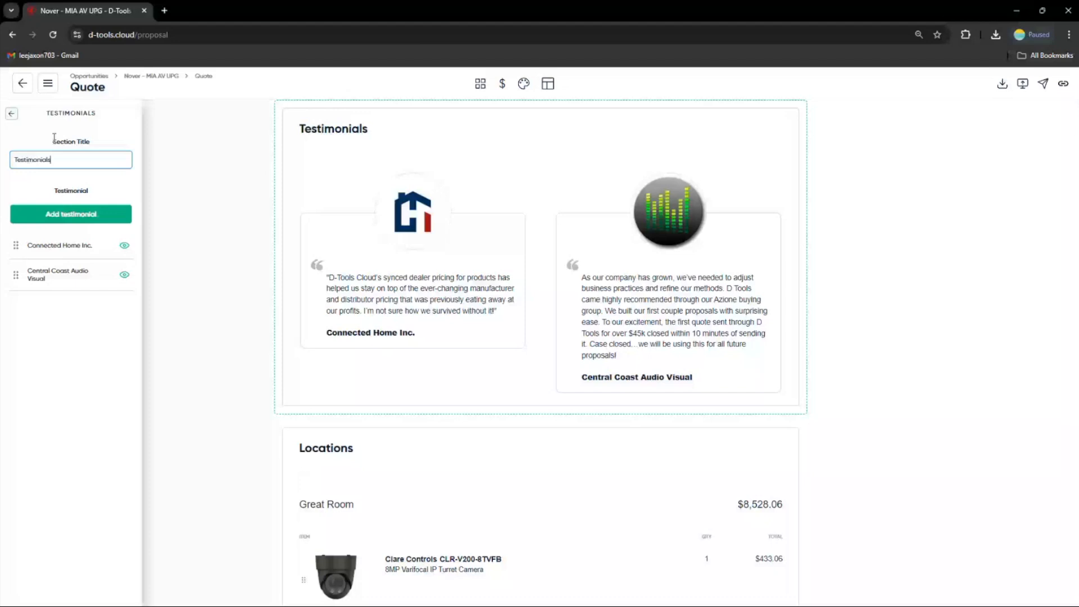
Add an Awards section below the Testimonials section and turn off its section title and outline
{"action": "left_click", "coordinate": [551, 301]}
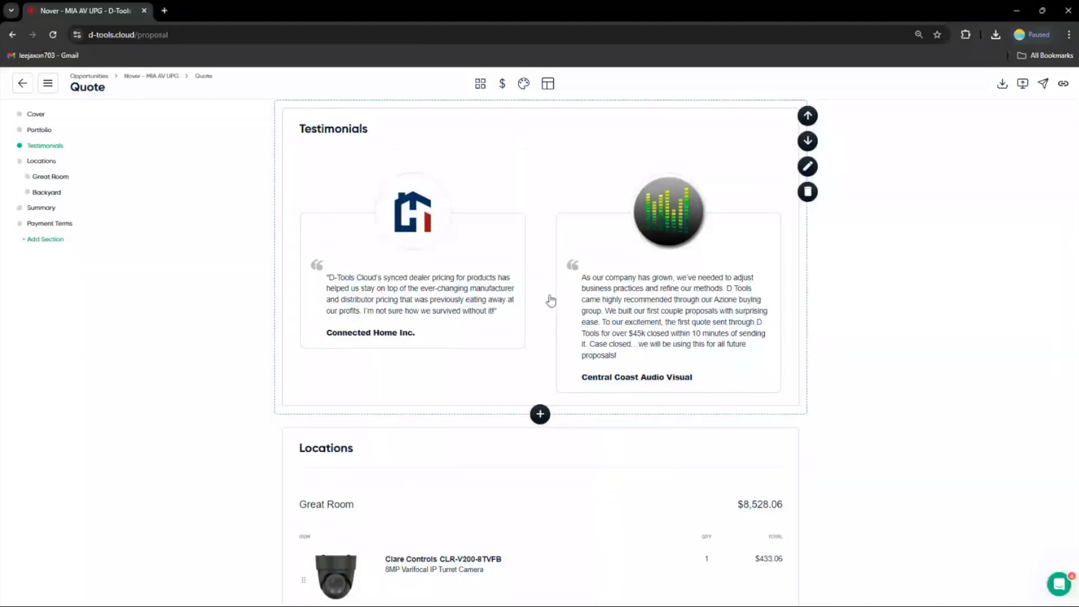
{"action": "scroll", "coordinate": [551, 301], "scroll_direction": "down", "scroll_amount": 1}
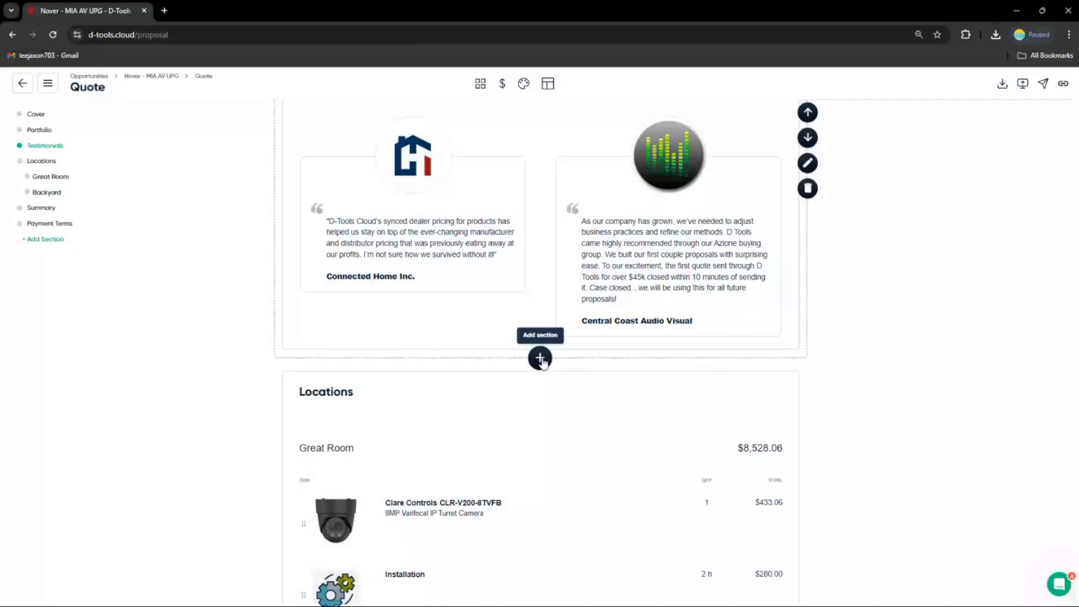
{"action": "left_click", "coordinate": [540, 358]}
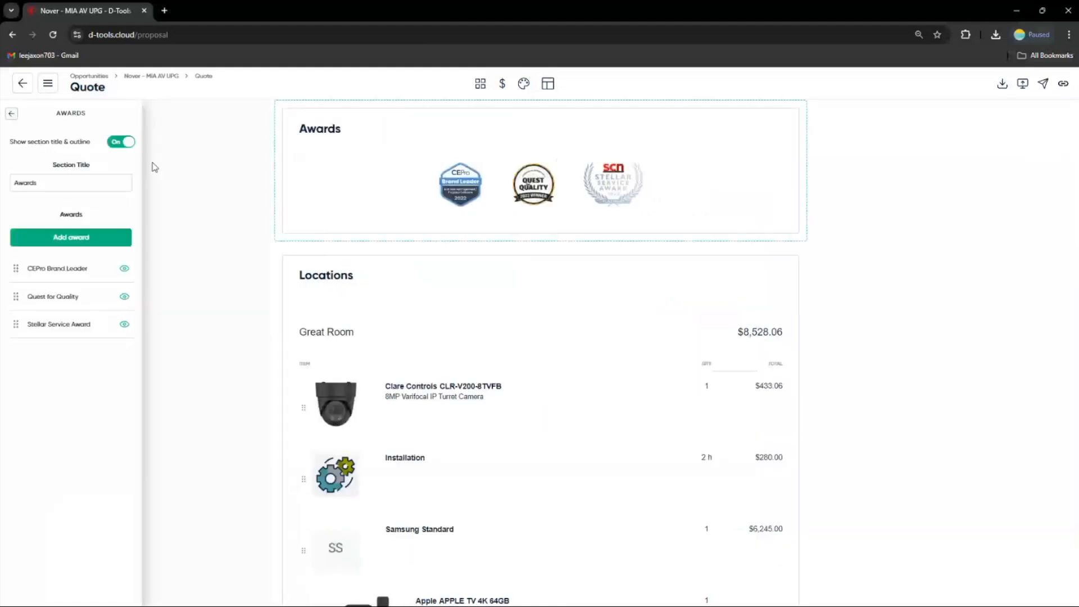
{"action": "left_click", "coordinate": [121, 142]}
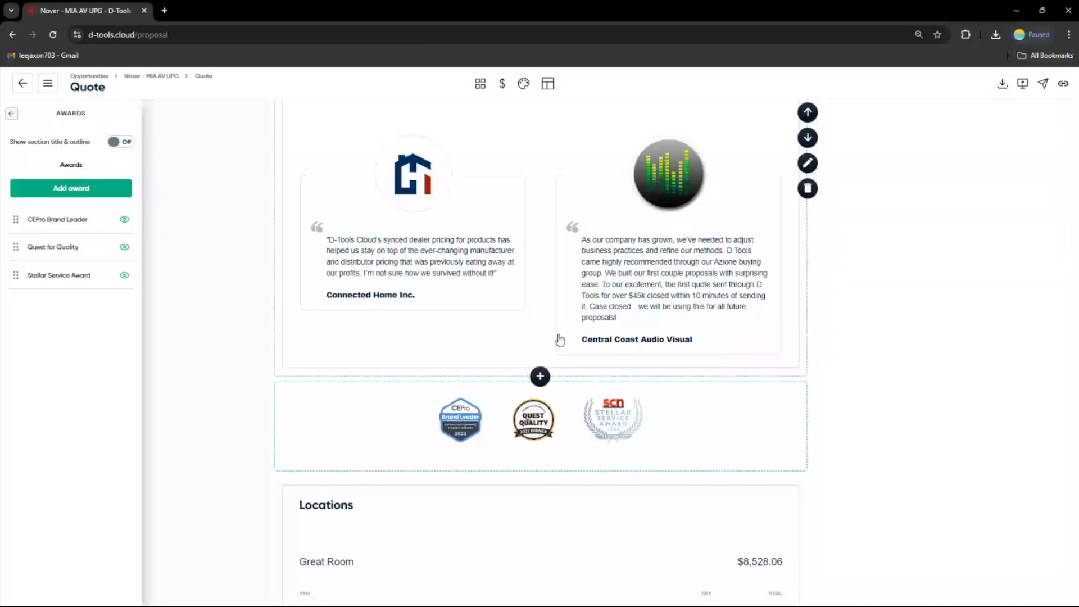
Add a Social Media section at the end of the proposal and turn off its section title and outline
{"action": "scroll", "coordinate": [559, 340], "scroll_direction": "down", "scroll_amount": 7}
{"action": "scroll", "coordinate": [559, 334], "scroll_direction": "down", "scroll_amount": 15}
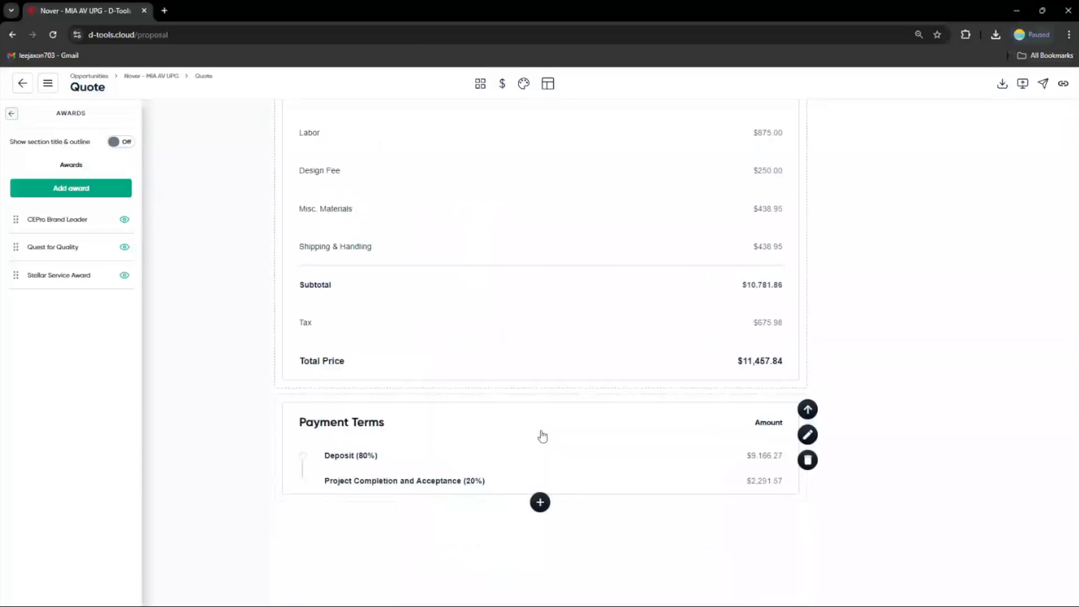
{"action": "left_click", "coordinate": [540, 502]}
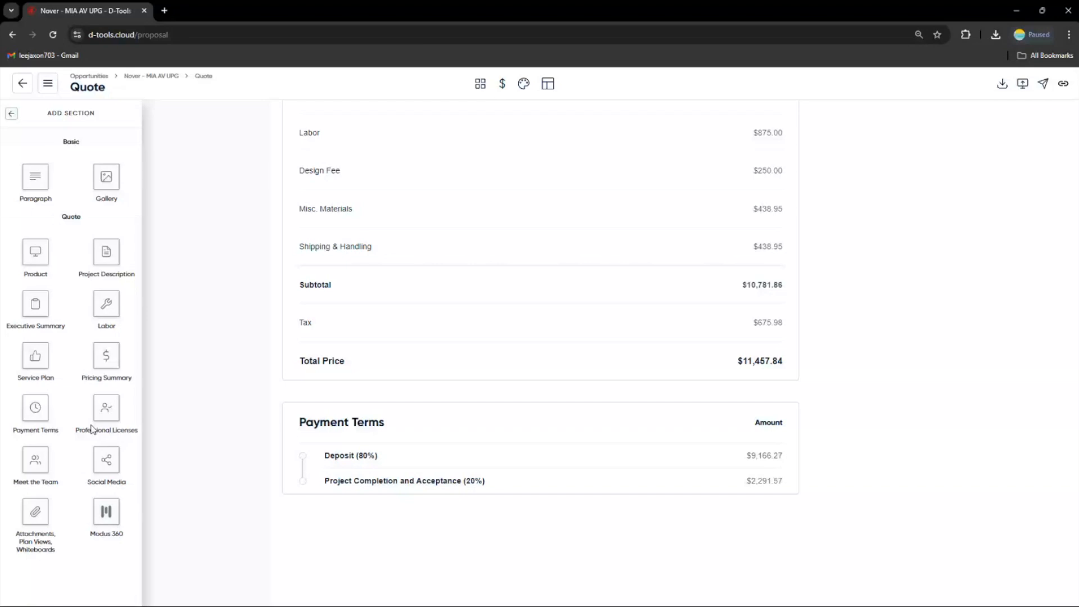
{"action": "left_click", "coordinate": [112, 461]}
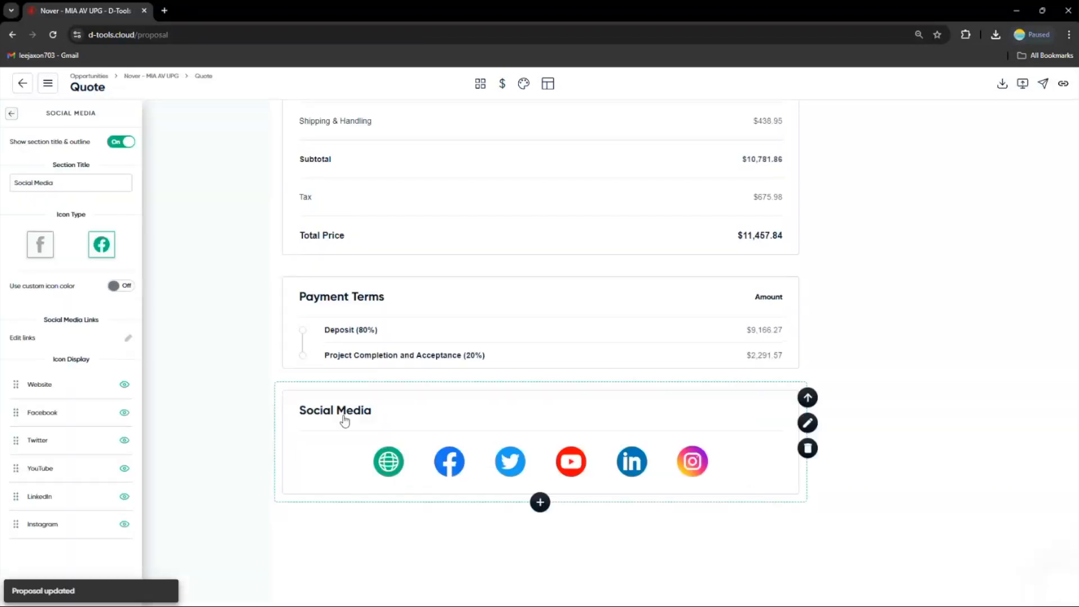
{"action": "left_click", "coordinate": [121, 141]}
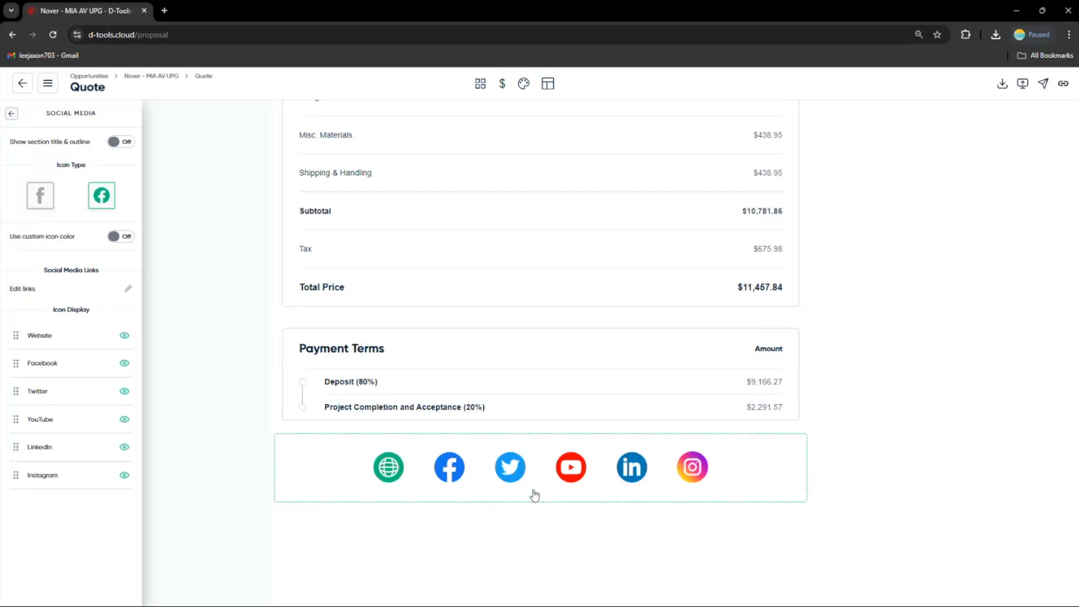
Add a Professional Licenses section at the end of the proposal
{"action": "left_click", "coordinate": [11, 113]}
{"action": "left_click", "coordinate": [62, 274]}
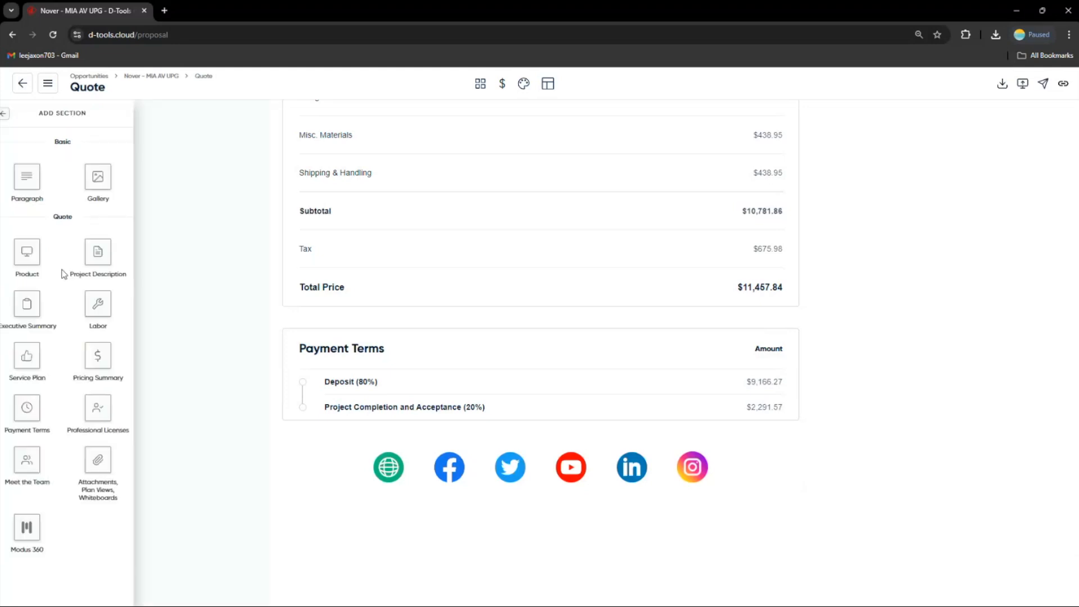
{"action": "left_click", "coordinate": [114, 418]}
{"action": "scroll", "coordinate": [303, 461], "scroll_direction": "down", "scroll_amount": 1}
{"action": "left_click", "coordinate": [356, 491]}
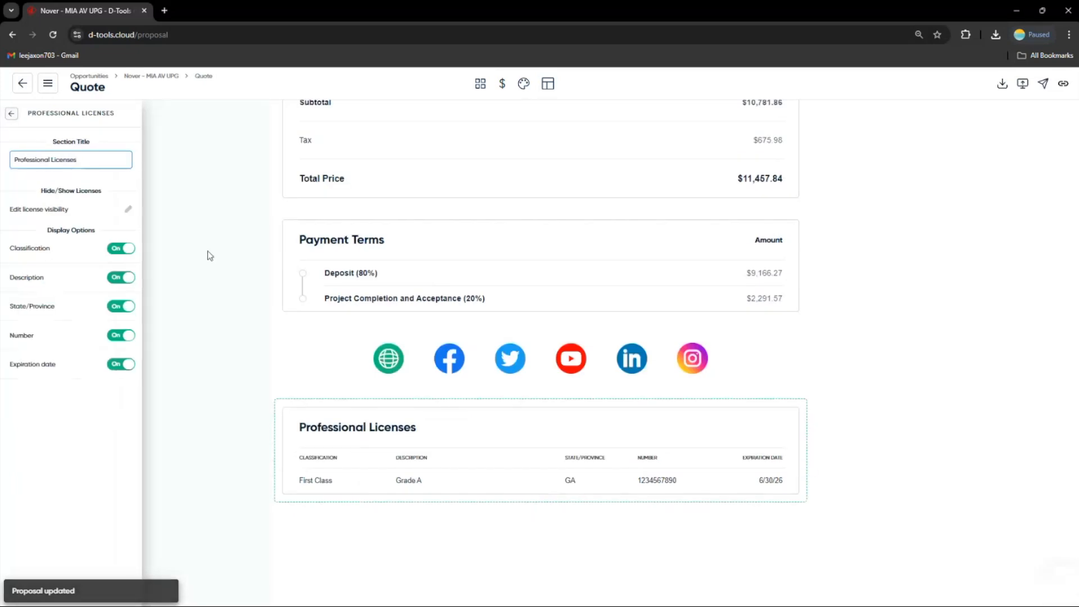
Edit the Payment Terms section to use the 60/30/10 payment template and save
{"action": "left_click", "coordinate": [11, 113]}
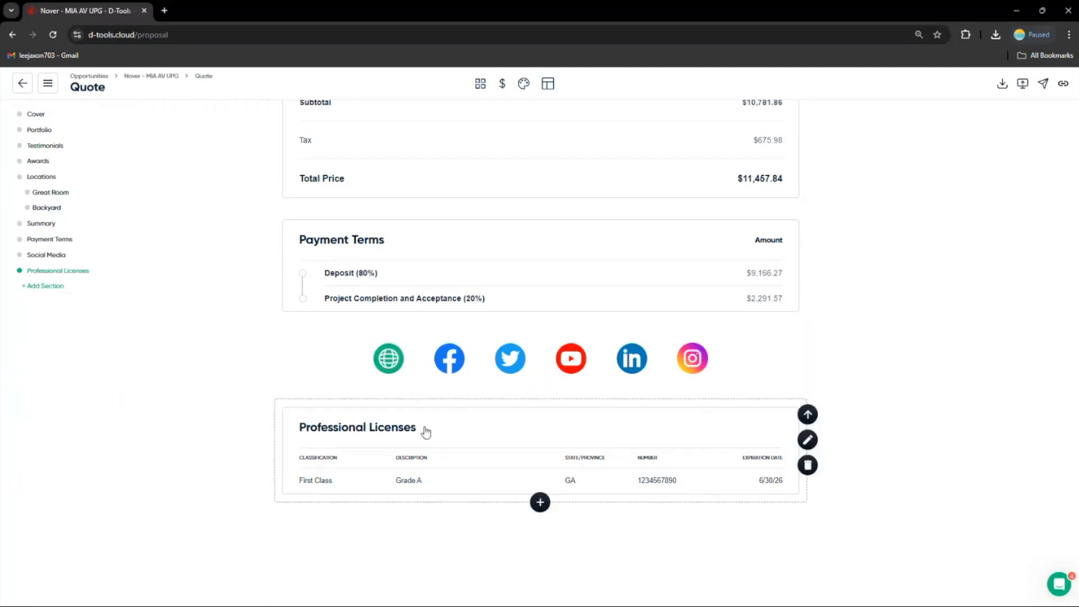
{"action": "scroll", "coordinate": [530, 390], "scroll_direction": "up", "scroll_amount": 2}
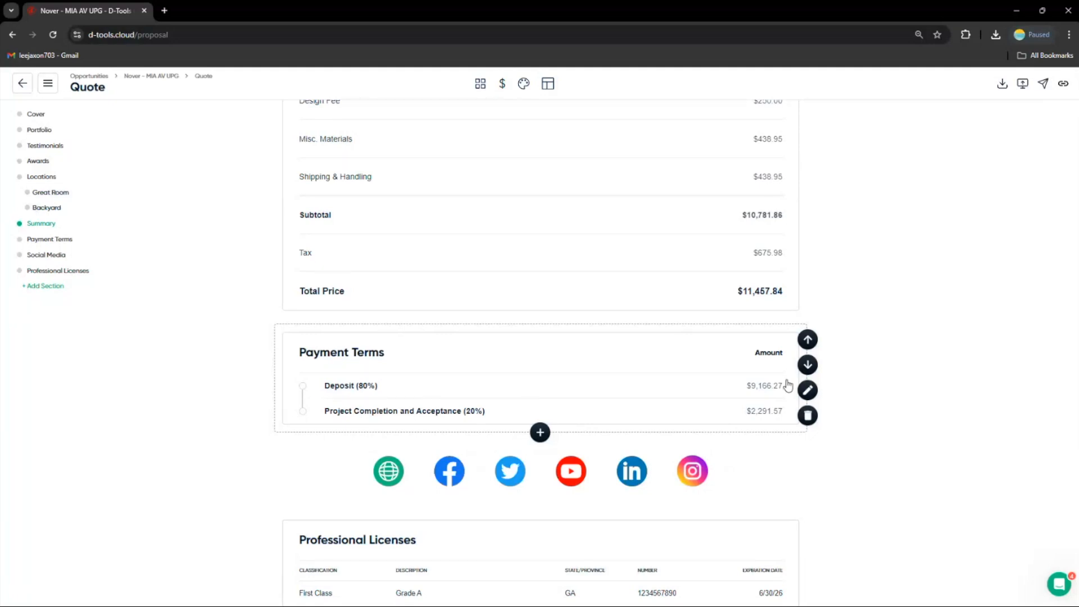
{"action": "left_click", "coordinate": [808, 389]}
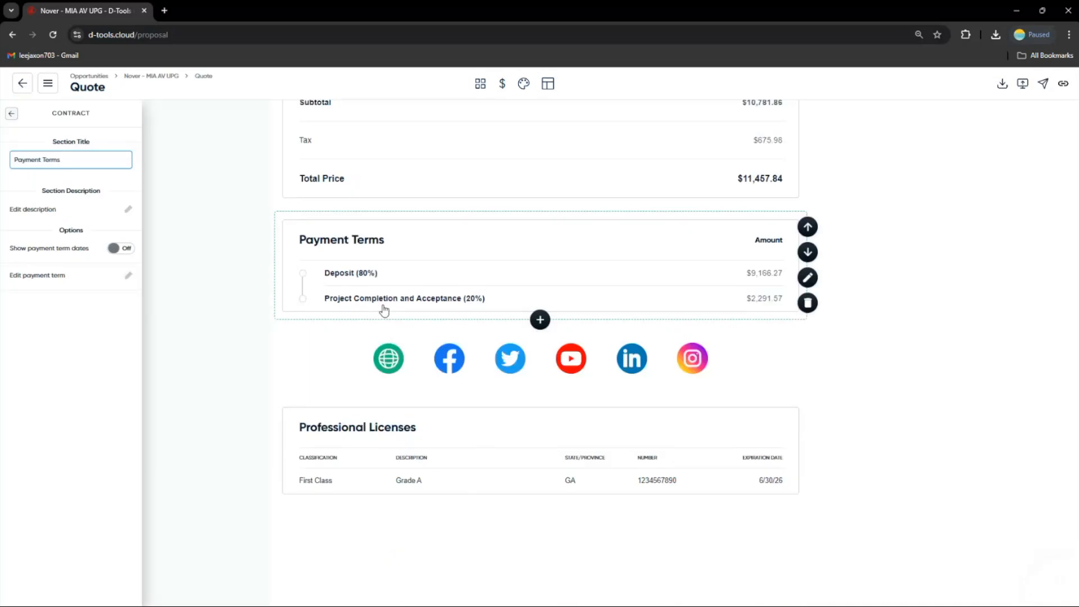
{"action": "left_click", "coordinate": [128, 276]}
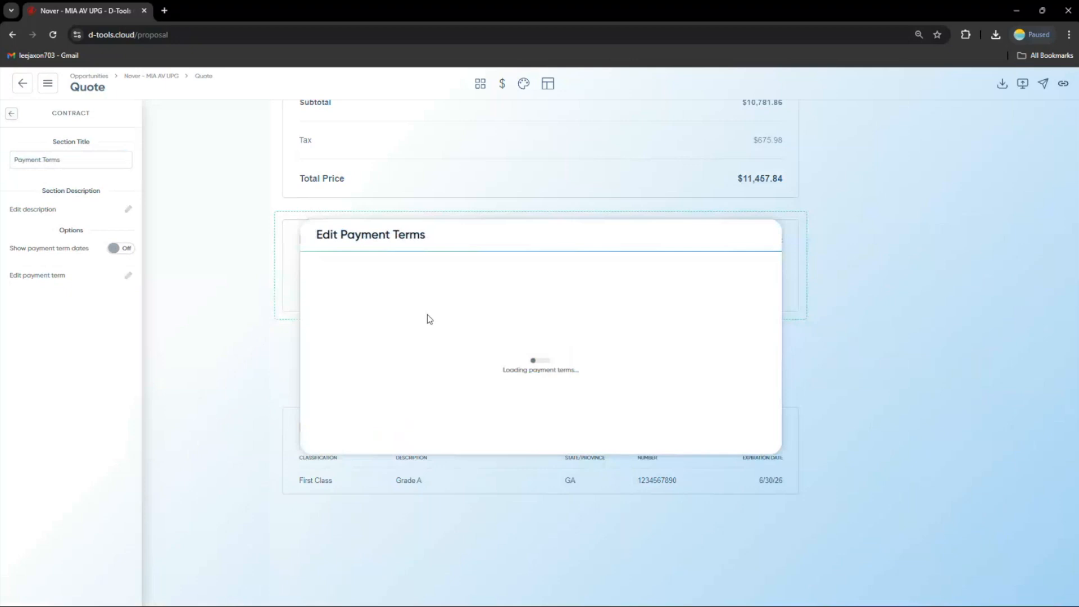
{"action": "left_click", "coordinate": [431, 160]}
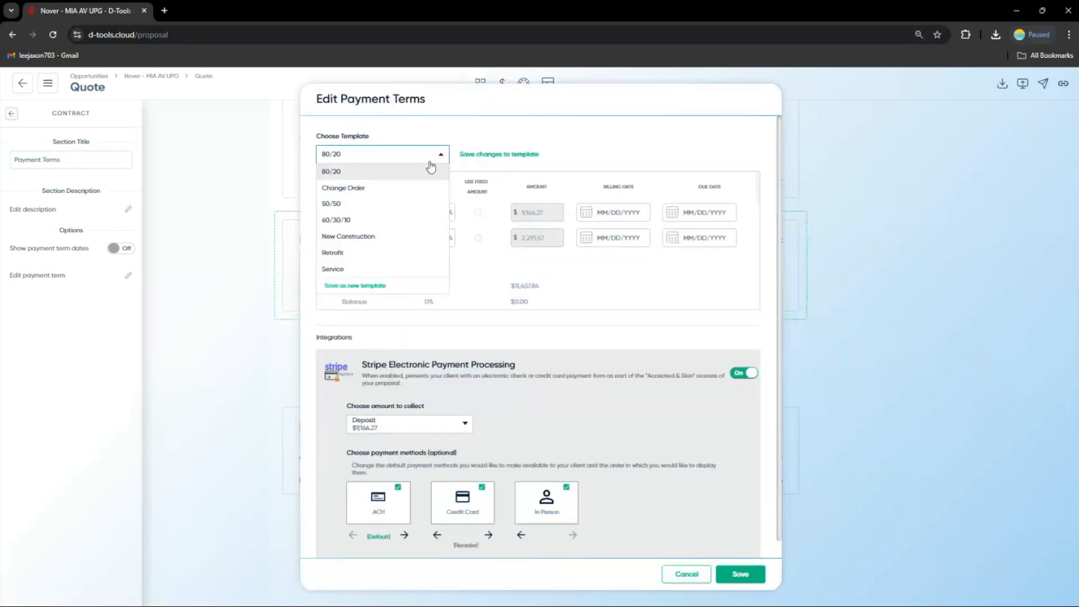
{"action": "left_click", "coordinate": [416, 219]}
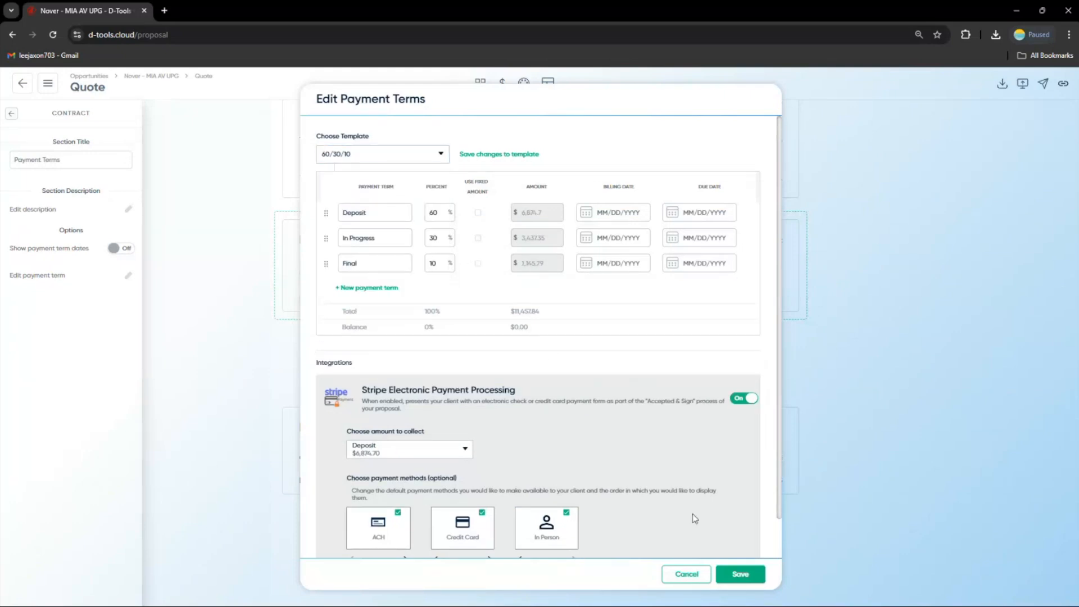
{"action": "left_click", "coordinate": [738, 574]}
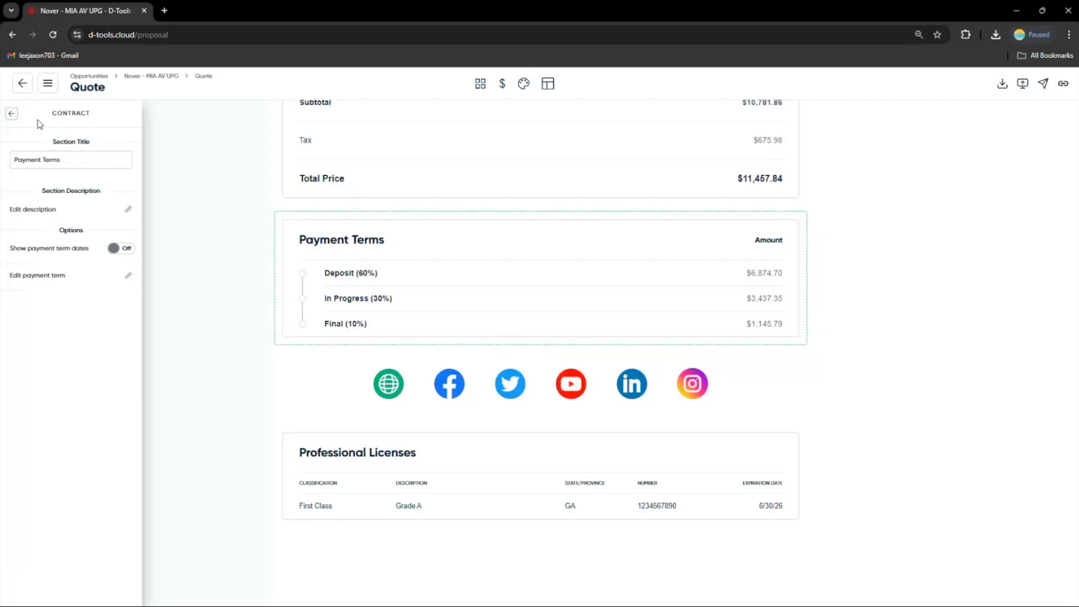
Add an Attachments section below the Locations section containing the quote's Plan View attachment
{"action": "left_click", "coordinate": [11, 113]}
{"action": "scroll", "coordinate": [579, 304], "scroll_direction": "up", "scroll_amount": 2}
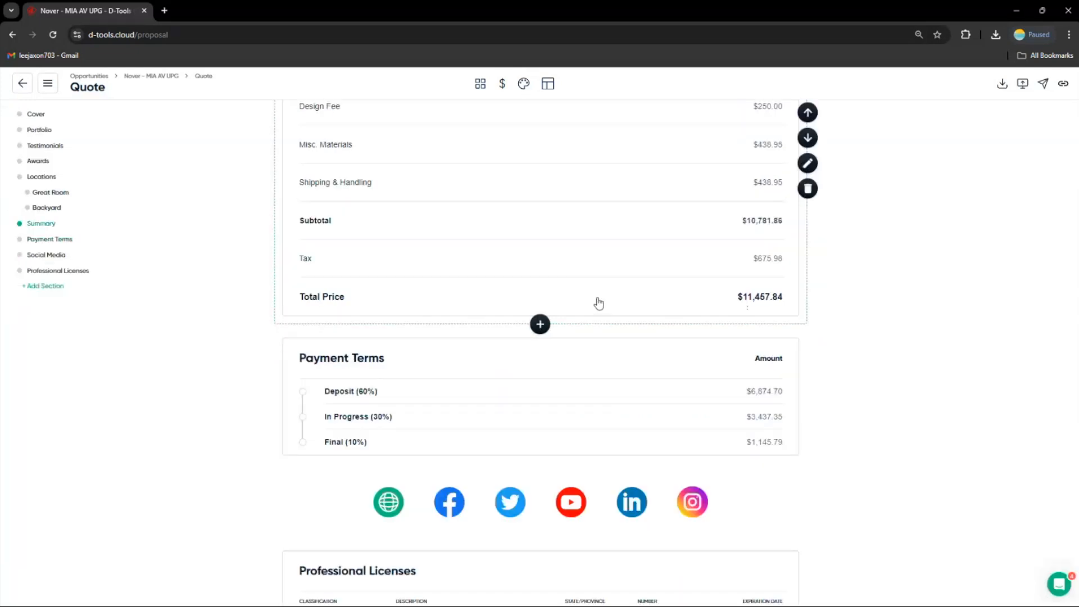
{"action": "scroll", "coordinate": [598, 303], "scroll_direction": "up", "scroll_amount": 5}
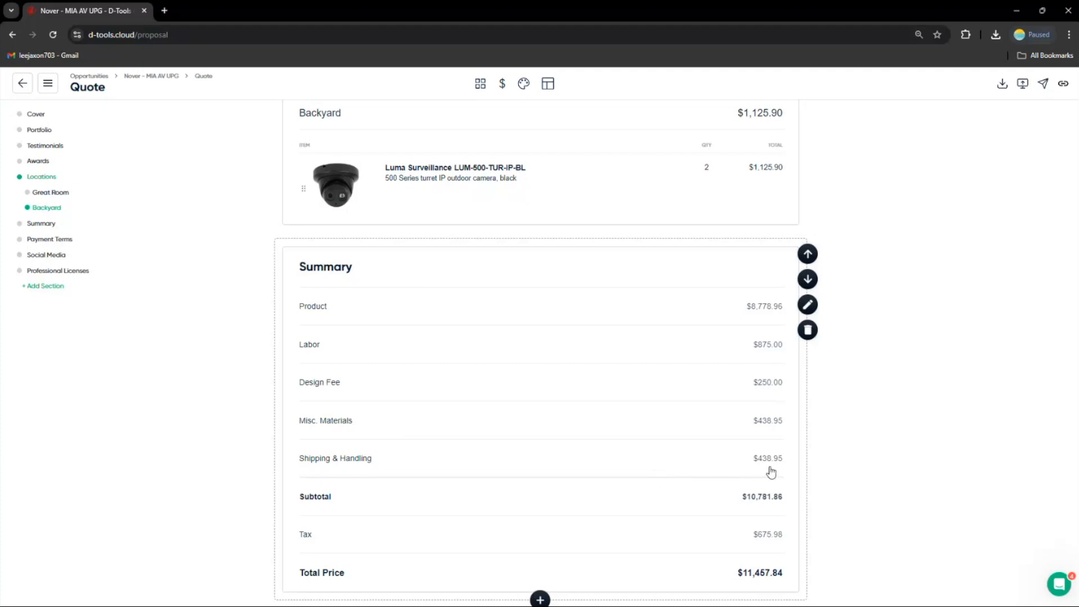
{"action": "scroll", "coordinate": [606, 472], "scroll_direction": "up", "scroll_amount": 1}
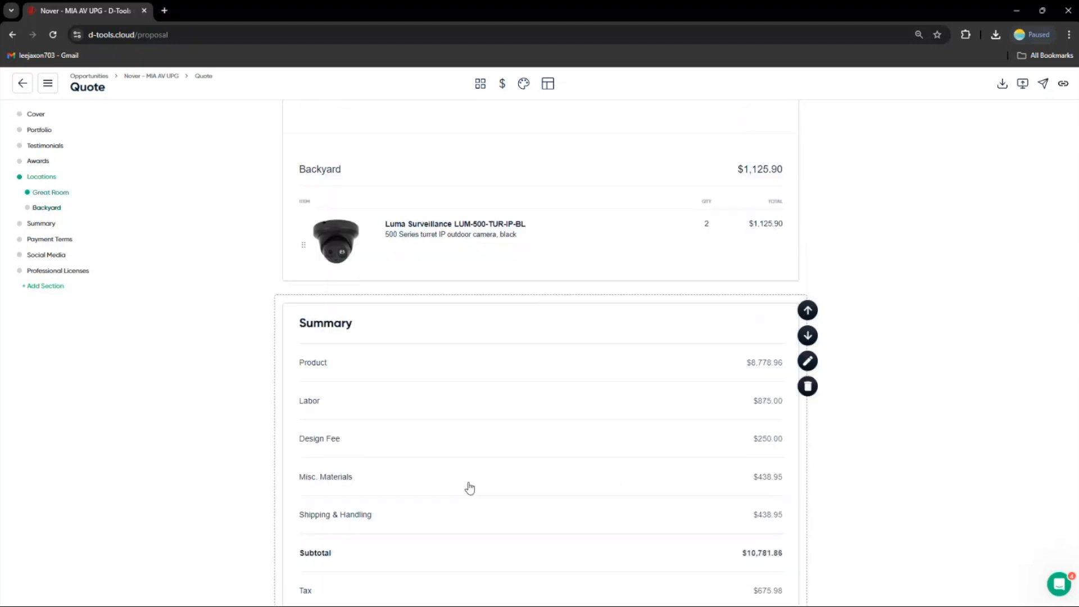
{"action": "scroll", "coordinate": [646, 446], "scroll_direction": "up", "scroll_amount": 3}
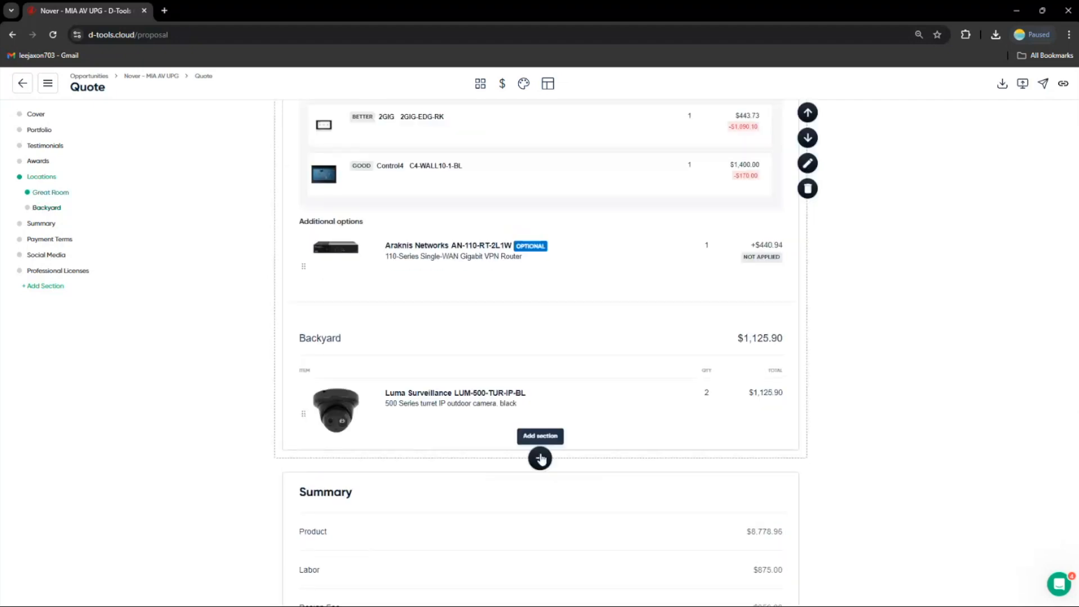
{"action": "left_click", "coordinate": [540, 458]}
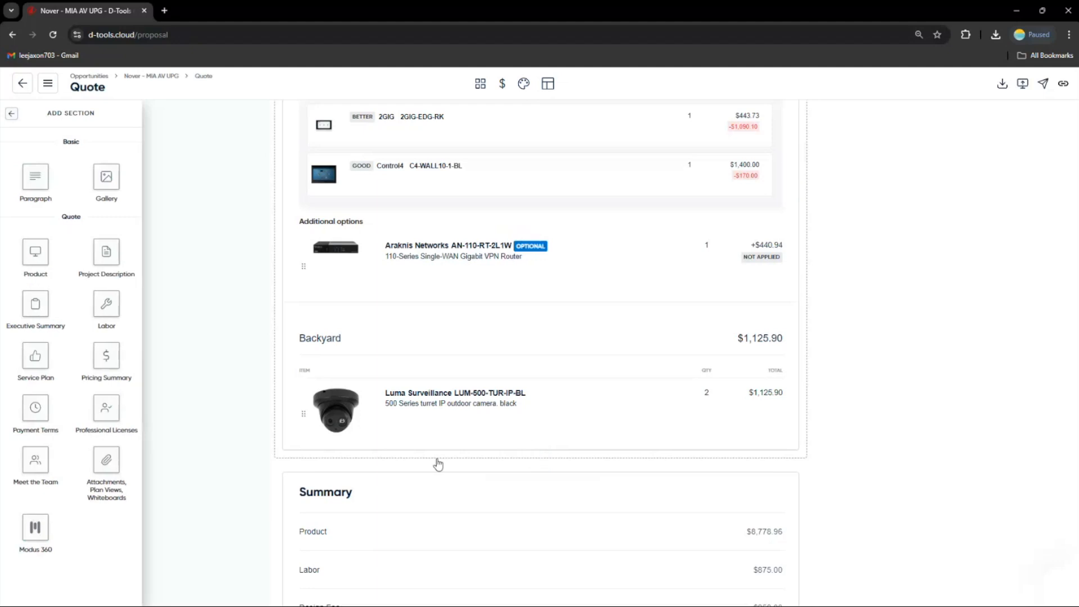
{"action": "left_click", "coordinate": [111, 461]}
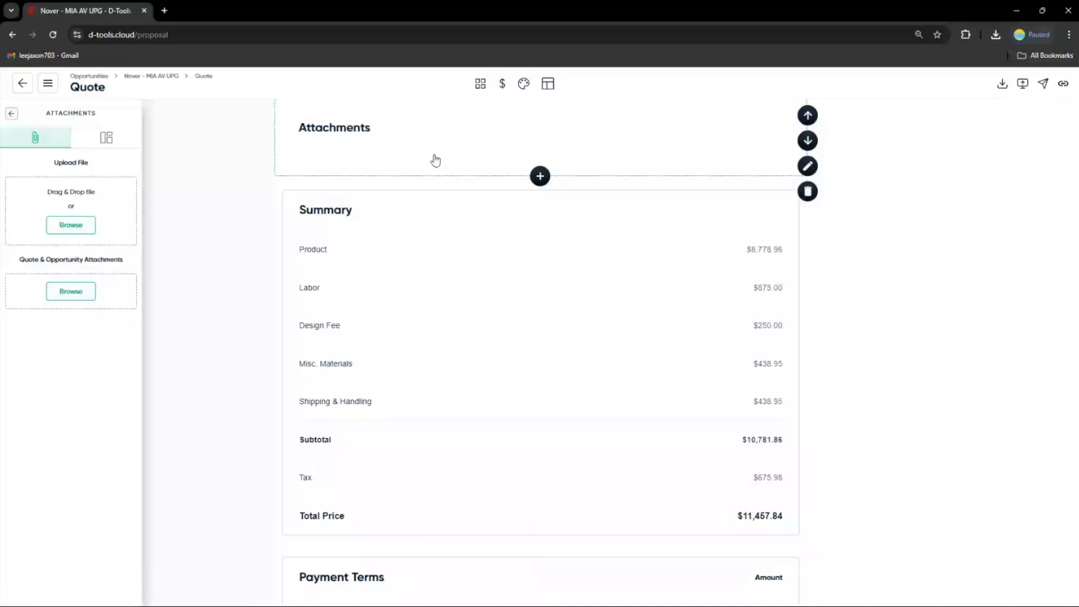
{"action": "left_click", "coordinate": [82, 296]}
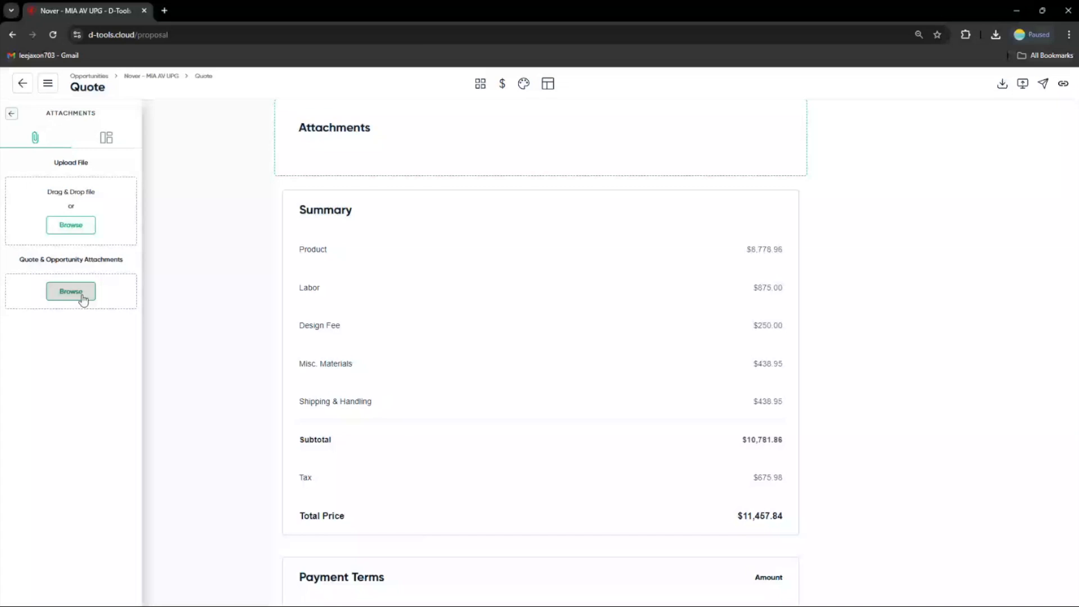
{"action": "left_click", "coordinate": [83, 299]}
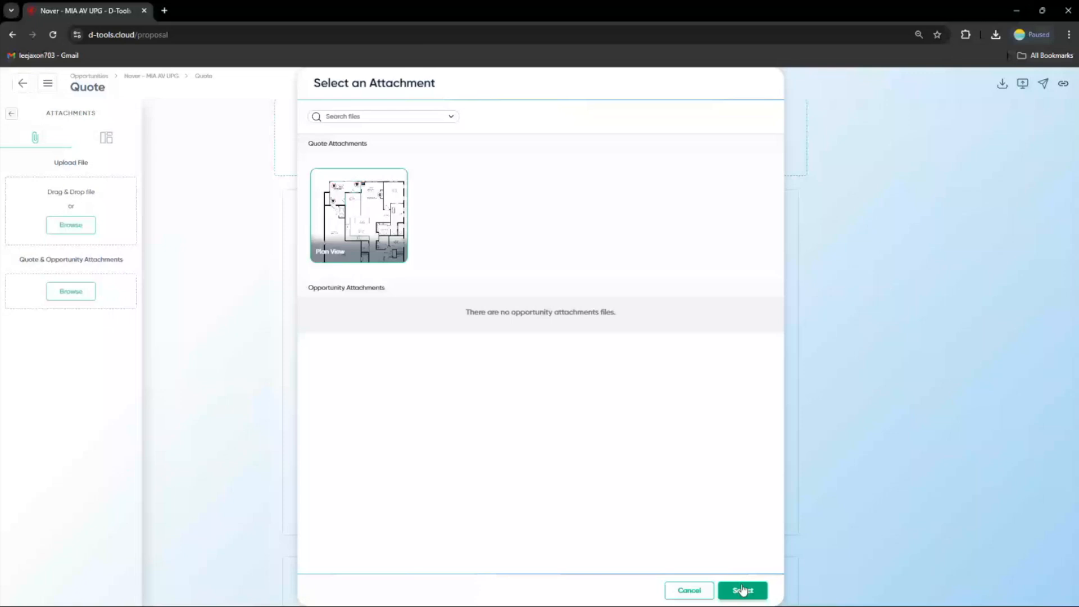
{"action": "left_click", "coordinate": [741, 590]}
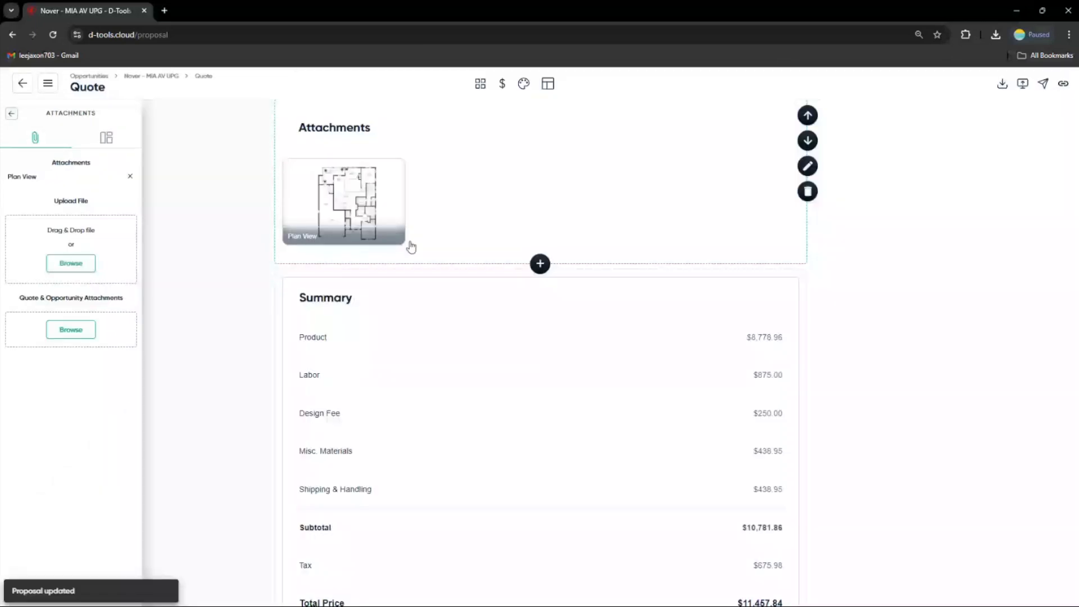
Open the Locations section settings and review its grouping, description and item display options
{"action": "left_click", "coordinate": [251, 171]}
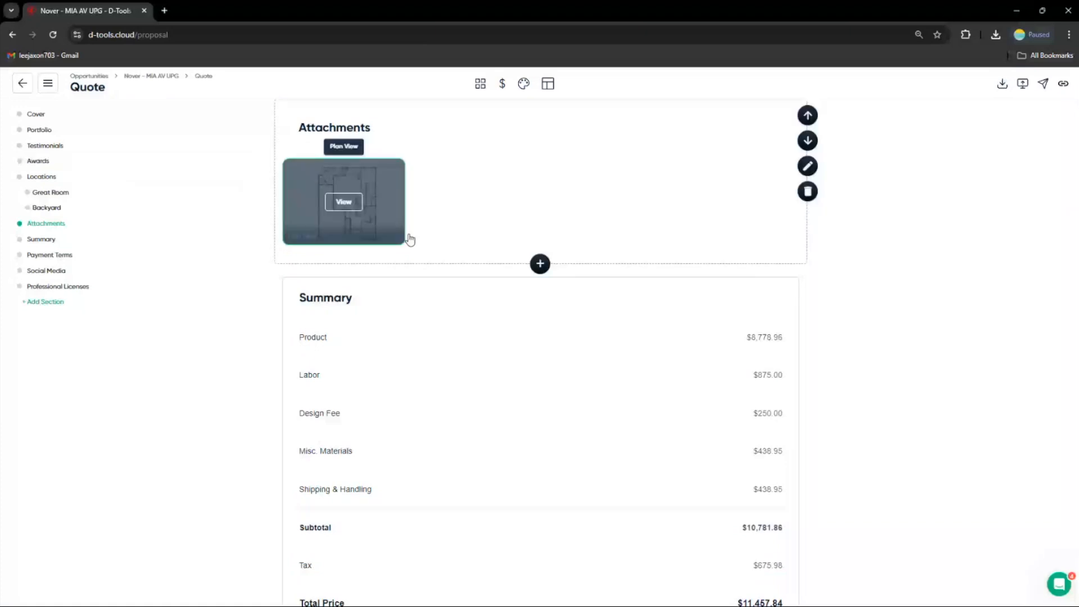
{"action": "scroll", "coordinate": [553, 310], "scroll_direction": "up", "scroll_amount": 9}
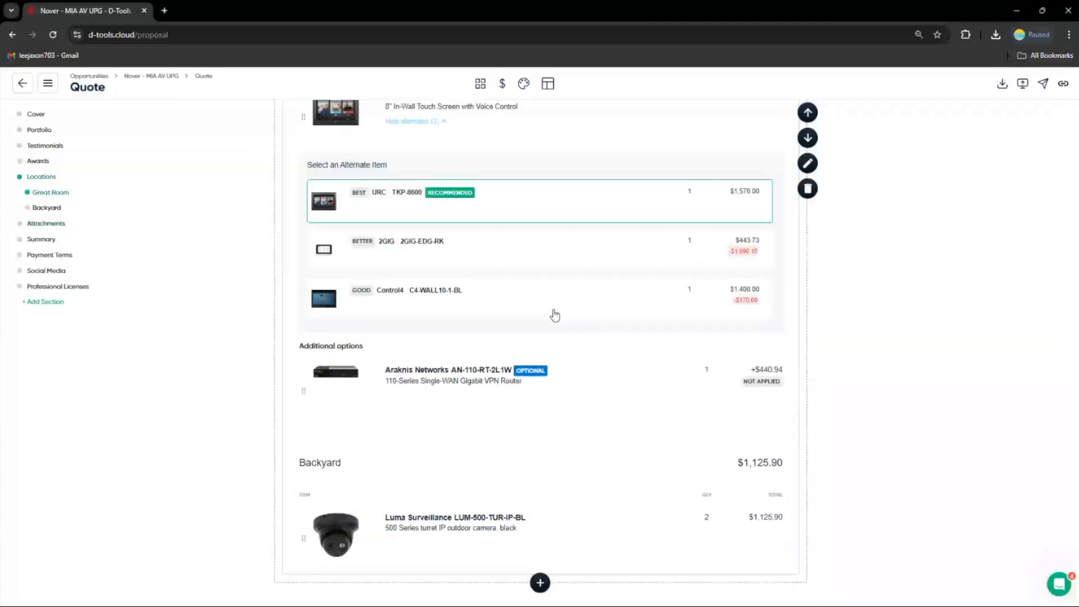
{"action": "scroll", "coordinate": [554, 314], "scroll_direction": "up", "scroll_amount": 10}
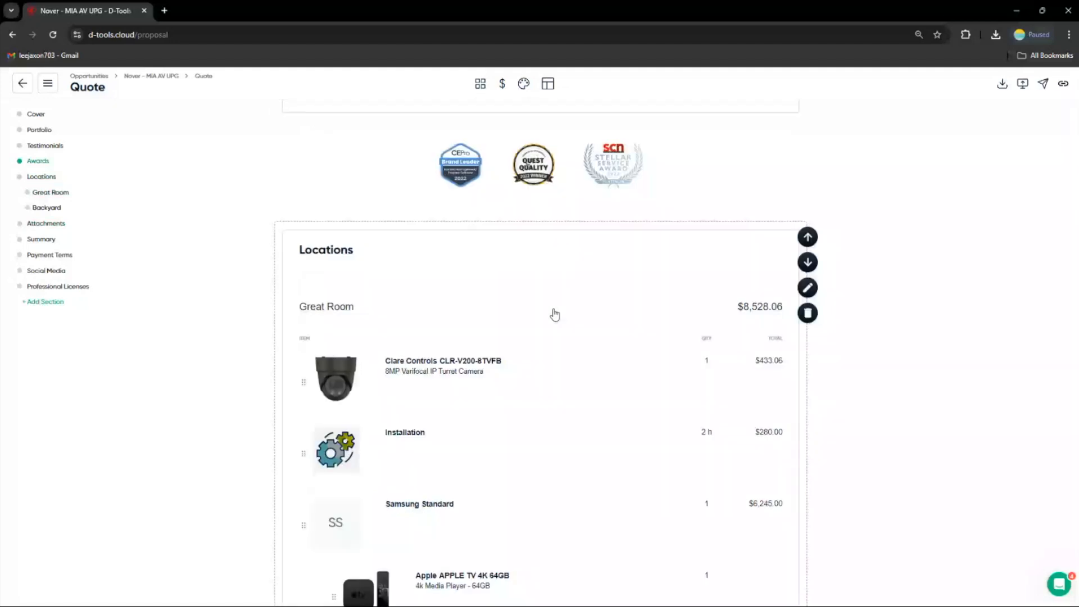
{"action": "scroll", "coordinate": [555, 314], "scroll_direction": "down", "scroll_amount": 2}
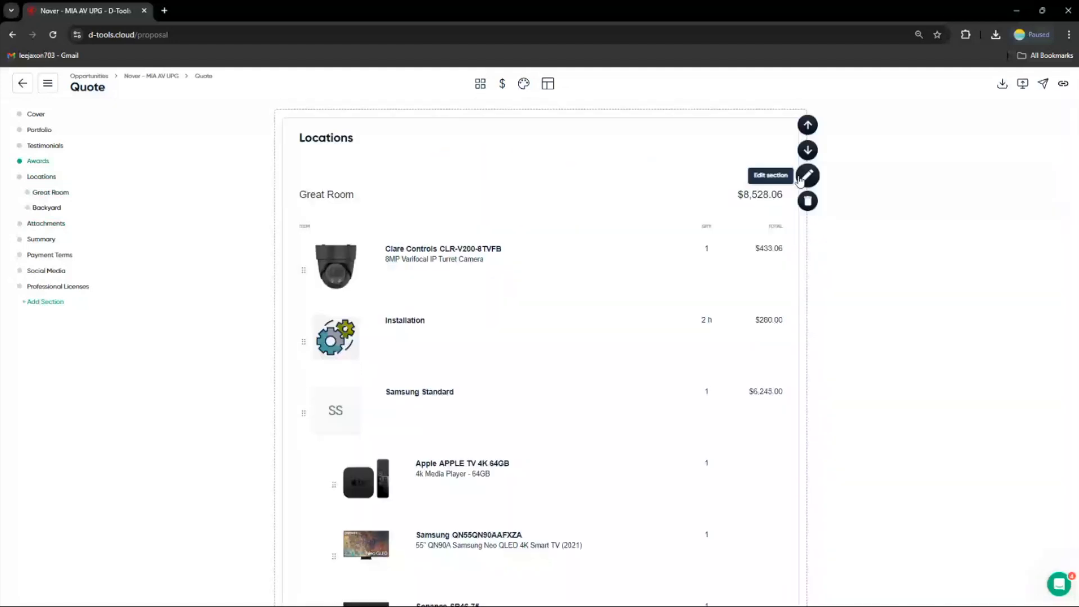
{"action": "left_click", "coordinate": [801, 177]}
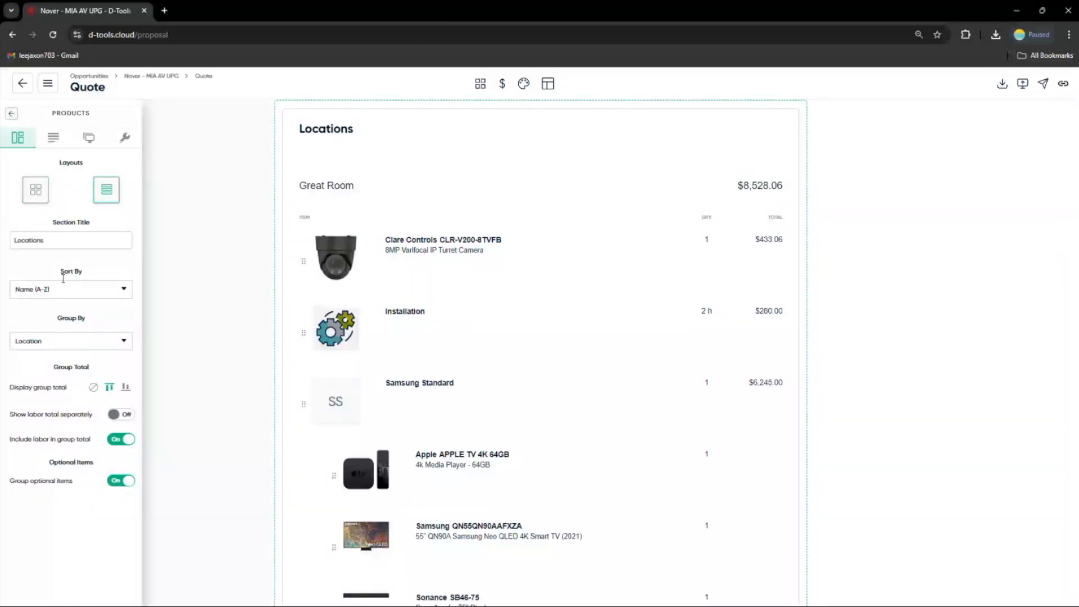
{"action": "left_click", "coordinate": [73, 342]}
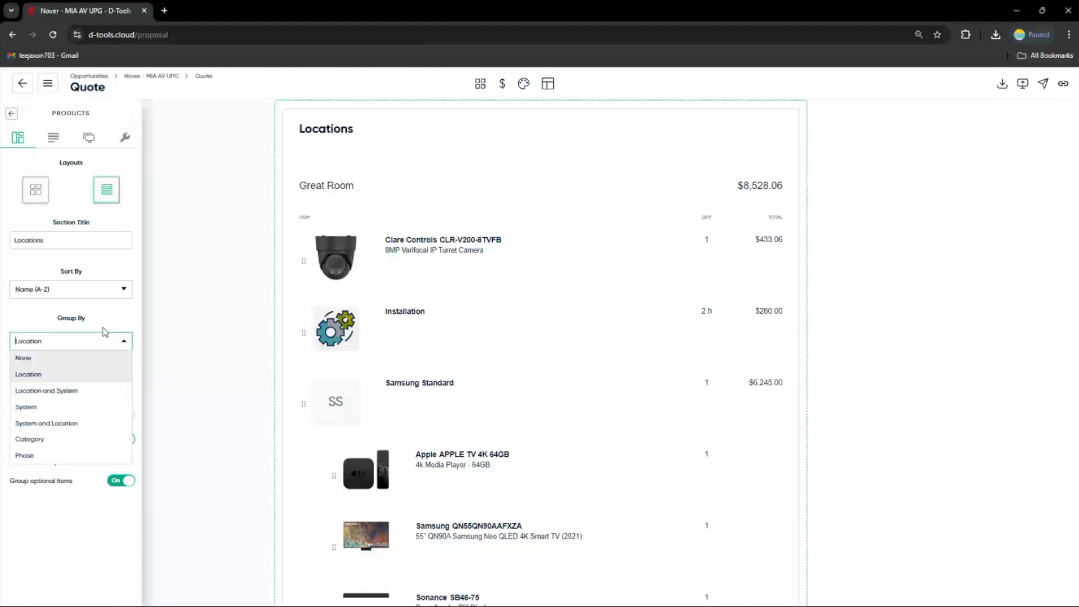
{"action": "left_click", "coordinate": [102, 331]}
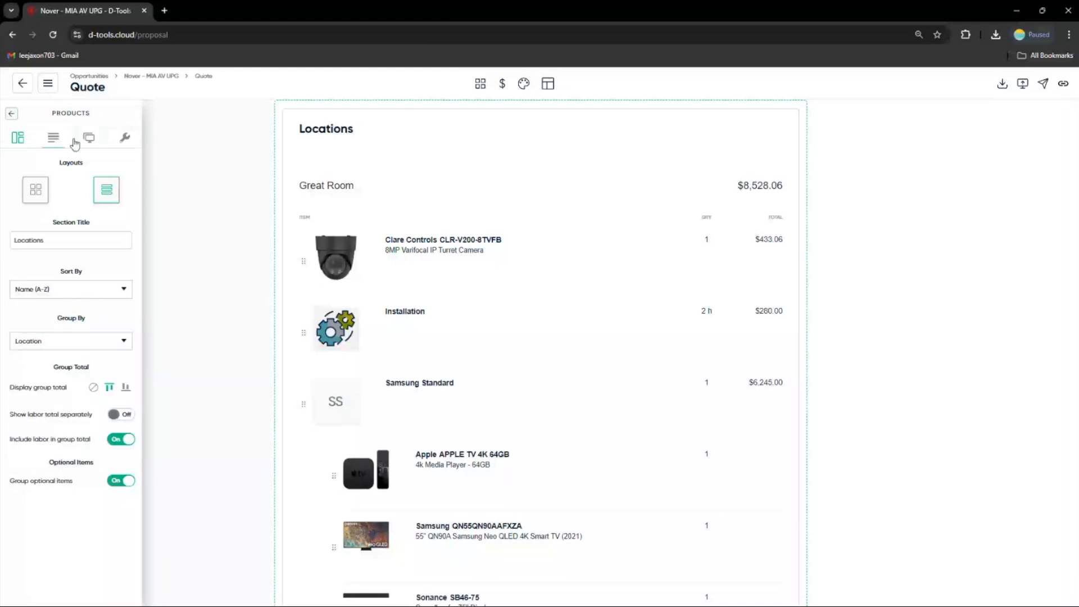
{"action": "left_click", "coordinate": [53, 138]}
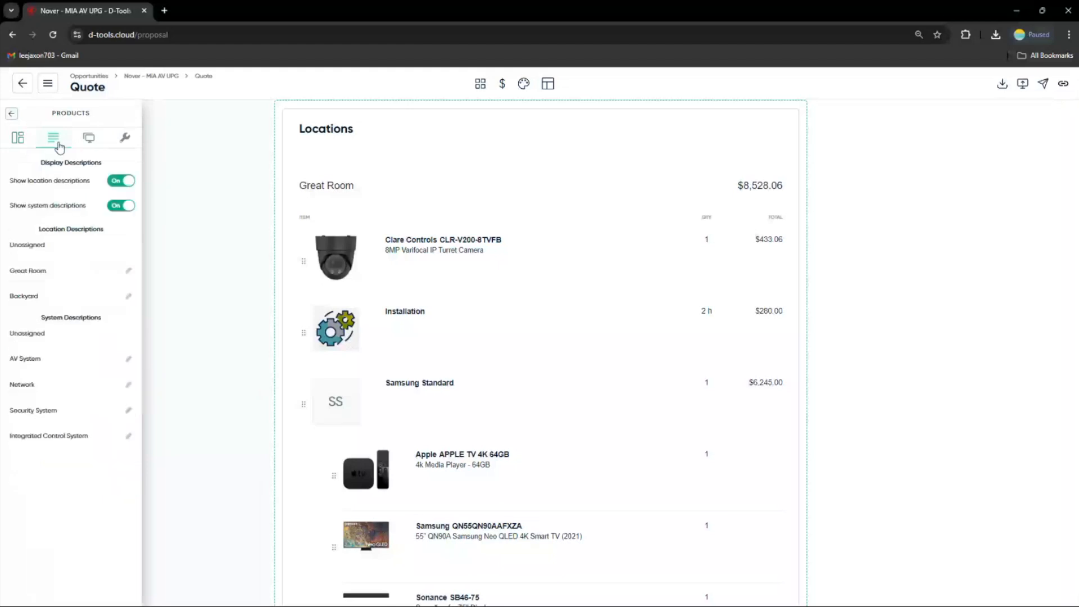
{"action": "left_click", "coordinate": [91, 143]}
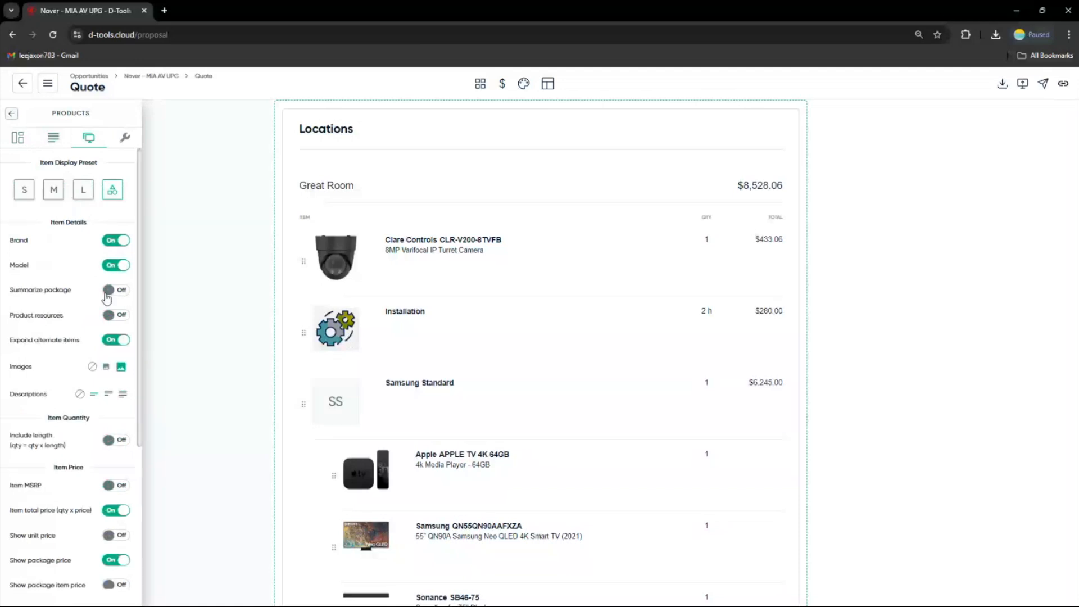
Turn off model display and turn on package summarizing for the products in the Locations section
{"action": "left_click", "coordinate": [116, 266]}
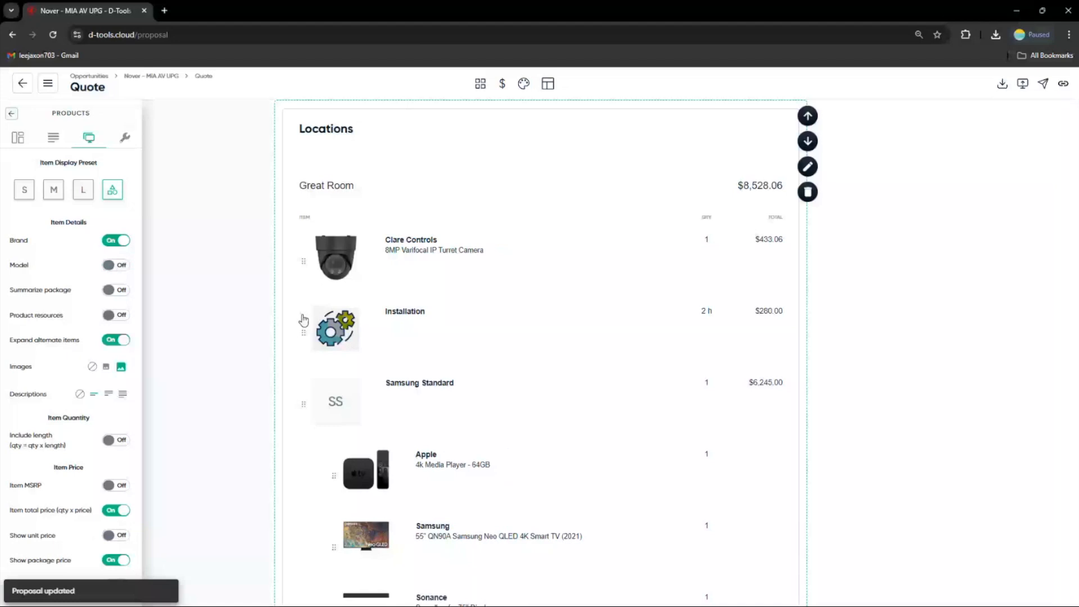
{"action": "scroll", "coordinate": [442, 427], "scroll_direction": "down", "scroll_amount": 2}
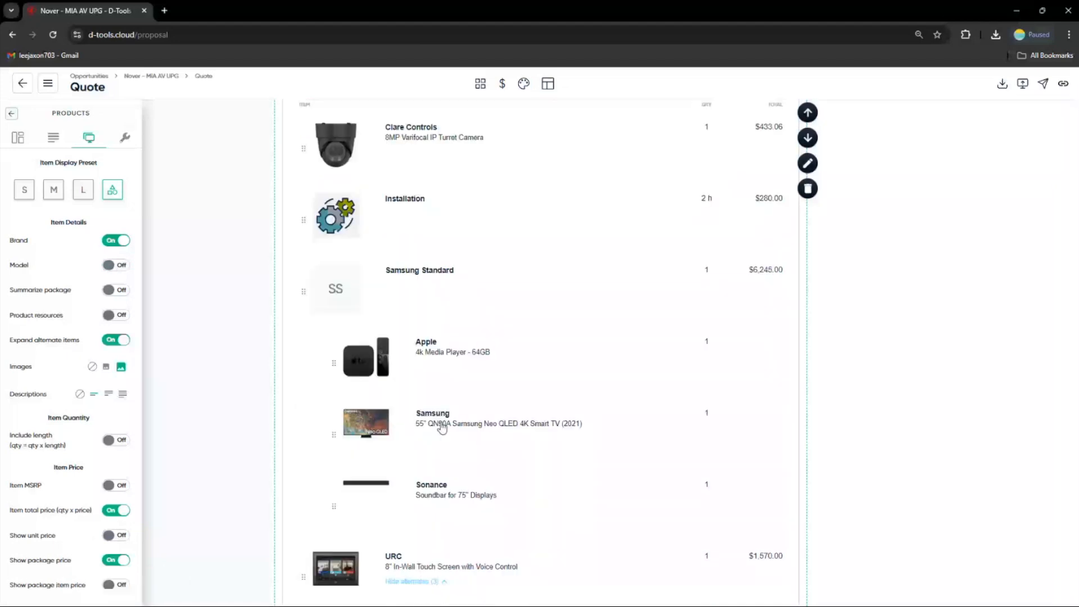
{"action": "left_click", "coordinate": [116, 290]}
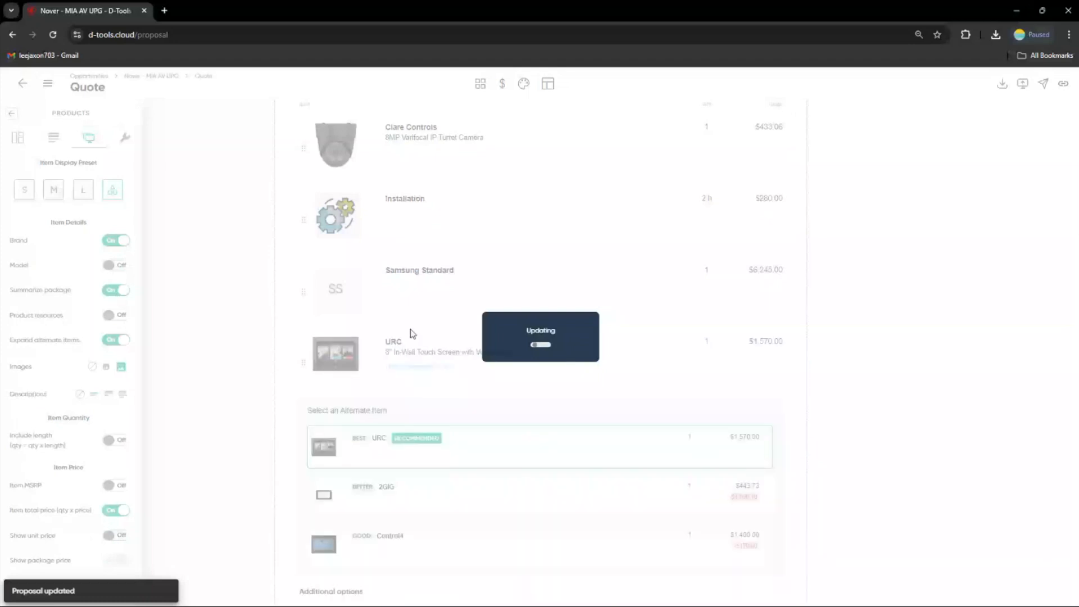
Hide labor line items in the Locations section's accessories and labor settings
{"action": "scroll", "coordinate": [90, 353], "scroll_direction": "down", "scroll_amount": 1}
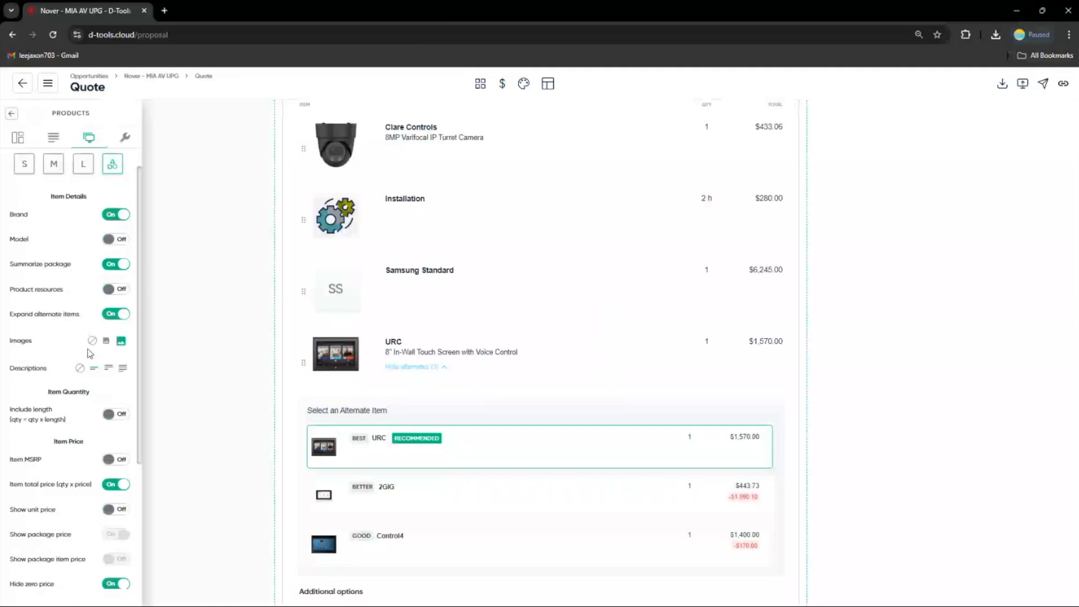
{"action": "scroll", "coordinate": [121, 233], "scroll_direction": "down", "scroll_amount": 3}
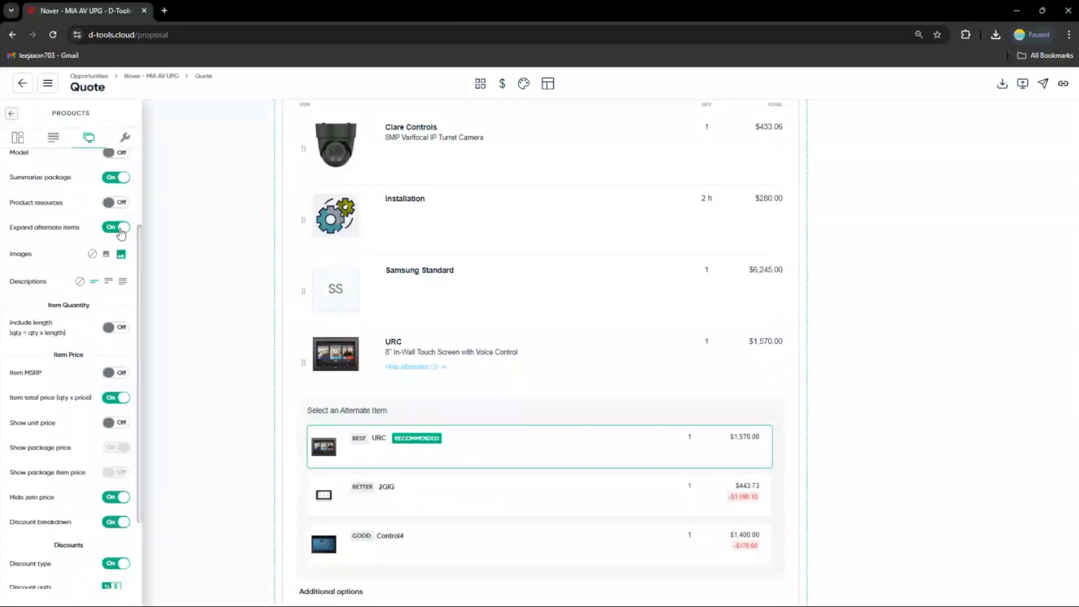
{"action": "scroll", "coordinate": [80, 301], "scroll_direction": "down", "scroll_amount": 3}
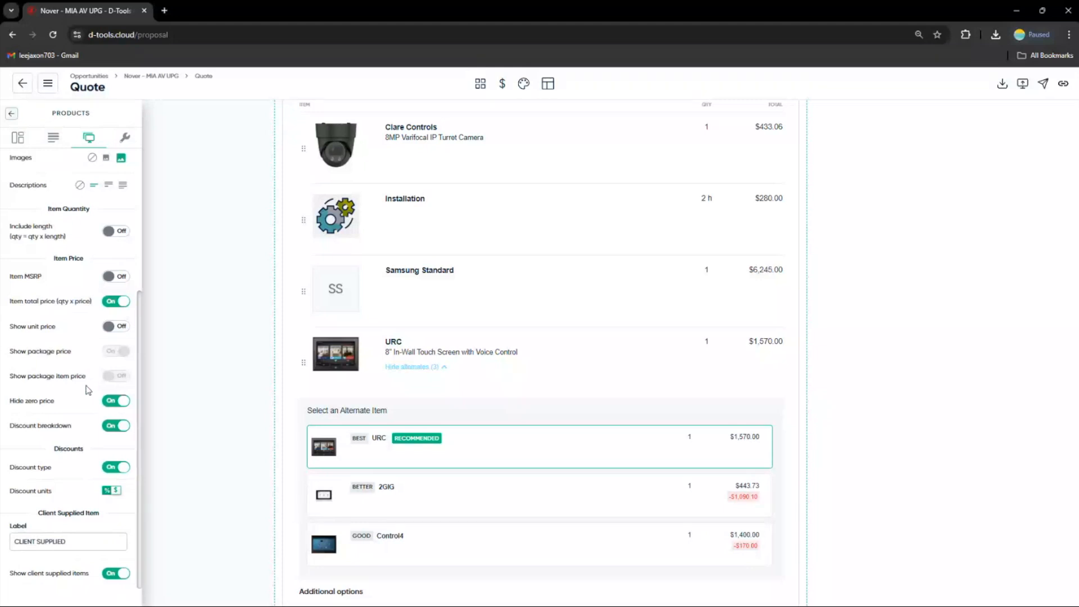
{"action": "left_click", "coordinate": [125, 139]}
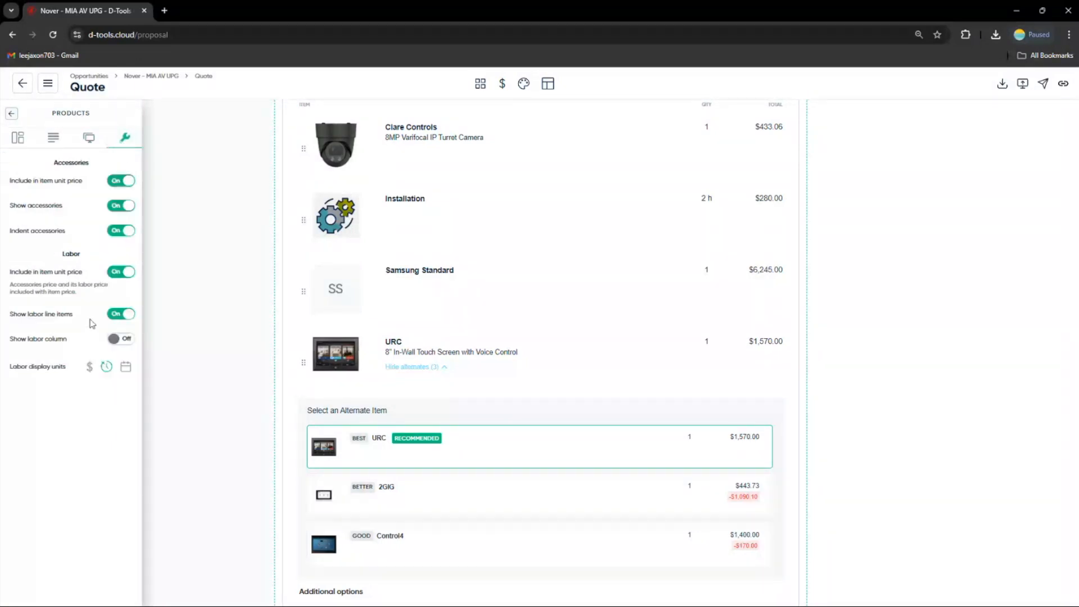
{"action": "mouse_move", "coordinate": [346, 222]}
{"action": "left_click", "coordinate": [127, 315]}
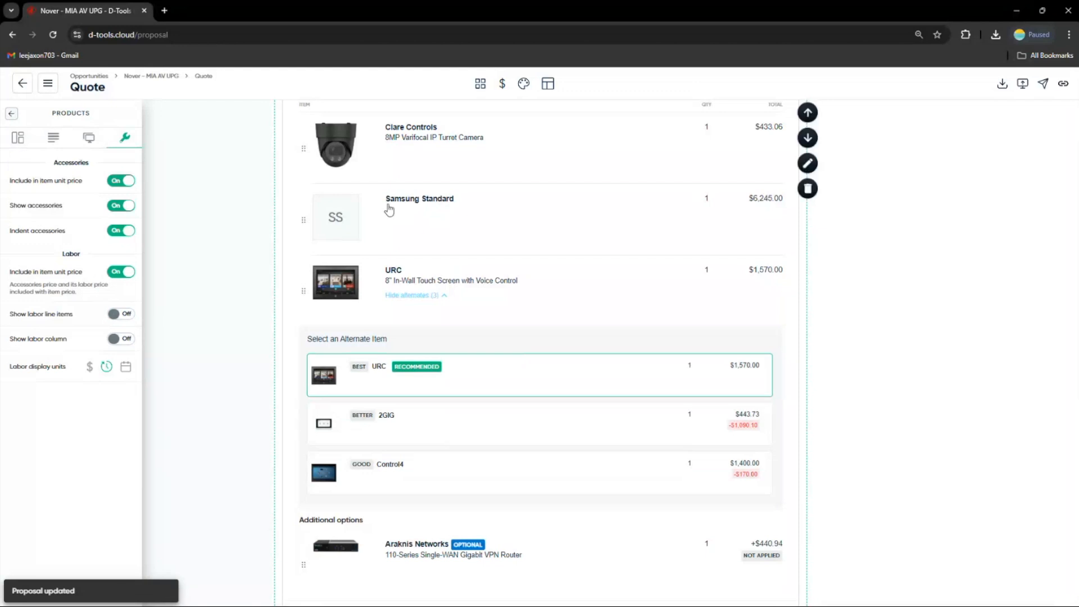
Add a Project Description section titled Overview below the cover, inserting the Company Profile snippet as its description
{"action": "scroll", "coordinate": [470, 320], "scroll_direction": "down", "scroll_amount": 10}
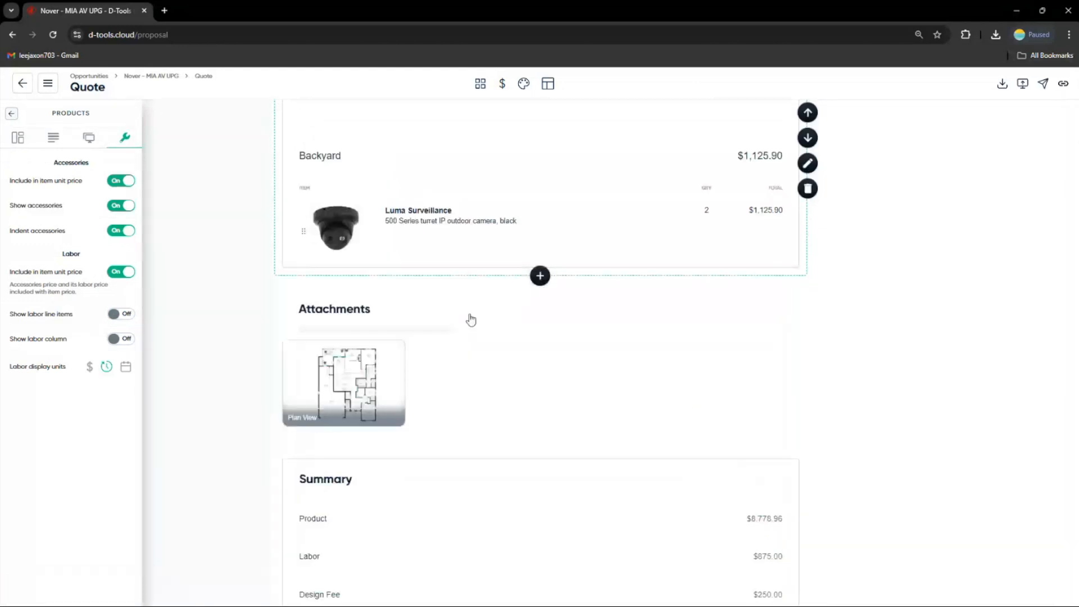
{"action": "scroll", "coordinate": [576, 465], "scroll_direction": "down", "scroll_amount": 3}
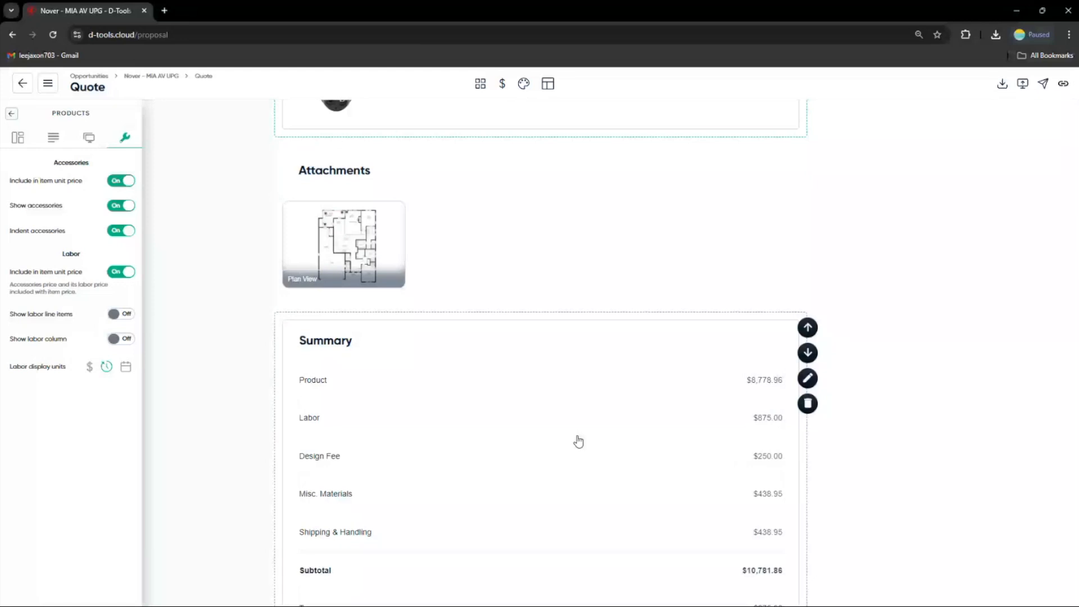
{"action": "scroll", "coordinate": [578, 441], "scroll_direction": "up", "scroll_amount": 2}
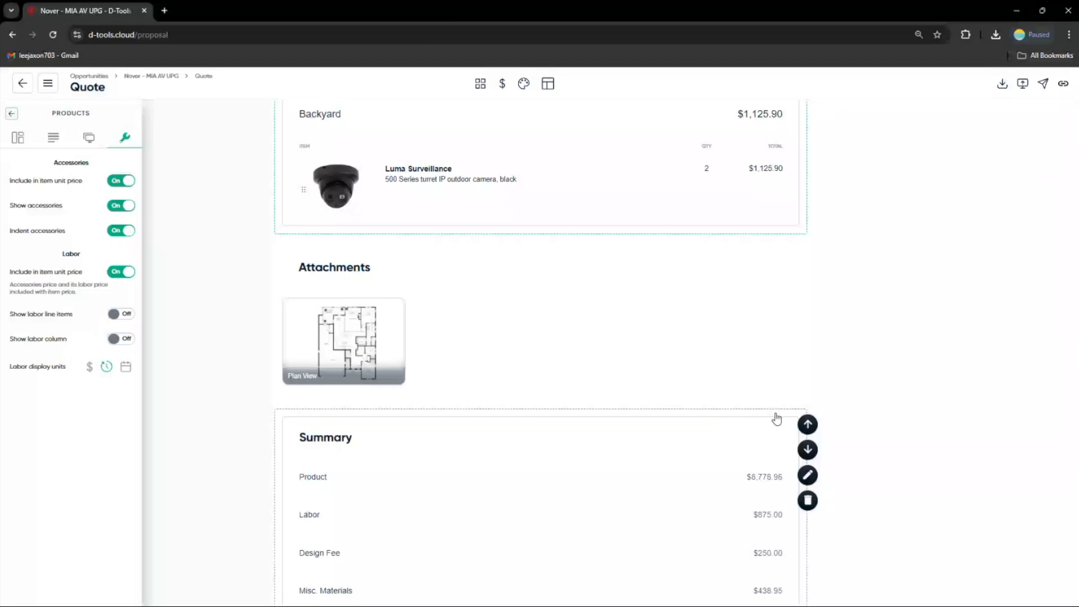
{"action": "scroll", "coordinate": [766, 407], "scroll_direction": "up", "scroll_amount": 10}
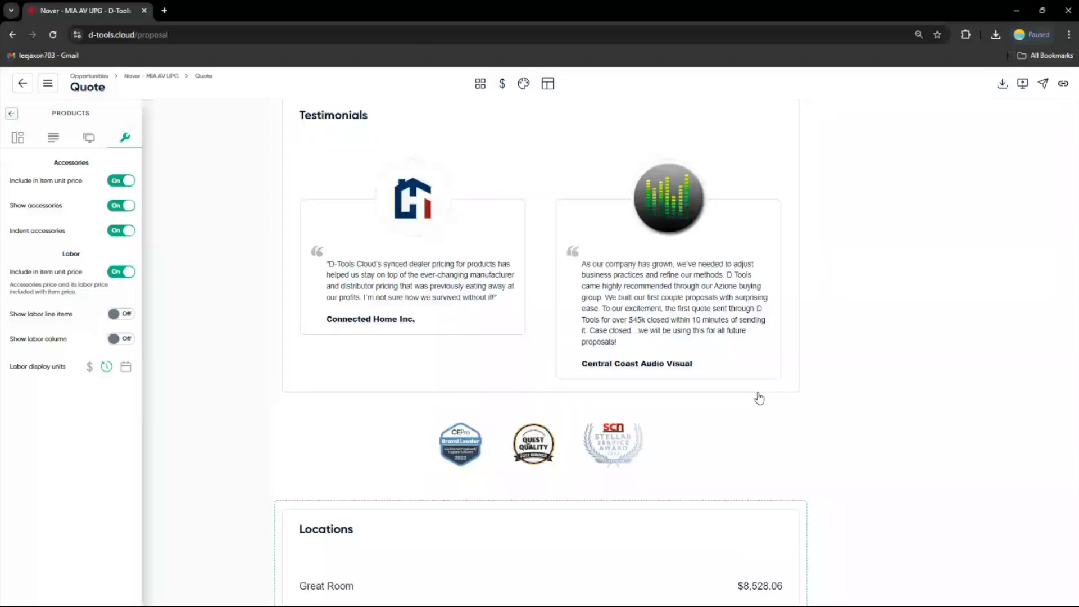
{"action": "scroll", "coordinate": [759, 398], "scroll_direction": "up", "scroll_amount": 8}
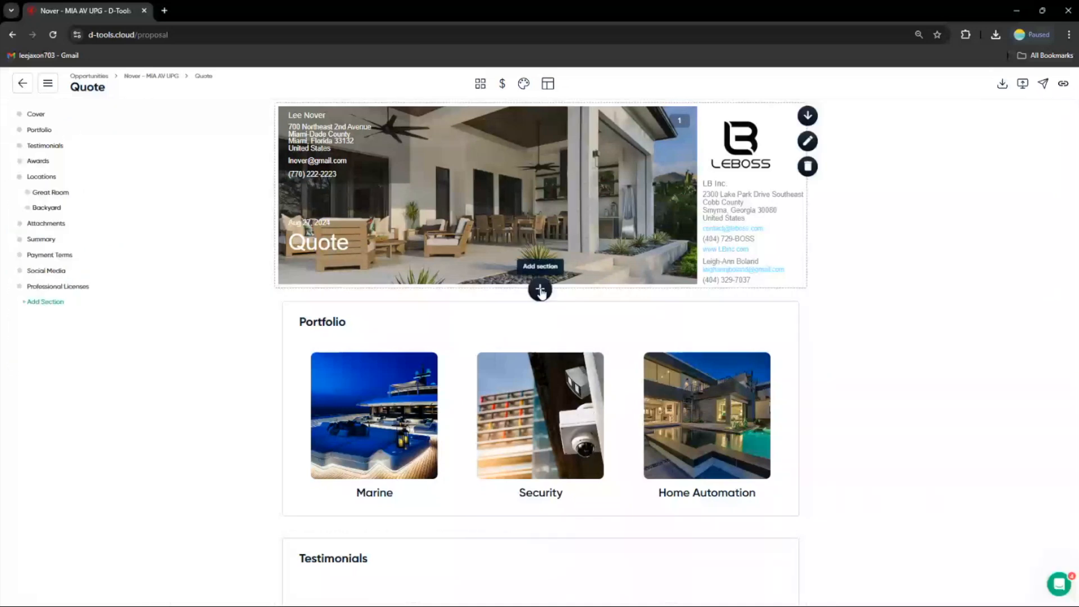
{"action": "left_click", "coordinate": [540, 290]}
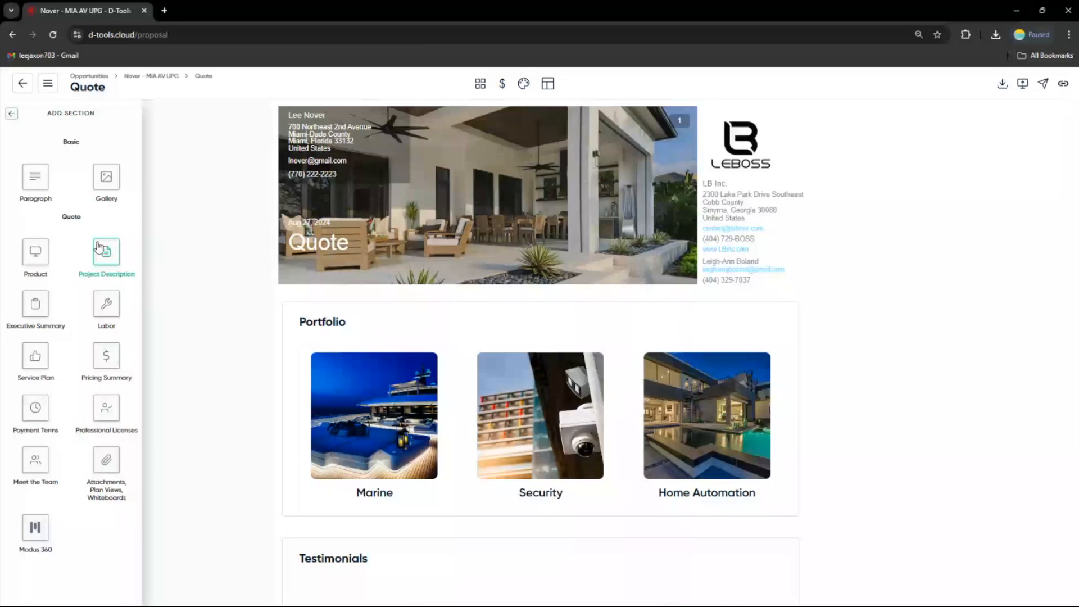
{"action": "left_click", "coordinate": [99, 248]}
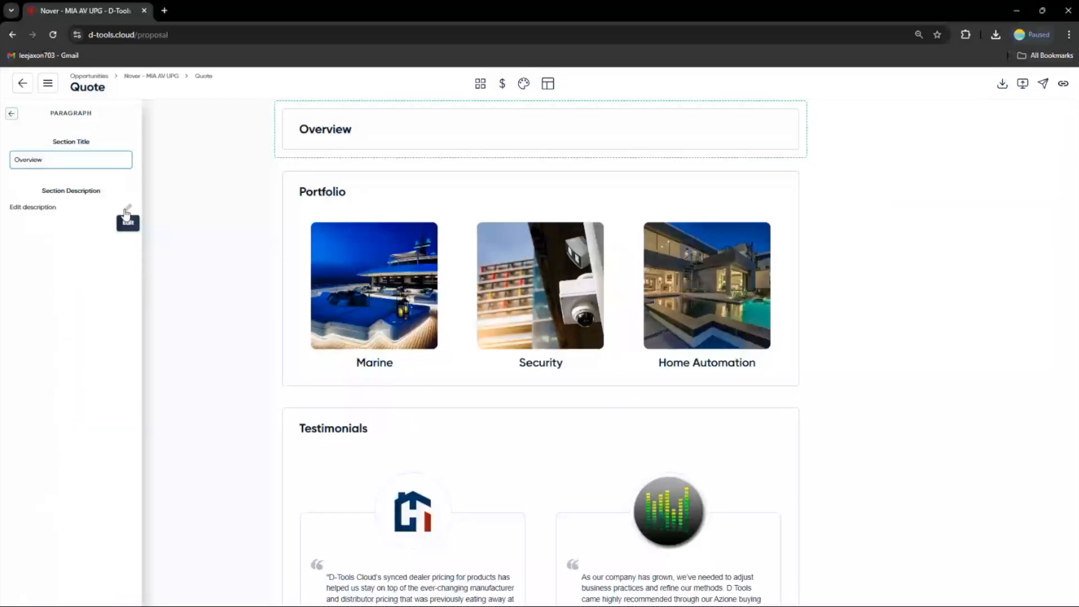
{"action": "left_click", "coordinate": [127, 210]}
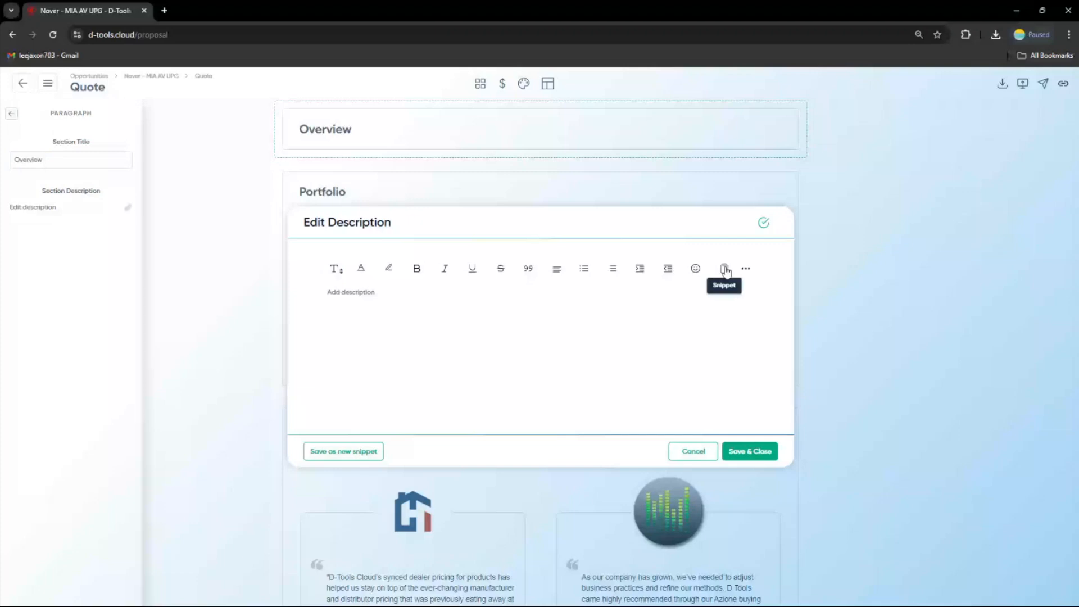
{"action": "left_click", "coordinate": [725, 270]}
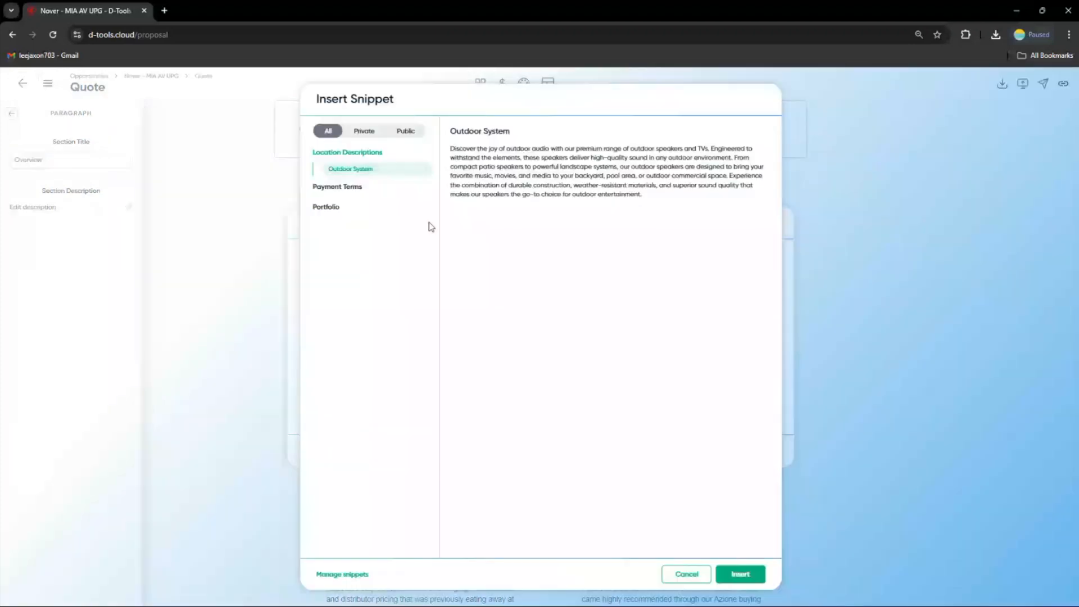
{"action": "left_click", "coordinate": [337, 209]}
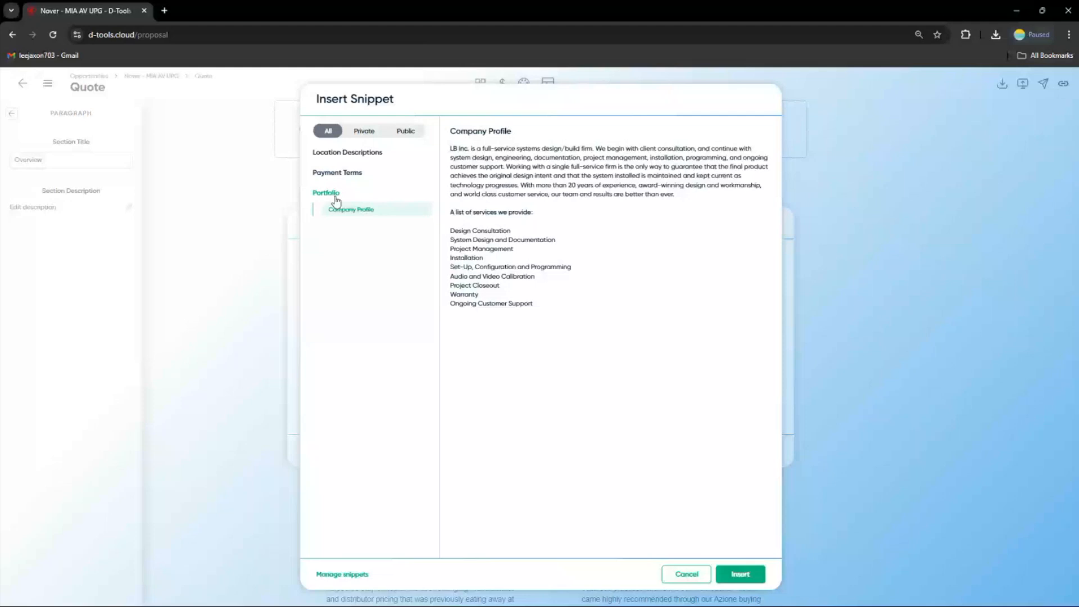
{"action": "left_click", "coordinate": [739, 574]}
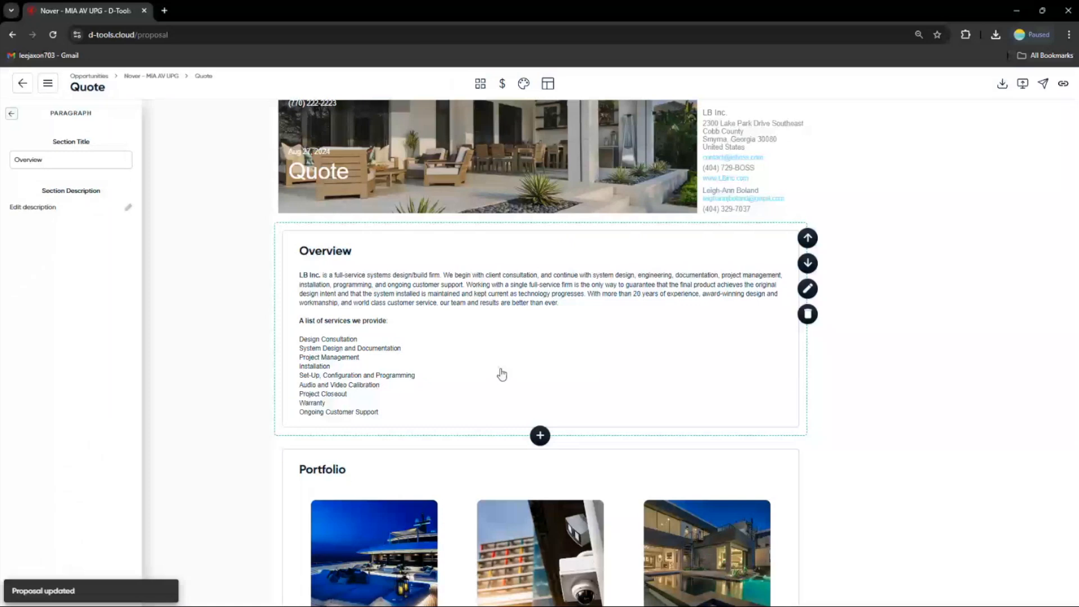
{"action": "scroll", "coordinate": [614, 352], "scroll_direction": "down", "scroll_amount": 5}
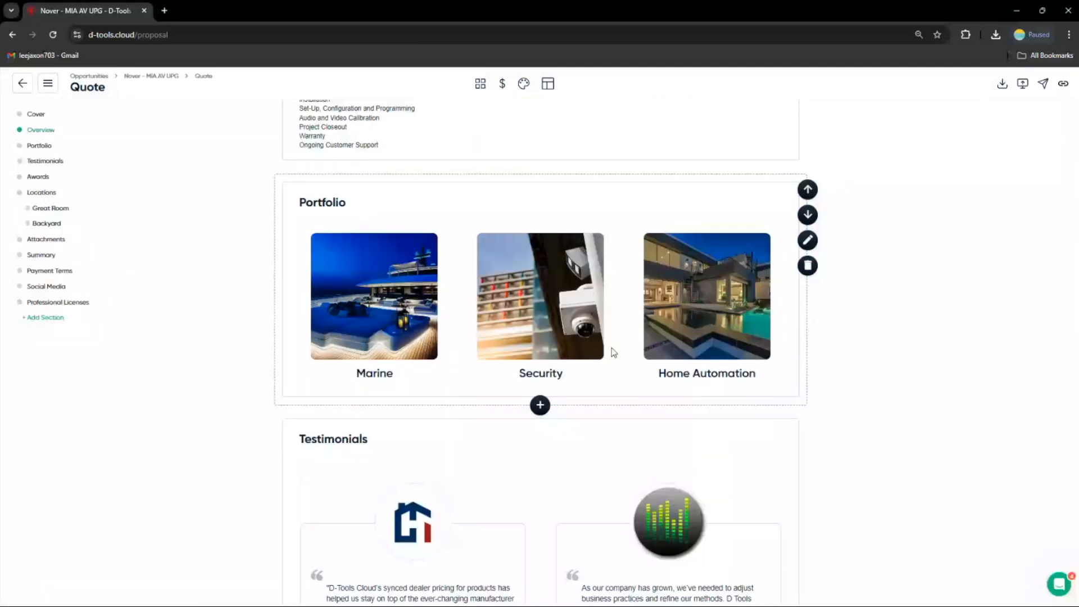
{"action": "scroll", "coordinate": [614, 352], "scroll_direction": "down", "scroll_amount": 1}
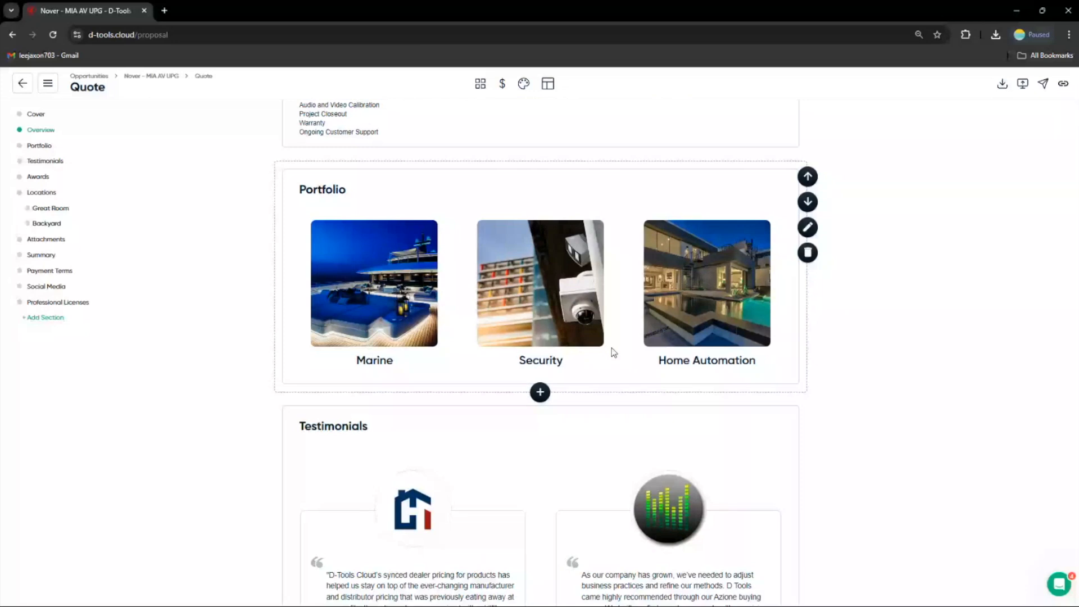
{"action": "scroll", "coordinate": [522, 347], "scroll_direction": "down", "scroll_amount": 2}
{"action": "middle_click", "coordinate": [522, 347]}
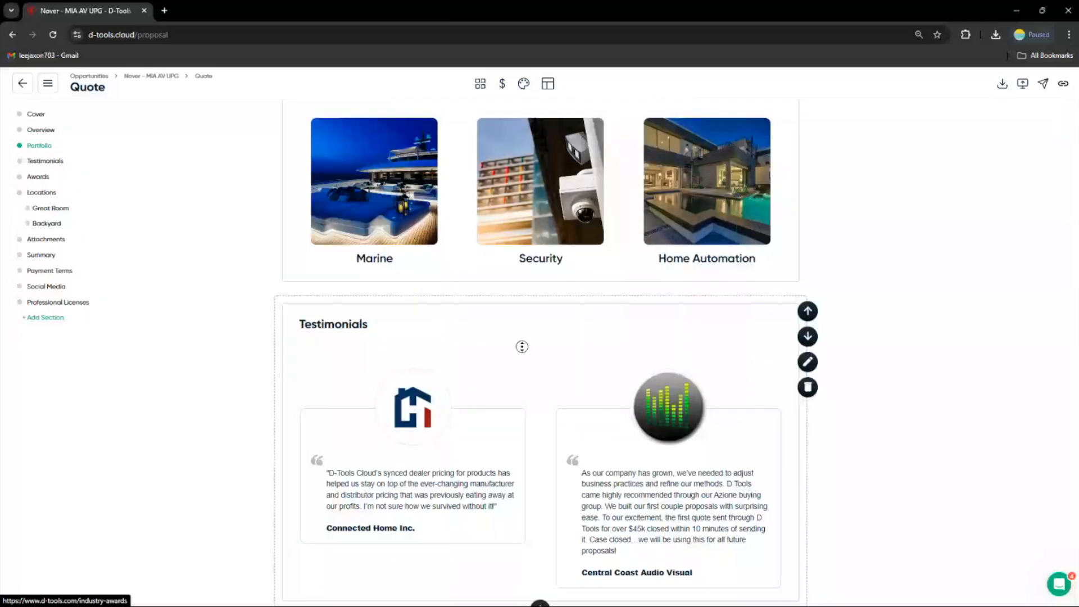
{"action": "middle_click", "coordinate": [522, 346]}
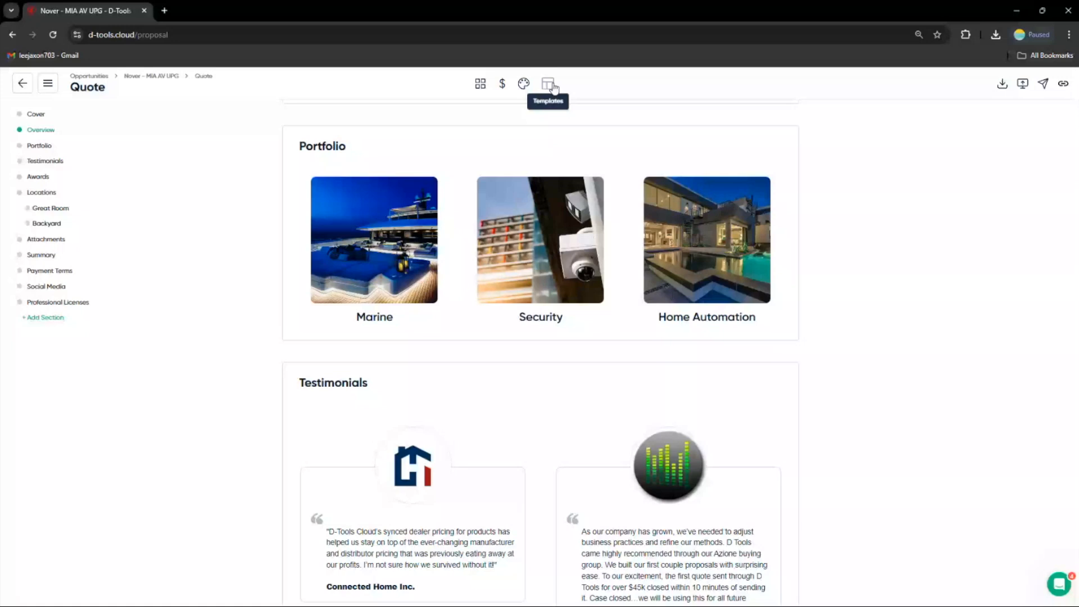
{"action": "left_click", "coordinate": [548, 84]}
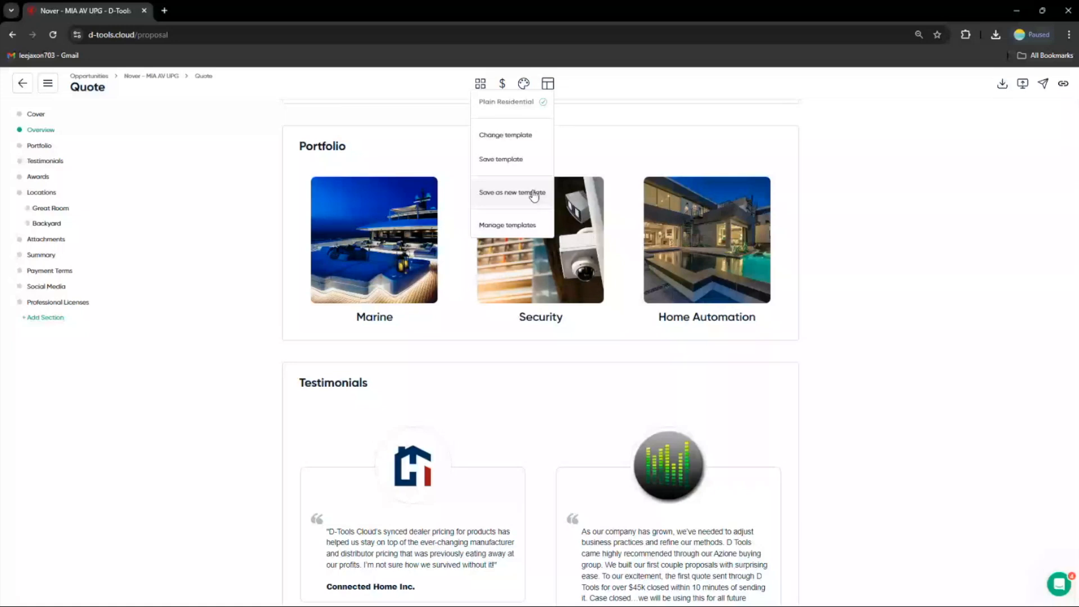
{"action": "left_click", "coordinate": [534, 193]}
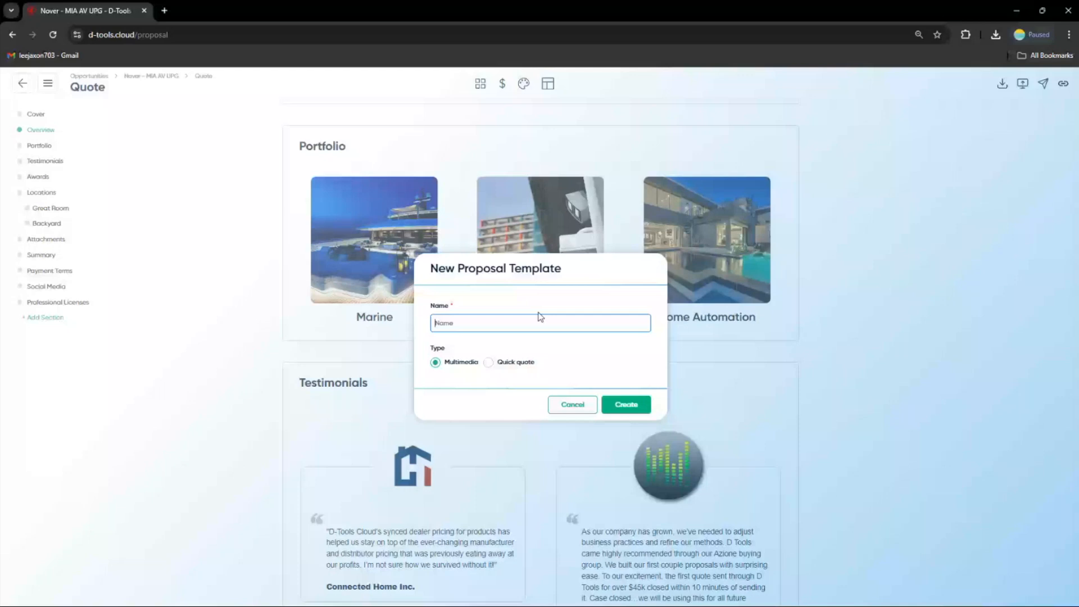
{"action": "left_click", "coordinate": [573, 405]}
Open the proposal in presentation mode and browse the Marine portfolio gallery images
{"action": "scroll", "coordinate": [685, 403], "scroll_direction": "up", "scroll_amount": 2}
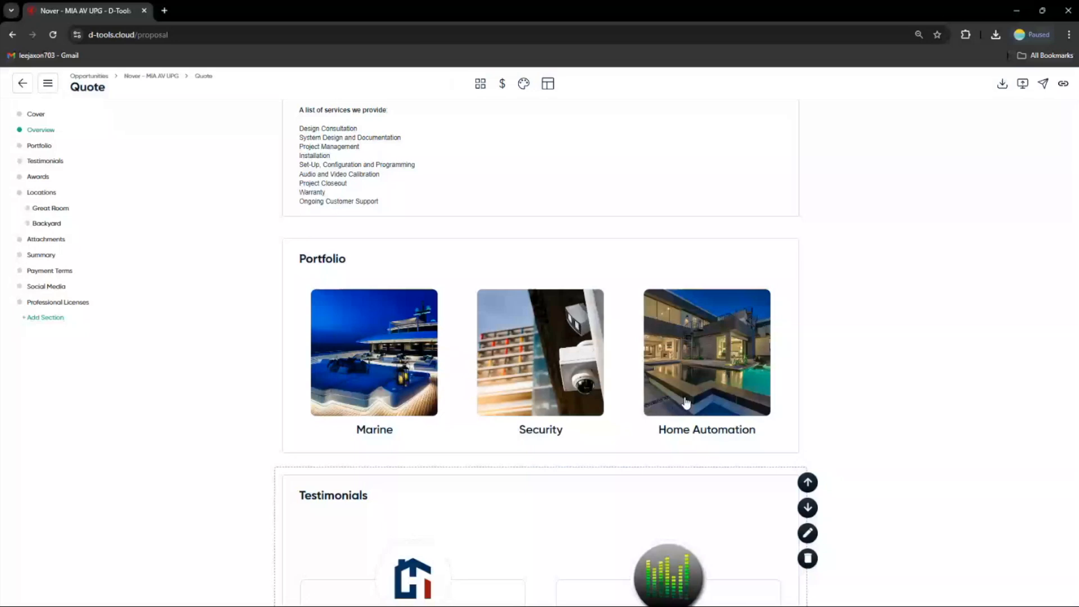
{"action": "scroll", "coordinate": [911, 287], "scroll_direction": "up", "scroll_amount": 5}
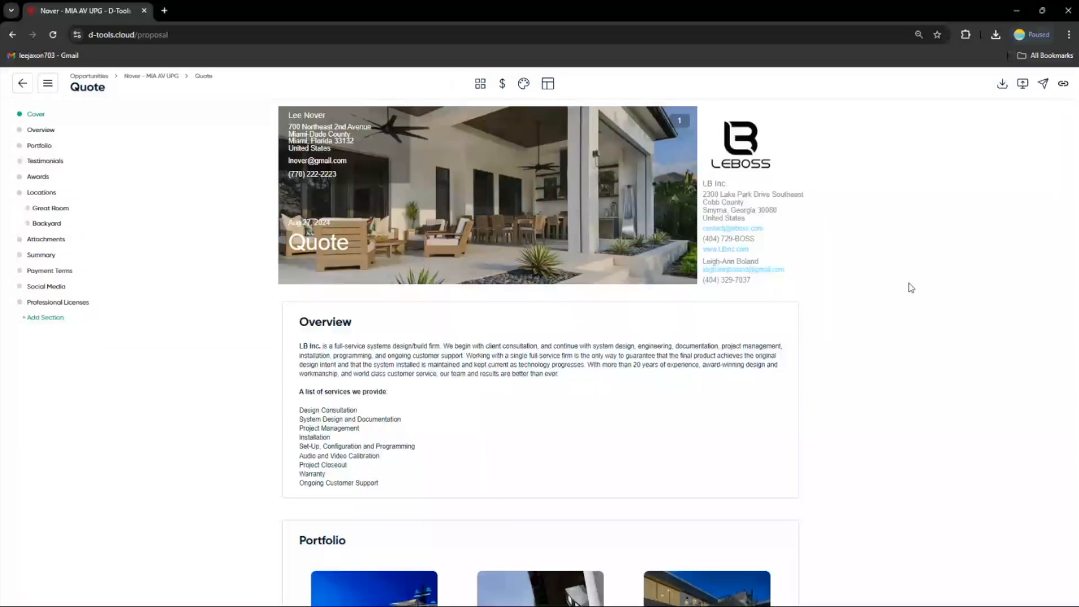
{"action": "left_click", "coordinate": [1024, 85]}
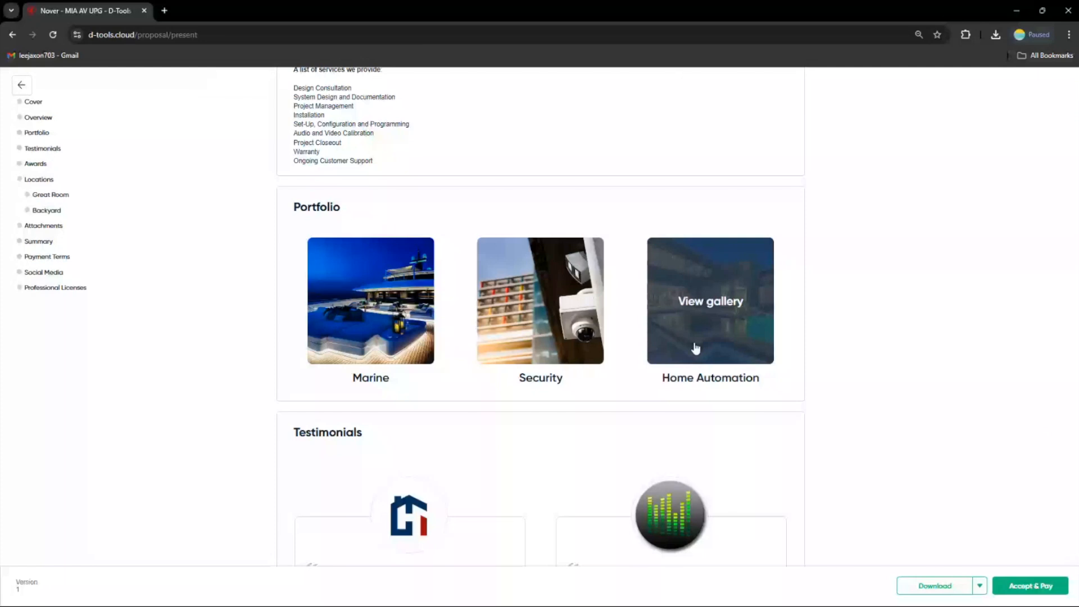
{"action": "left_click", "coordinate": [695, 348]}
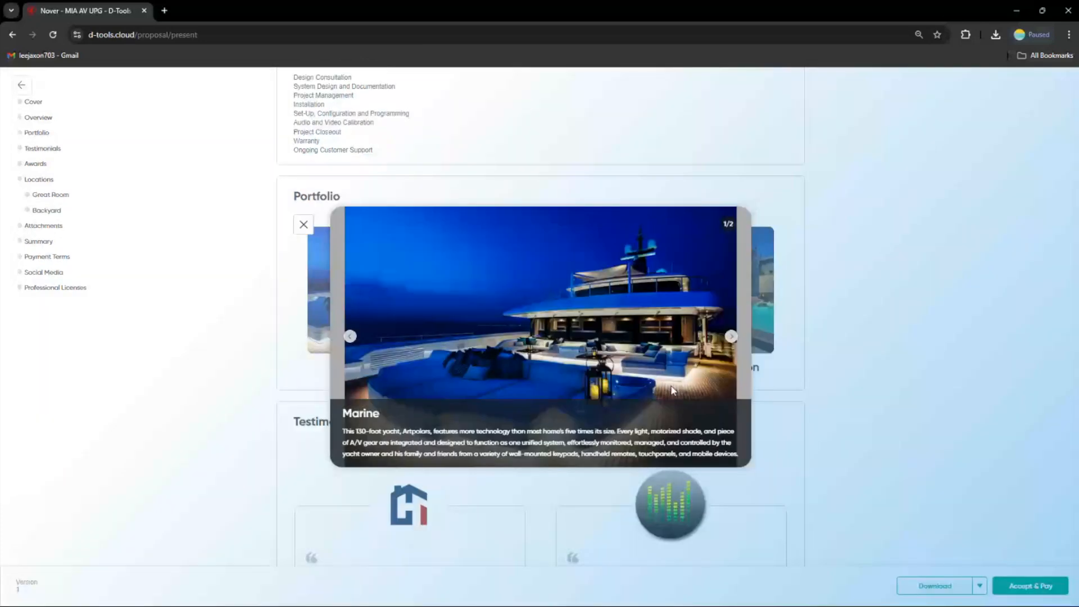
{"action": "left_click", "coordinate": [730, 337]}
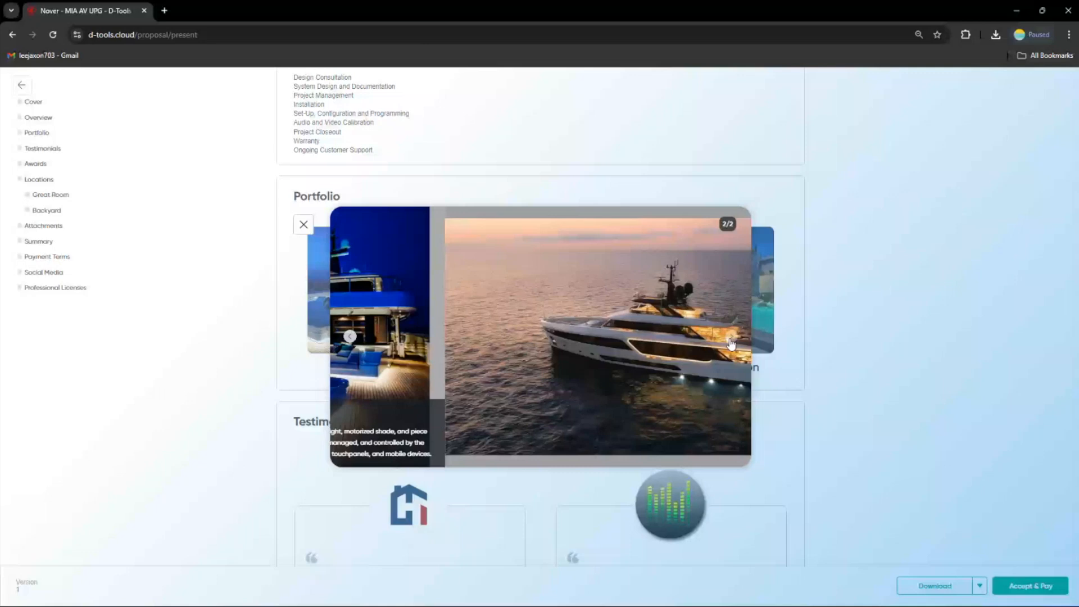
{"action": "left_click", "coordinate": [304, 224]}
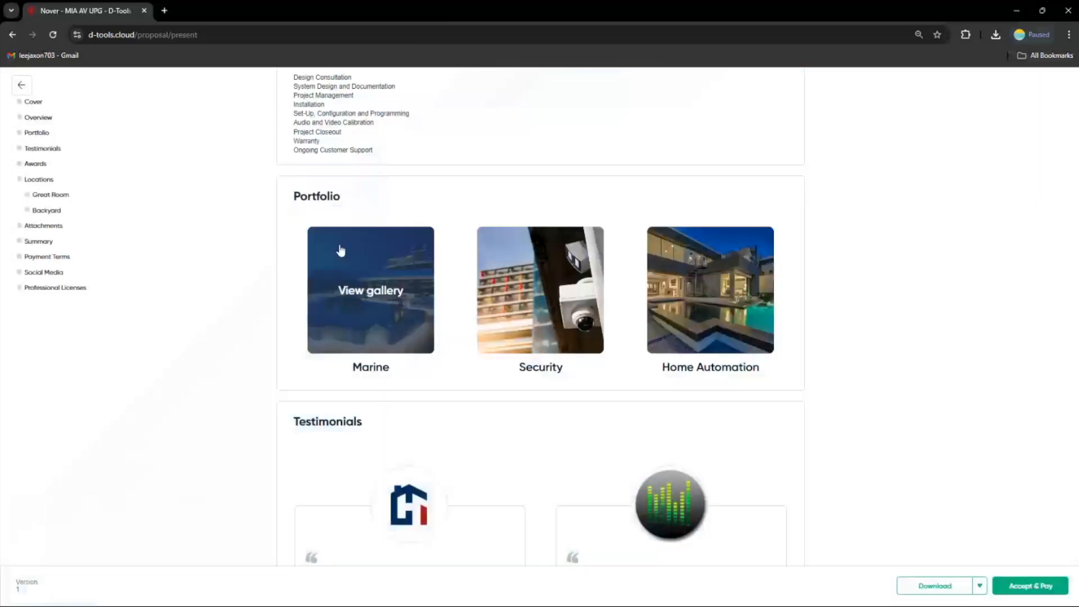
Select the Control4 alternate instead of the recommended URC touch screen in the presented proposal
{"action": "scroll", "coordinate": [474, 318], "scroll_direction": "down", "scroll_amount": 8}
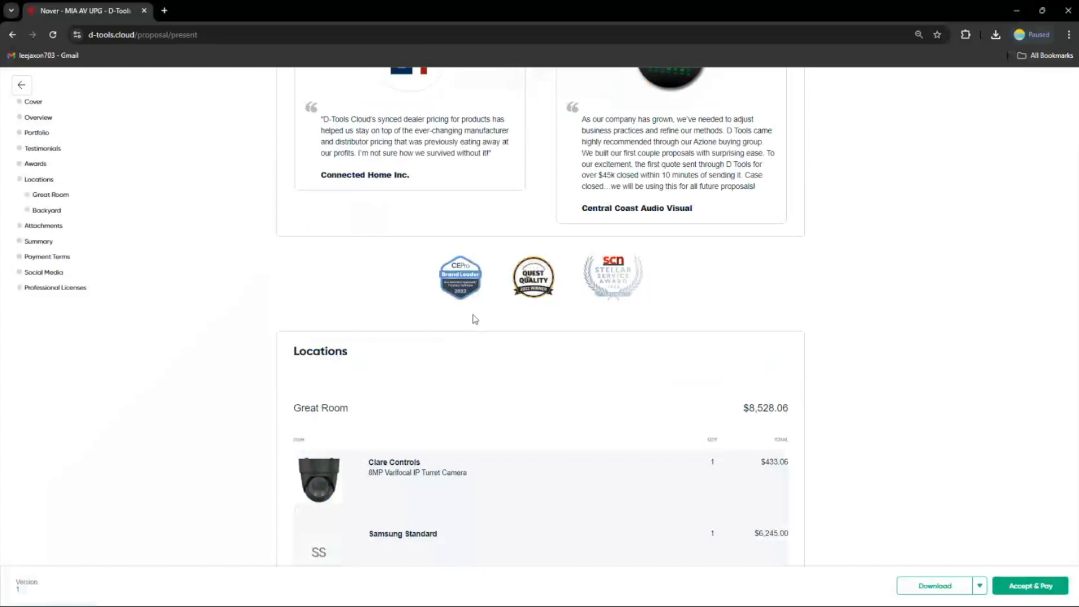
{"action": "scroll", "coordinate": [475, 319], "scroll_direction": "down", "scroll_amount": 4}
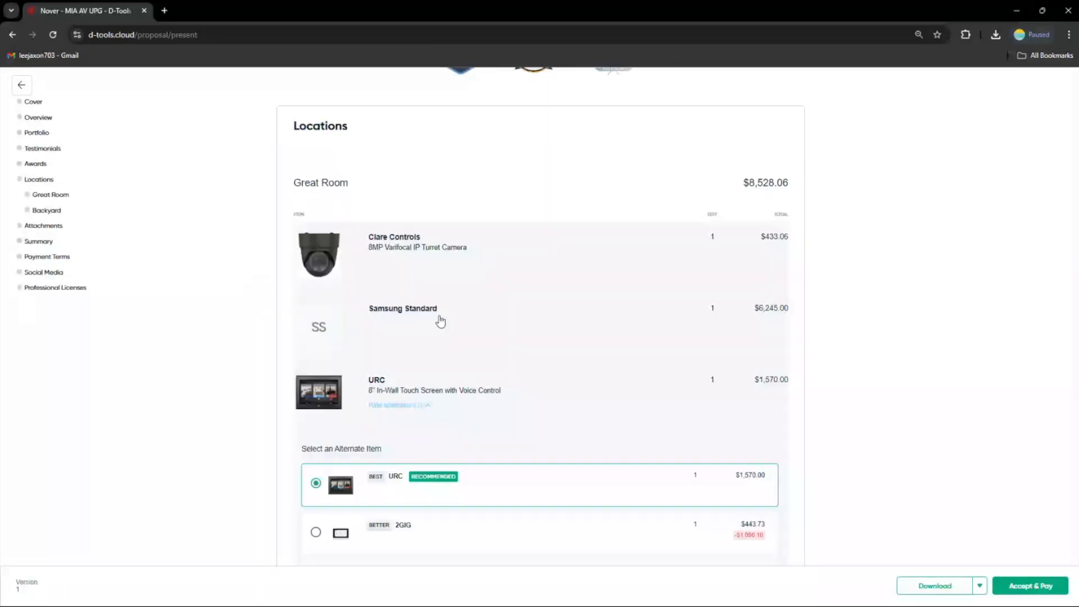
{"action": "scroll", "coordinate": [433, 337], "scroll_direction": "down", "scroll_amount": 2}
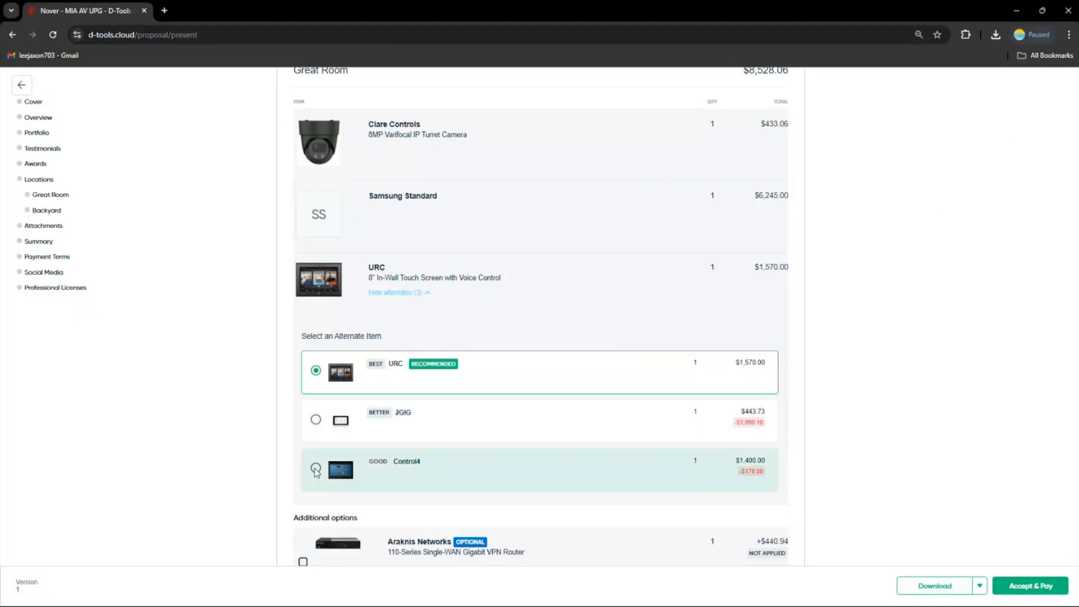
{"action": "left_click", "coordinate": [316, 469]}
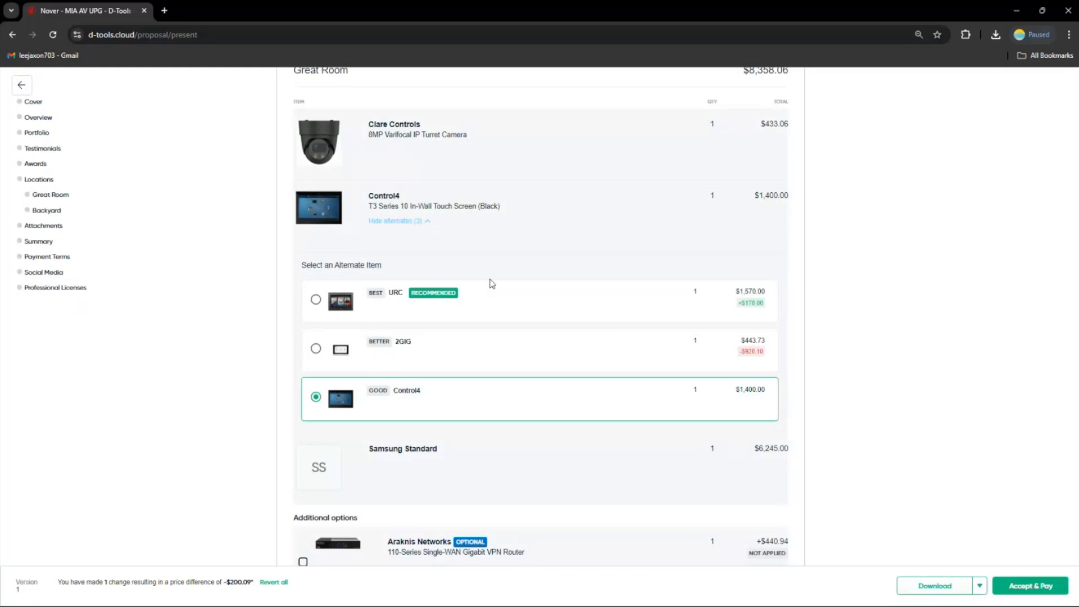
Apply the optional Araknis Networks router under the Great Room's additional options in the presented proposal
{"action": "scroll", "coordinate": [490, 284], "scroll_direction": "down", "scroll_amount": 1}
{"action": "scroll", "coordinate": [489, 284], "scroll_direction": "up", "scroll_amount": 1}
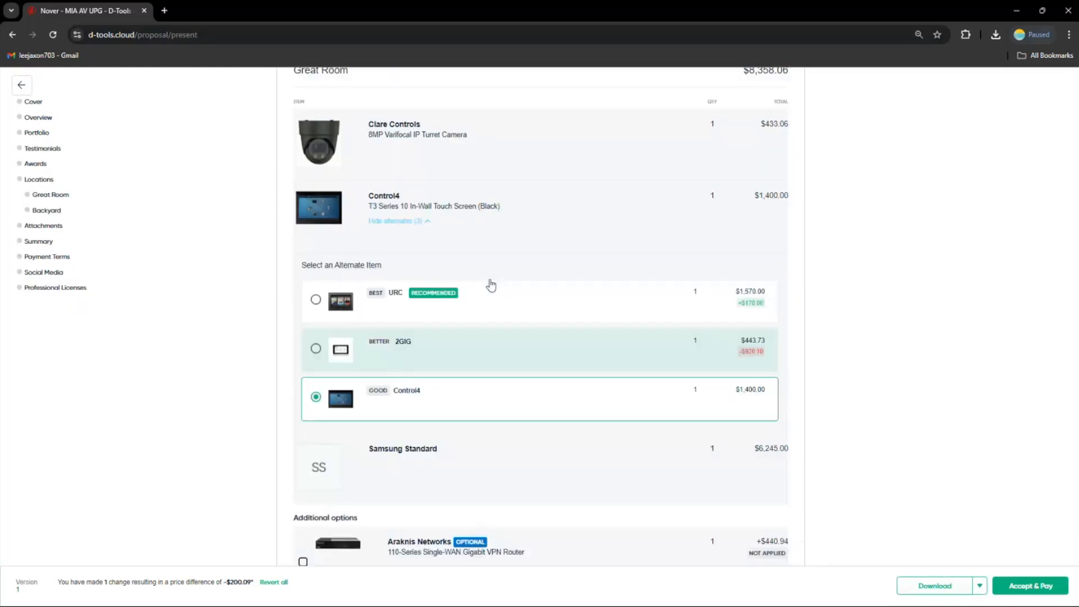
{"action": "scroll", "coordinate": [491, 285], "scroll_direction": "up", "scroll_amount": 1}
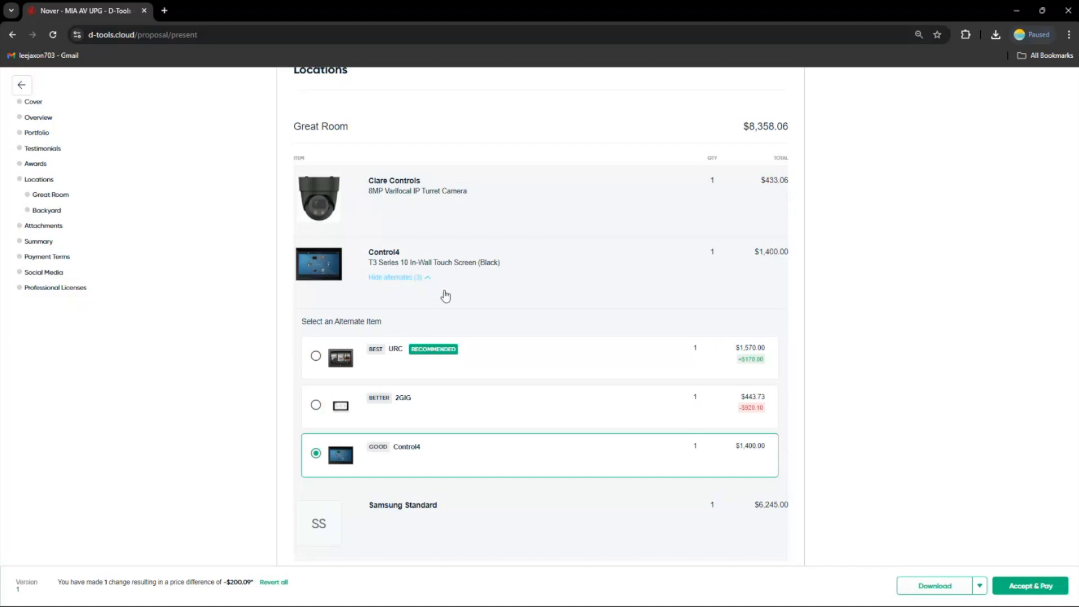
{"action": "scroll", "coordinate": [445, 295], "scroll_direction": "down", "scroll_amount": 4}
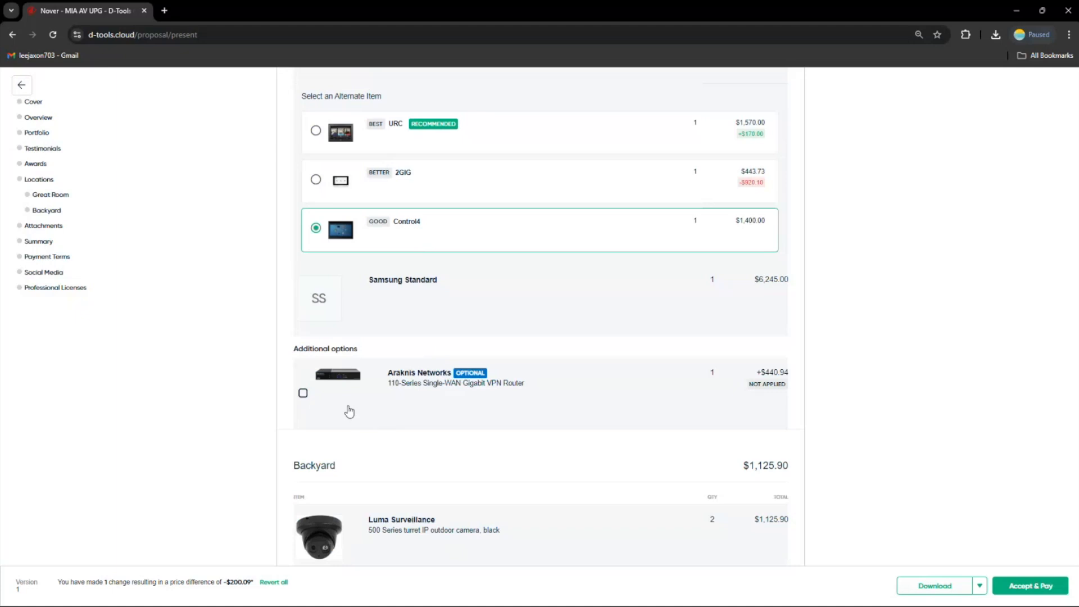
{"action": "left_click", "coordinate": [303, 395]}
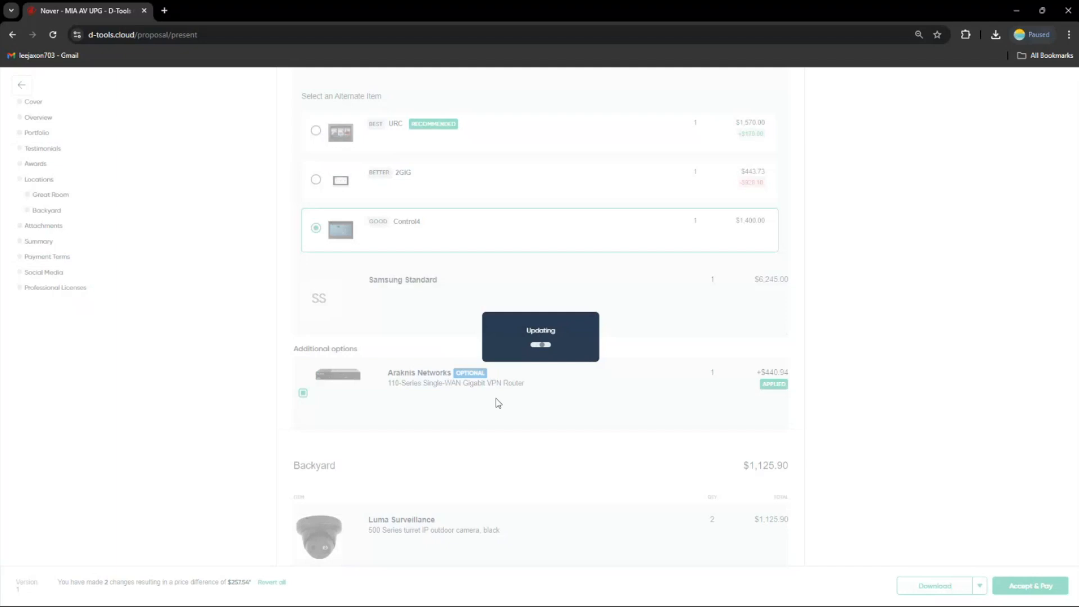
{"action": "mouse_move", "coordinate": [768, 390]}
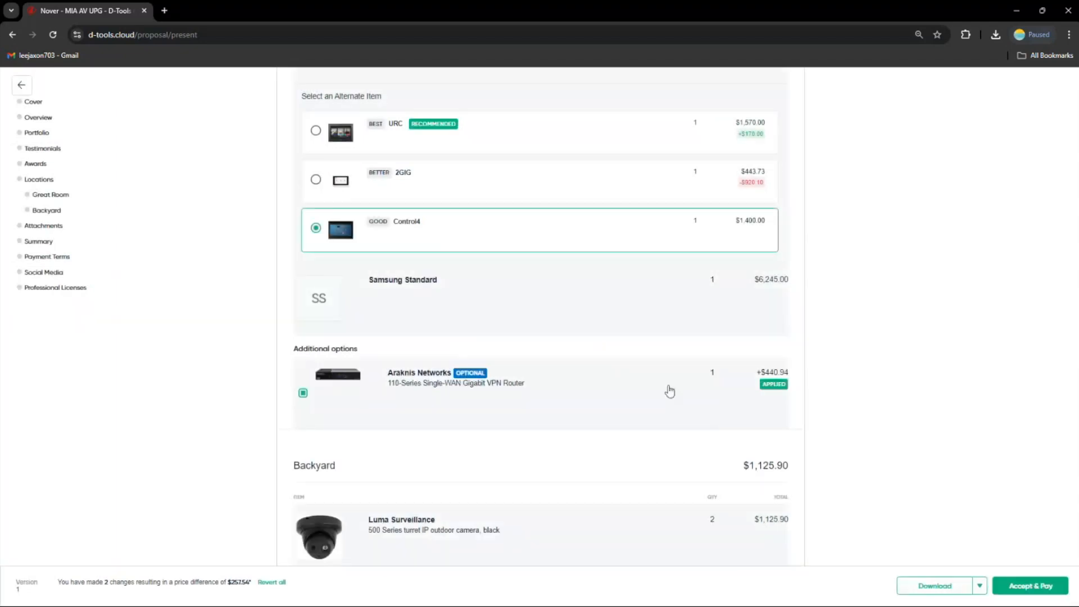
Open the Plan View floorplan attachment, switch between the device and coverage drawing views, and close it
{"action": "scroll", "coordinate": [663, 389], "scroll_direction": "down", "scroll_amount": 1}
{"action": "scroll", "coordinate": [658, 390], "scroll_direction": "down", "scroll_amount": 5}
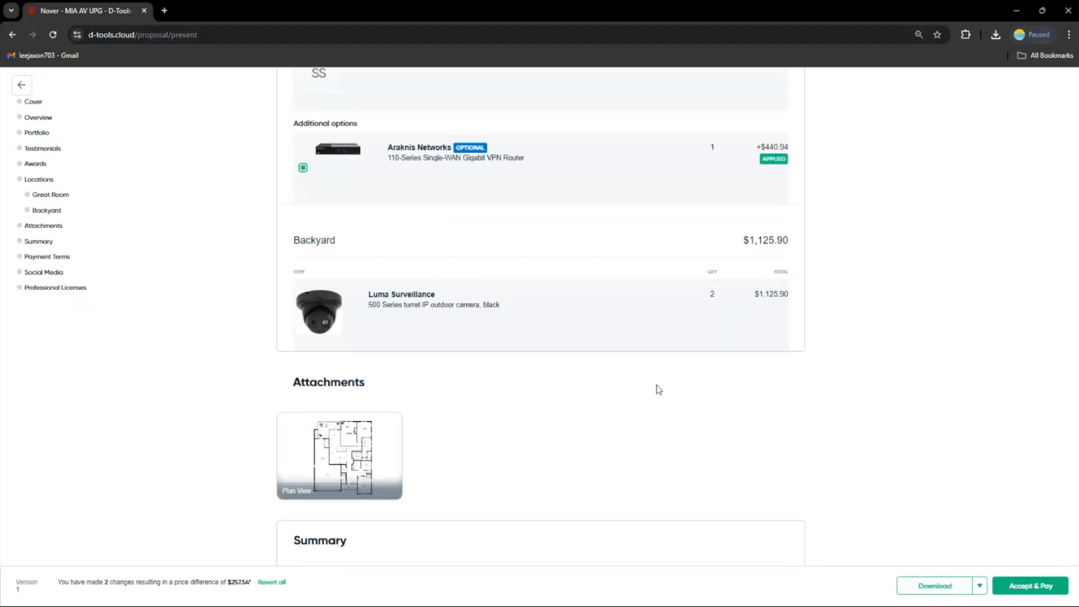
{"action": "scroll", "coordinate": [659, 390], "scroll_direction": "down", "scroll_amount": 2}
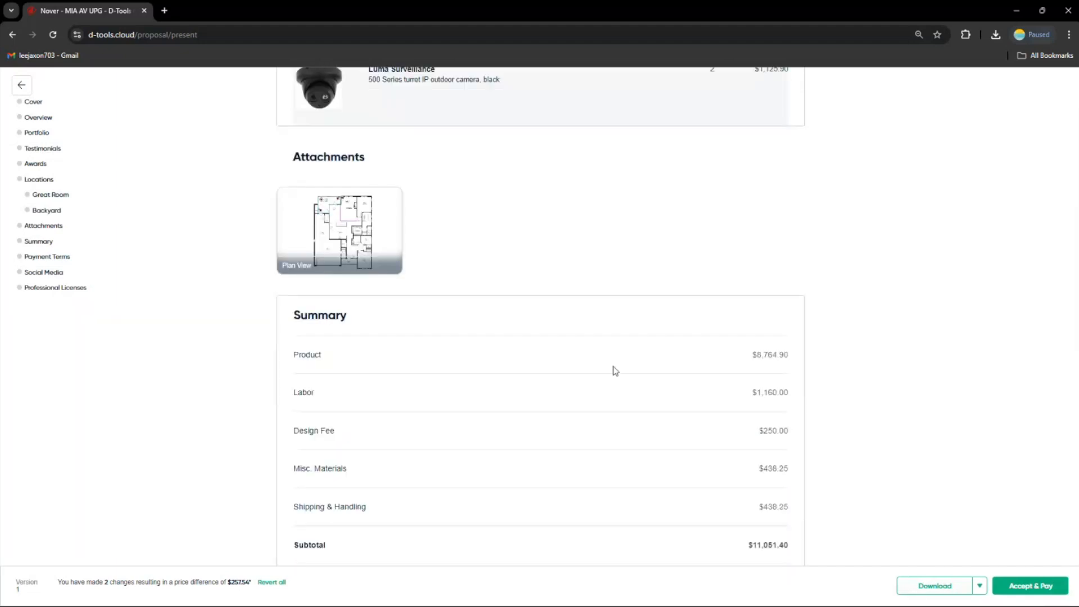
{"action": "mouse_move", "coordinate": [368, 236]}
{"action": "left_click", "coordinate": [340, 231]}
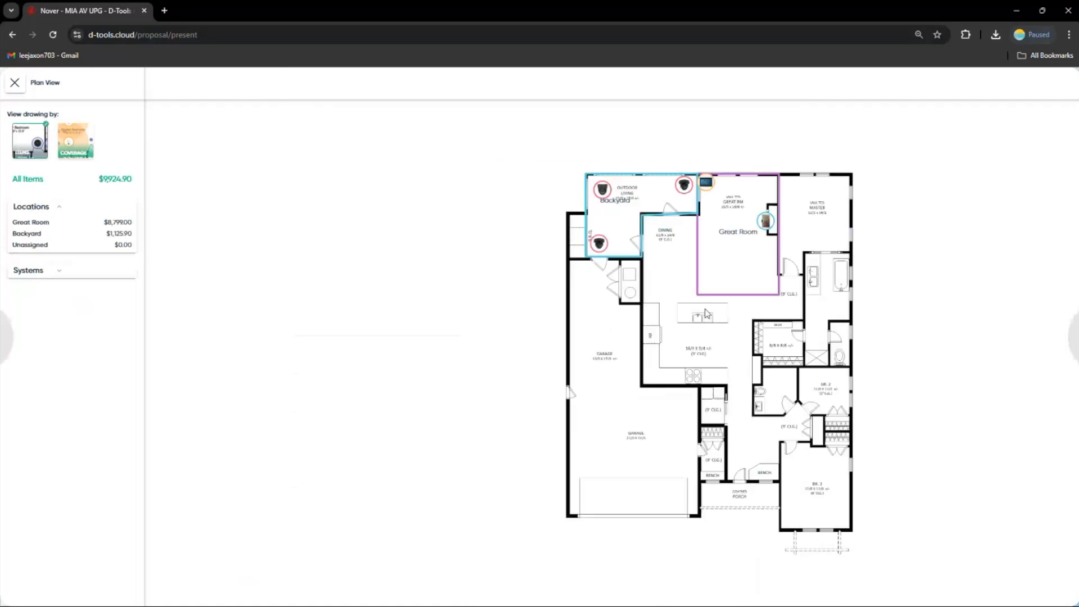
{"action": "left_click_drag", "start_coordinate": [825, 301], "coordinate": [667, 289]}
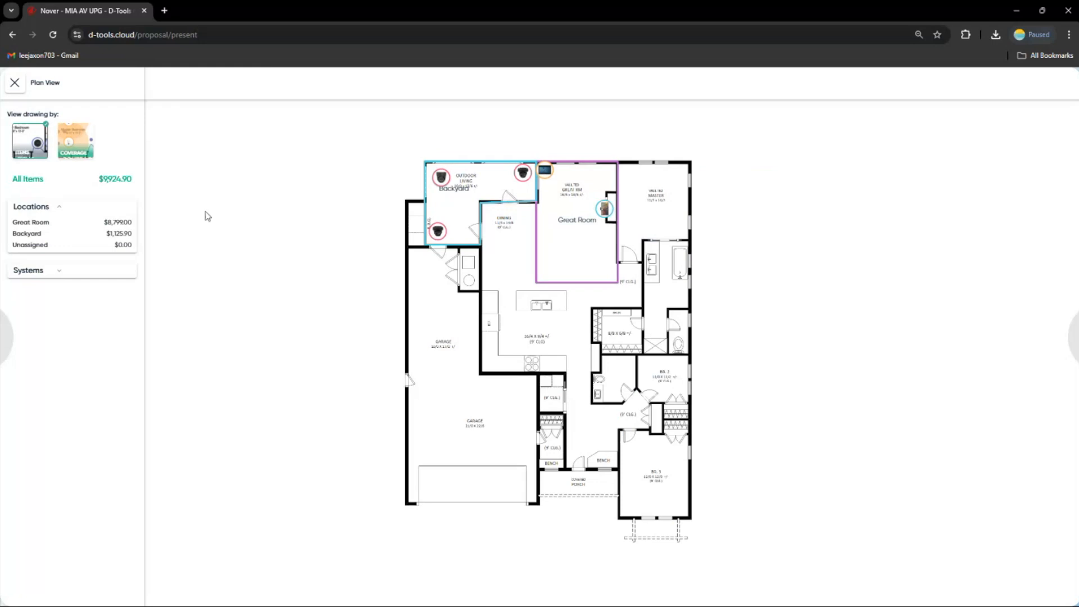
{"action": "left_click", "coordinate": [88, 150]}
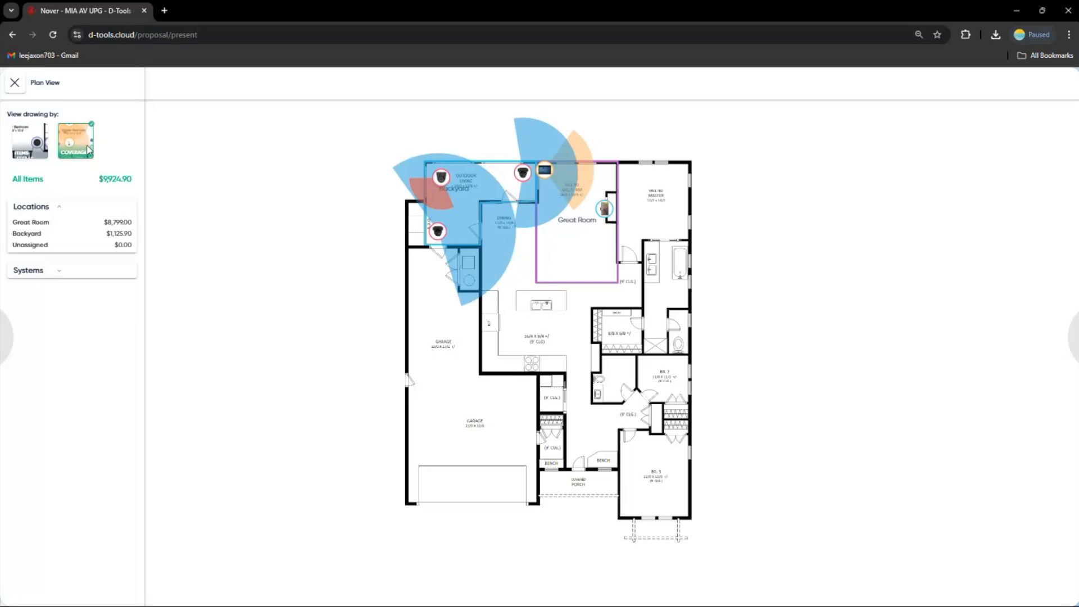
{"action": "left_click", "coordinate": [45, 144]}
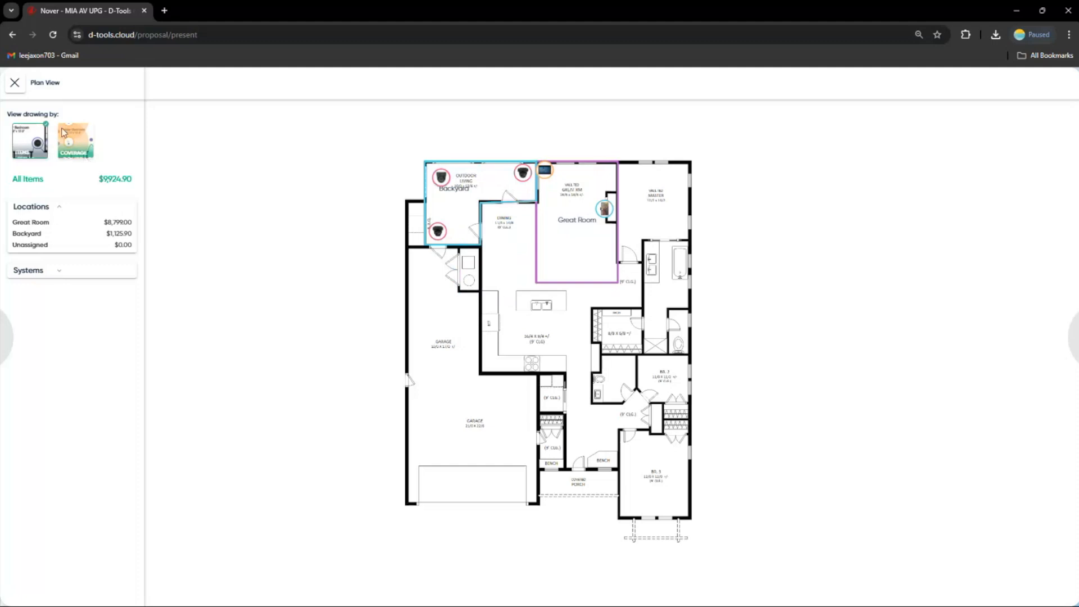
{"action": "left_click", "coordinate": [14, 83]}
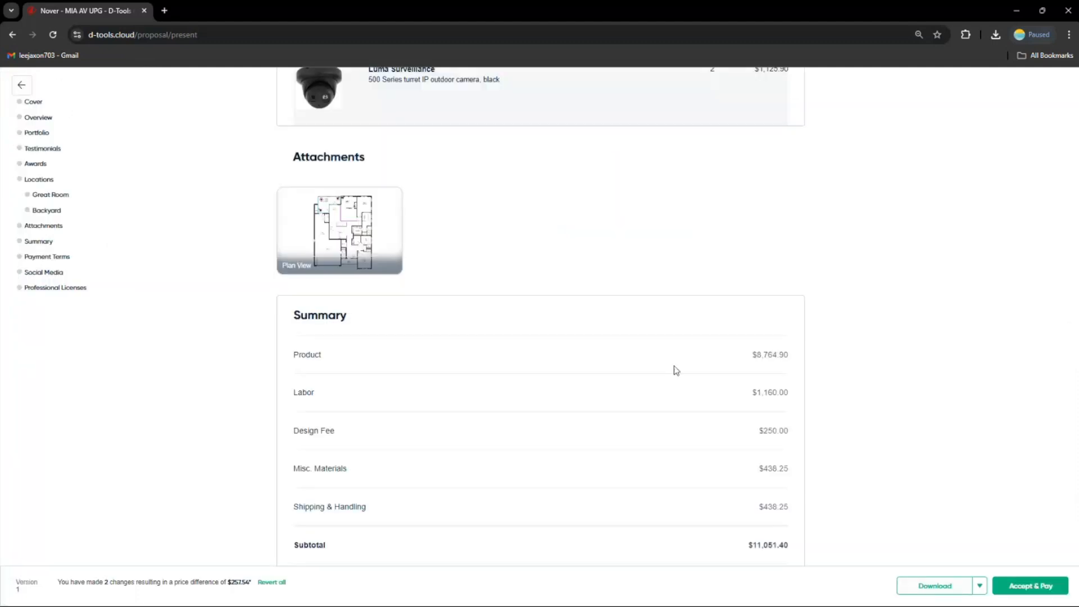
Leave presentation mode, open the Share Proposal dialog, and address it to the opportunity's contact
{"action": "scroll", "coordinate": [673, 365], "scroll_direction": "down", "scroll_amount": 3}
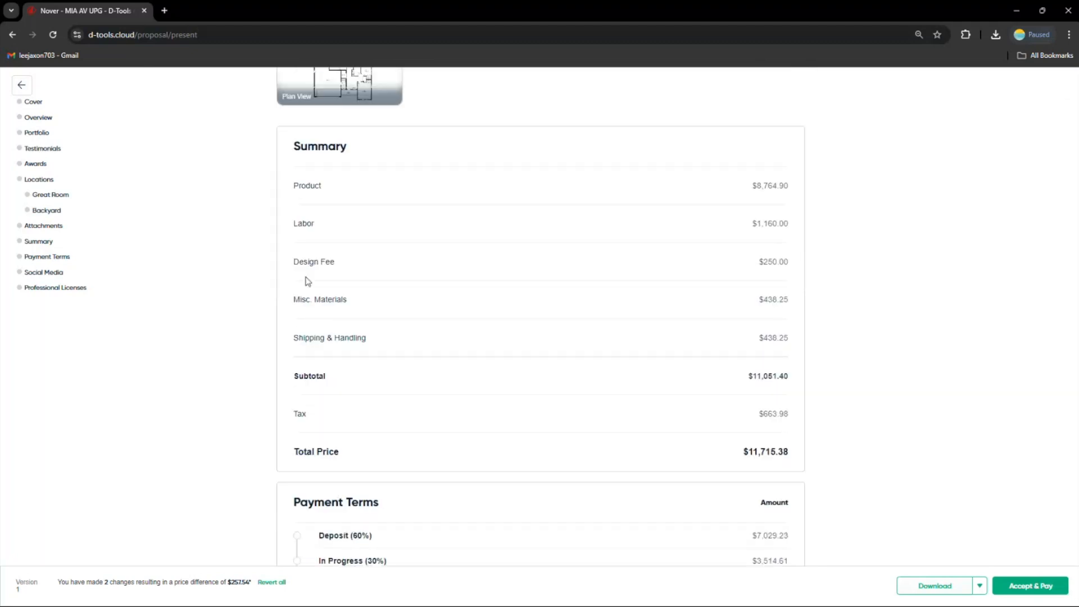
{"action": "left_click", "coordinate": [21, 90]}
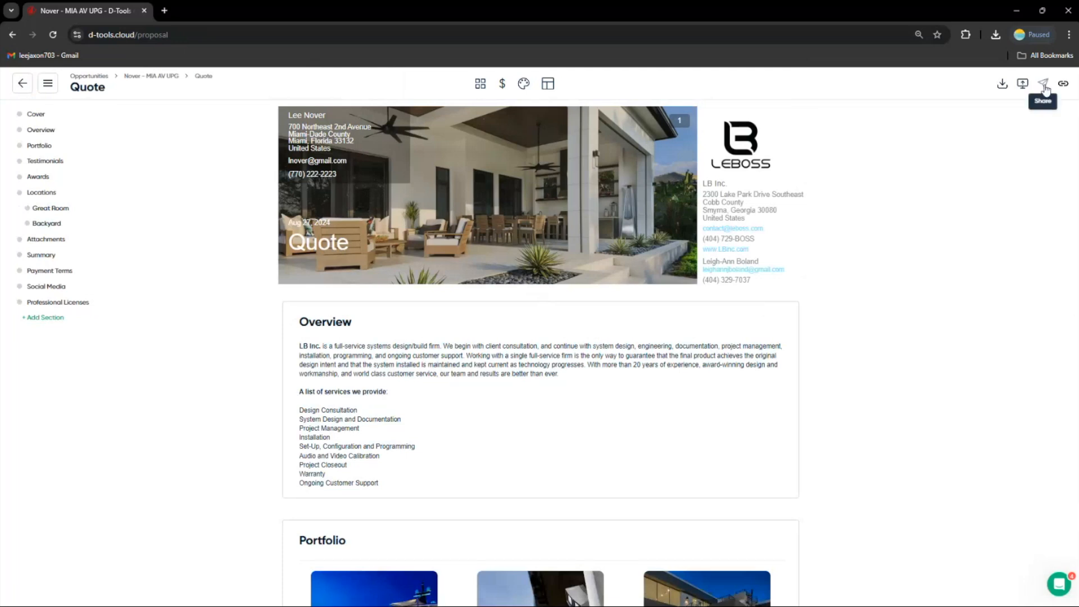
{"action": "left_click", "coordinate": [1044, 86]}
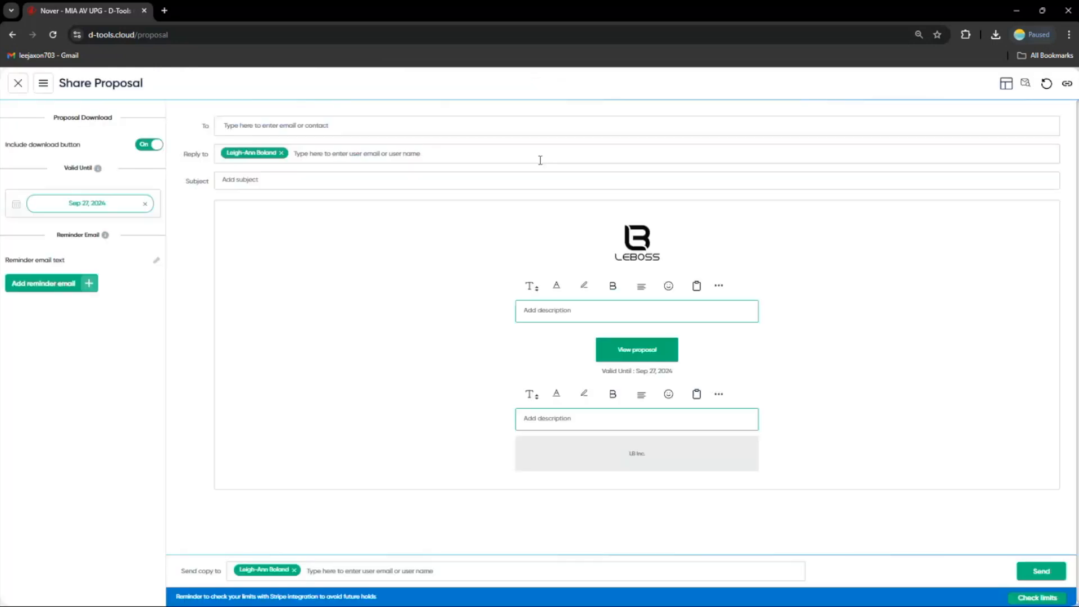
{"action": "left_click", "coordinate": [247, 125]}
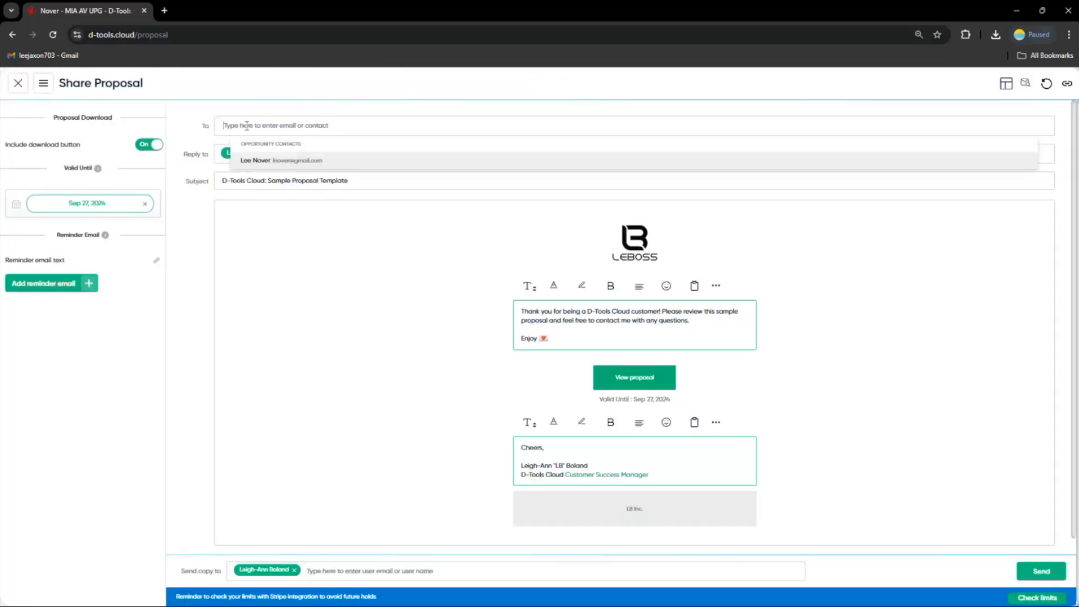
{"action": "left_click", "coordinate": [275, 161]}
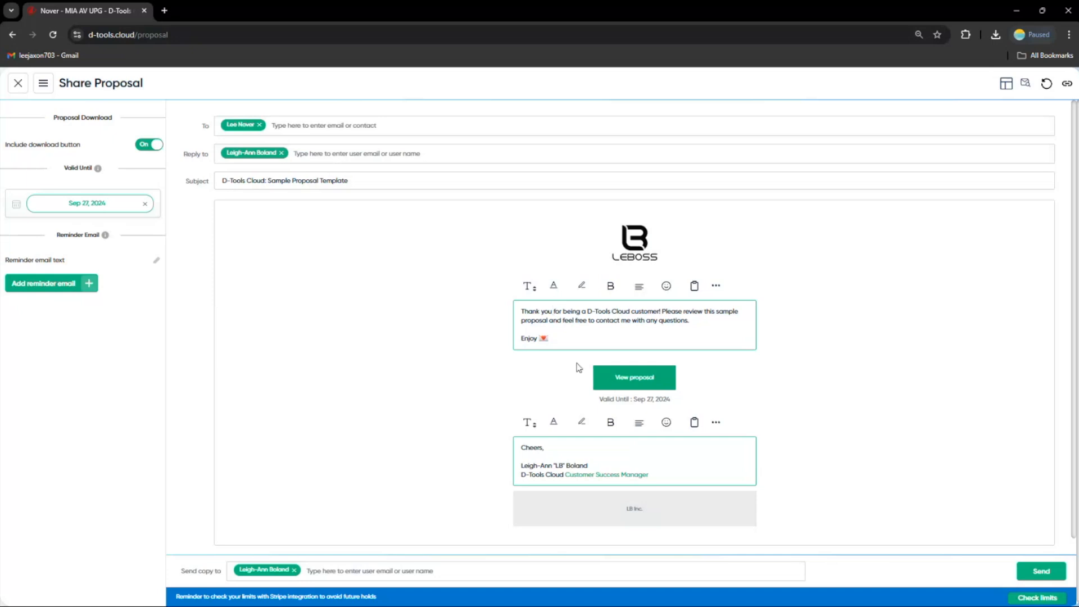
Insert the Primary Contact First Name merge field after "Thank you" in the email message, then close the share dialog
{"action": "type", "text": "@"}
{"action": "scroll", "coordinate": [596, 380], "scroll_direction": "down", "scroll_amount": 5}
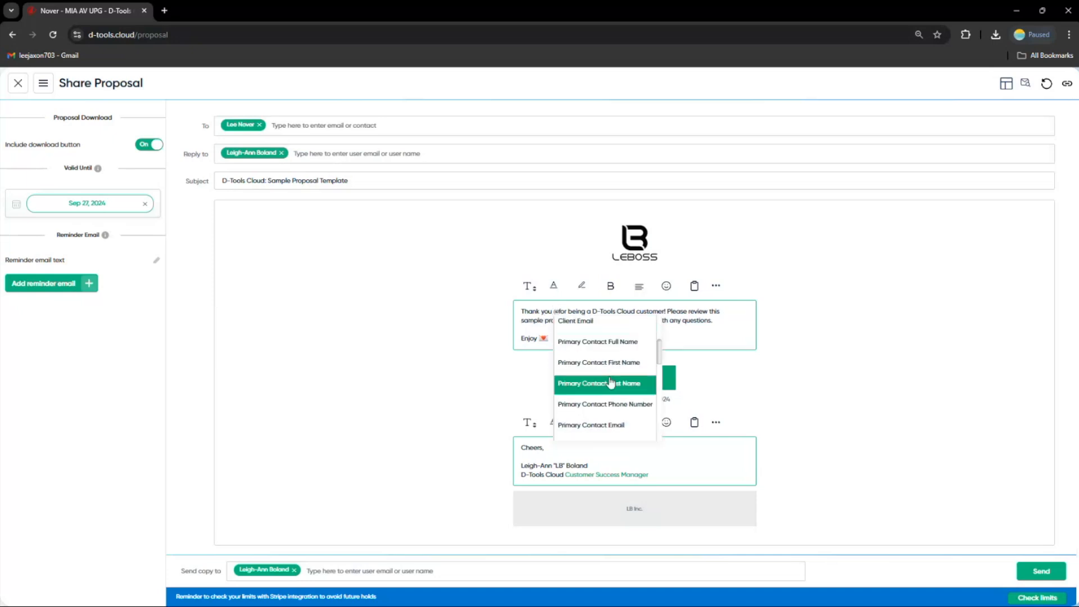
{"action": "left_click", "coordinate": [598, 362]}
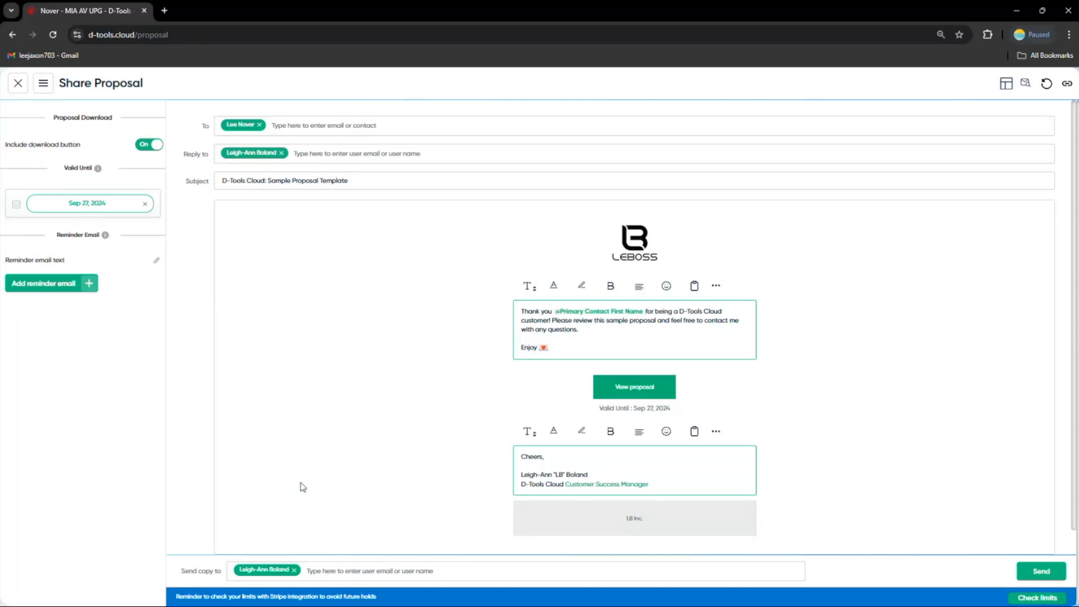
{"action": "left_click", "coordinate": [18, 84]}
Go back to the Opportunities board, open the Catalog home page, and return to Opportunities
{"action": "scroll", "coordinate": [463, 309], "scroll_direction": "down", "scroll_amount": 2}
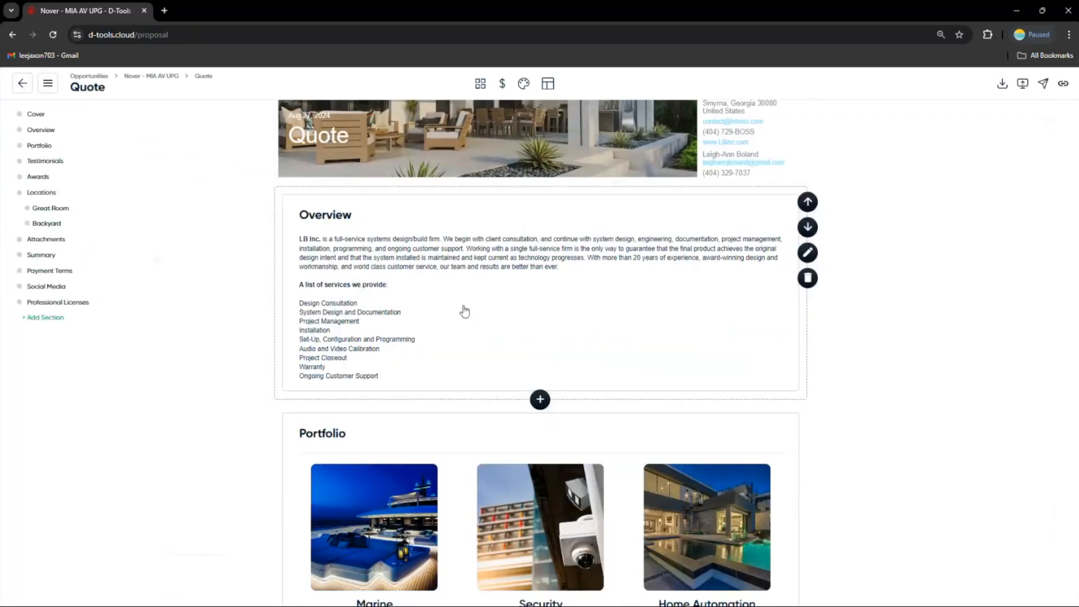
{"action": "scroll", "coordinate": [464, 311], "scroll_direction": "up", "scroll_amount": 2}
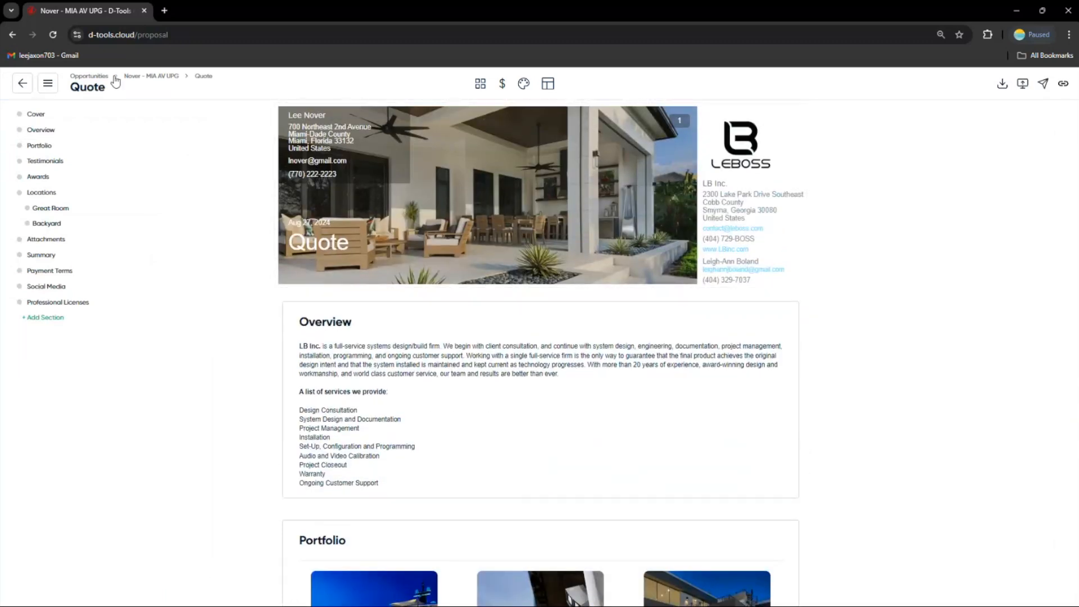
{"action": "left_click", "coordinate": [90, 76]}
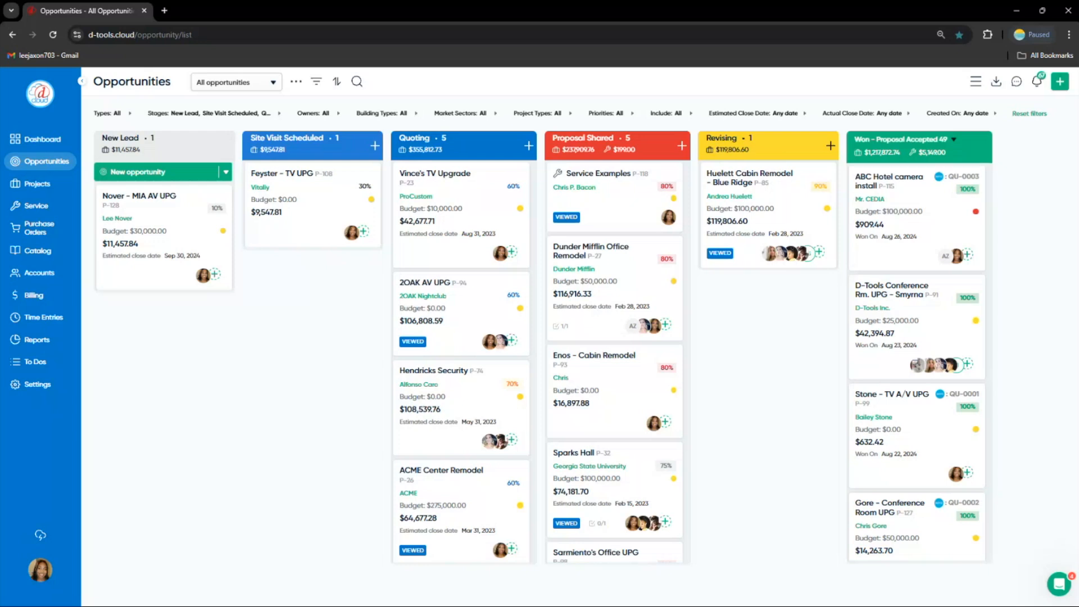
{"action": "left_click", "coordinate": [40, 253]}
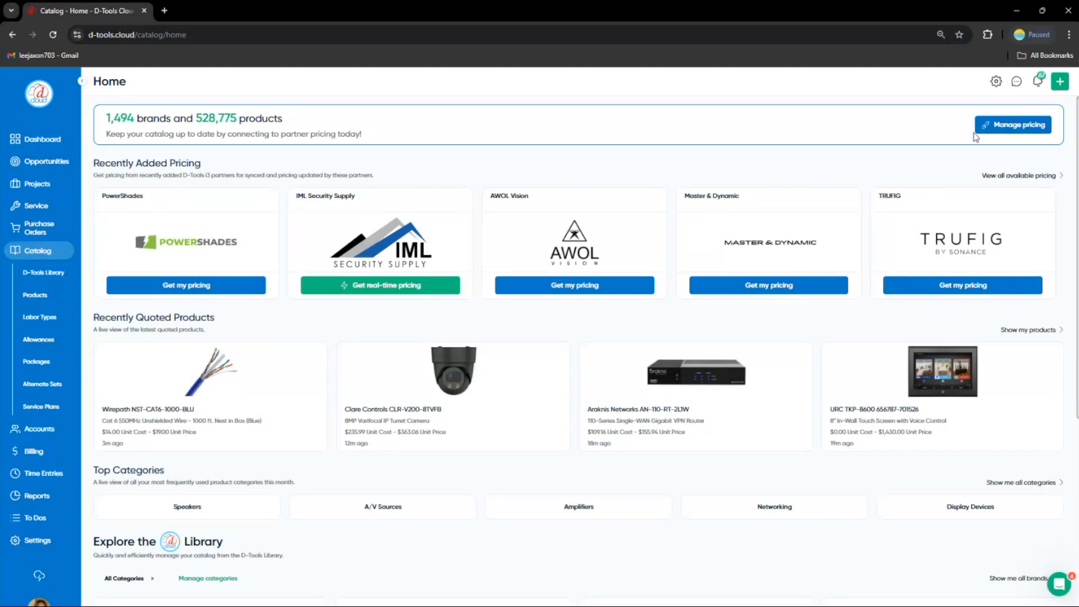
{"action": "left_click", "coordinate": [62, 170]}
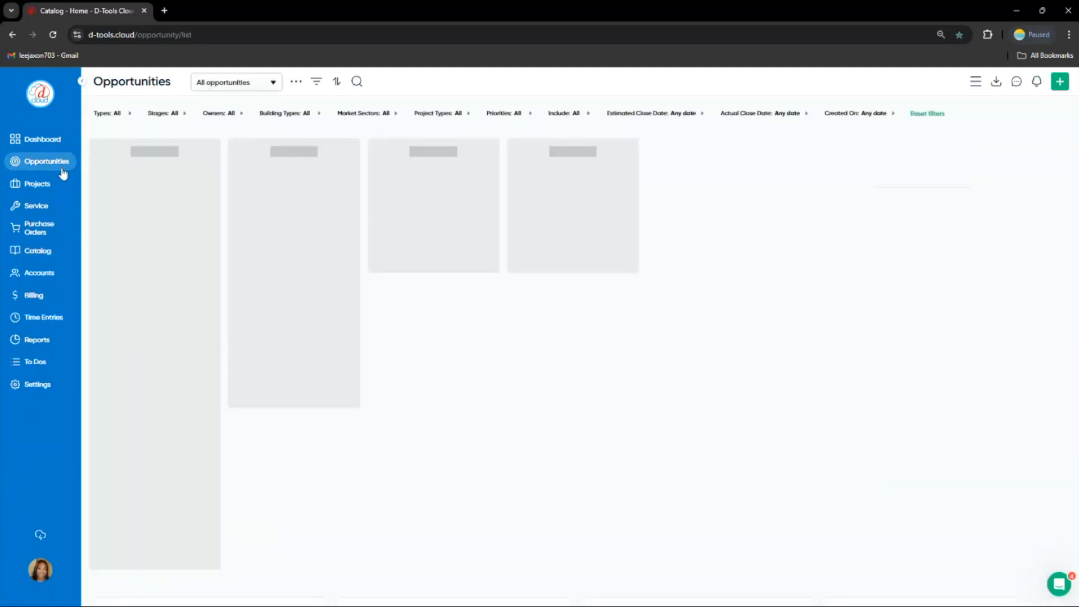